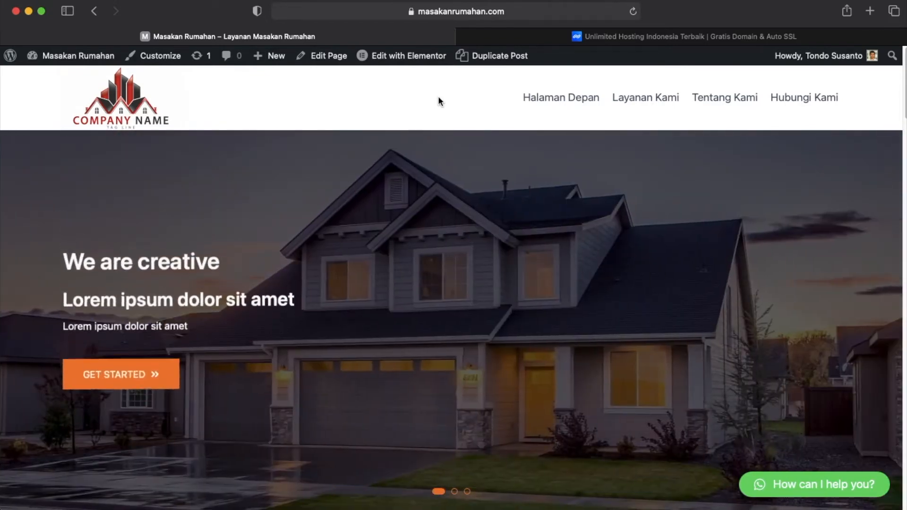
Scroll the homepage from the hero slider past features and property cards to the Galeri Foto gallery
{"action": "scroll", "coordinate": [535, 317], "scroll_direction": "down", "scroll_amount": 3}
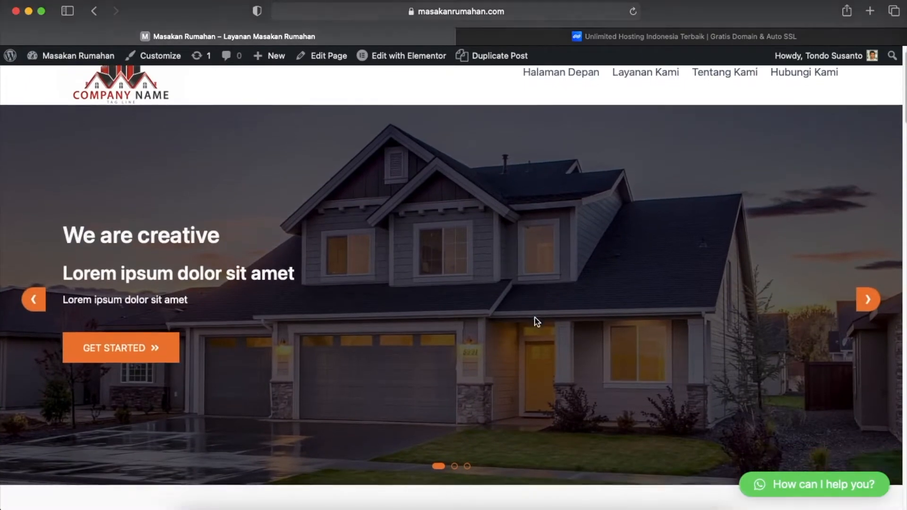
{"action": "scroll", "coordinate": [535, 318], "scroll_direction": "down", "scroll_amount": 5}
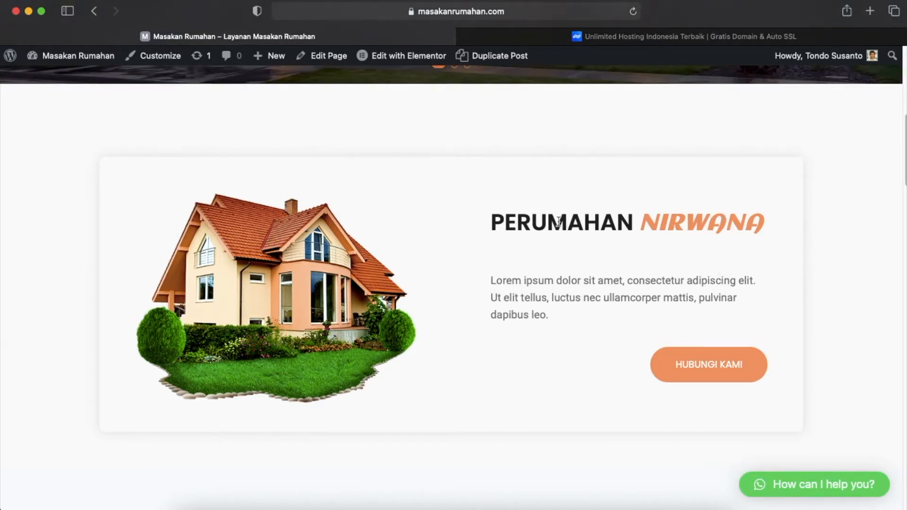
{"action": "scroll", "coordinate": [662, 254], "scroll_direction": "down", "scroll_amount": 2}
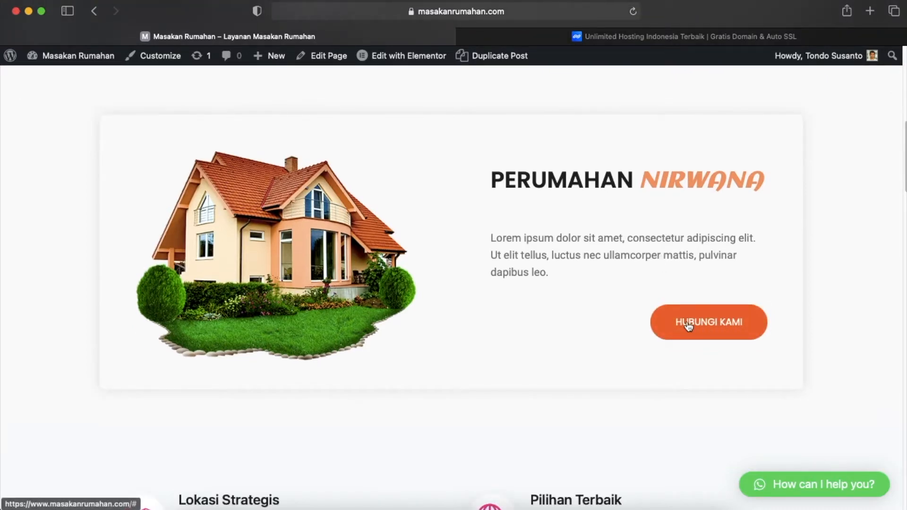
{"action": "scroll", "coordinate": [688, 325], "scroll_direction": "down", "scroll_amount": 6}
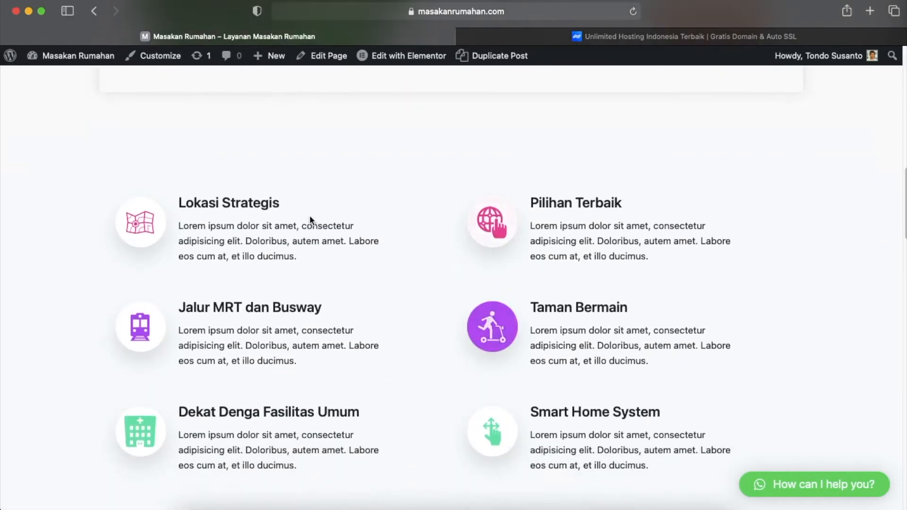
{"action": "scroll", "coordinate": [259, 223], "scroll_direction": "down", "scroll_amount": 2}
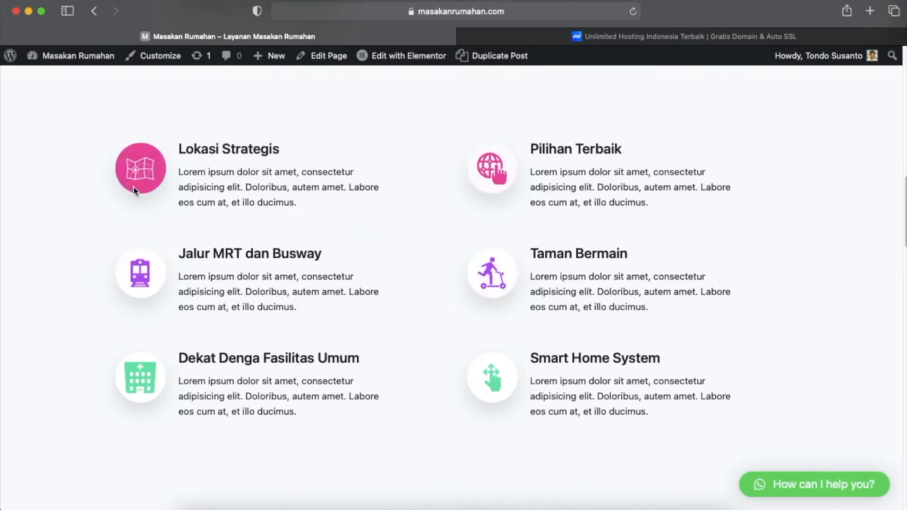
{"action": "scroll", "coordinate": [522, 289], "scroll_direction": "down", "scroll_amount": 3}
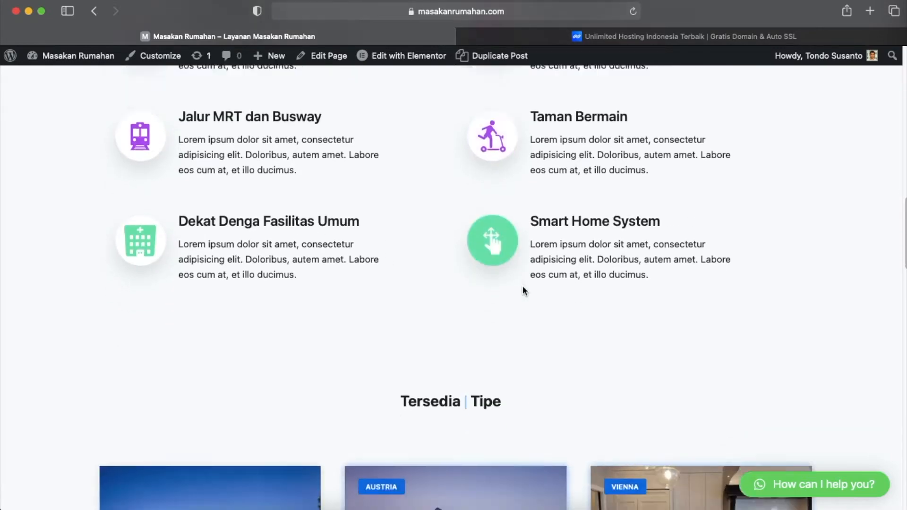
{"action": "scroll", "coordinate": [524, 290], "scroll_direction": "down", "scroll_amount": 5}
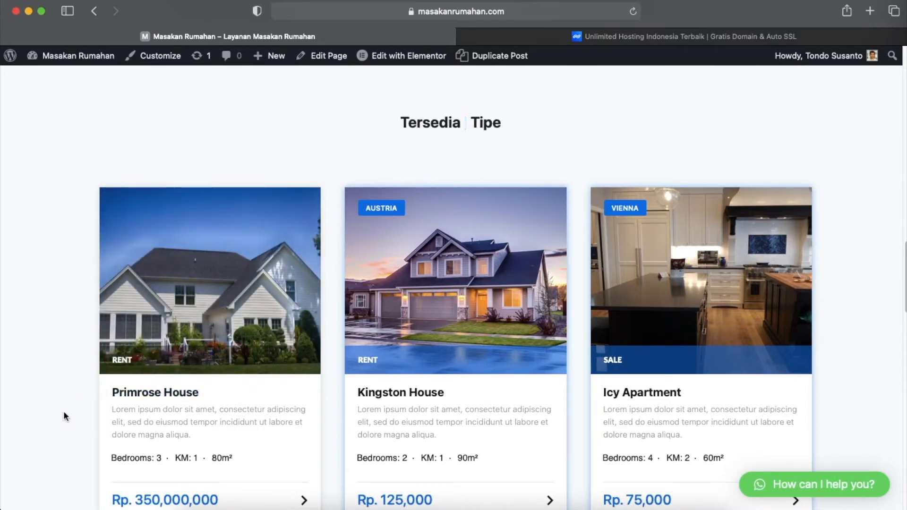
{"action": "scroll", "coordinate": [67, 407], "scroll_direction": "down", "scroll_amount": 2}
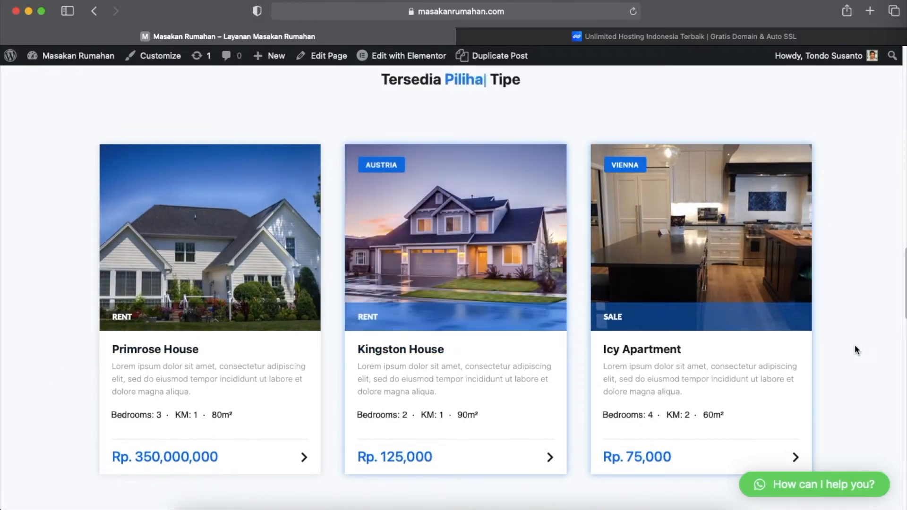
{"action": "scroll", "coordinate": [853, 349], "scroll_direction": "down", "scroll_amount": 2}
{"action": "scroll", "coordinate": [851, 345], "scroll_direction": "down", "scroll_amount": 1}
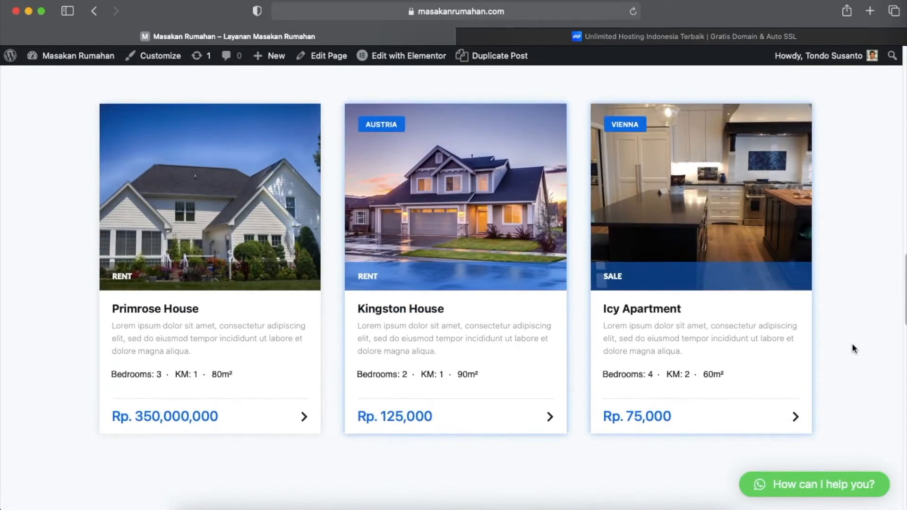
{"action": "scroll", "coordinate": [851, 345], "scroll_direction": "down", "scroll_amount": 4}
{"action": "scroll", "coordinate": [852, 345], "scroll_direction": "down", "scroll_amount": 7}
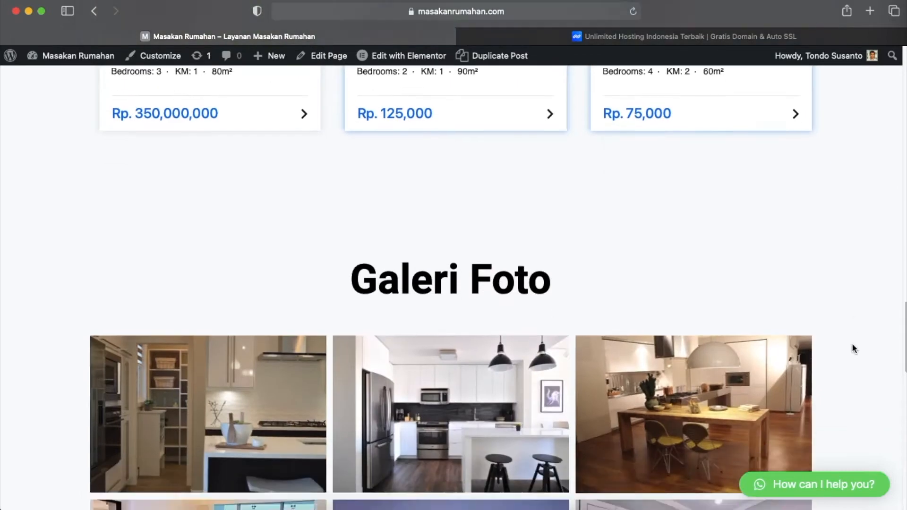
{"action": "scroll", "coordinate": [852, 348], "scroll_direction": "down", "scroll_amount": 1}
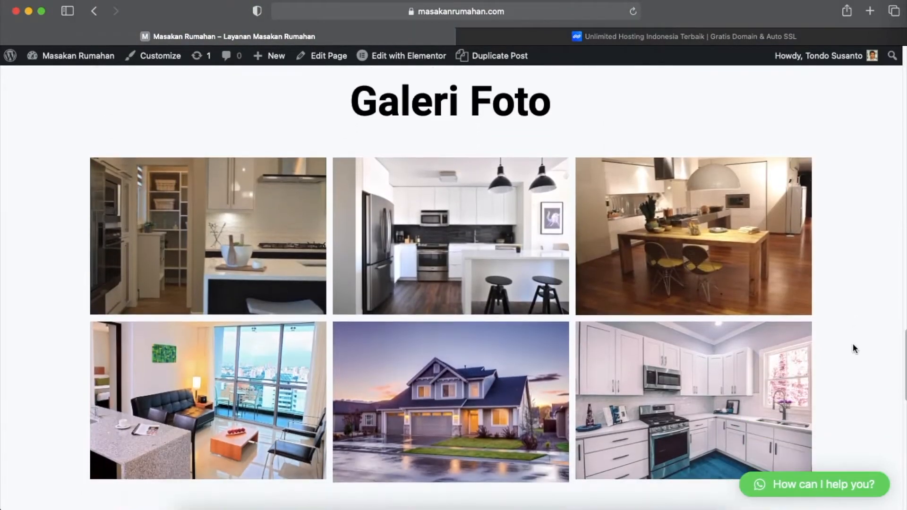
{"action": "left_click", "coordinate": [228, 242]}
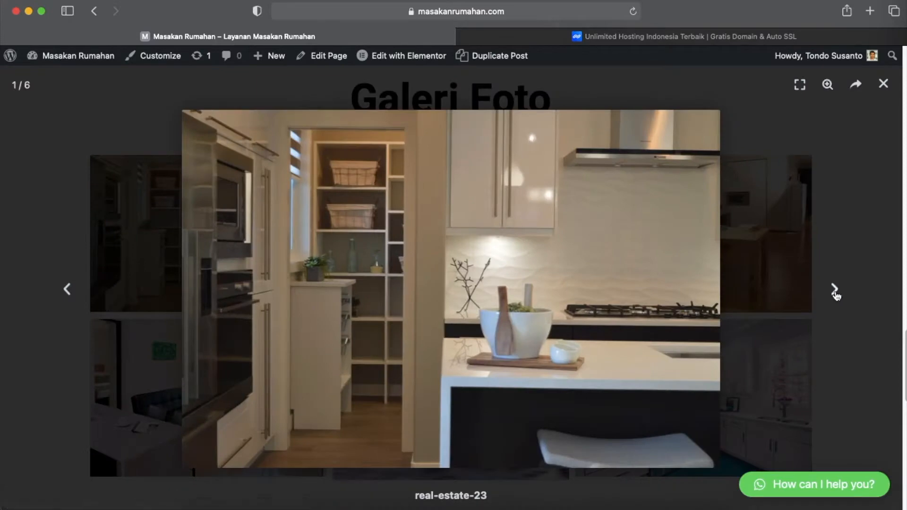
{"action": "left_click", "coordinate": [834, 289]}
{"action": "left_click", "coordinate": [835, 289]}
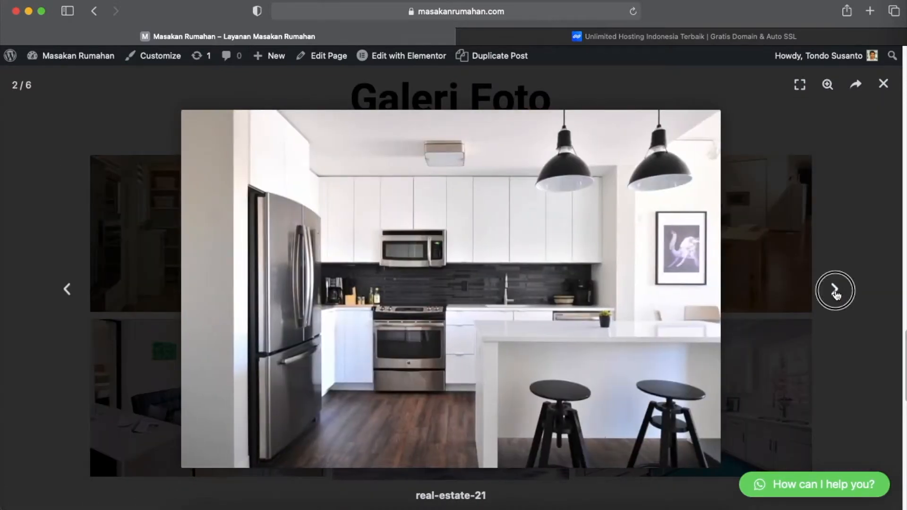
{"action": "left_click", "coordinate": [834, 290]}
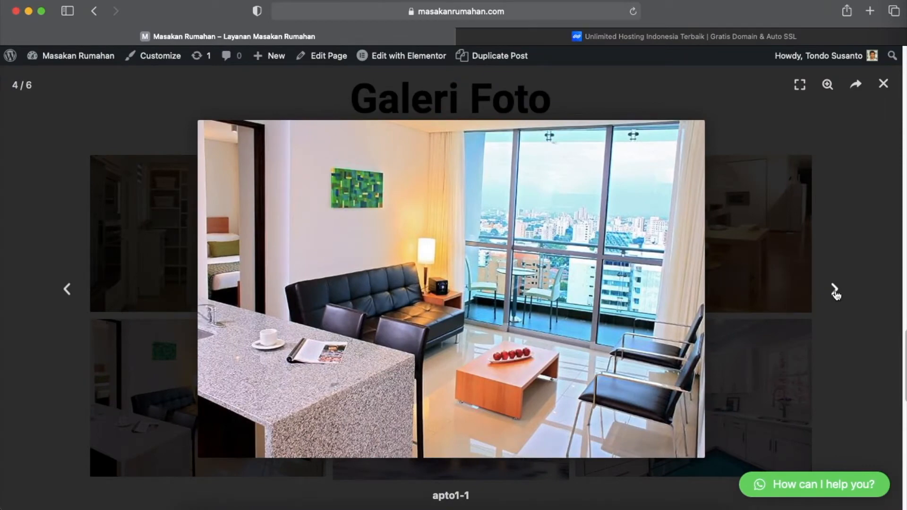
{"action": "left_click", "coordinate": [835, 291]}
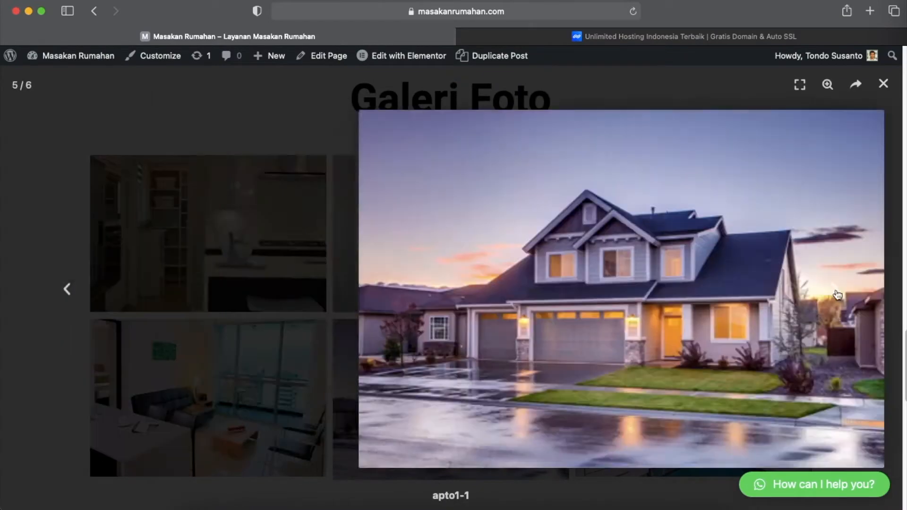
{"action": "left_click", "coordinate": [836, 293]}
{"action": "left_click", "coordinate": [849, 263]}
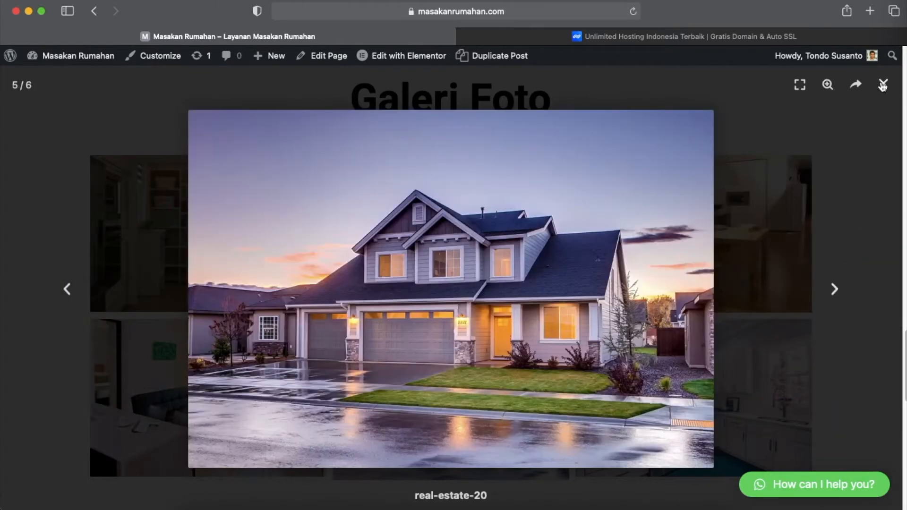
{"action": "left_click", "coordinate": [883, 84]}
{"action": "scroll", "coordinate": [703, 285], "scroll_direction": "down", "scroll_amount": 5}
Scroll down to the Contact section's phone number and map
{"action": "scroll", "coordinate": [702, 285], "scroll_direction": "down", "scroll_amount": 3}
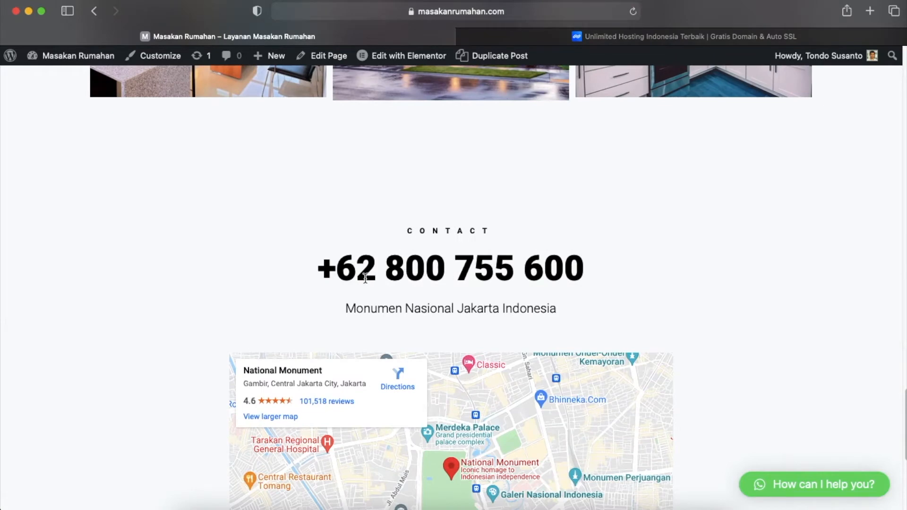
{"action": "scroll", "coordinate": [381, 274], "scroll_direction": "down", "scroll_amount": 1}
{"action": "scroll", "coordinate": [528, 263], "scroll_direction": "down", "scroll_amount": 1}
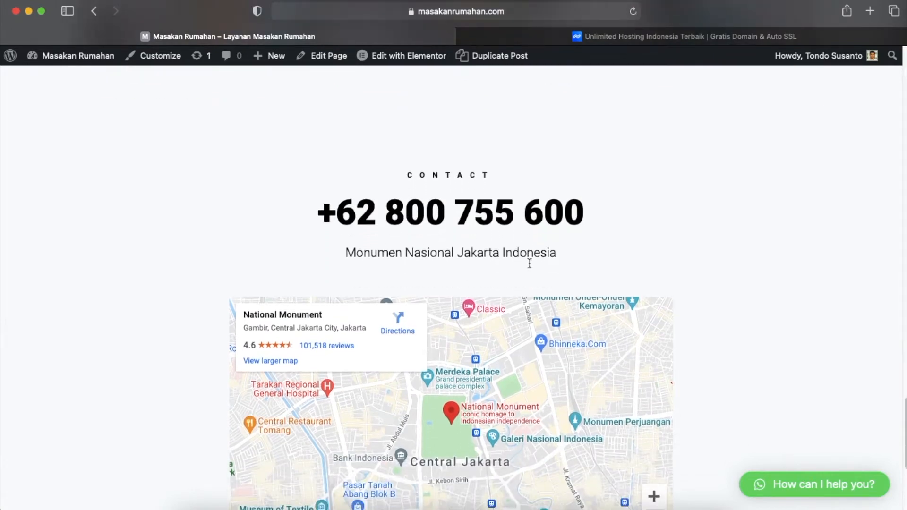
{"action": "scroll", "coordinate": [533, 267], "scroll_direction": "down", "scroll_amount": 4}
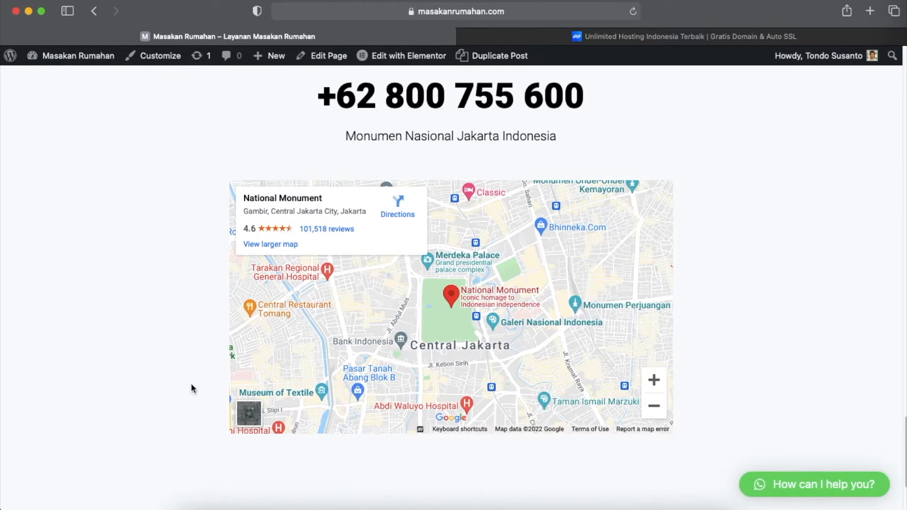
{"action": "scroll", "coordinate": [710, 288], "scroll_direction": "down", "scroll_amount": 1}
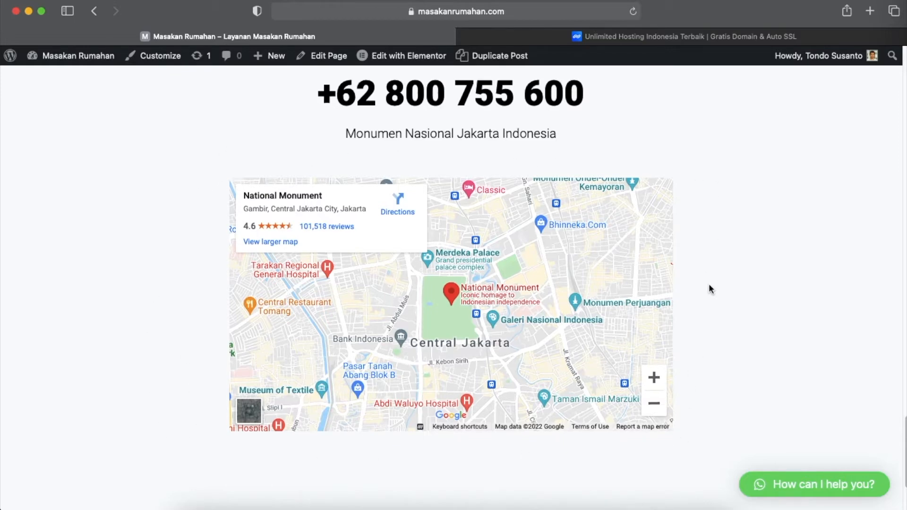
{"action": "scroll", "coordinate": [709, 288], "scroll_direction": "down", "scroll_amount": 3}
Scroll back to the top, then down to the Primrose, Kingston and Icy Apartment cards
{"action": "scroll", "coordinate": [710, 289], "scroll_direction": "up", "scroll_amount": 3}
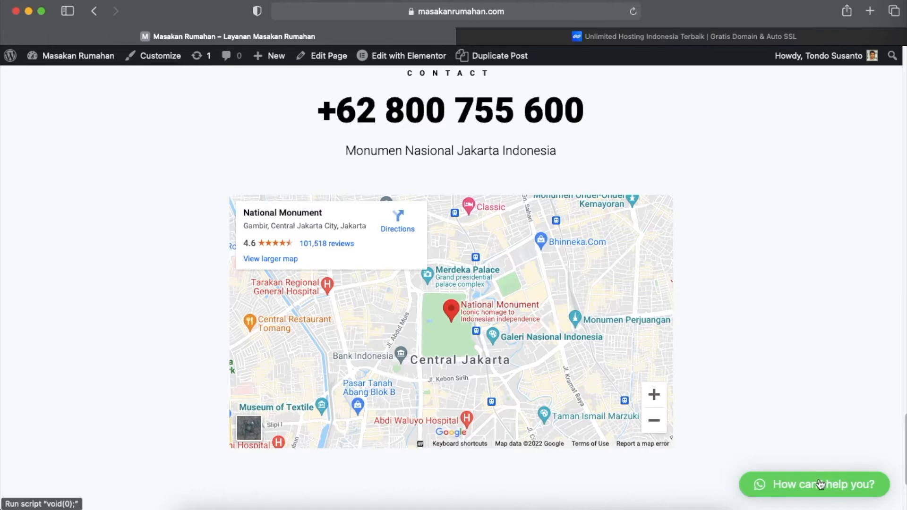
{"action": "scroll", "coordinate": [785, 378], "scroll_direction": "up", "scroll_amount": 5}
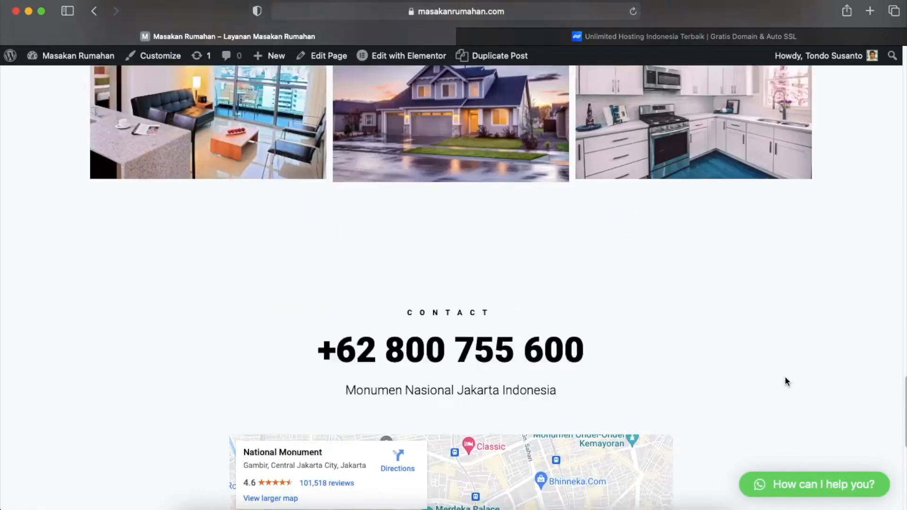
{"action": "scroll", "coordinate": [785, 377], "scroll_direction": "up", "scroll_amount": 15}
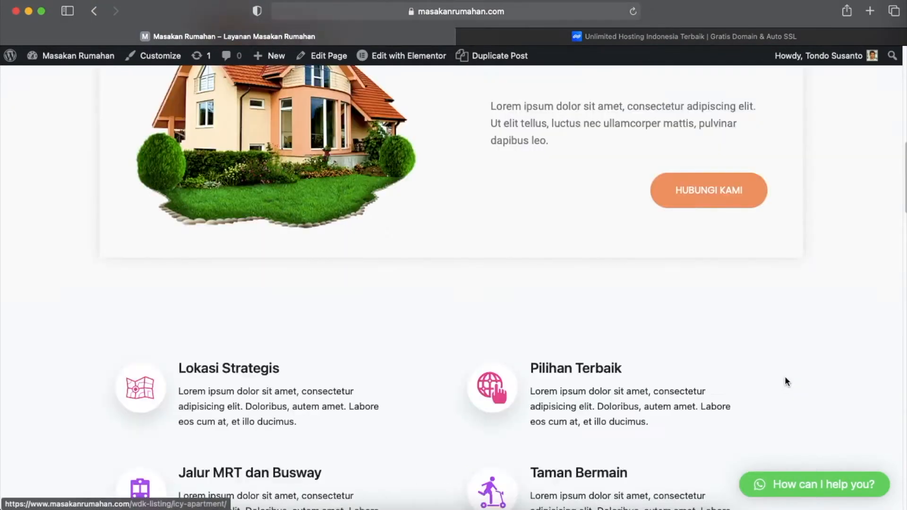
{"action": "scroll", "coordinate": [786, 381], "scroll_direction": "up", "scroll_amount": 12}
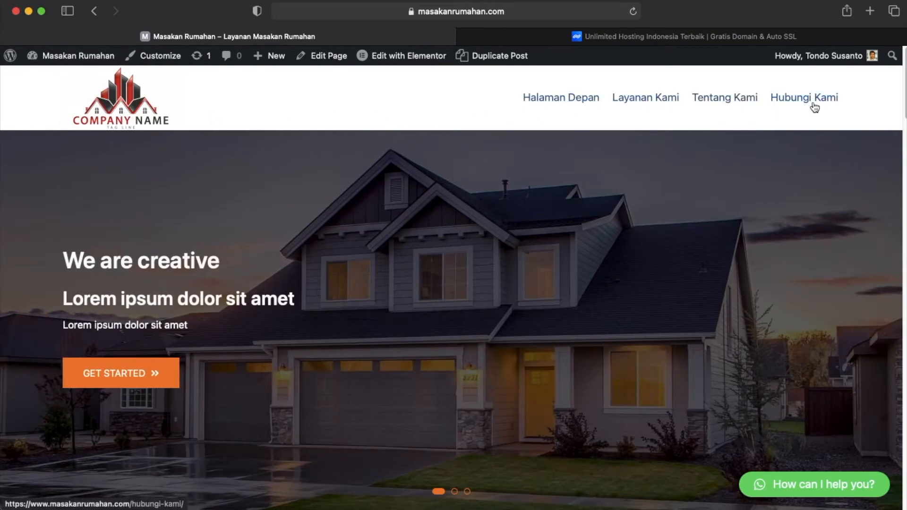
{"action": "scroll", "coordinate": [571, 226], "scroll_direction": "down", "scroll_amount": 15}
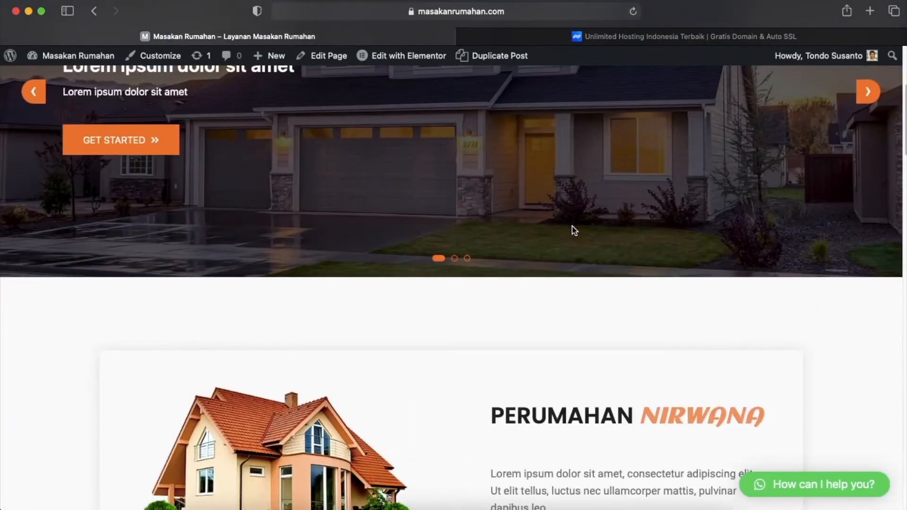
{"action": "scroll", "coordinate": [572, 227], "scroll_direction": "down", "scroll_amount": 15}
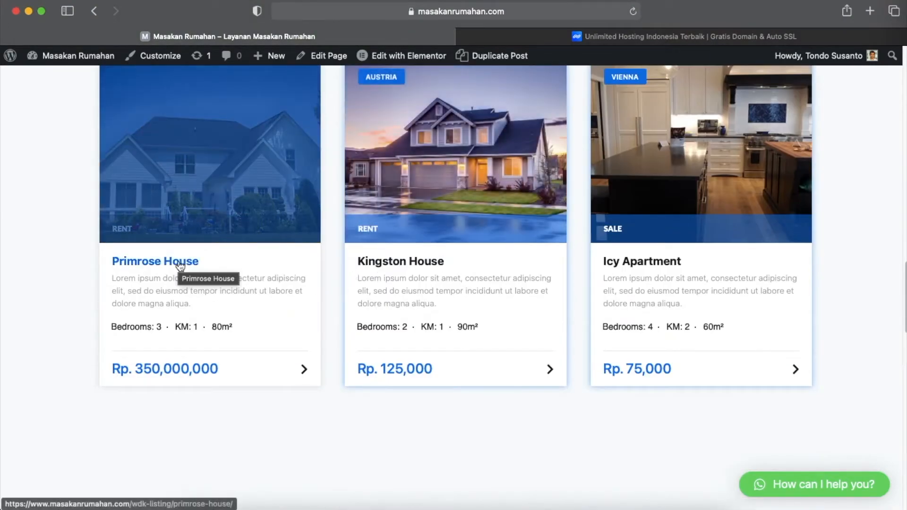
Open the Primrose House listing and browse its kitchen, living room and house photos
{"action": "left_click", "coordinate": [180, 265]}
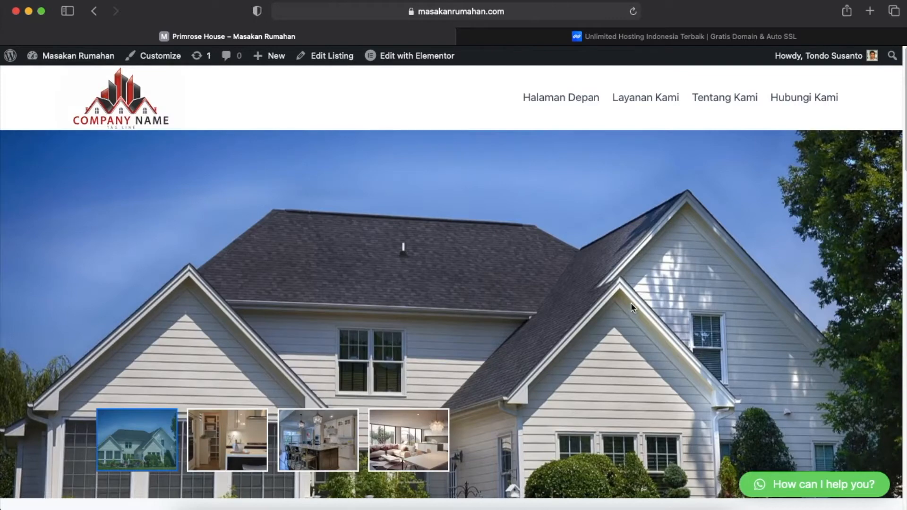
{"action": "scroll", "coordinate": [631, 309], "scroll_direction": "down", "scroll_amount": 2}
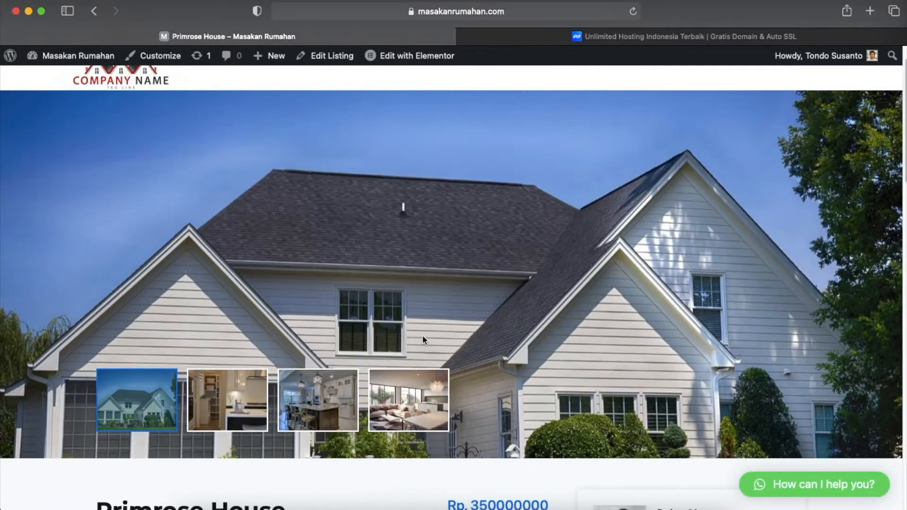
{"action": "left_click", "coordinate": [227, 407]}
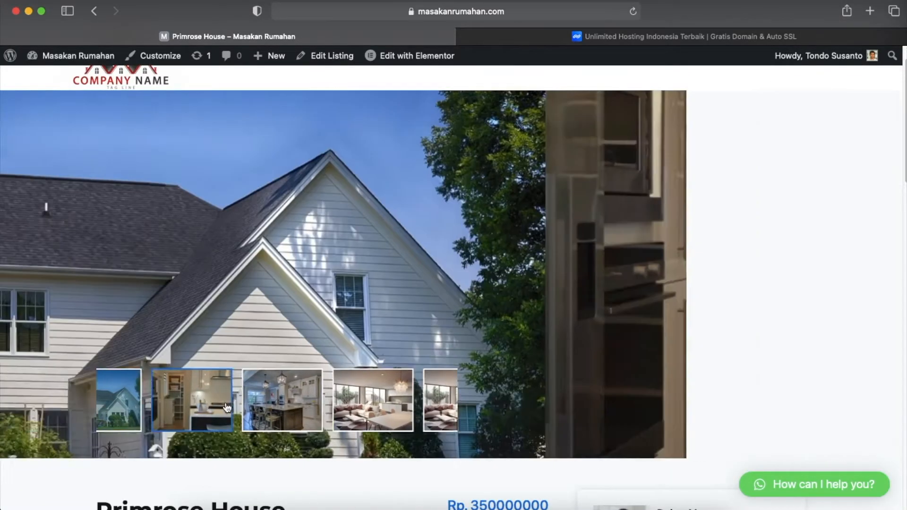
{"action": "left_click", "coordinate": [302, 406]}
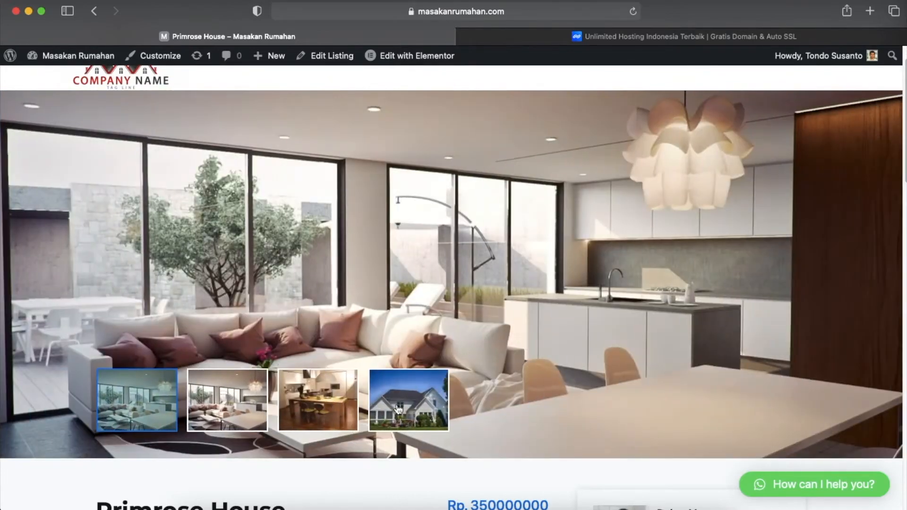
{"action": "left_click", "coordinate": [402, 409]}
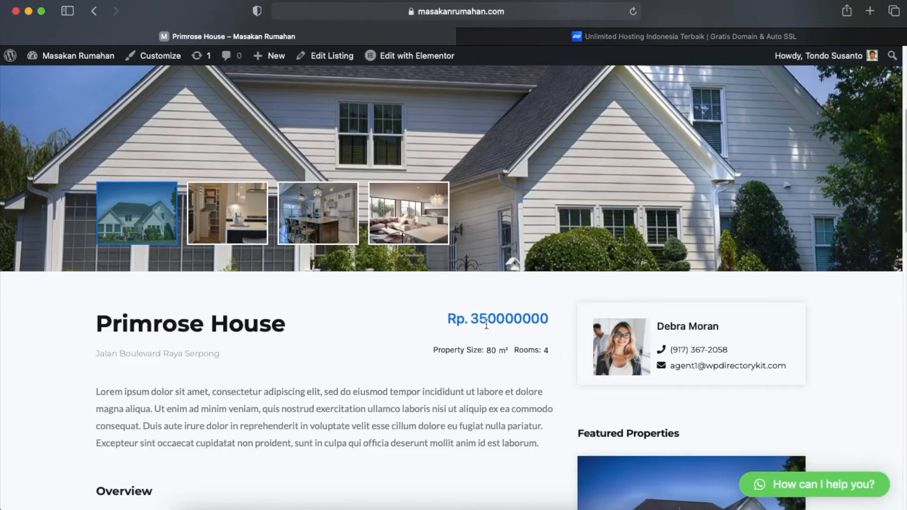
Scroll through the listing's details and map, then switch to the Niagahoster tab
{"action": "scroll", "coordinate": [517, 319], "scroll_direction": "down", "scroll_amount": 1}
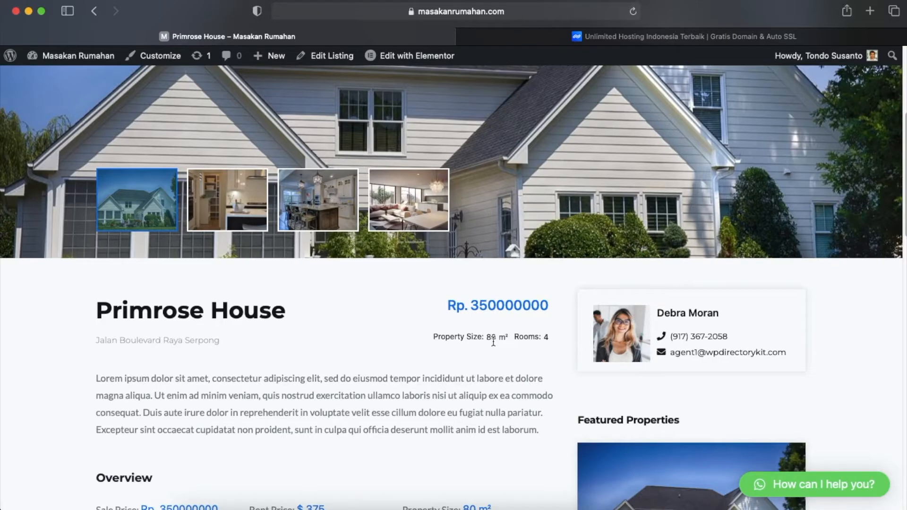
{"action": "scroll", "coordinate": [544, 340], "scroll_direction": "down", "scroll_amount": 5}
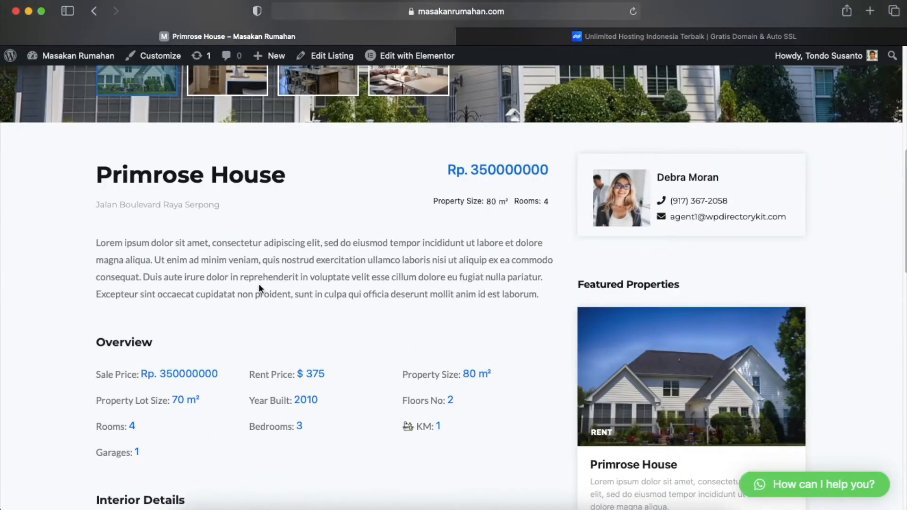
{"action": "scroll", "coordinate": [330, 276], "scroll_direction": "down", "scroll_amount": 5}
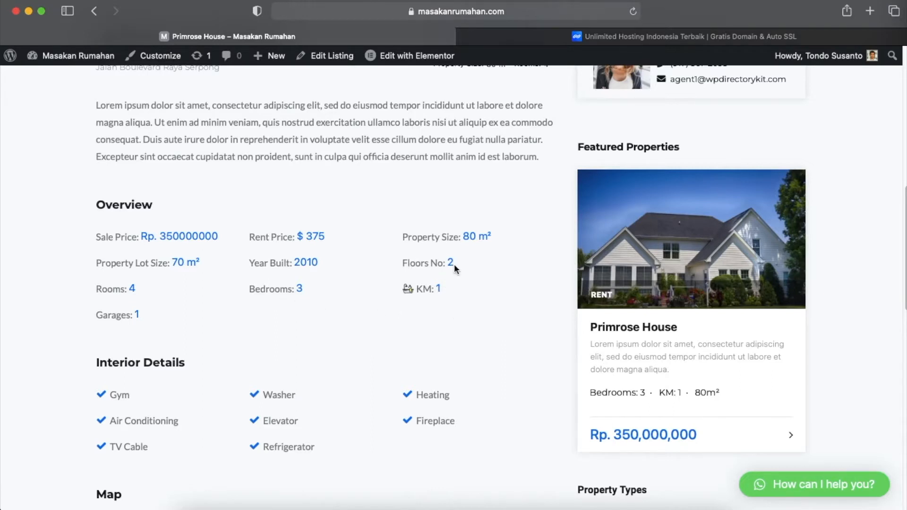
{"action": "scroll", "coordinate": [280, 274], "scroll_direction": "down", "scroll_amount": 4}
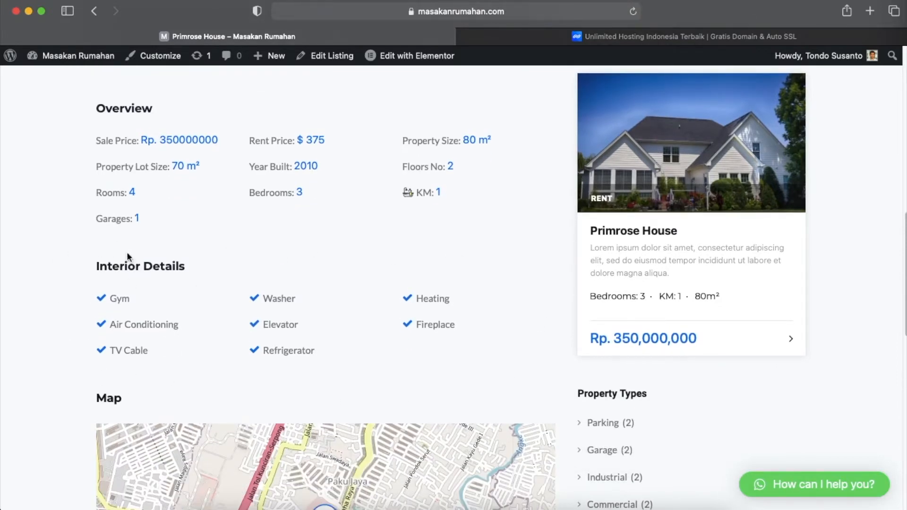
{"action": "scroll", "coordinate": [464, 261], "scroll_direction": "down", "scroll_amount": 5}
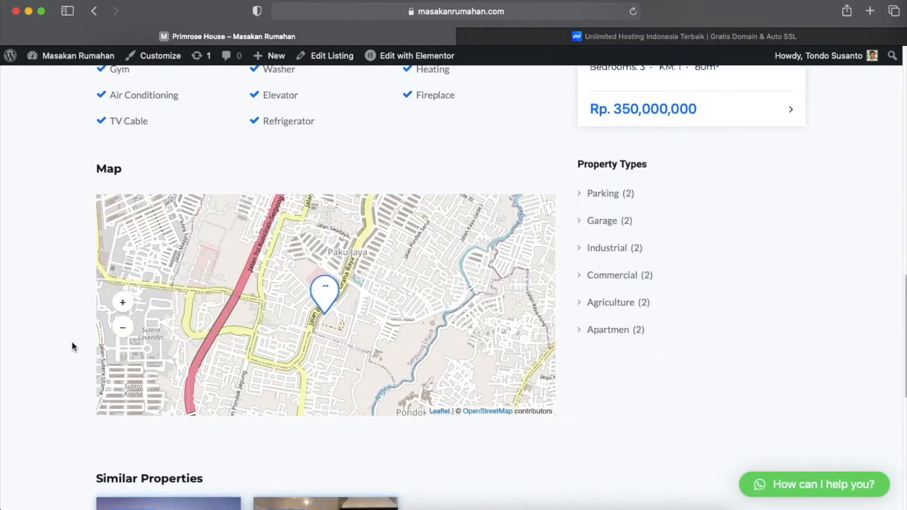
{"action": "scroll", "coordinate": [408, 359], "scroll_direction": "down", "scroll_amount": 1}
{"action": "scroll", "coordinate": [461, 359], "scroll_direction": "up", "scroll_amount": 5}
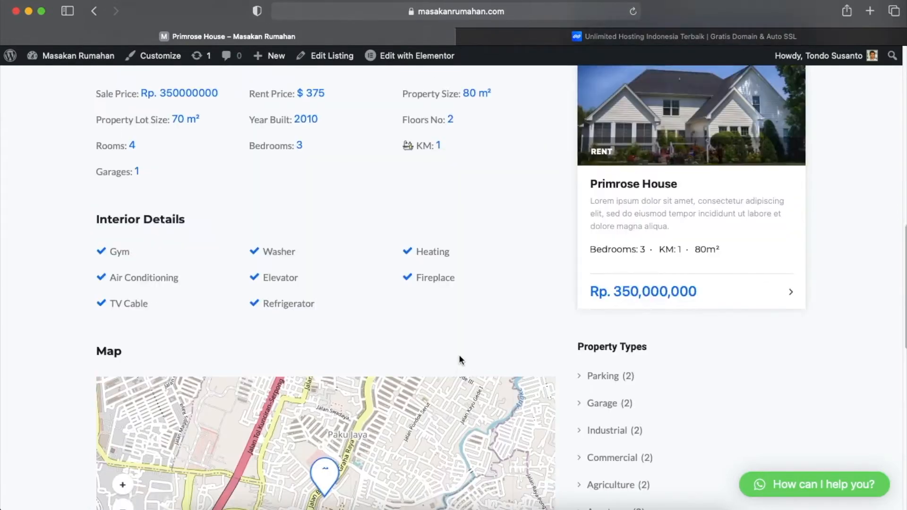
{"action": "scroll", "coordinate": [461, 359], "scroll_direction": "up", "scroll_amount": 10}
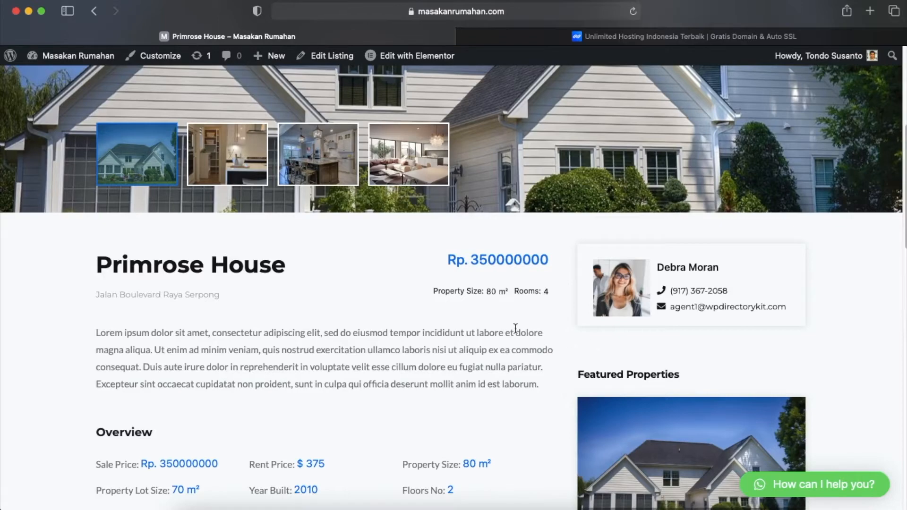
{"action": "scroll", "coordinate": [515, 327], "scroll_direction": "up", "scroll_amount": 8}
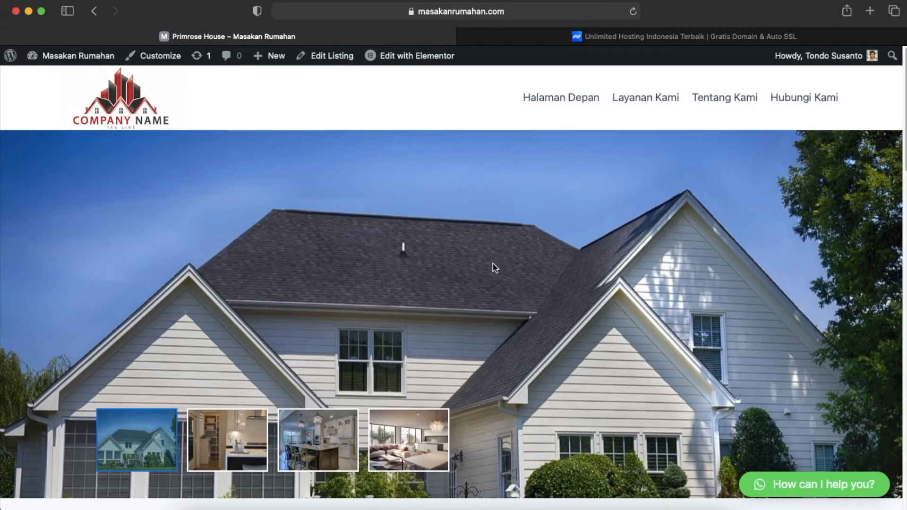
{"action": "left_click", "coordinate": [728, 38]}
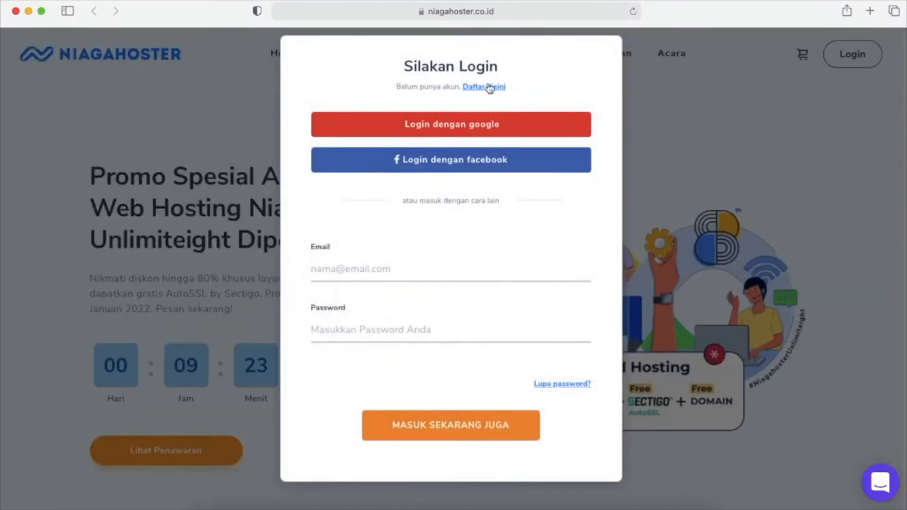
Register a new Niagahoster account with your full name, phone number, e-mail and password
{"action": "left_click", "coordinate": [487, 89]}
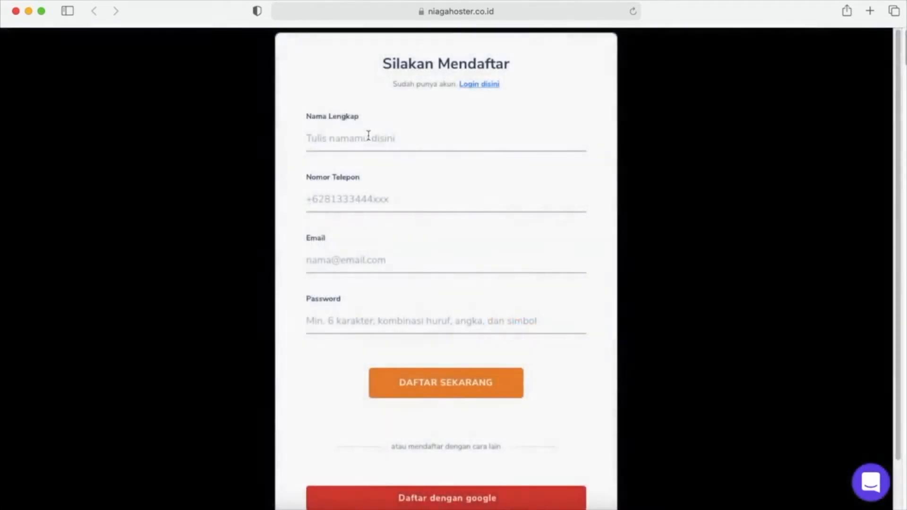
{"action": "left_click", "coordinate": [369, 138]}
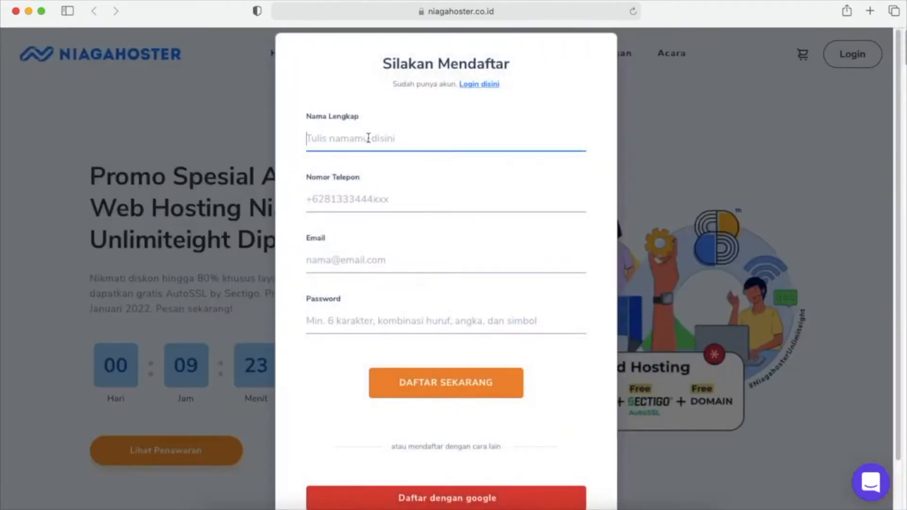
{"action": "type", "text": "Nama Anda"}
{"action": "left_click", "coordinate": [349, 200]}
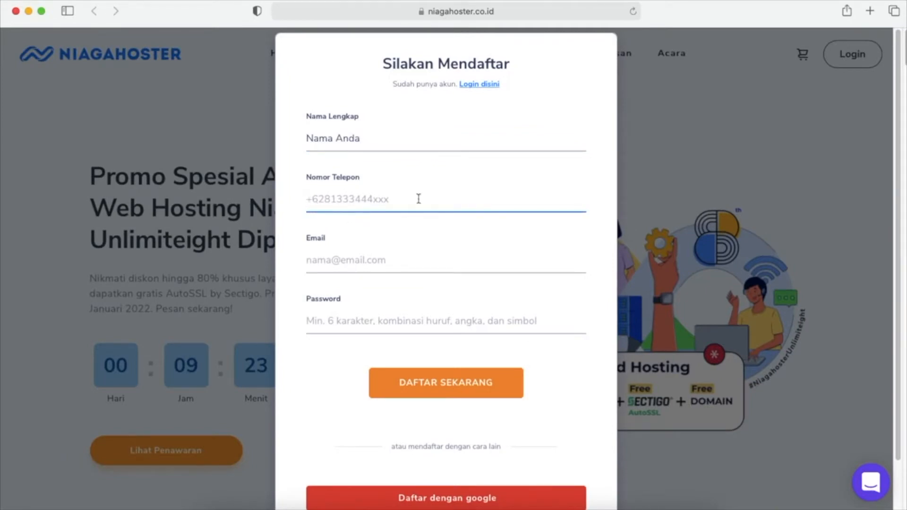
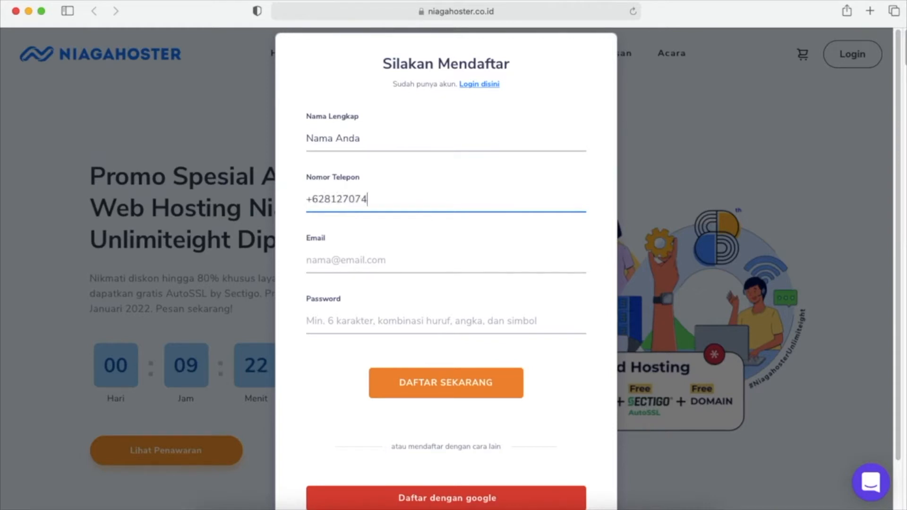
{"action": "left_click", "coordinate": [360, 265]}
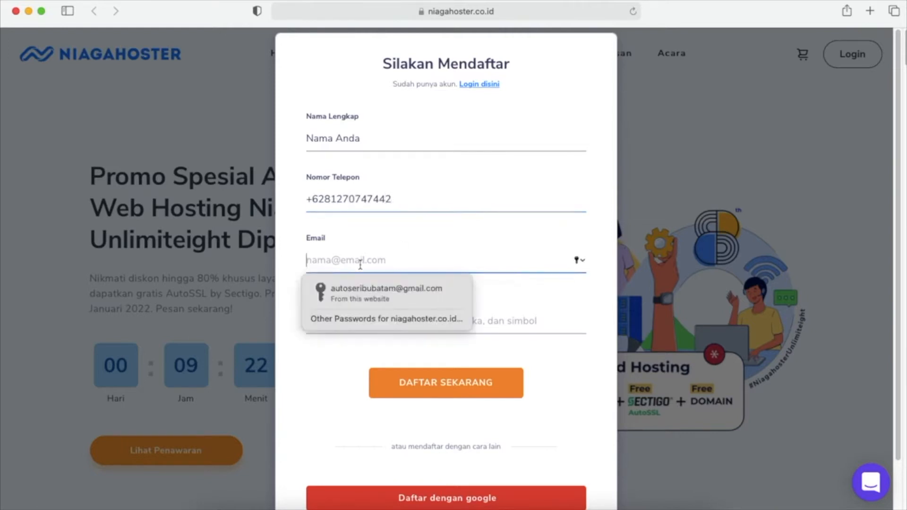
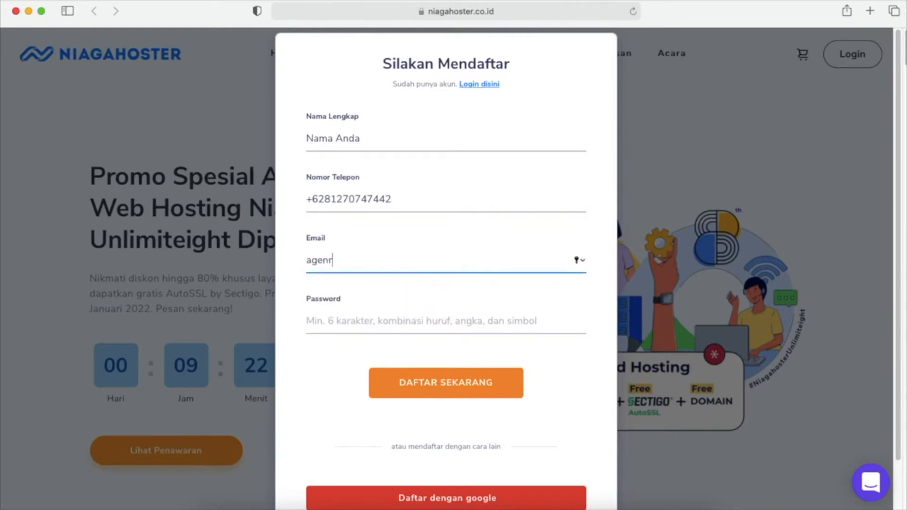
{"action": "left_click", "coordinate": [339, 321]}
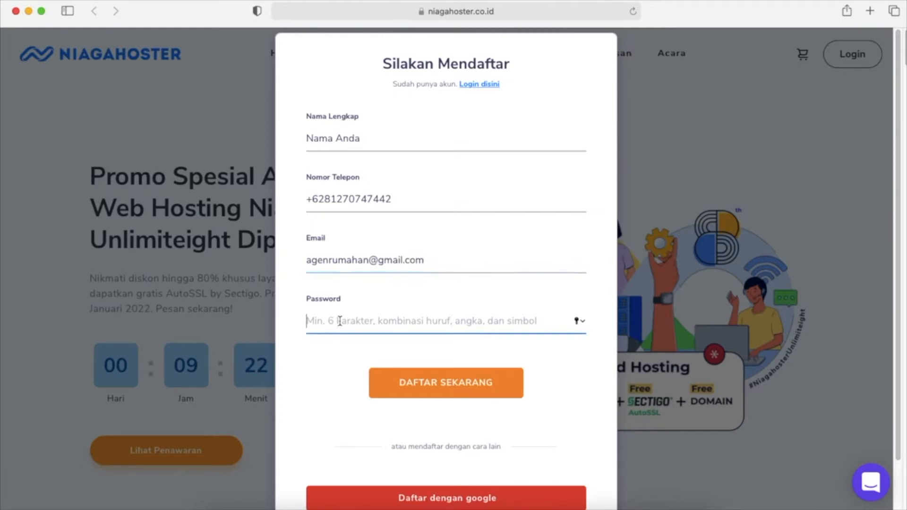
{"action": "type", "text": "•••••••••••••••"}
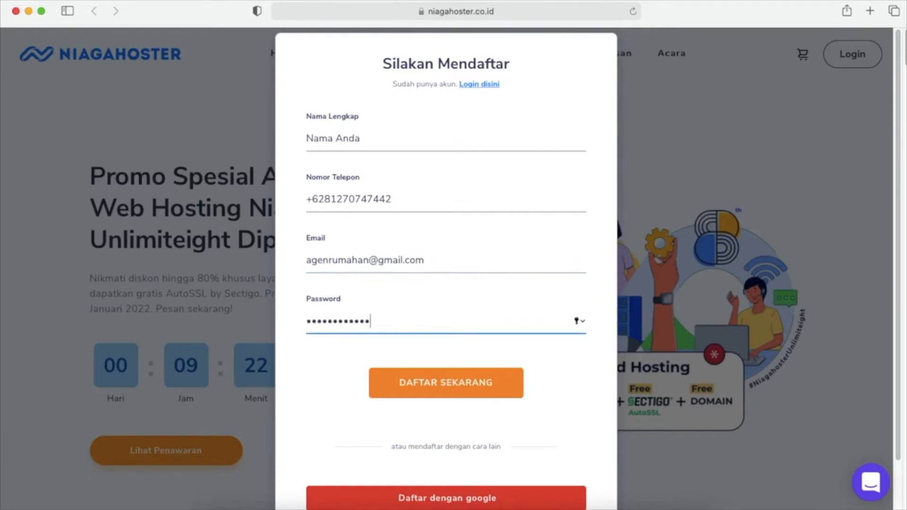
{"action": "type", "text": "•••••••••"}
{"action": "left_click", "coordinate": [445, 388]}
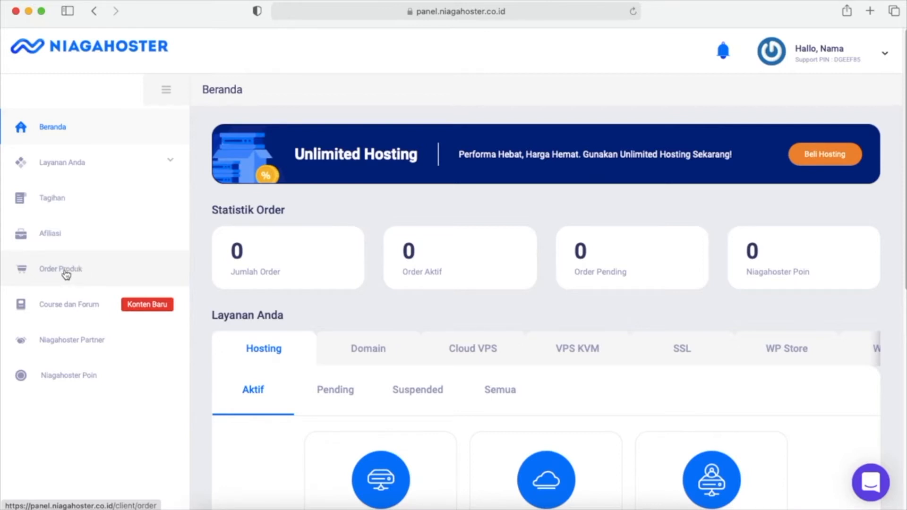
Go to Order Produk from the member dashboard sidebar
{"action": "left_click", "coordinate": [66, 274], "text": "super"}
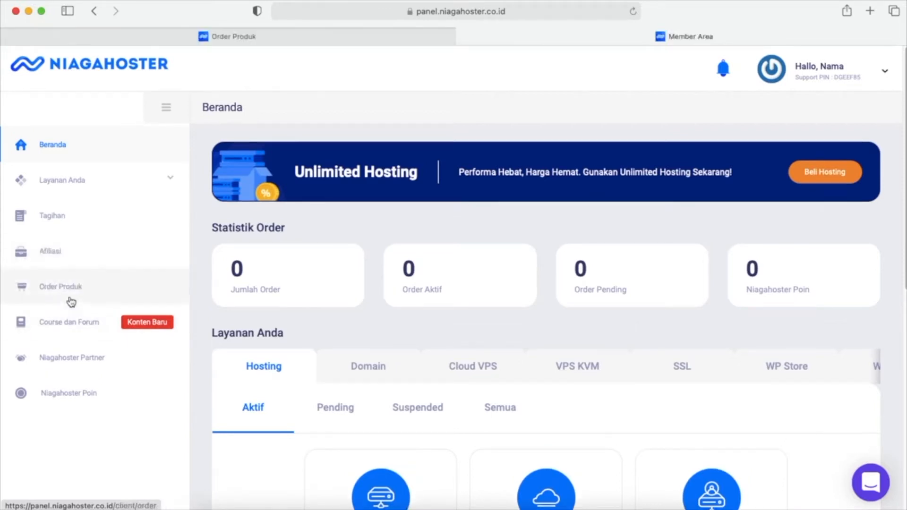
{"action": "left_click", "coordinate": [69, 289]}
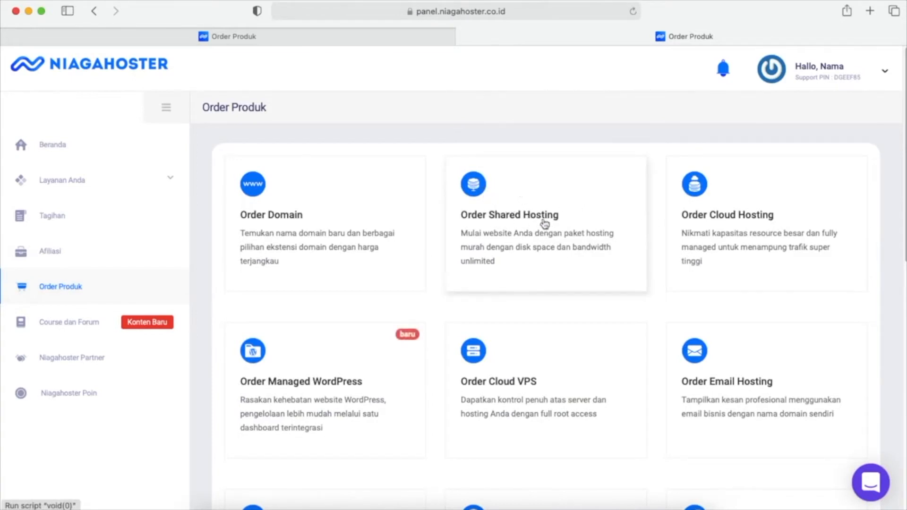
Bring up the shared Unlimited Hosting plans and their prices
{"action": "left_click", "coordinate": [512, 216]}
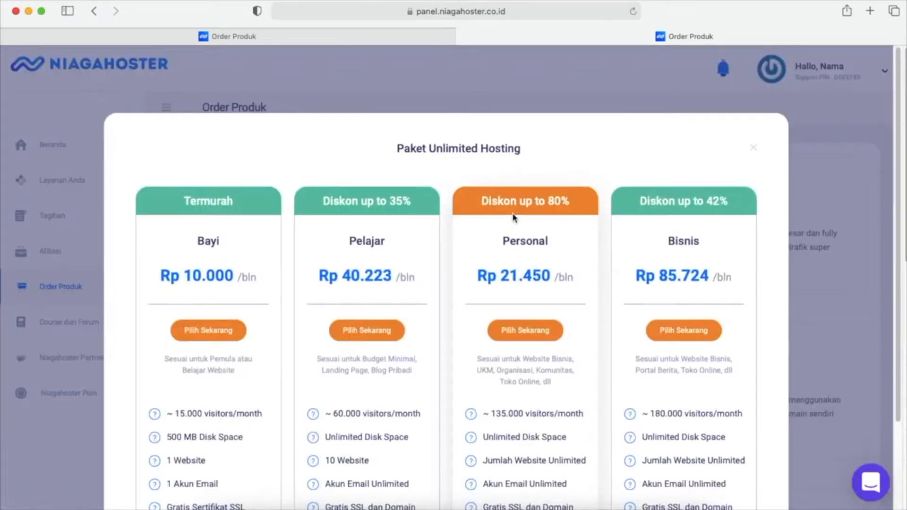
{"action": "scroll", "coordinate": [512, 217], "scroll_direction": "down", "scroll_amount": 1}
{"action": "scroll", "coordinate": [285, 219], "scroll_direction": "down", "scroll_amount": 1}
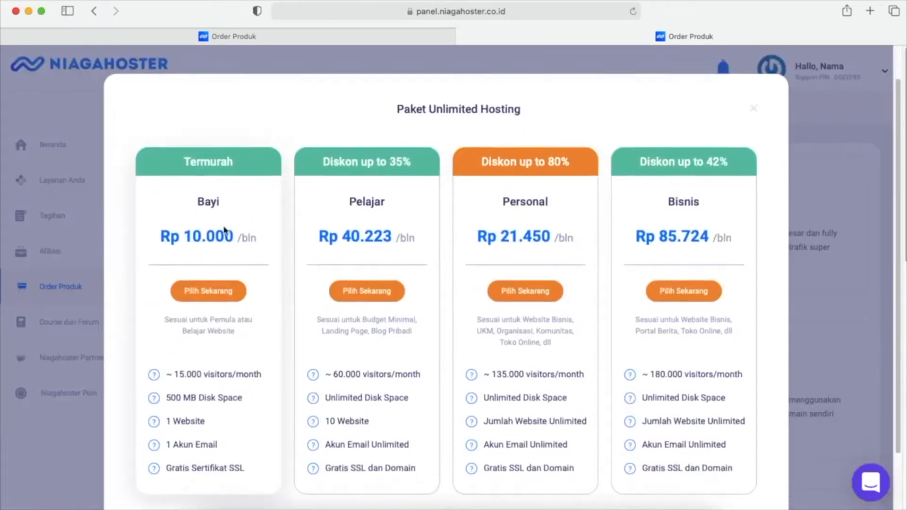
{"action": "scroll", "coordinate": [216, 232], "scroll_direction": "down", "scroll_amount": 1}
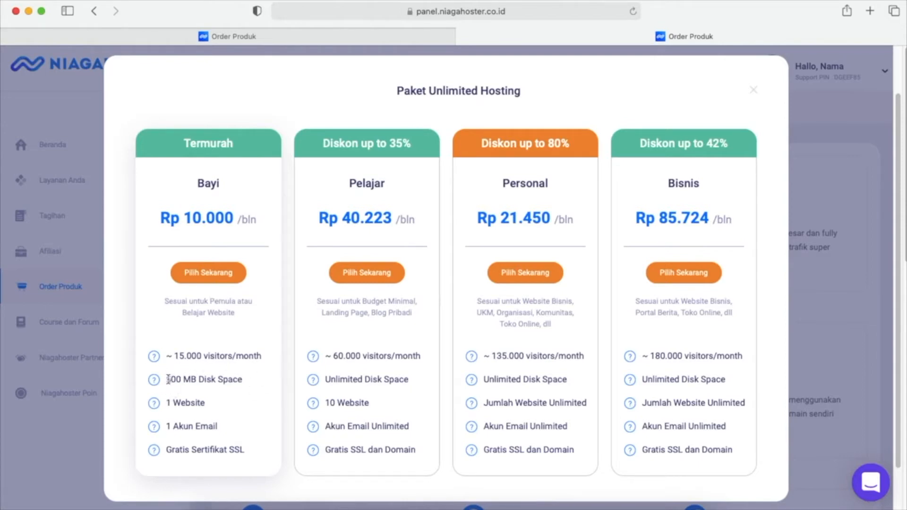
Compare Bayi (500 MB, 1 website) with Pelajar (Unlimited disk, 10 websites) and choose Pelajar
{"action": "left_click_drag", "start_coordinate": [167, 379], "coordinate": [246, 383]}
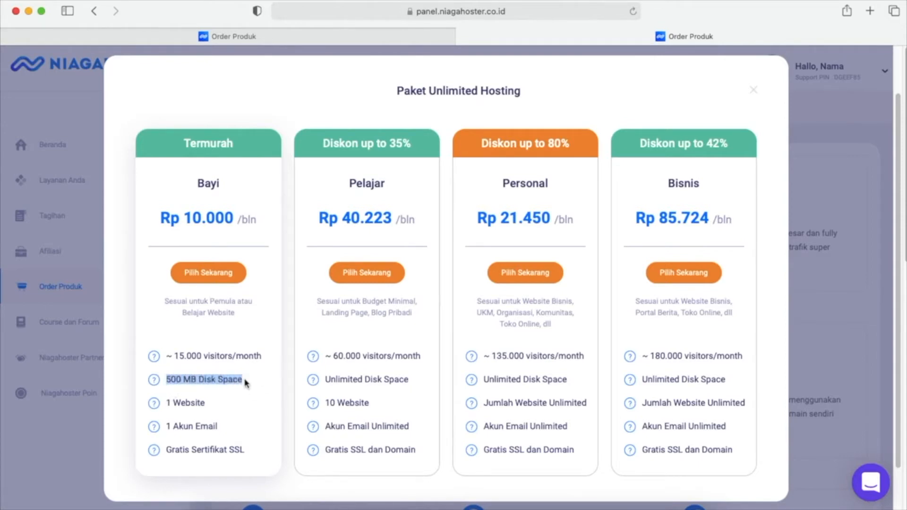
{"action": "left_click_drag", "start_coordinate": [166, 403], "coordinate": [213, 407]}
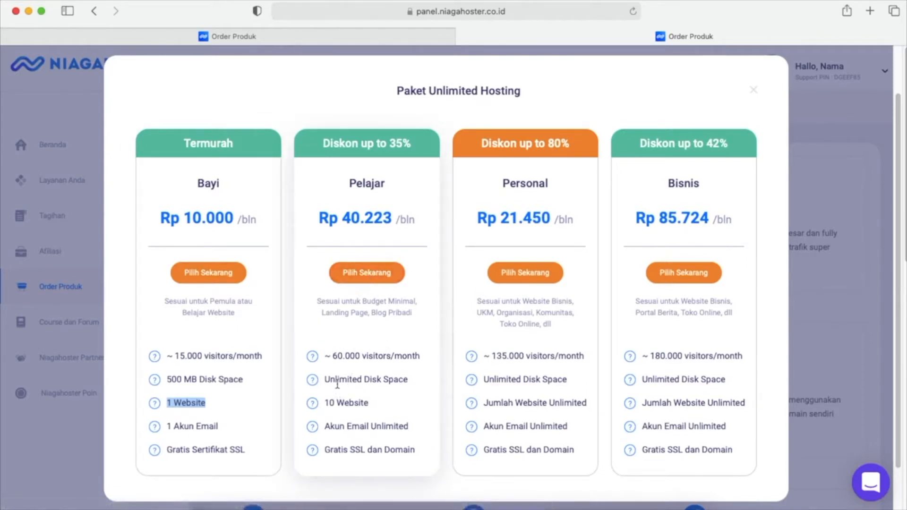
{"action": "left_click_drag", "start_coordinate": [325, 379], "coordinate": [420, 382]}
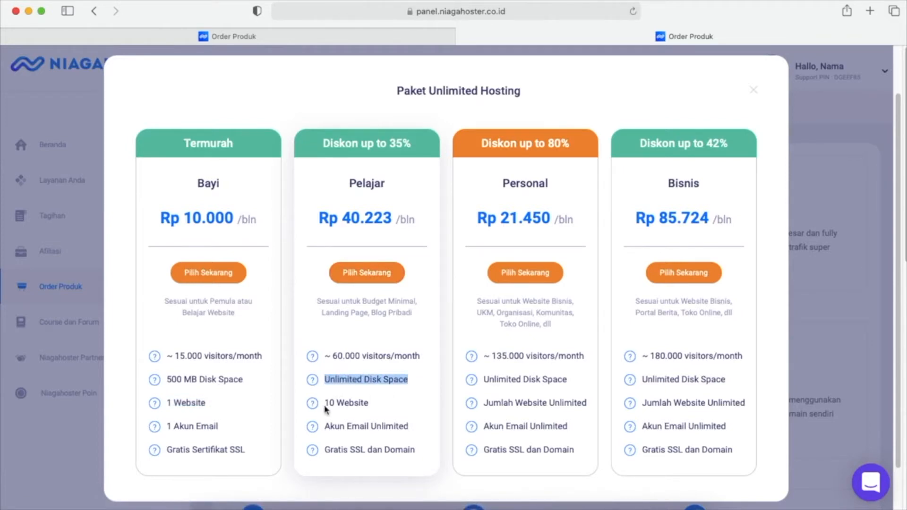
{"action": "left_click_drag", "start_coordinate": [326, 403], "coordinate": [370, 402]}
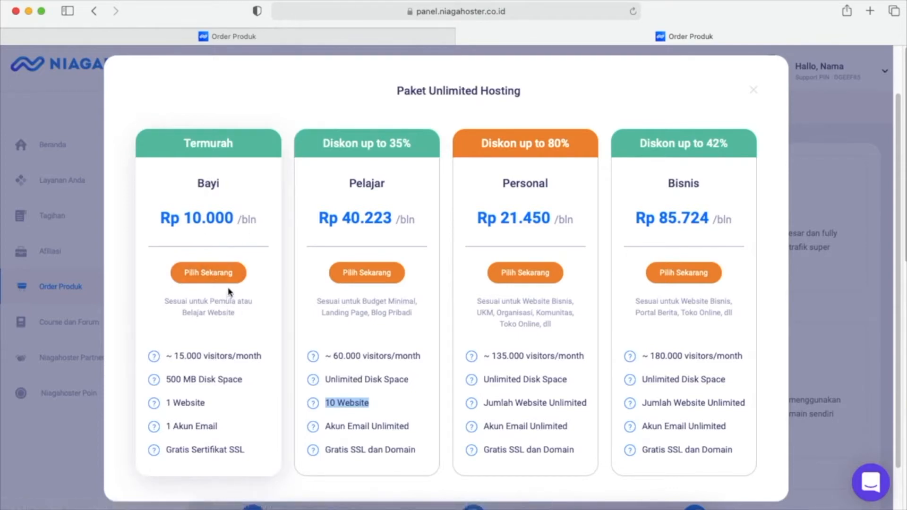
{"action": "left_click", "coordinate": [367, 276]}
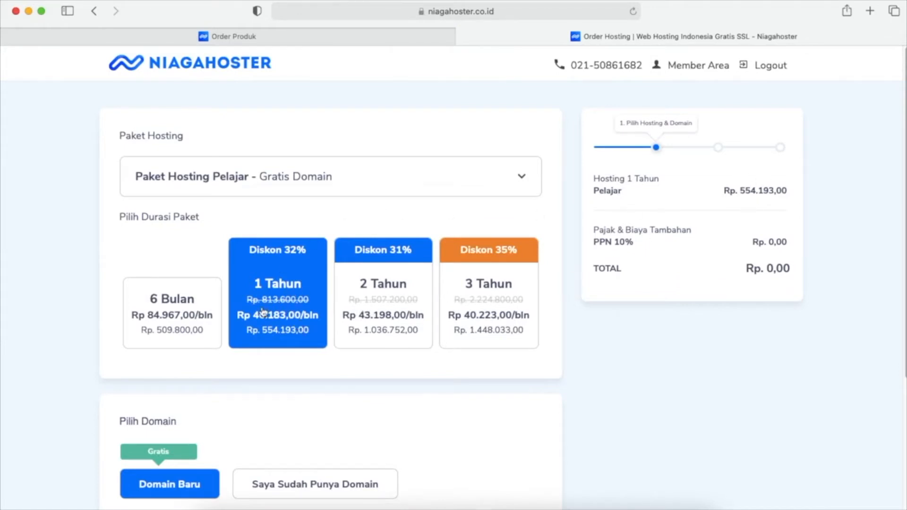
Check that perusahaansaya.com is available and add it to the cart as the free domain
{"action": "scroll", "coordinate": [271, 319], "scroll_direction": "down", "scroll_amount": 5}
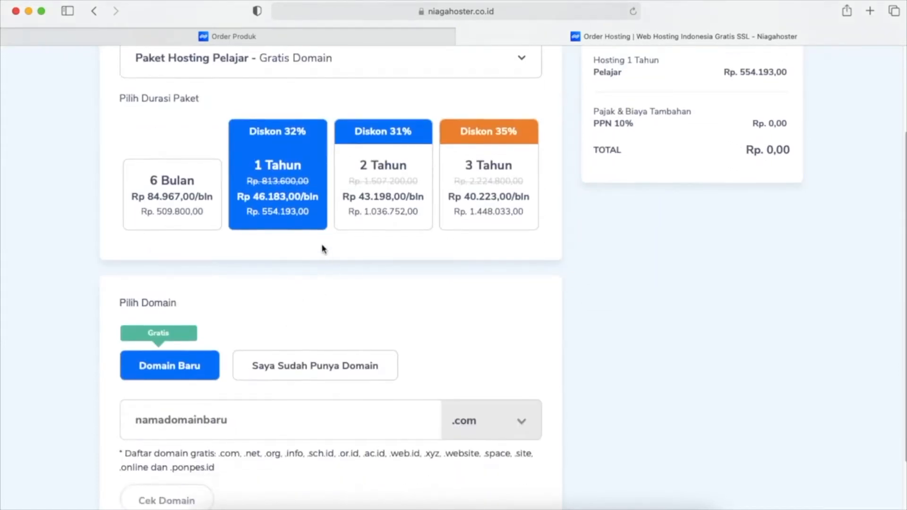
{"action": "left_click", "coordinate": [255, 424]}
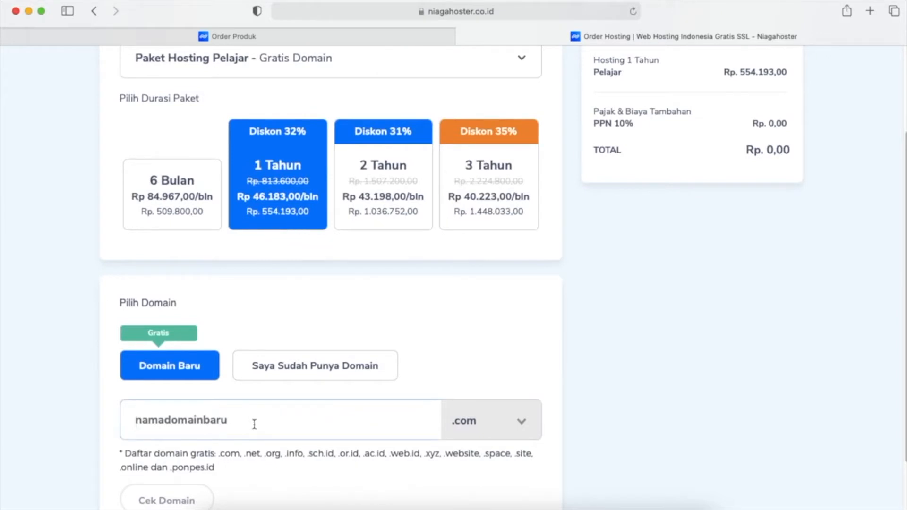
{"action": "type", "text": "p"}
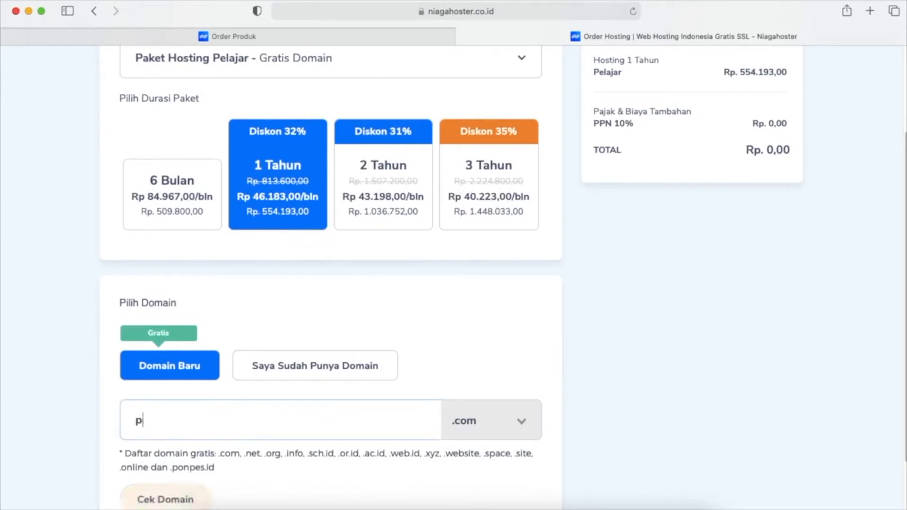
{"action": "type", "text": "erusahaansaya"}
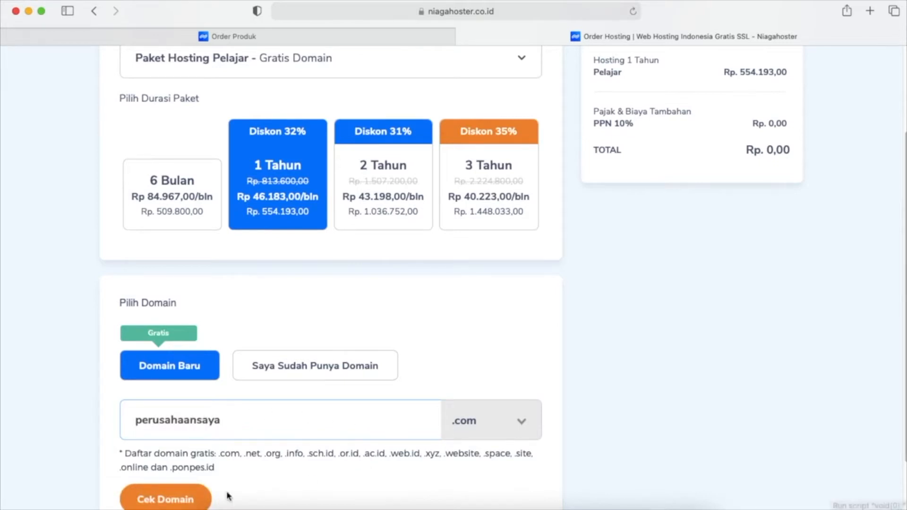
{"action": "left_click", "coordinate": [202, 489]}
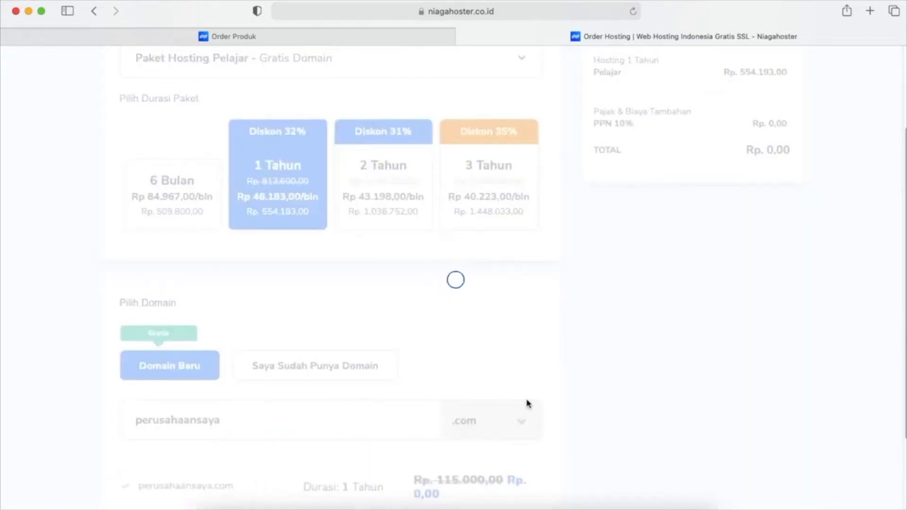
{"action": "scroll", "coordinate": [561, 399], "scroll_direction": "up", "scroll_amount": 3}
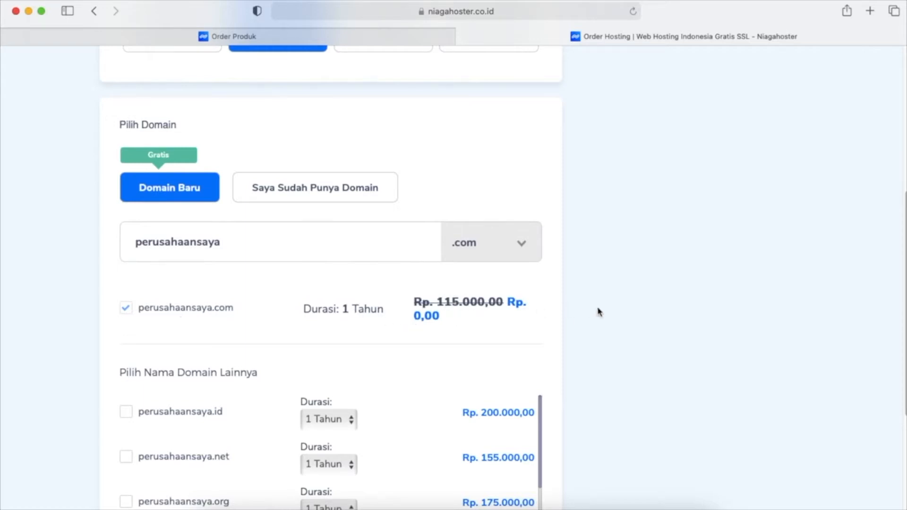
{"action": "scroll", "coordinate": [597, 310], "scroll_direction": "down", "scroll_amount": 4}
{"action": "left_click", "coordinate": [207, 431]}
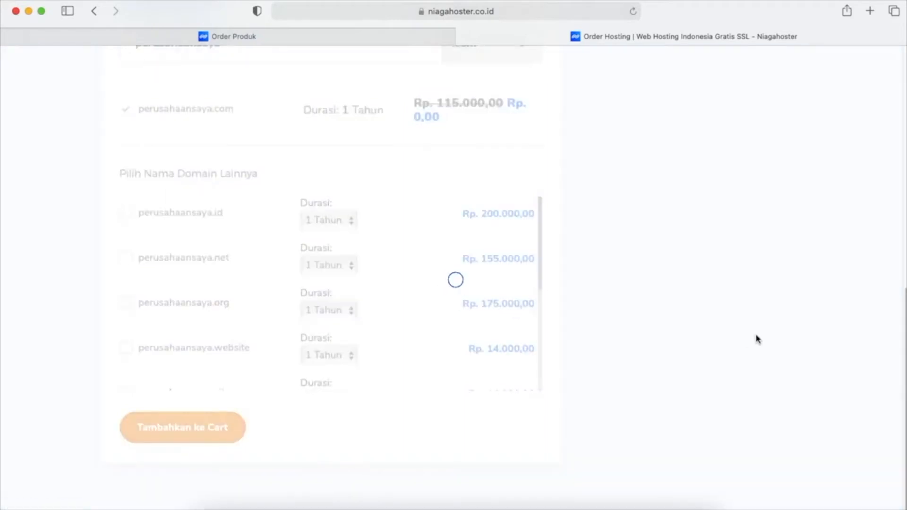
{"action": "scroll", "coordinate": [865, 328], "scroll_direction": "up", "scroll_amount": 1}
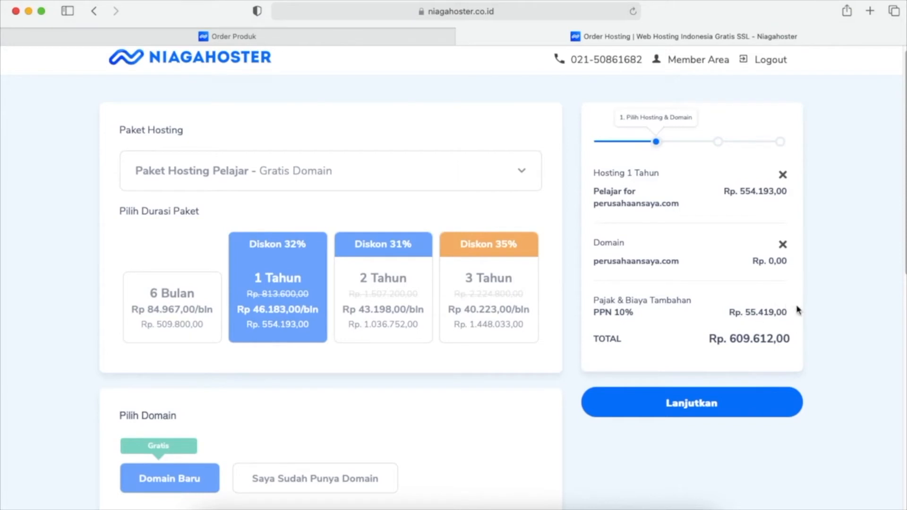
Review the Hosting 1 Tahun summary line and continue to the Tambah Fitur step
{"action": "left_click_drag", "start_coordinate": [596, 178], "coordinate": [656, 173]}
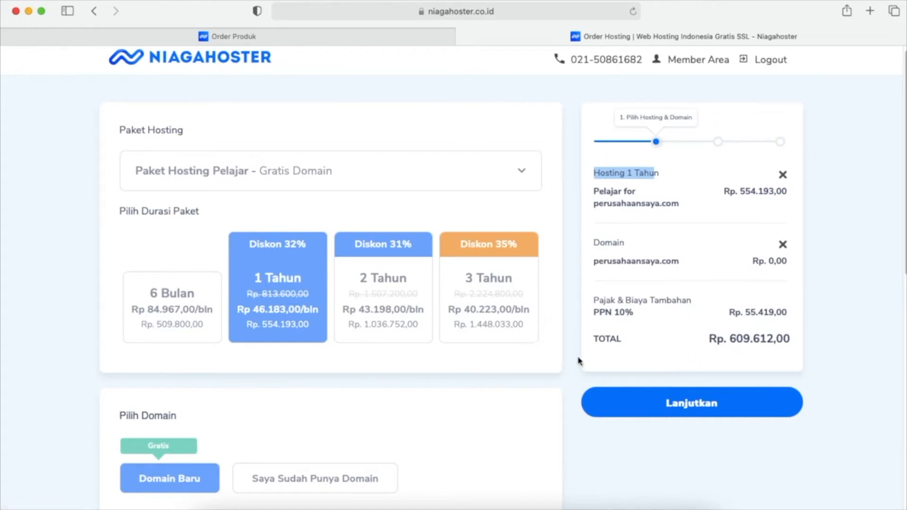
{"action": "left_click", "coordinate": [710, 408]}
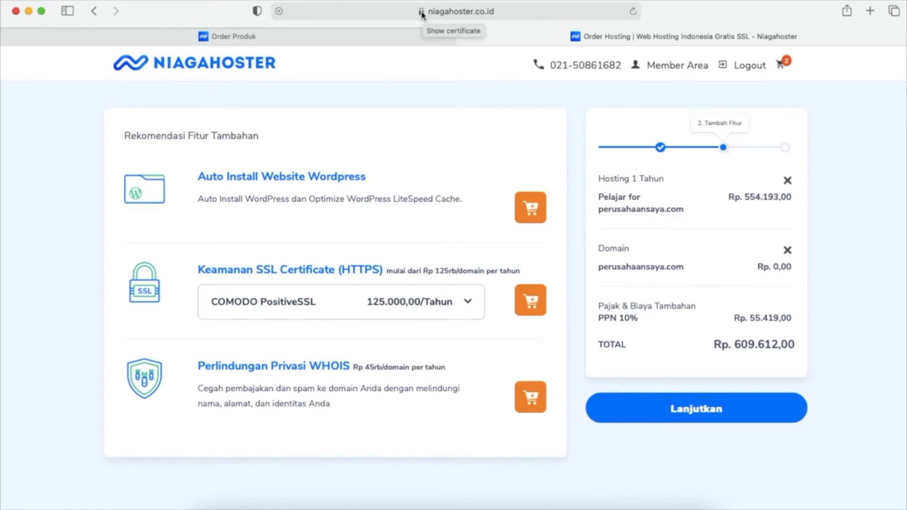
Skip the add-ons and look through the payment options, with BCA Virtual Account selected
{"action": "left_click", "coordinate": [709, 411]}
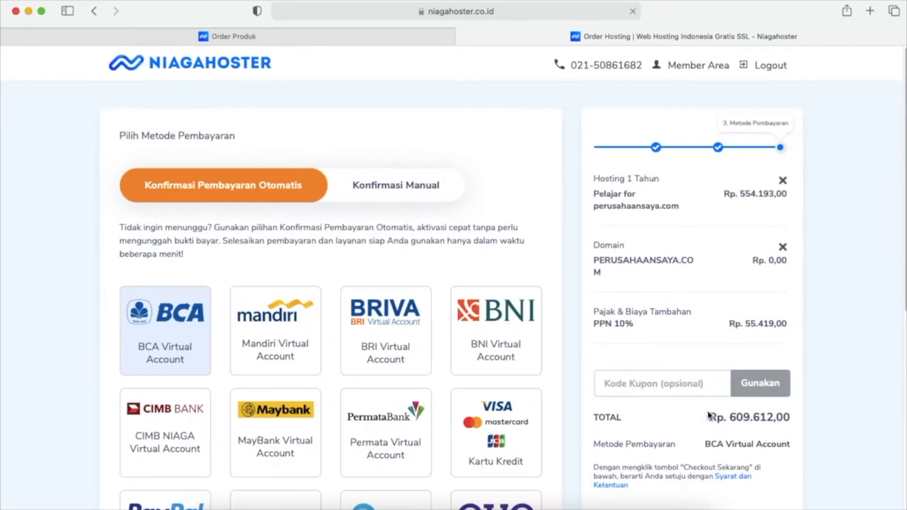
{"action": "scroll", "coordinate": [595, 178], "scroll_direction": "down", "scroll_amount": 1}
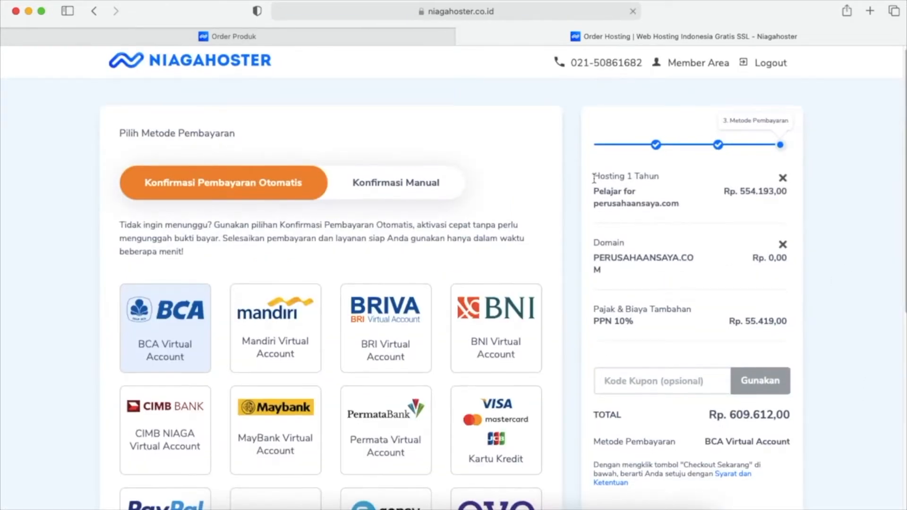
{"action": "scroll", "coordinate": [654, 276], "scroll_direction": "down", "scroll_amount": 1}
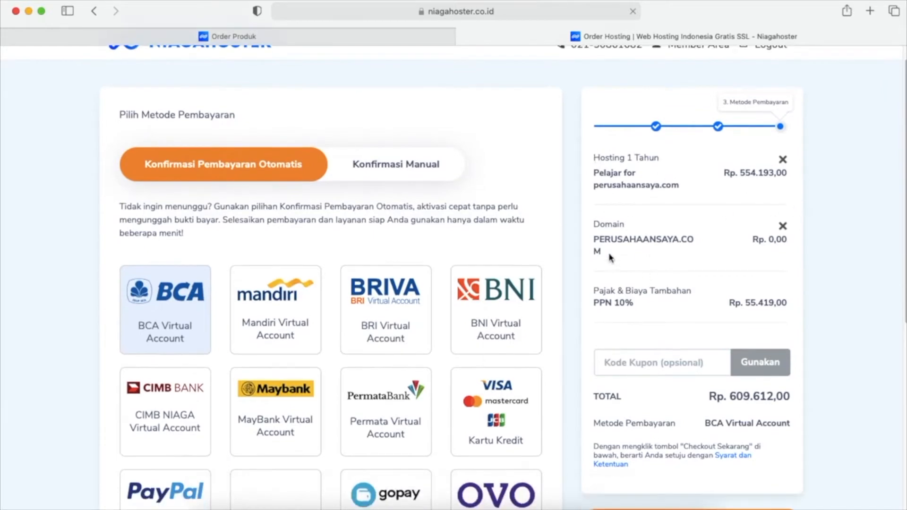
{"action": "scroll", "coordinate": [709, 343], "scroll_direction": "down", "scroll_amount": 2}
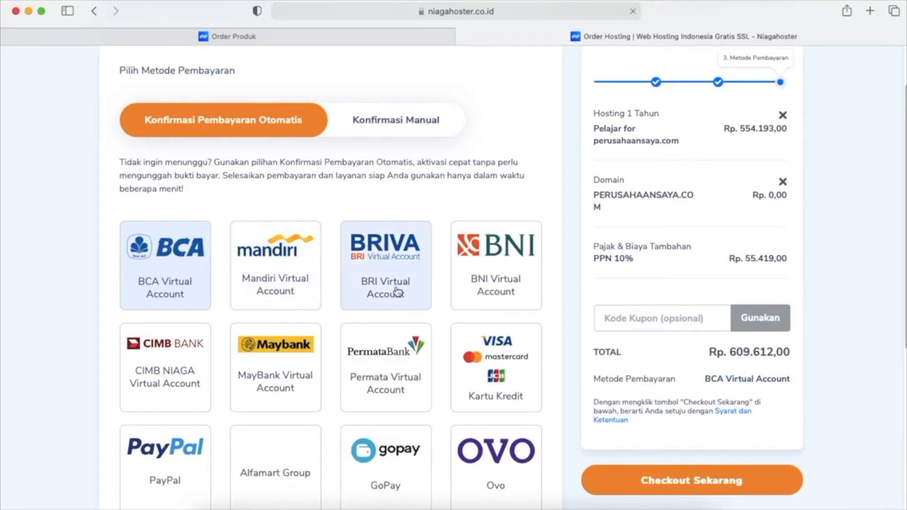
{"action": "scroll", "coordinate": [381, 423], "scroll_direction": "down", "scroll_amount": 3}
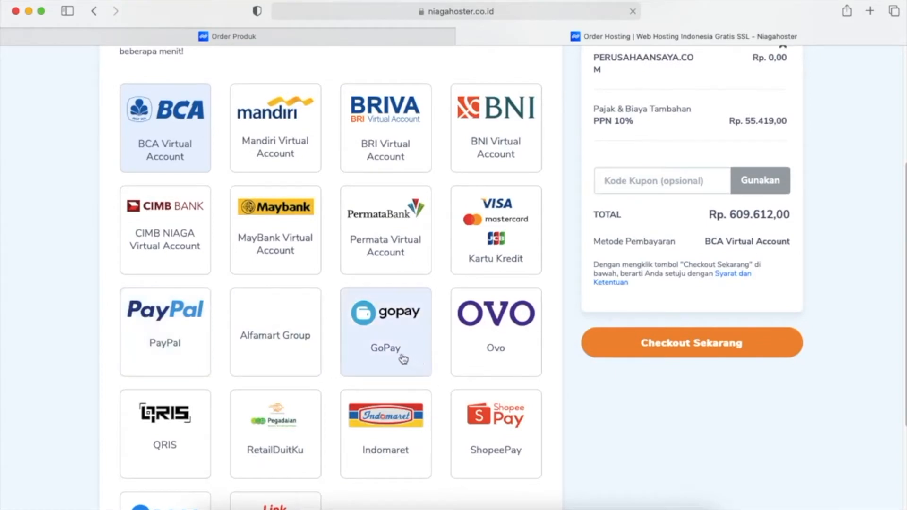
{"action": "scroll", "coordinate": [162, 435], "scroll_direction": "down", "scroll_amount": 2}
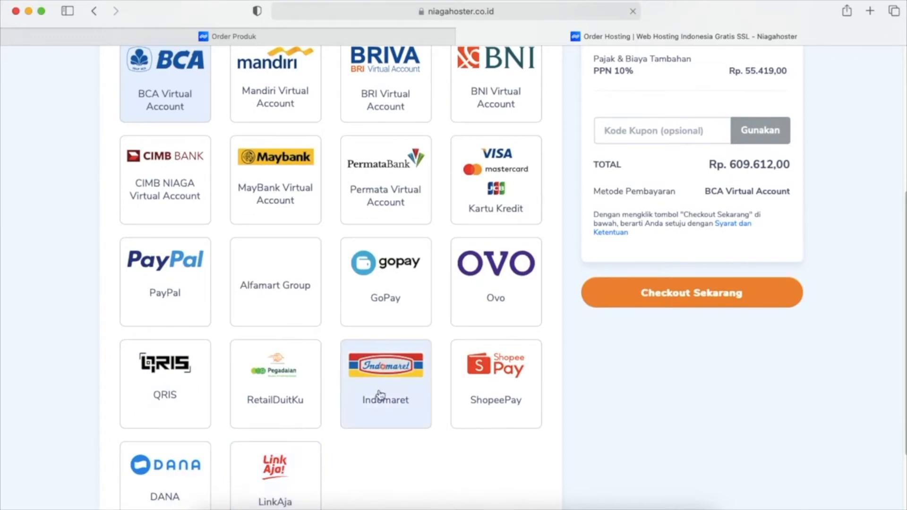
{"action": "scroll", "coordinate": [382, 394], "scroll_direction": "up", "scroll_amount": 3}
{"action": "scroll", "coordinate": [444, 415], "scroll_direction": "down", "scroll_amount": 3}
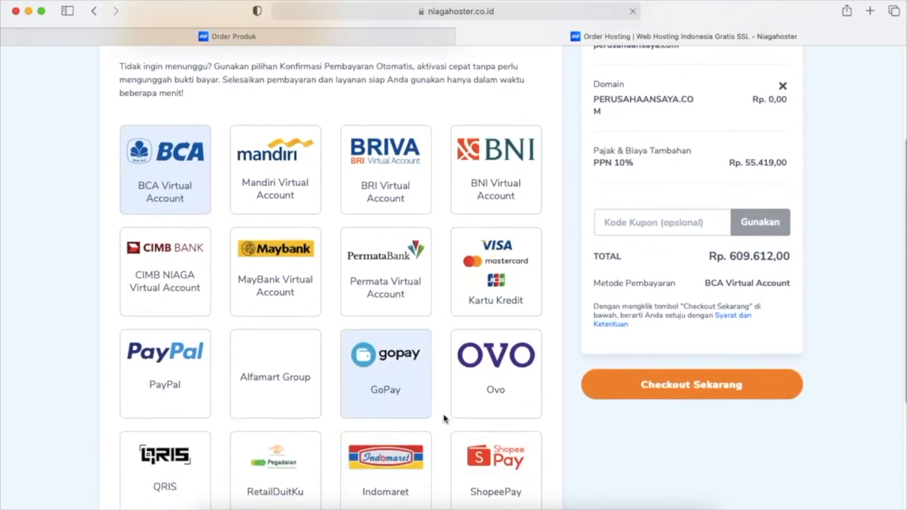
{"action": "scroll", "coordinate": [477, 359], "scroll_direction": "up", "scroll_amount": 5}
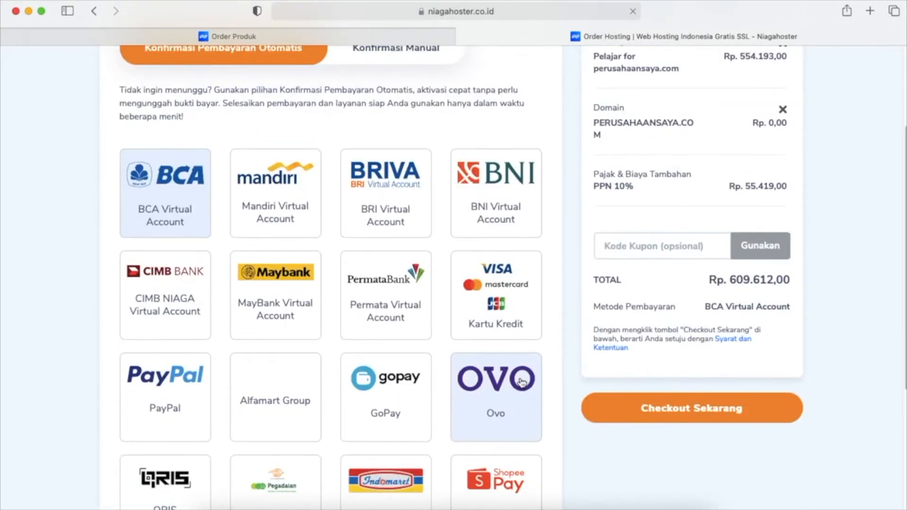
Proceed from payment to the customer details form and look it over
{"action": "left_click", "coordinate": [707, 417]}
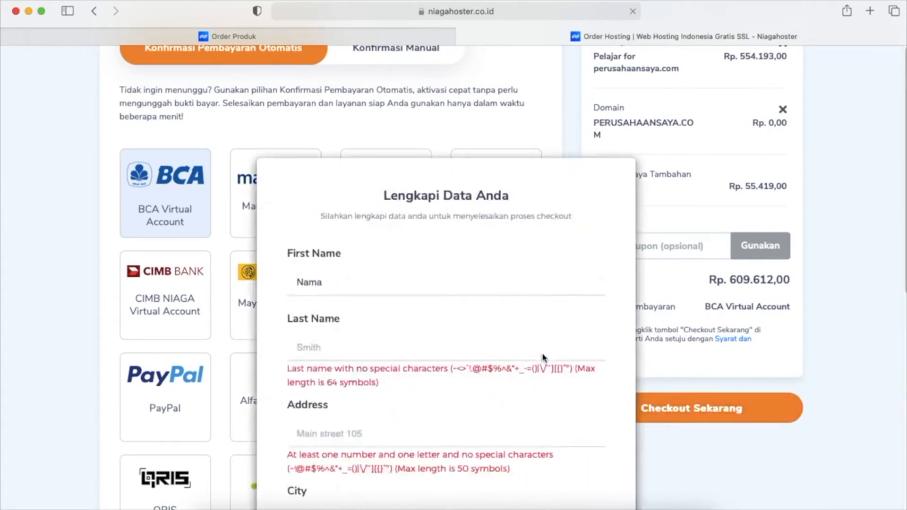
{"action": "scroll", "coordinate": [542, 358], "scroll_direction": "down", "scroll_amount": 3}
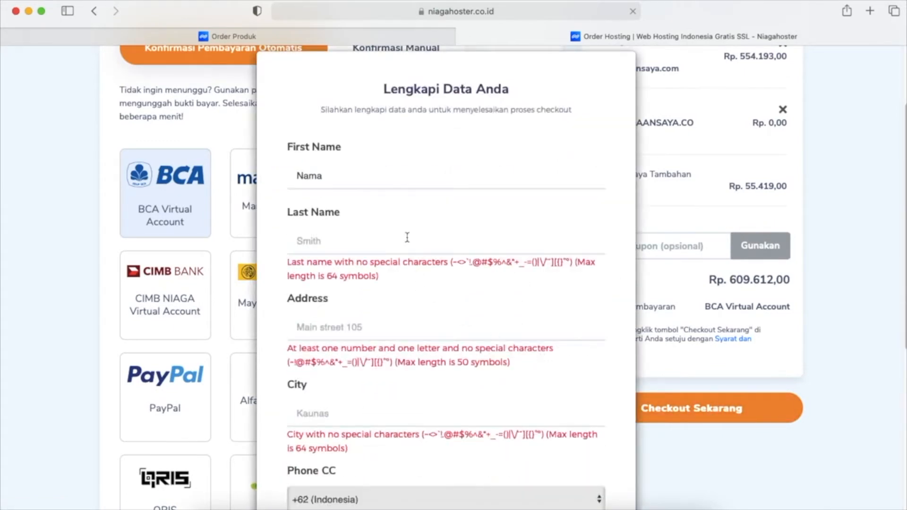
{"action": "scroll", "coordinate": [407, 238], "scroll_direction": "down", "scroll_amount": 3}
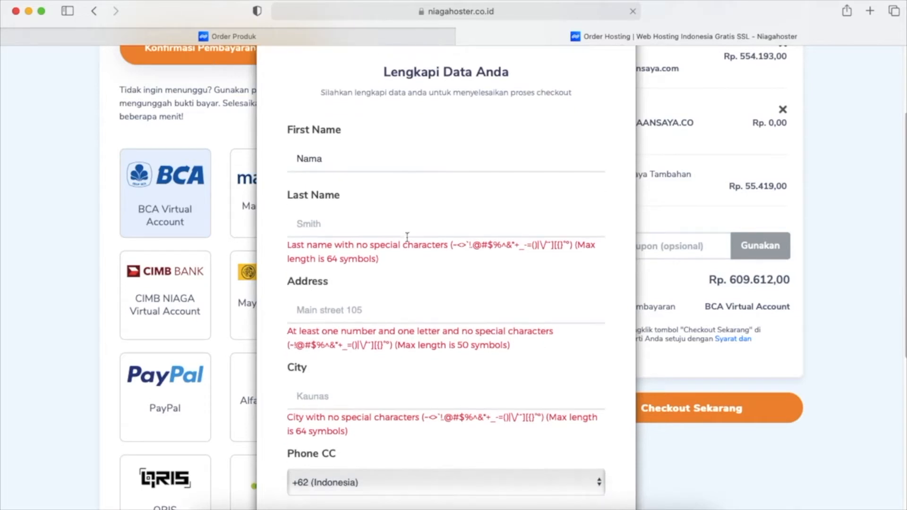
{"action": "scroll", "coordinate": [407, 236], "scroll_direction": "down", "scroll_amount": 5}
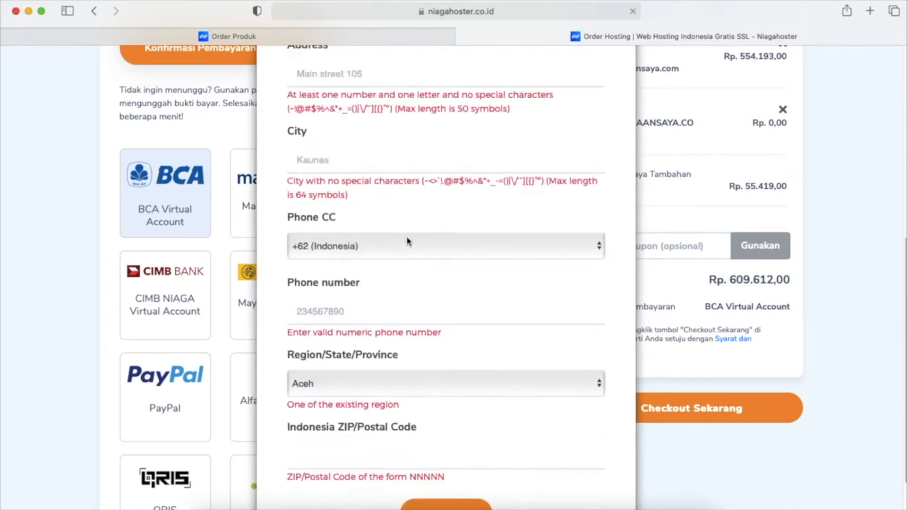
{"action": "scroll", "coordinate": [407, 241], "scroll_direction": "up", "scroll_amount": 10}
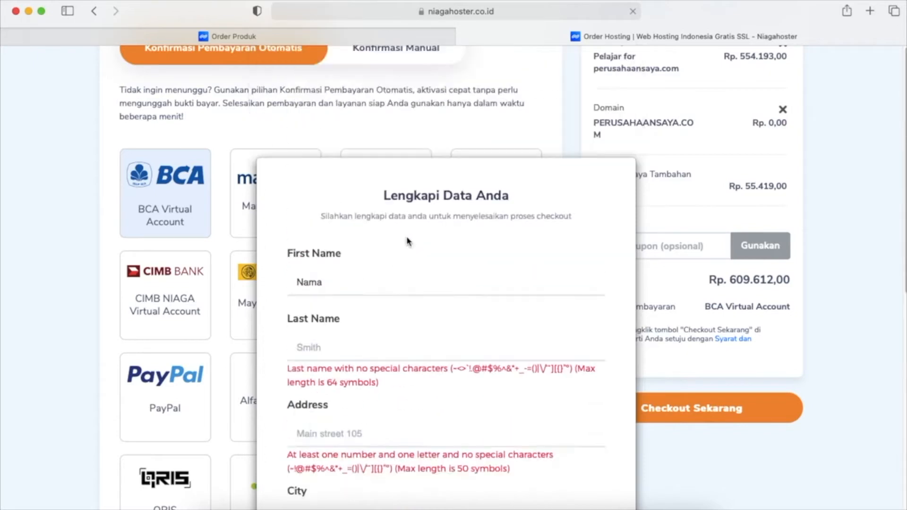
Fill in the first name, last name and street address
{"action": "left_click", "coordinate": [337, 284]}
{"action": "left_click_drag", "start_coordinate": [337, 284], "coordinate": [277, 280]}
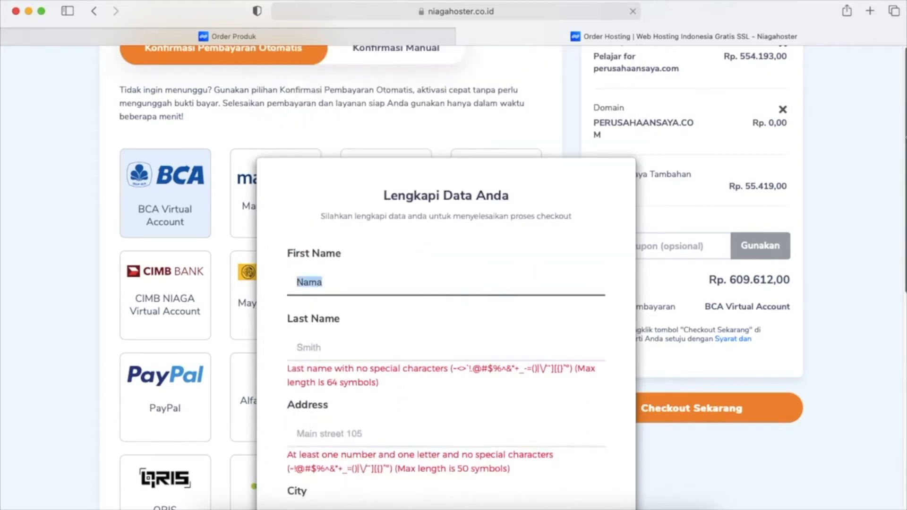
{"action": "left_click", "coordinate": [406, 342]}
{"action": "left_click", "coordinate": [402, 289]}
{"action": "type", "text": "depan"}
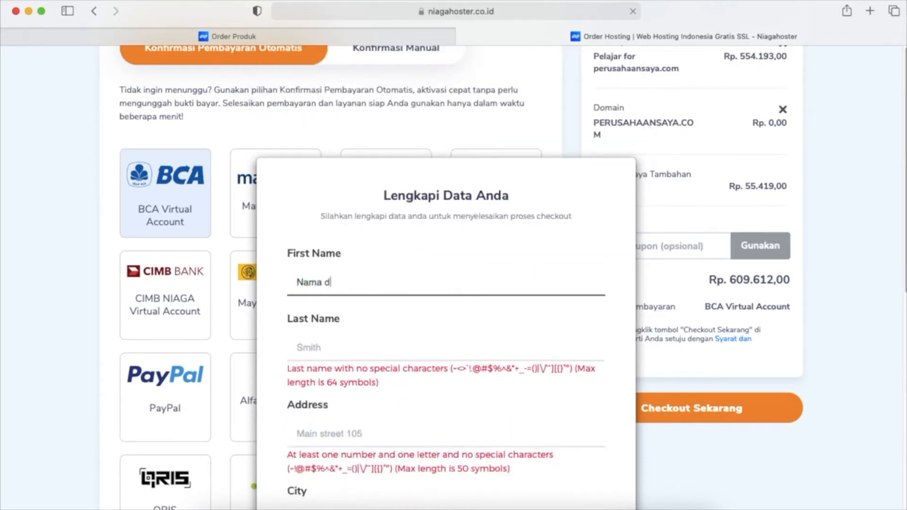
{"action": "left_click", "coordinate": [339, 348]}
{"action": "type", "text": "Belakang"}
{"action": "key", "text": "Tab"}
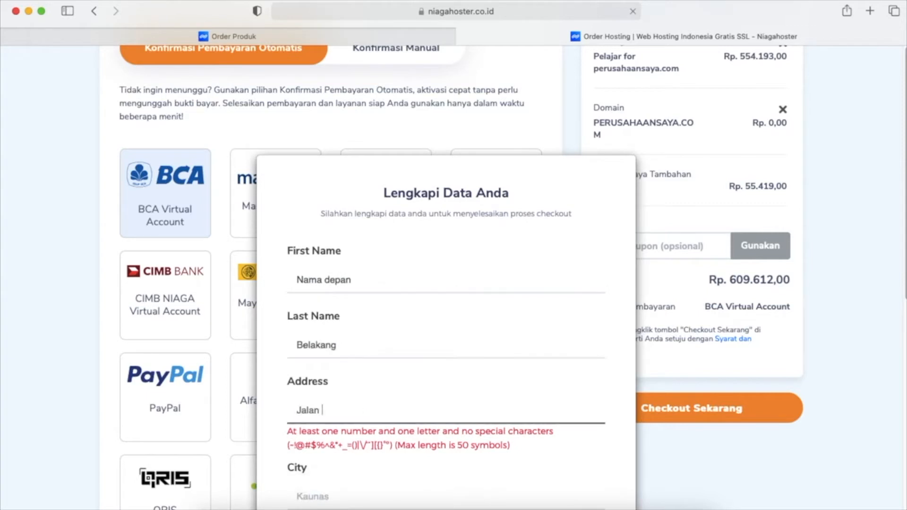
Enter the city and the customer's phone number
{"action": "scroll", "coordinate": [446, 293], "scroll_direction": "down", "scroll_amount": 5}
{"action": "left_click", "coordinate": [359, 241]}
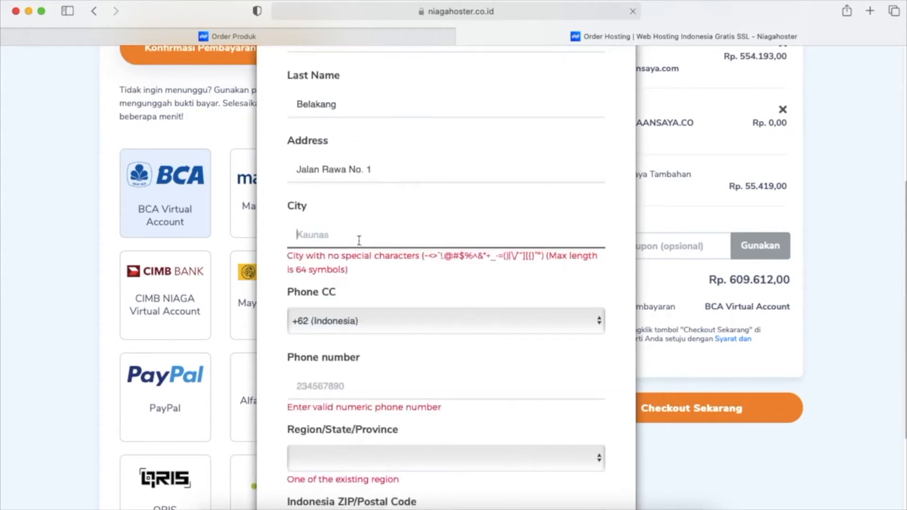
{"action": "type", "text": "Jakarta"}
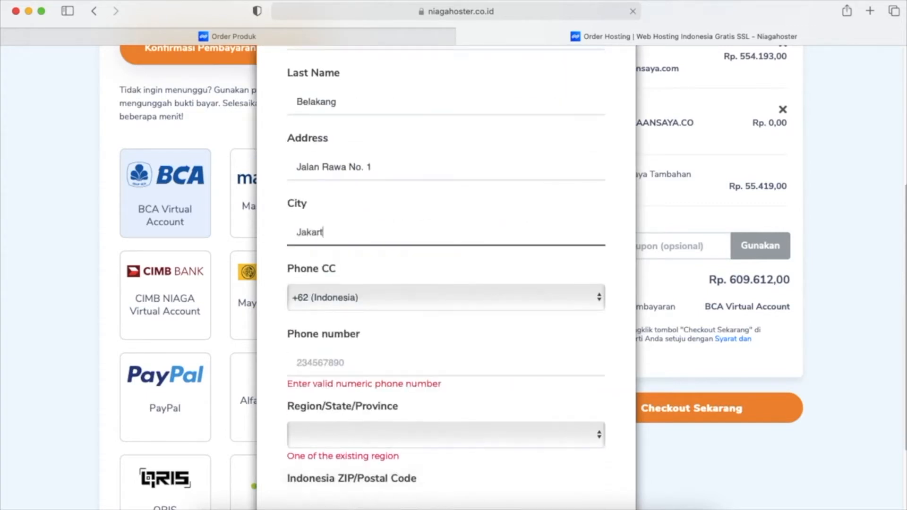
{"action": "scroll", "coordinate": [373, 252], "scroll_direction": "down", "scroll_amount": 4}
{"action": "left_click", "coordinate": [376, 250]}
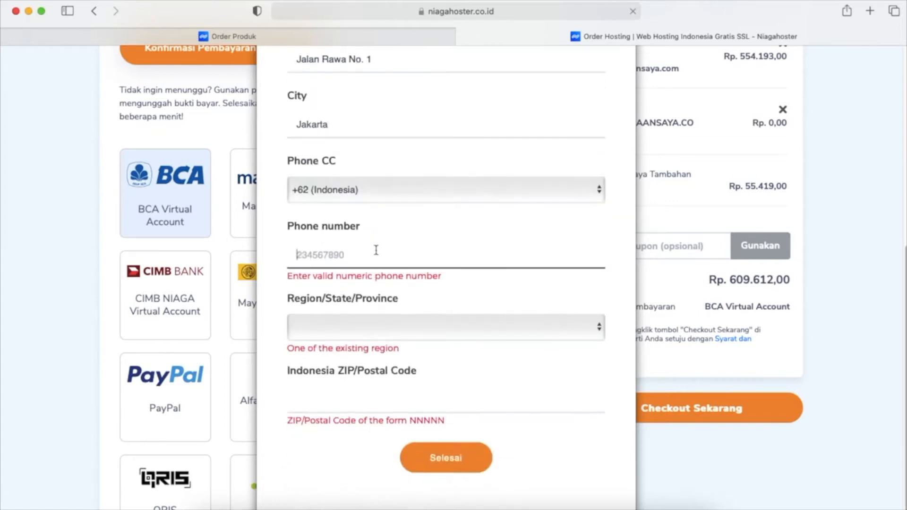
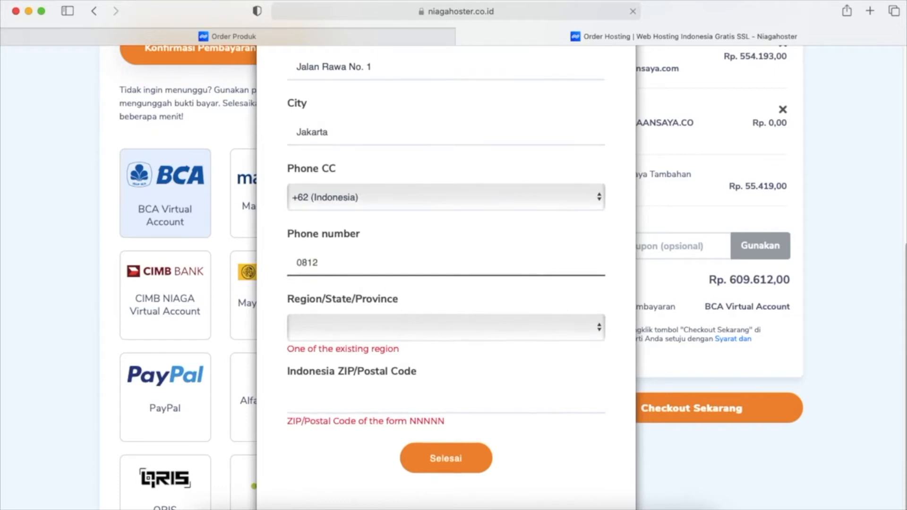
Choose Jakarta Raya as the region and enter the postal code
{"action": "left_click", "coordinate": [391, 328]}
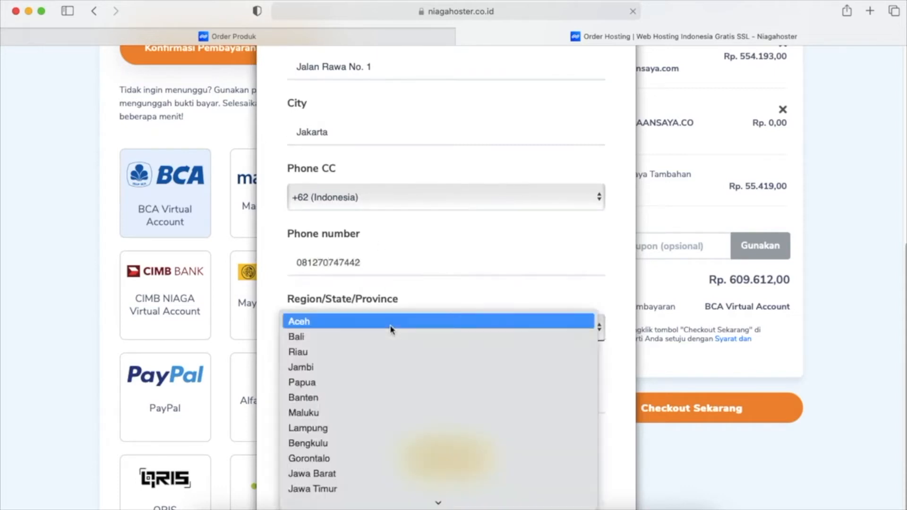
{"action": "scroll", "coordinate": [364, 426], "scroll_direction": "down", "scroll_amount": 10}
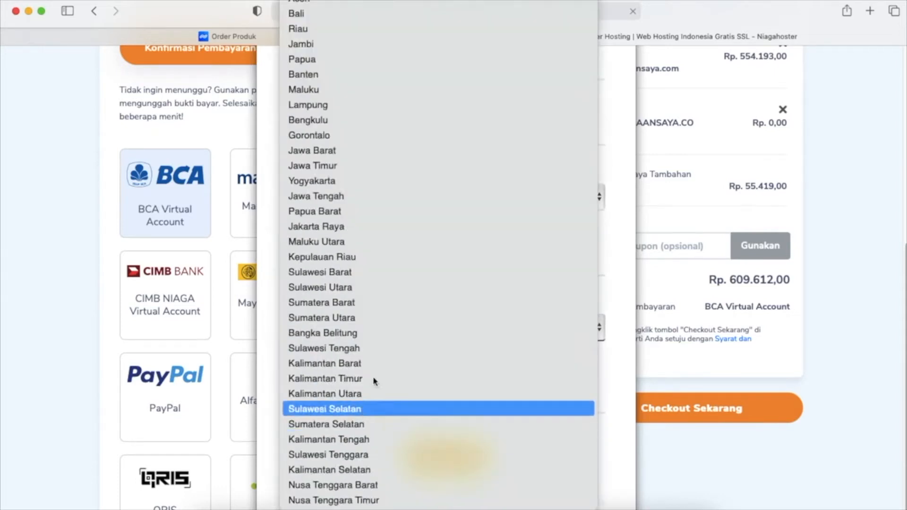
{"action": "left_click", "coordinate": [391, 227]}
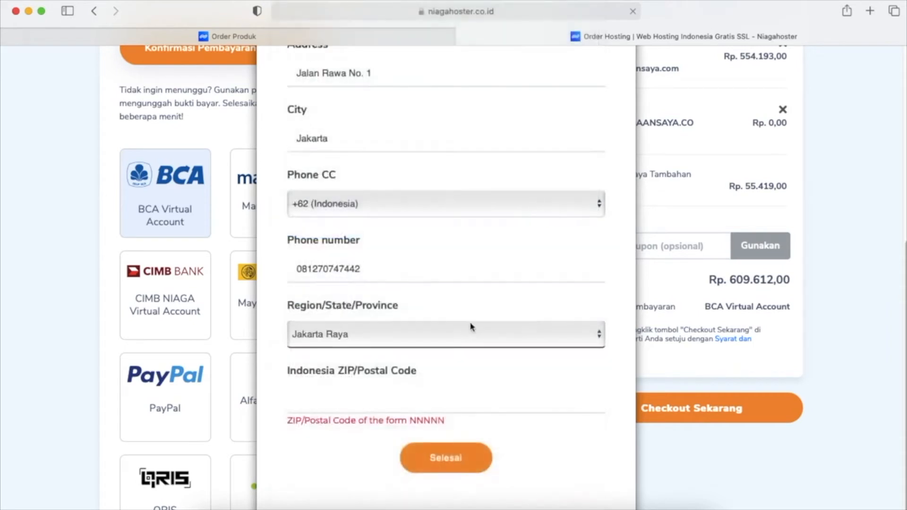
{"action": "left_click", "coordinate": [360, 405]}
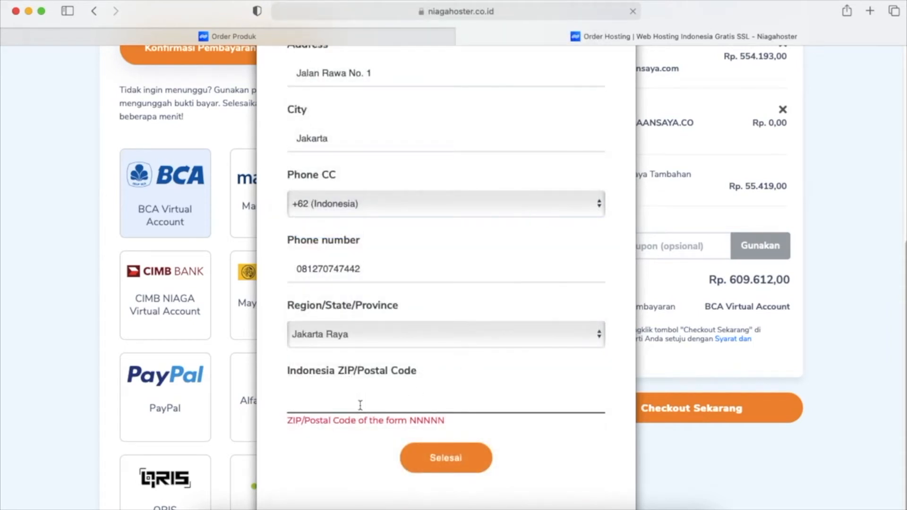
{"action": "type", "text": "12750"}
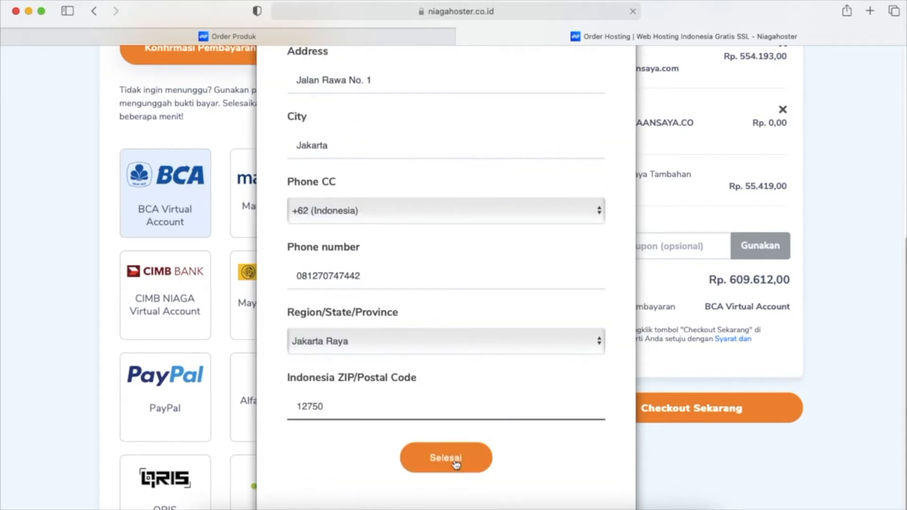
Finish the order and copy the BCA Virtual Account payment code shown on the invoice
{"action": "left_click", "coordinate": [446, 458]}
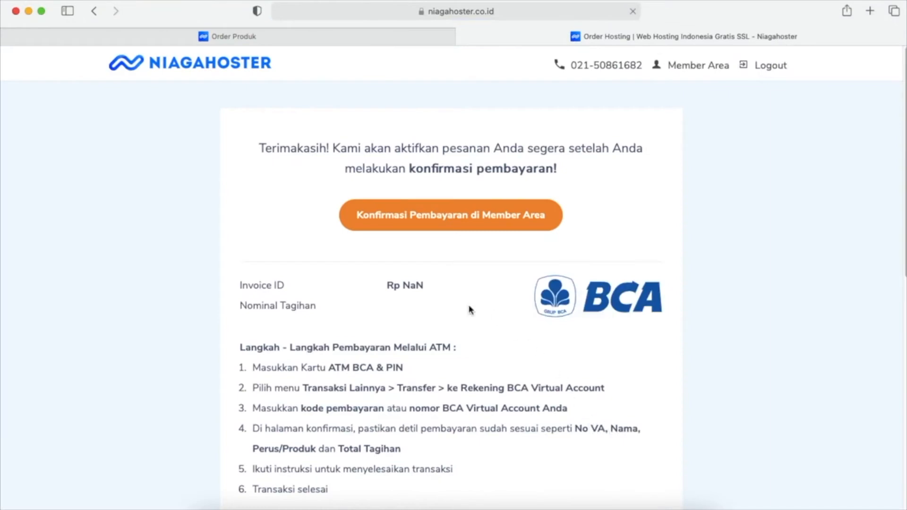
{"action": "scroll", "coordinate": [471, 308], "scroll_direction": "down", "scroll_amount": 10}
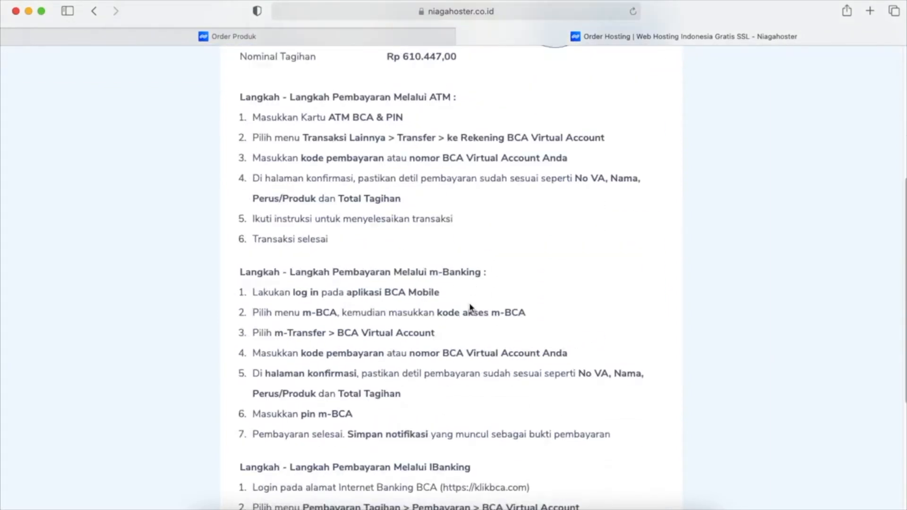
{"action": "scroll", "coordinate": [470, 304], "scroll_direction": "up", "scroll_amount": 5}
{"action": "scroll", "coordinate": [450, 213], "scroll_direction": "up", "scroll_amount": 3}
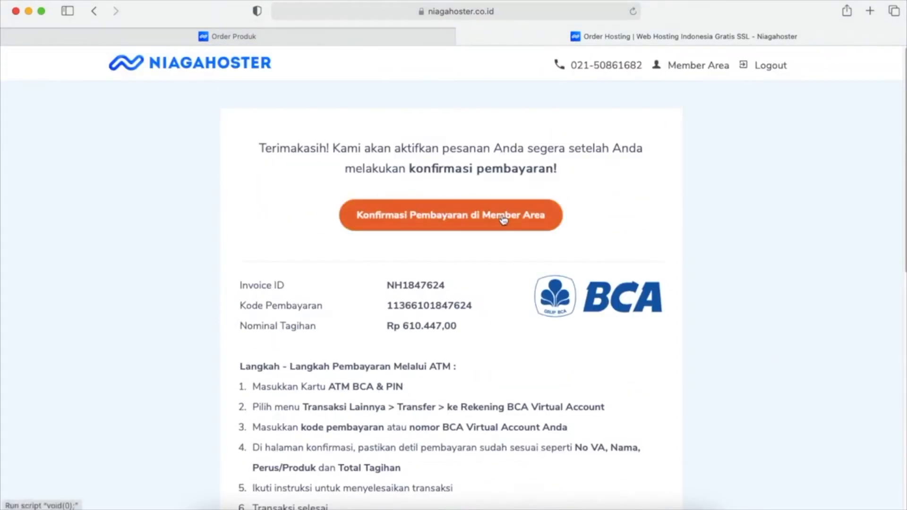
{"action": "scroll", "coordinate": [469, 227], "scroll_direction": "down", "scroll_amount": 2}
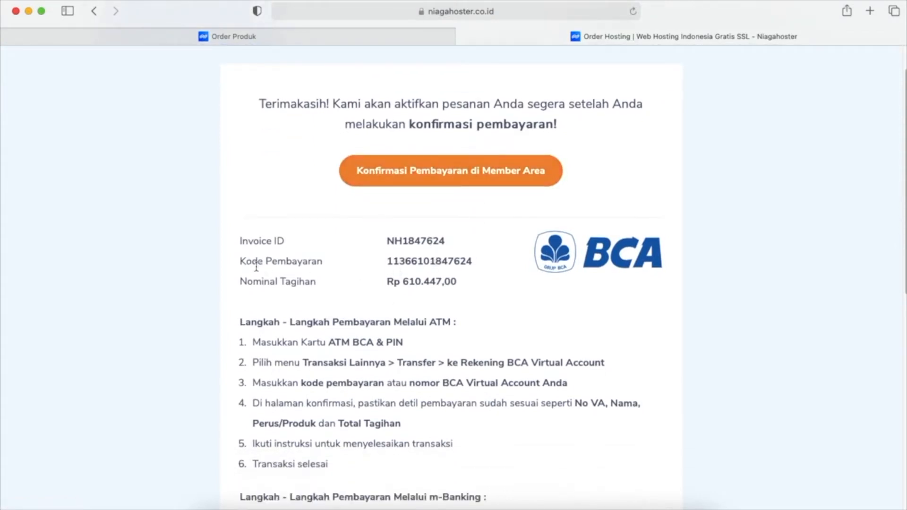
{"action": "left_click_drag", "start_coordinate": [387, 261], "coordinate": [473, 261]}
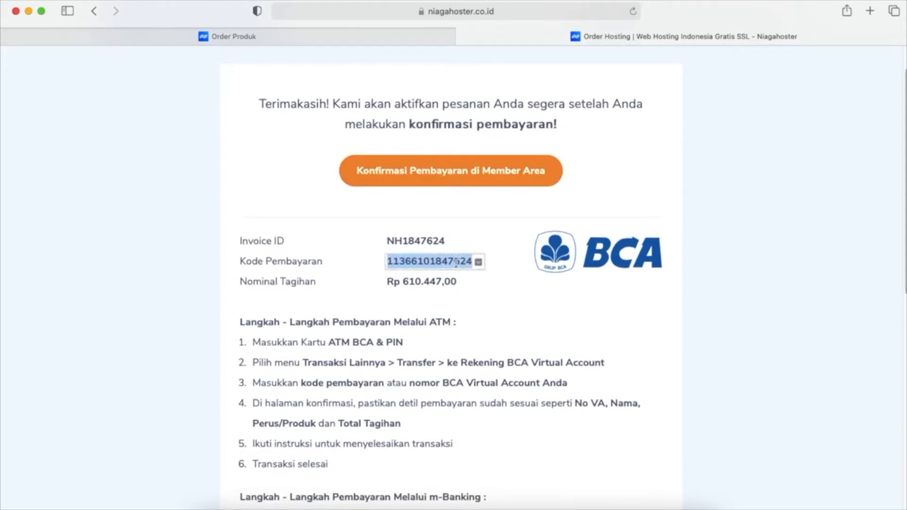
{"action": "scroll", "coordinate": [441, 287], "scroll_direction": "down", "scroll_amount": 9}
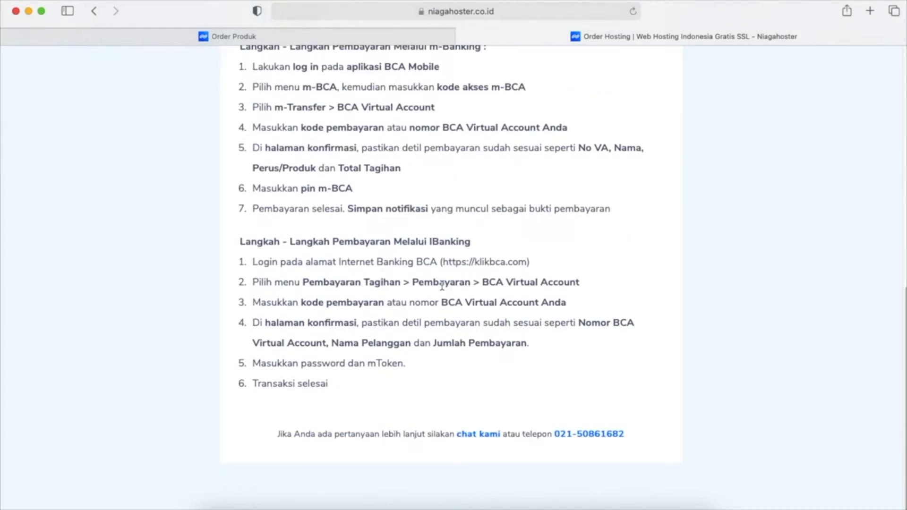
{"action": "scroll", "coordinate": [442, 285], "scroll_direction": "up", "scroll_amount": 10}
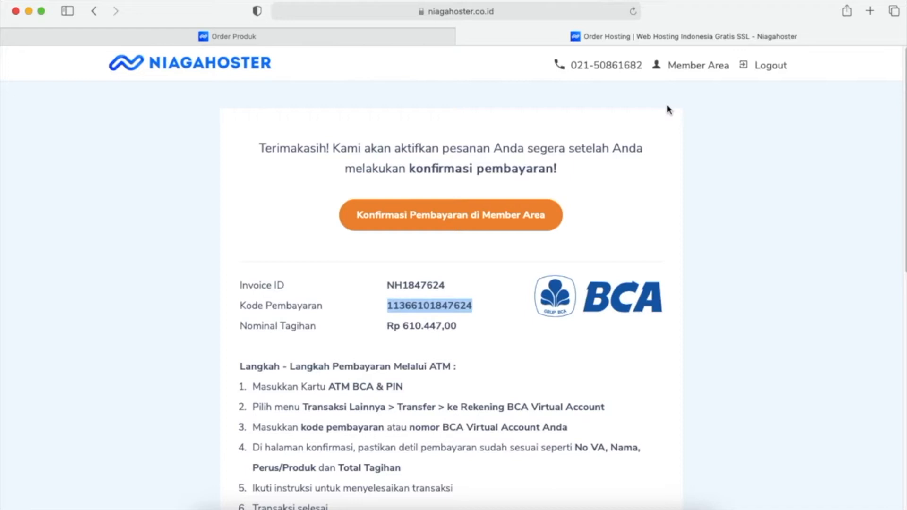
Review the unpaid Rp 610.447,00 invoice's payment information under Tagihan in the Member Area
{"action": "left_click", "coordinate": [698, 67]}
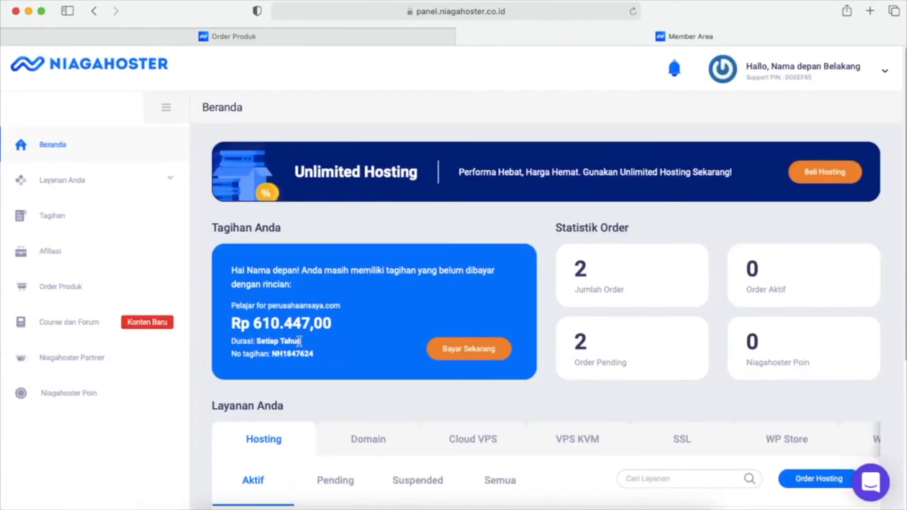
{"action": "scroll", "coordinate": [309, 331], "scroll_direction": "down", "scroll_amount": 1}
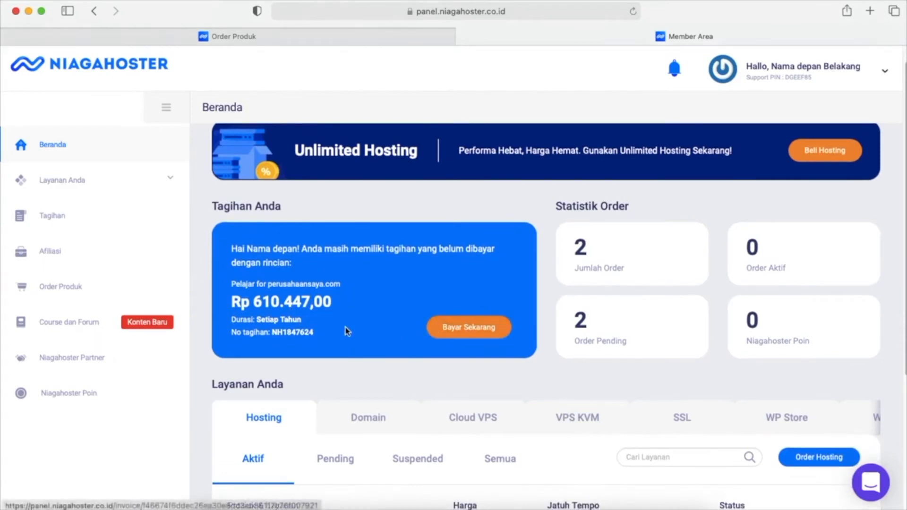
{"action": "scroll", "coordinate": [344, 329], "scroll_direction": "down", "scroll_amount": 1}
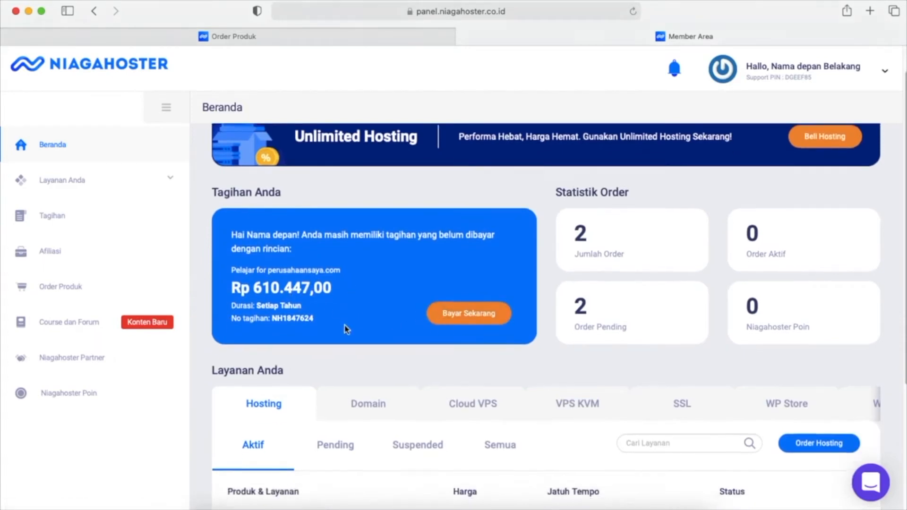
{"action": "left_click", "coordinate": [55, 218]}
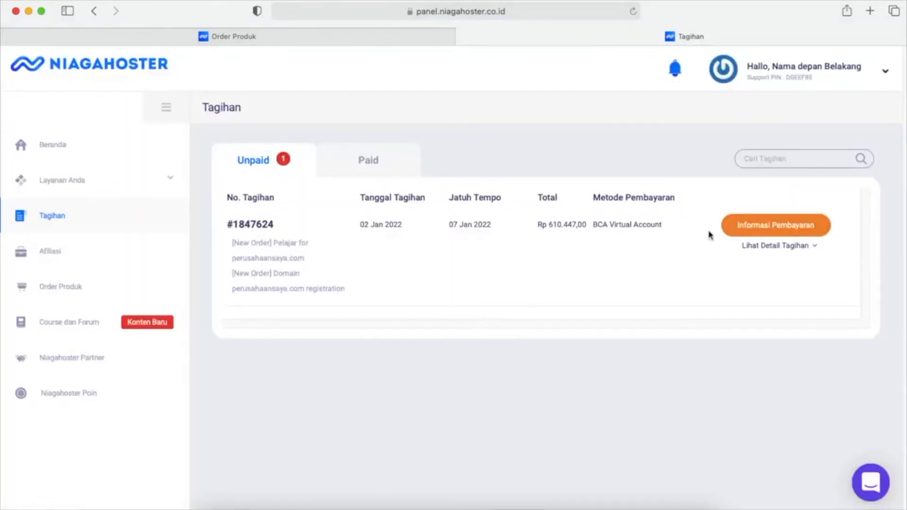
{"action": "left_click", "coordinate": [786, 228]}
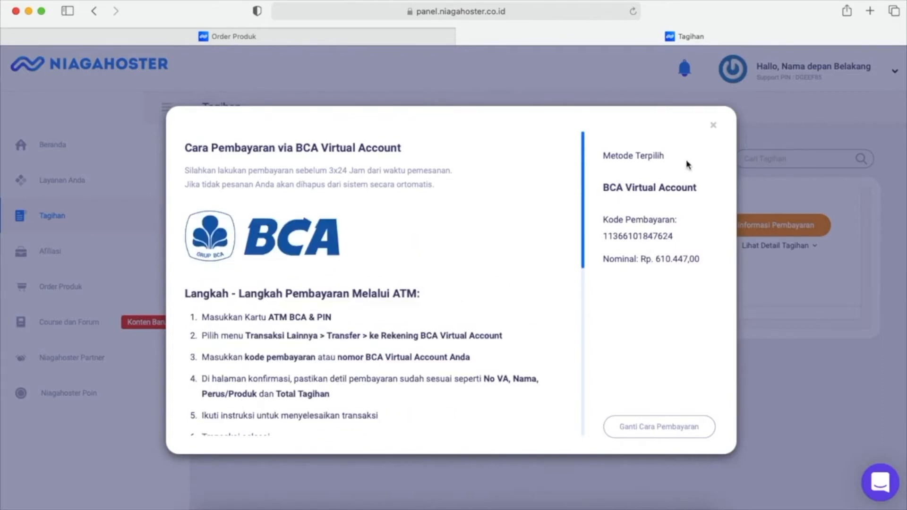
{"action": "left_click", "coordinate": [713, 125]}
{"action": "left_click", "coordinate": [75, 179]}
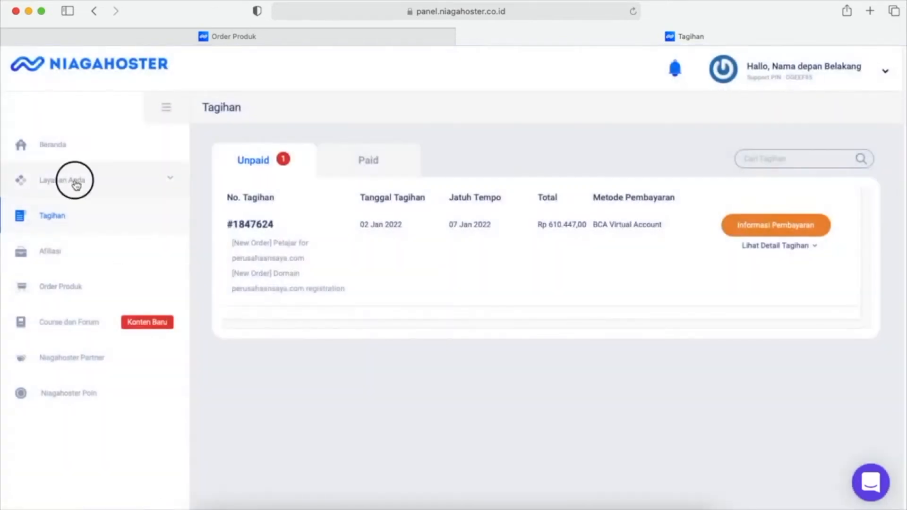
List active Hosting services under Layanan Anda and scroll down to artinaembroidery.com
{"action": "left_click", "coordinate": [61, 217]}
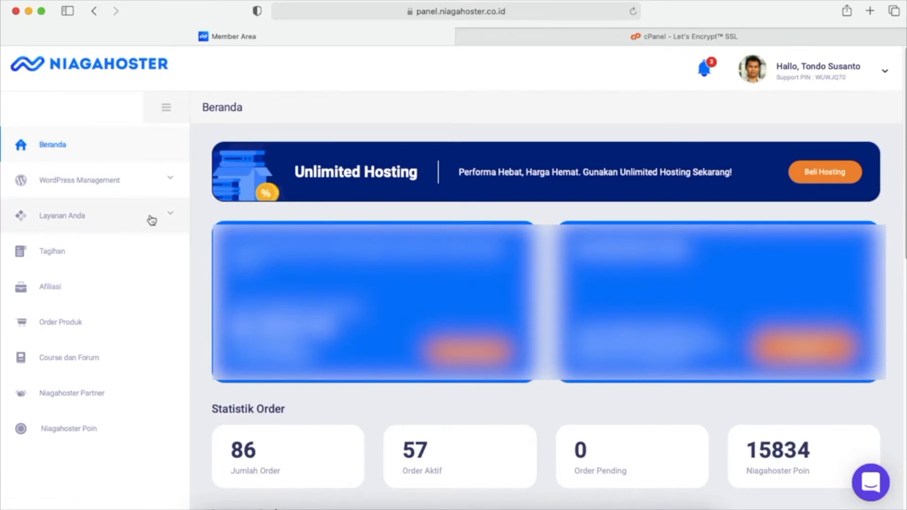
{"action": "left_click", "coordinate": [72, 220]}
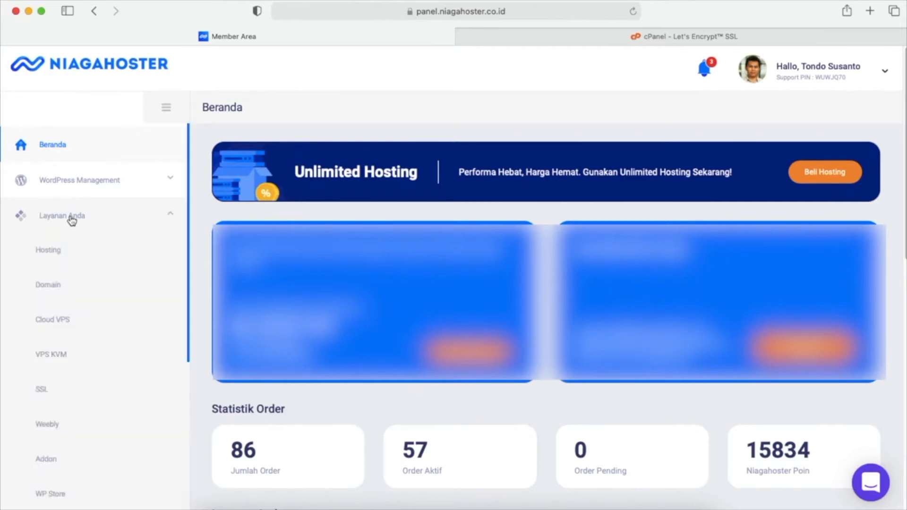
{"action": "left_click", "coordinate": [56, 254]}
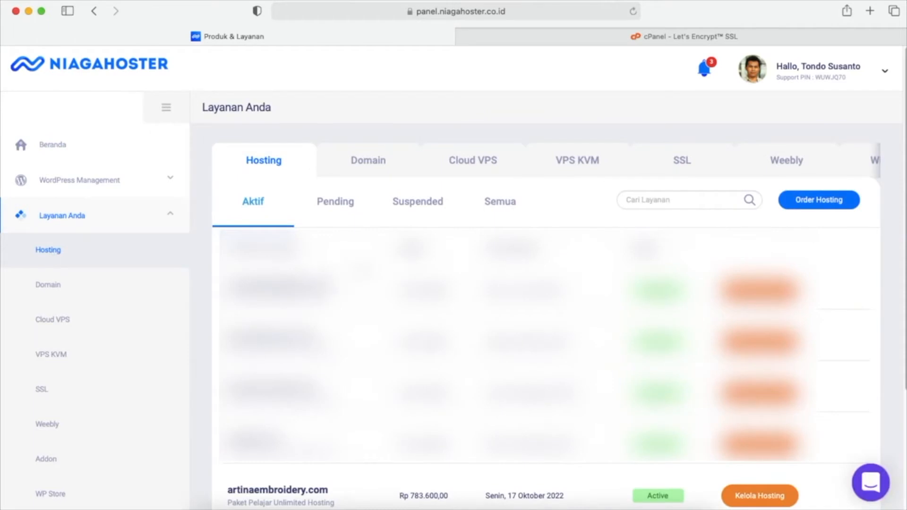
{"action": "scroll", "coordinate": [546, 302], "scroll_direction": "down", "scroll_amount": 1}
{"action": "scroll", "coordinate": [546, 303], "scroll_direction": "down", "scroll_amount": 3}
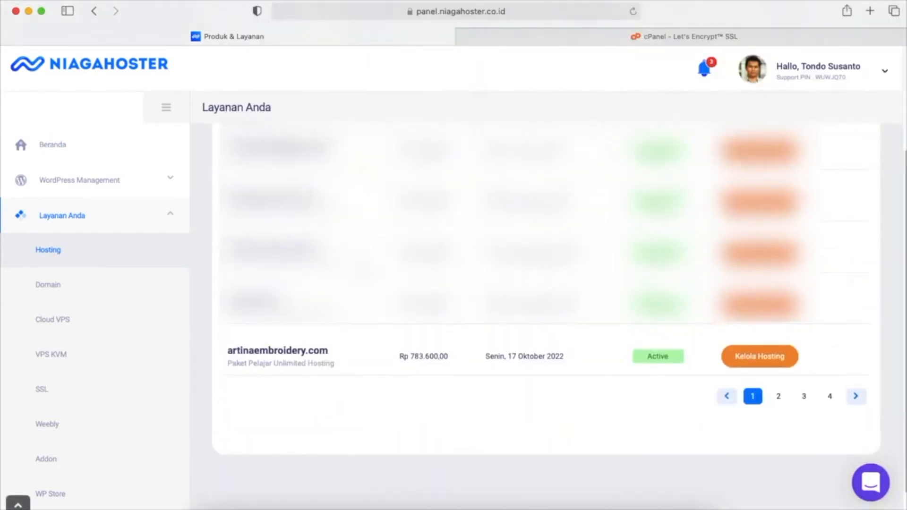
{"action": "scroll", "coordinate": [546, 303], "scroll_direction": "down", "scroll_amount": 1}
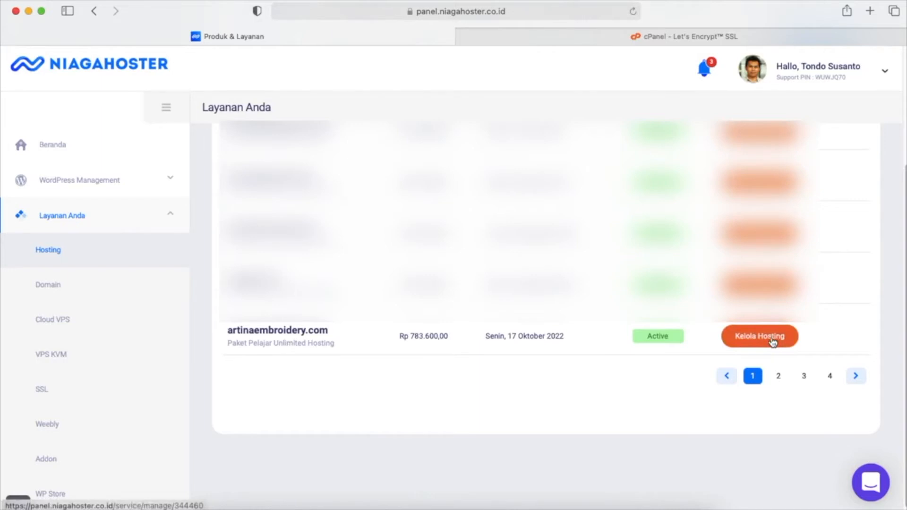
Open Kelola Hosting for artinaembroidery.com and show its cPanel tools
{"action": "left_click", "coordinate": [773, 342]}
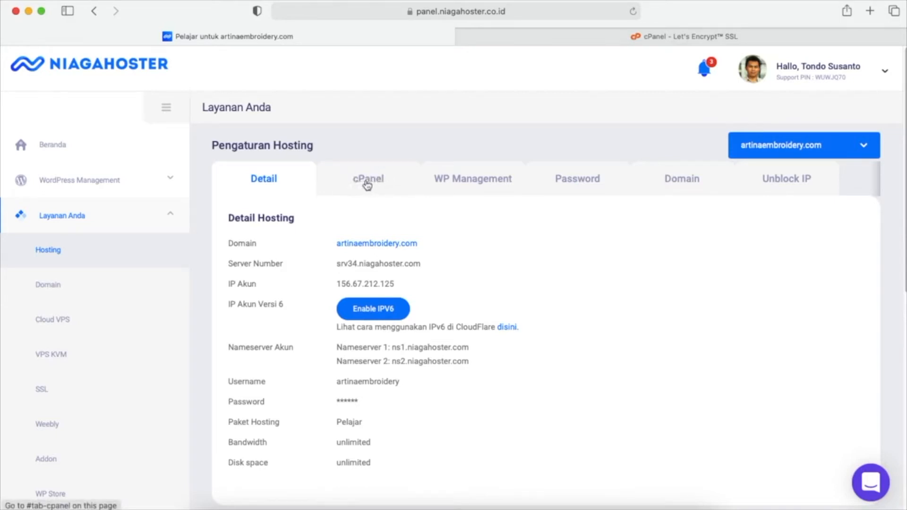
{"action": "left_click", "coordinate": [367, 183]}
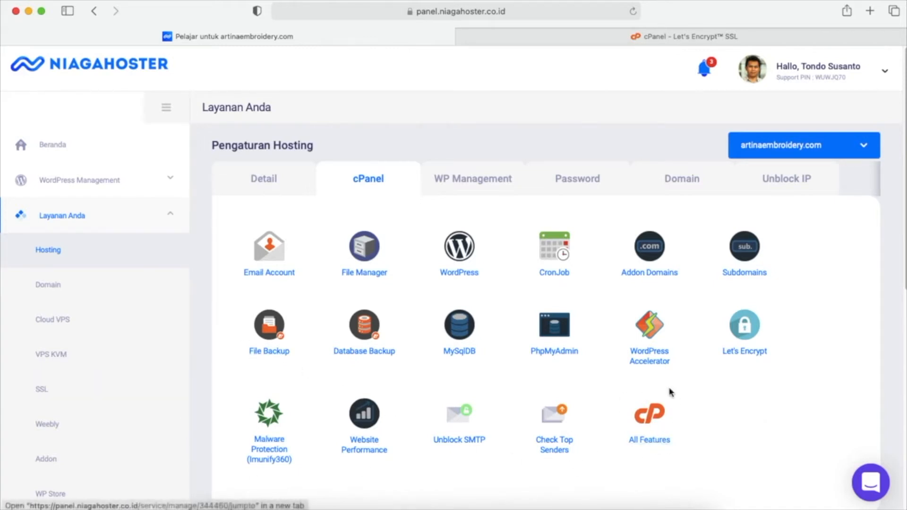
Open the full cPanel, check its certificate, and filter the functions by 'ssl'
{"action": "left_click", "coordinate": [654, 446]}
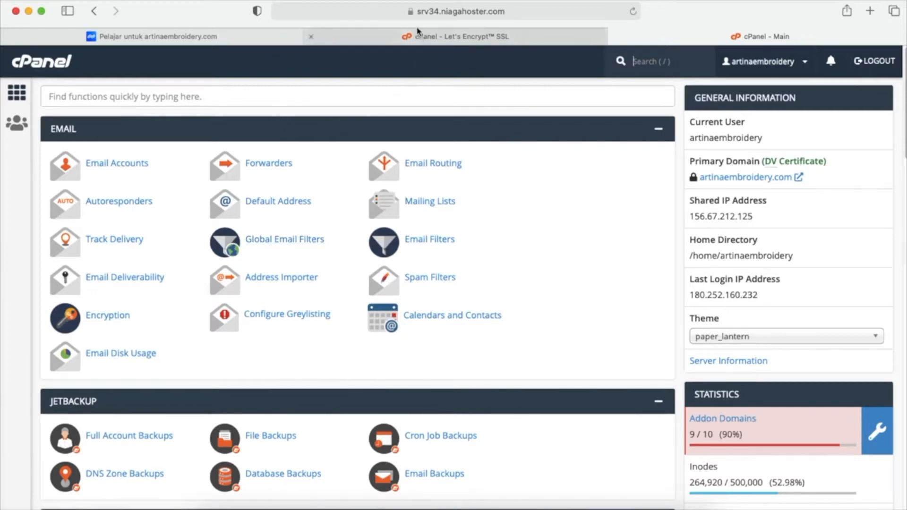
{"action": "left_click", "coordinate": [410, 14]}
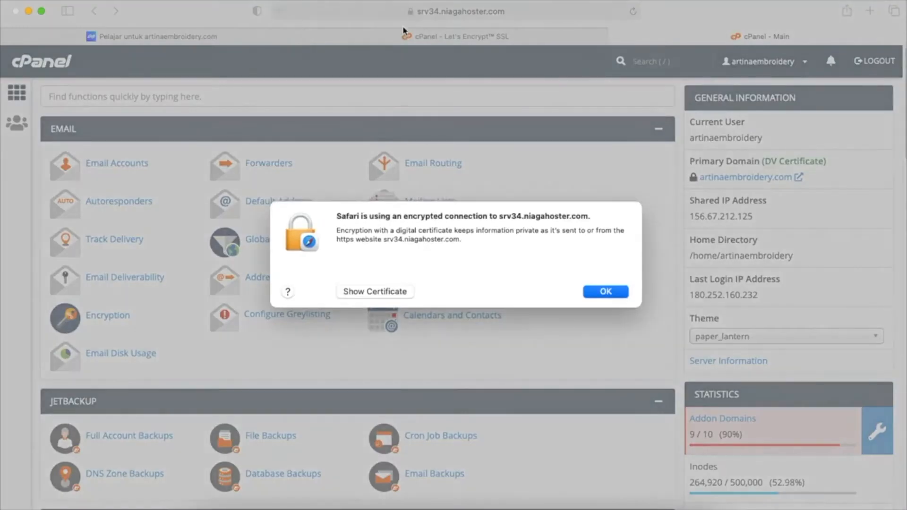
{"action": "left_click", "coordinate": [612, 292]}
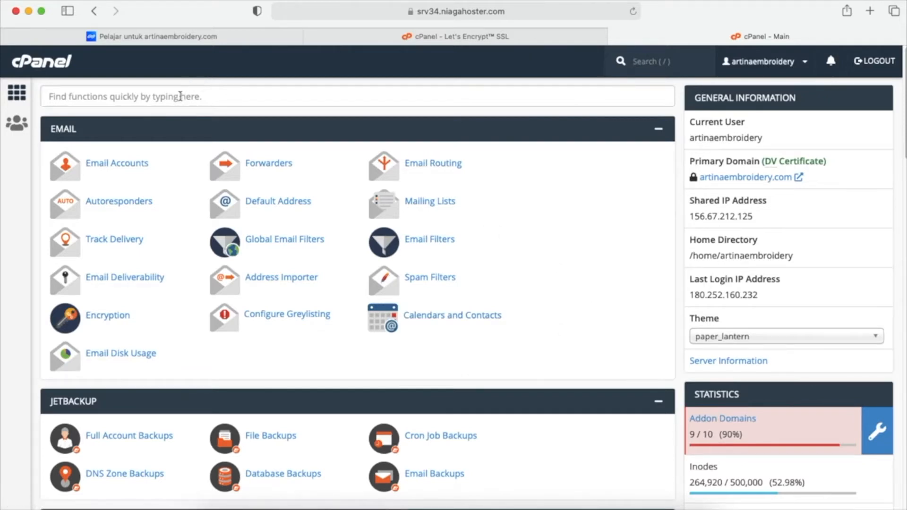
{"action": "left_click", "coordinate": [180, 97]}
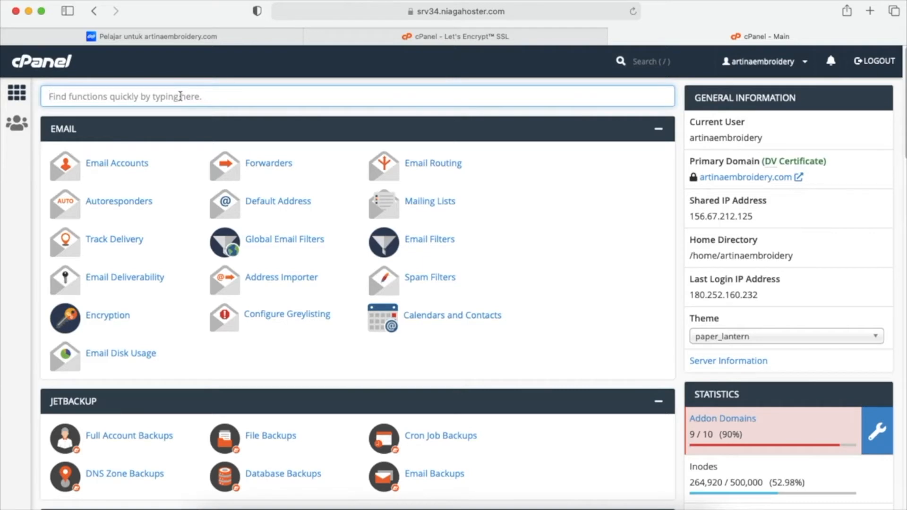
{"action": "type", "text": "ssl"}
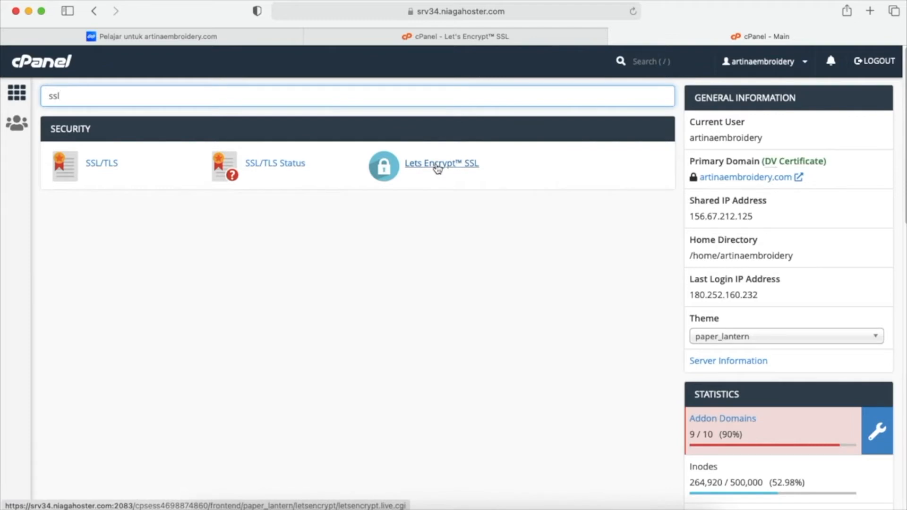
Open Let's Encrypt SSL and locate masakanrumahan.com under Issue a new certificate
{"action": "left_click", "coordinate": [437, 166]}
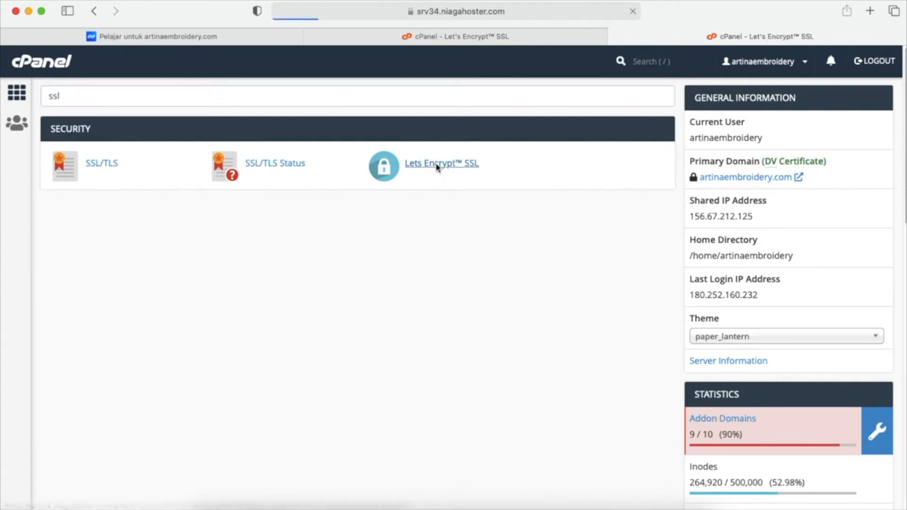
{"action": "scroll", "coordinate": [383, 237], "scroll_direction": "down", "scroll_amount": 15}
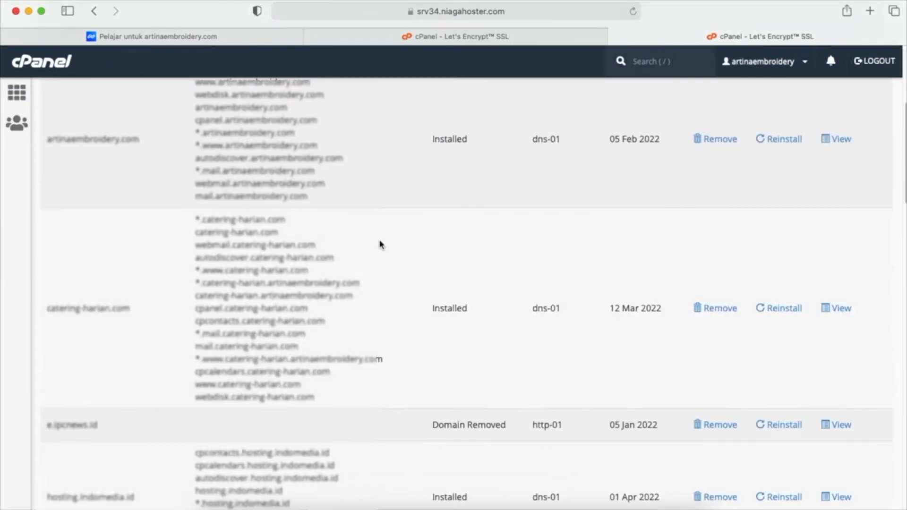
{"action": "scroll", "coordinate": [381, 244], "scroll_direction": "down", "scroll_amount": 8}
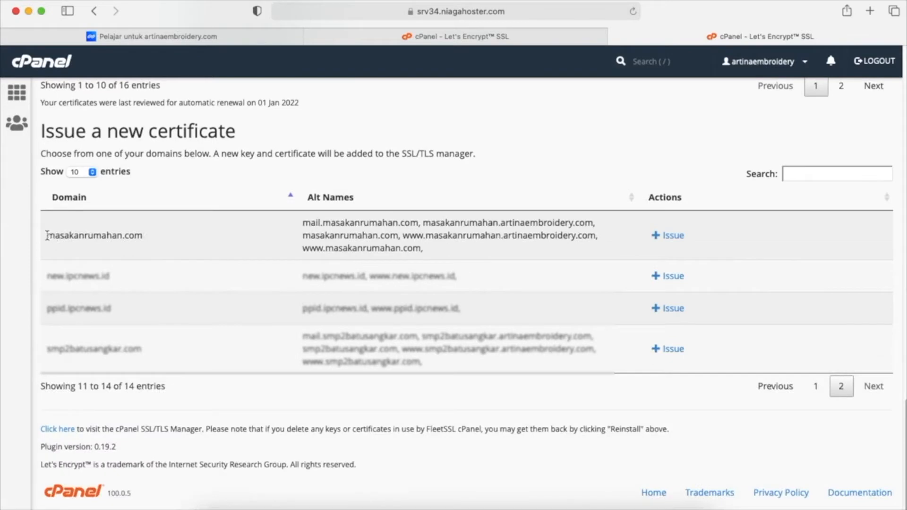
{"action": "left_click_drag", "start_coordinate": [47, 235], "coordinate": [143, 235]}
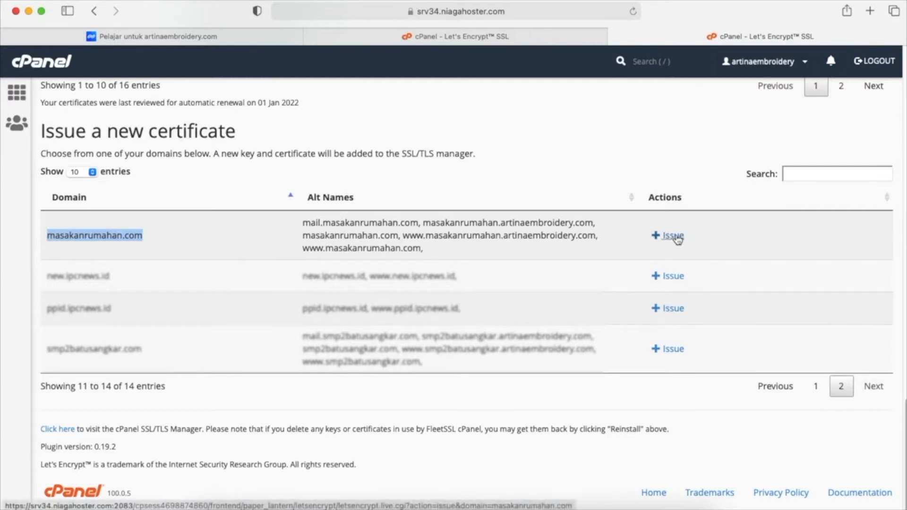
Issue a Let's Encrypt certificate for masakanrumahan.com with default domains and http-01 validation
{"action": "left_click", "coordinate": [677, 238]}
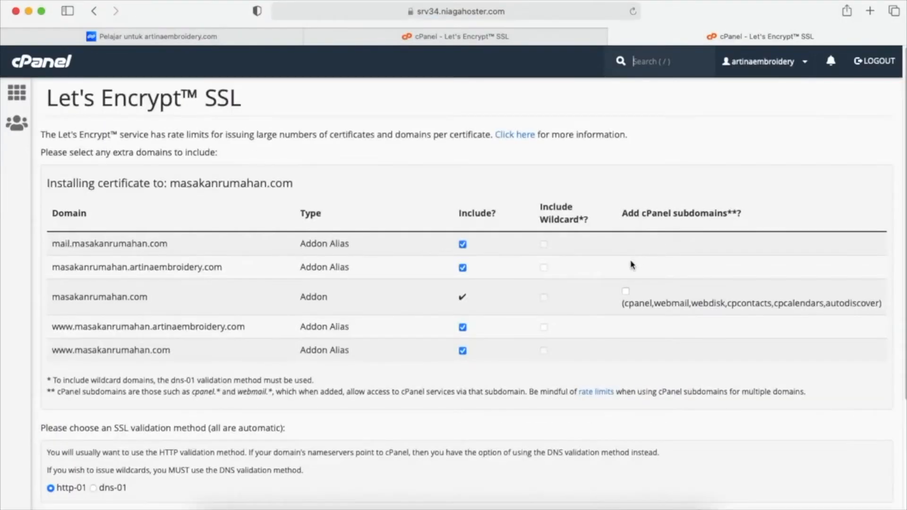
{"action": "scroll", "coordinate": [632, 265], "scroll_direction": "down", "scroll_amount": 1}
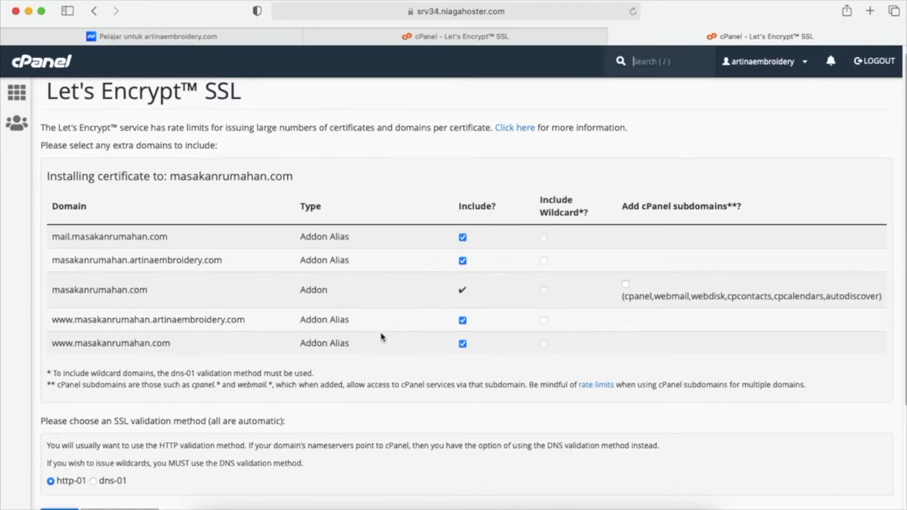
{"action": "scroll", "coordinate": [383, 337], "scroll_direction": "down", "scroll_amount": 2}
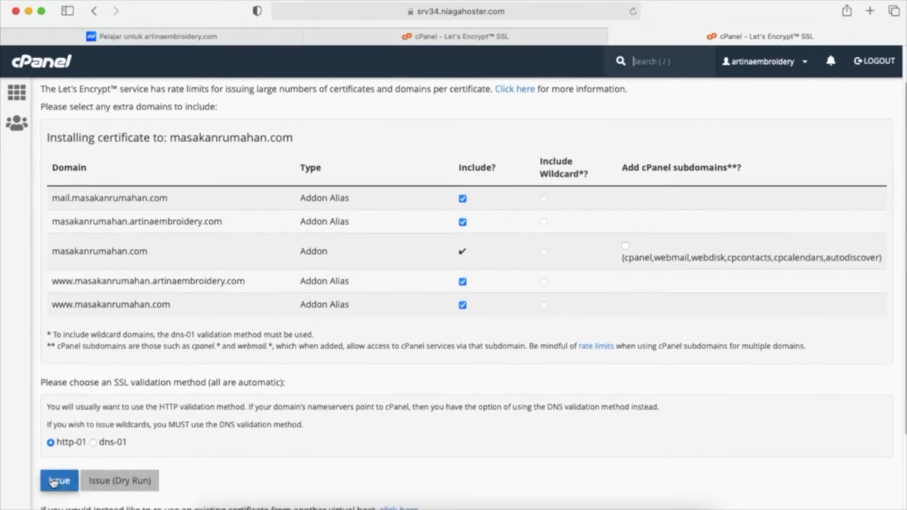
{"action": "left_click", "coordinate": [54, 481]}
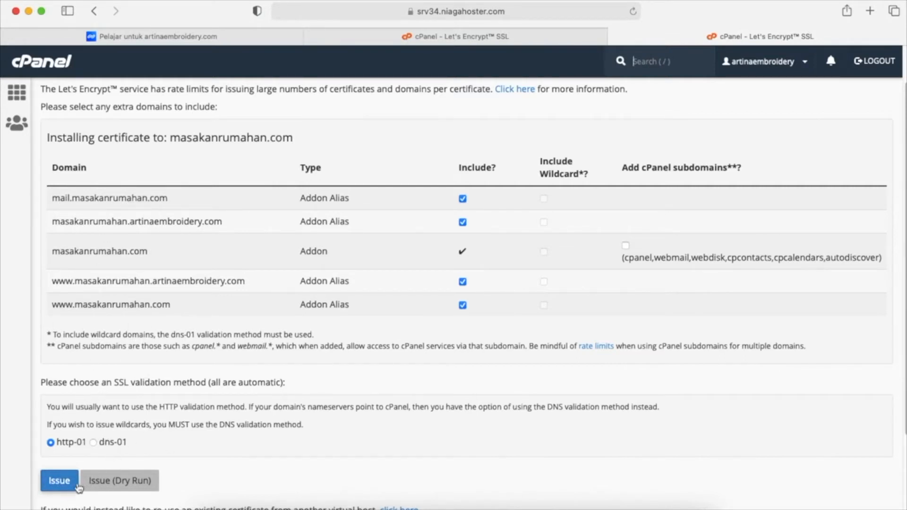
{"action": "left_click", "coordinate": [60, 482]}
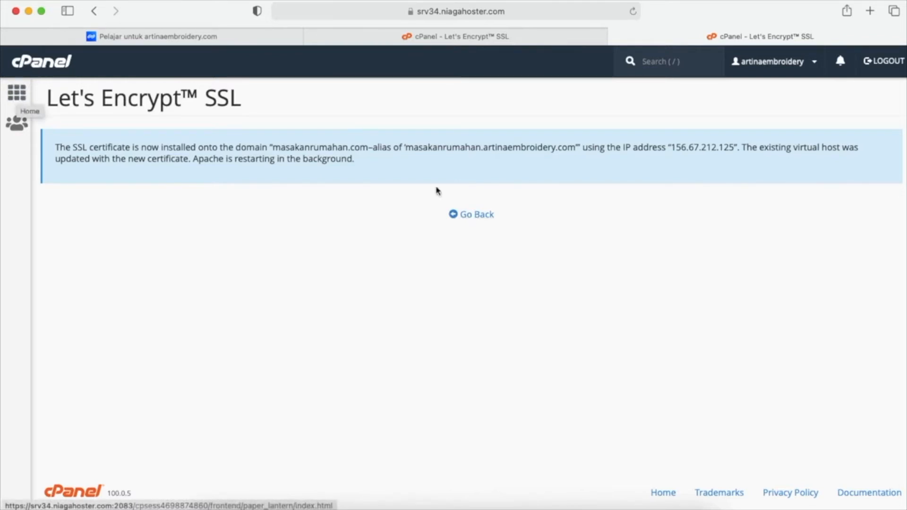
Return to the cPanel home and open WordPress in the Softaculous Apps Installer
{"action": "left_click", "coordinate": [42, 62]}
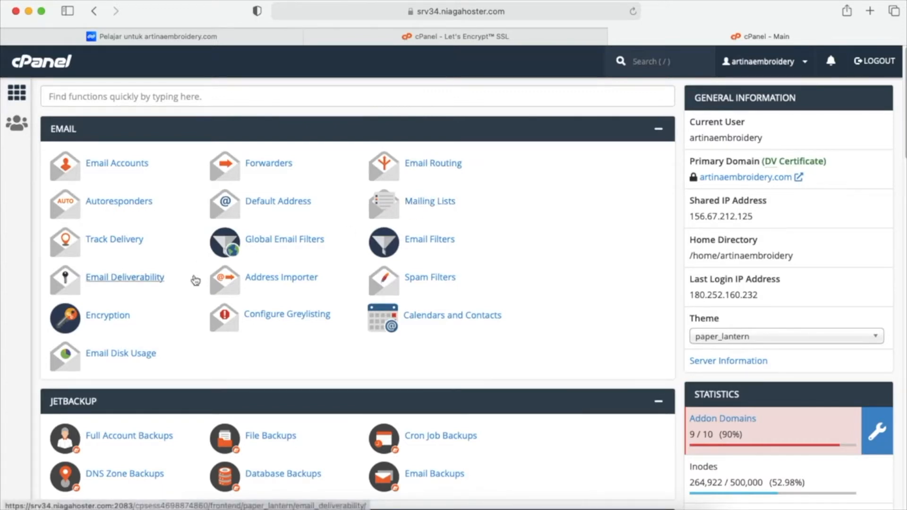
{"action": "scroll", "coordinate": [196, 280], "scroll_direction": "down", "scroll_amount": 15}
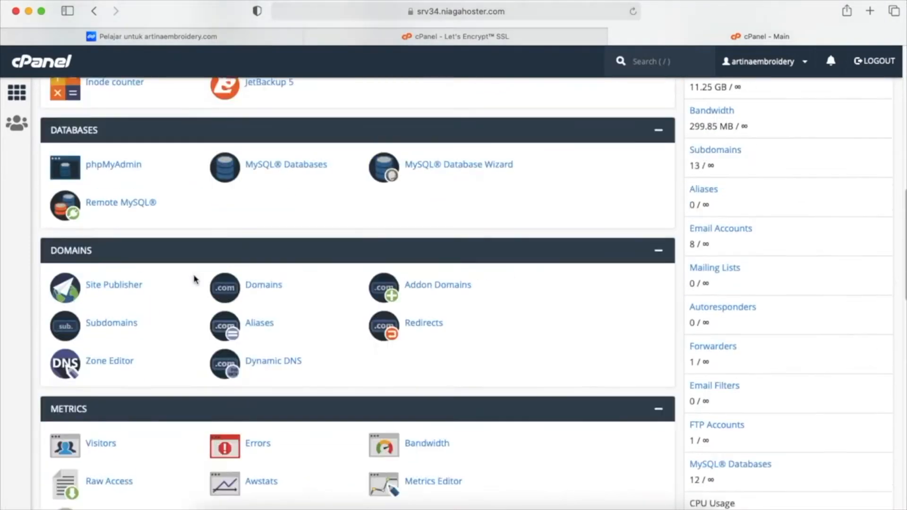
{"action": "scroll", "coordinate": [196, 280], "scroll_direction": "down", "scroll_amount": 8}
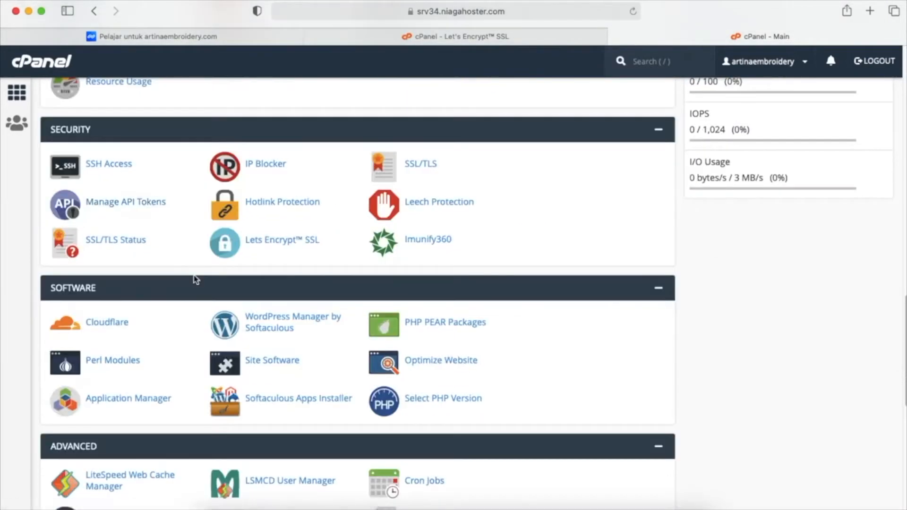
{"action": "scroll", "coordinate": [195, 280], "scroll_direction": "down", "scroll_amount": 7}
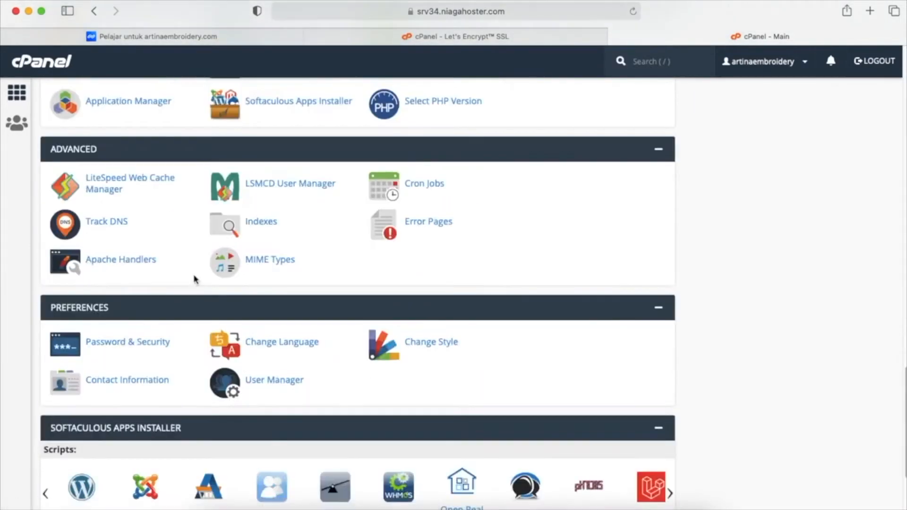
{"action": "scroll", "coordinate": [195, 280], "scroll_direction": "down", "scroll_amount": 2}
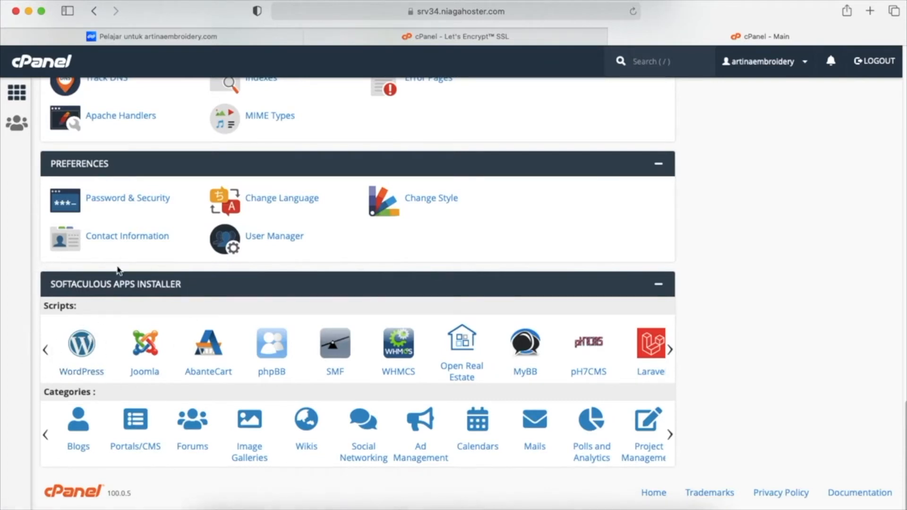
{"action": "scroll", "coordinate": [298, 310], "scroll_direction": "up", "scroll_amount": 10}
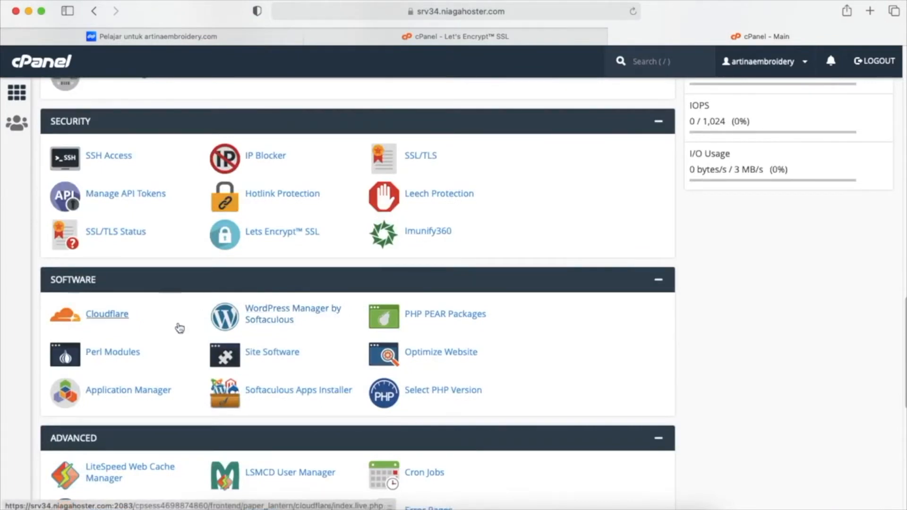
{"action": "scroll", "coordinate": [209, 300], "scroll_direction": "down", "scroll_amount": 7}
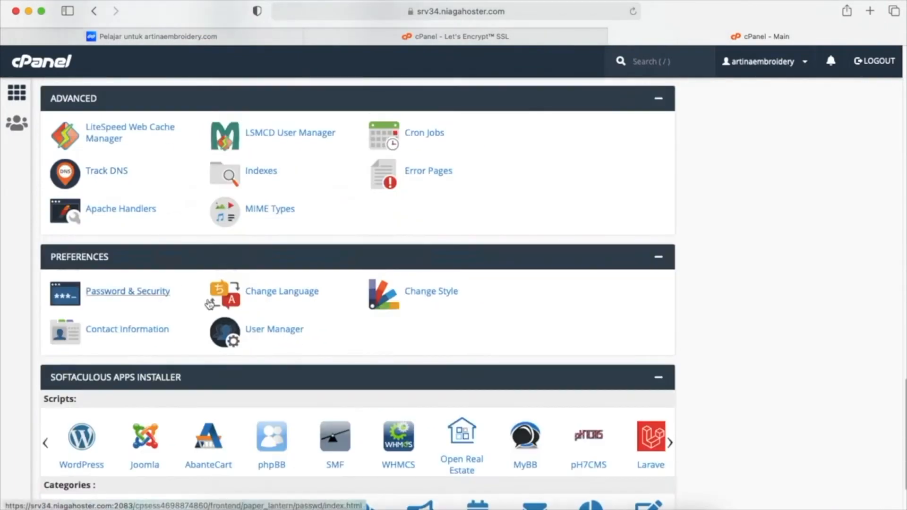
{"action": "scroll", "coordinate": [210, 303], "scroll_direction": "down", "scroll_amount": 2}
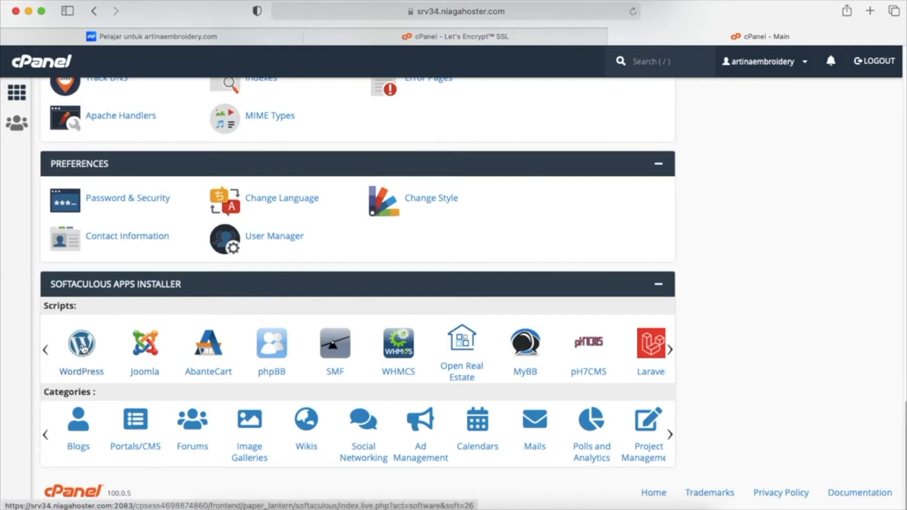
{"action": "left_click", "coordinate": [82, 347]}
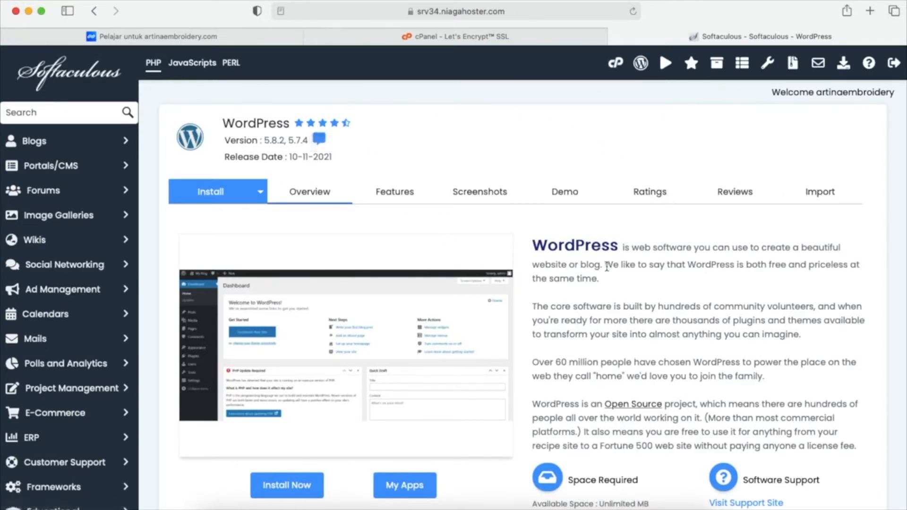
Choose Install Now on the Softaculous WordPress overview page
{"action": "scroll", "coordinate": [607, 266], "scroll_direction": "down", "scroll_amount": 3}
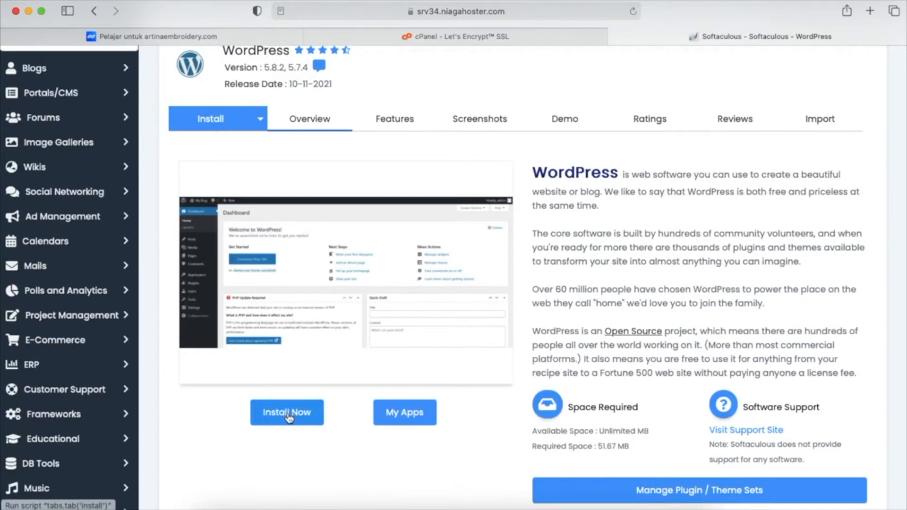
{"action": "left_click", "coordinate": [288, 415]}
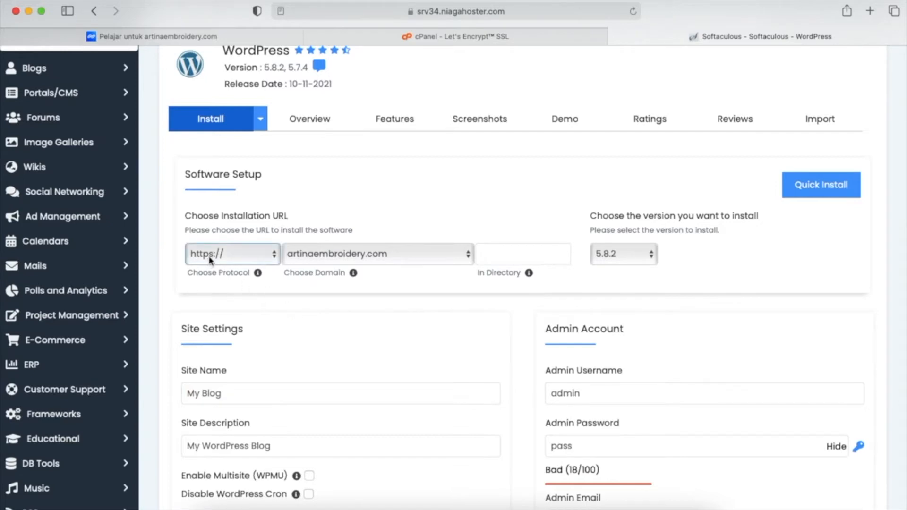
{"action": "left_click", "coordinate": [240, 259]}
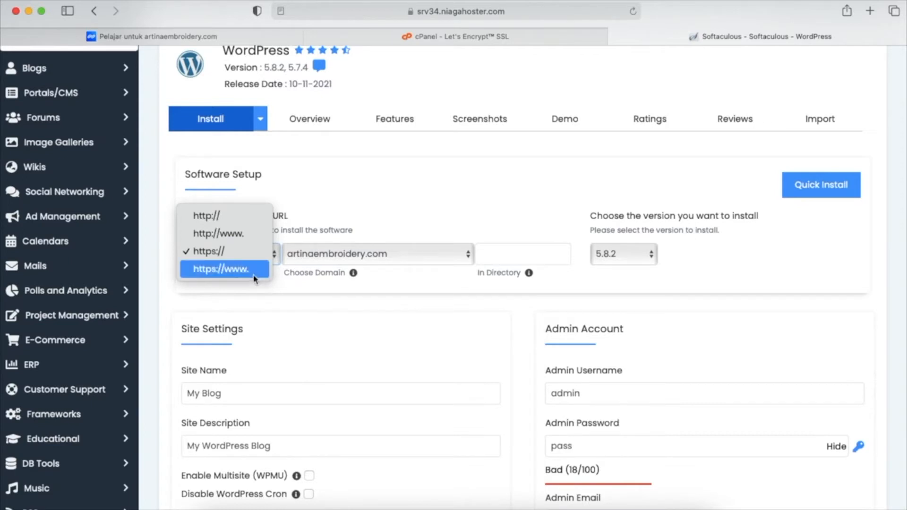
{"action": "left_click", "coordinate": [244, 270]}
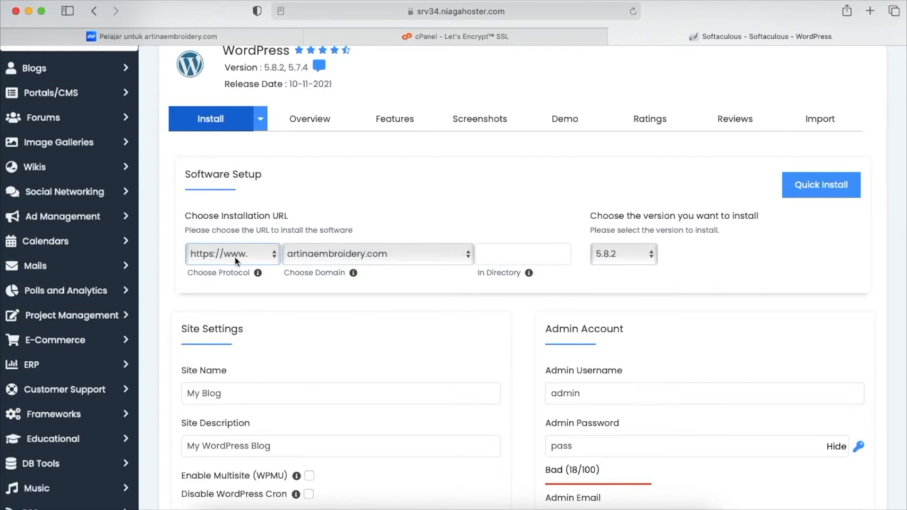
{"action": "left_click", "coordinate": [384, 254]}
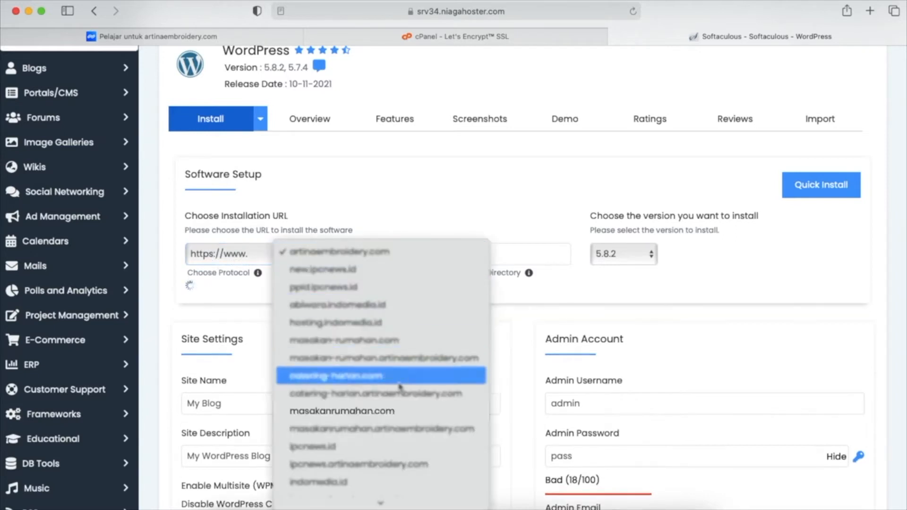
{"action": "left_click", "coordinate": [399, 416]}
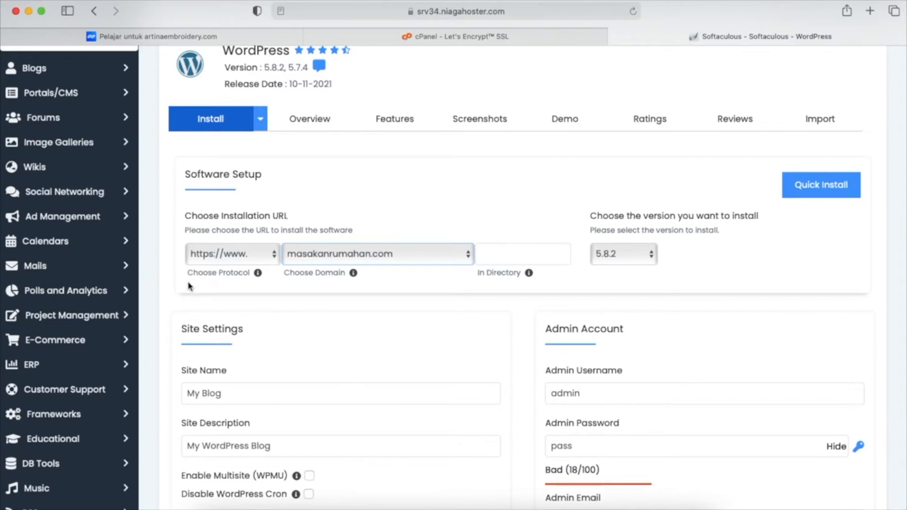
{"action": "scroll", "coordinate": [729, 265], "scroll_direction": "down", "scroll_amount": 1}
{"action": "scroll", "coordinate": [729, 268], "scroll_direction": "down", "scroll_amount": 3}
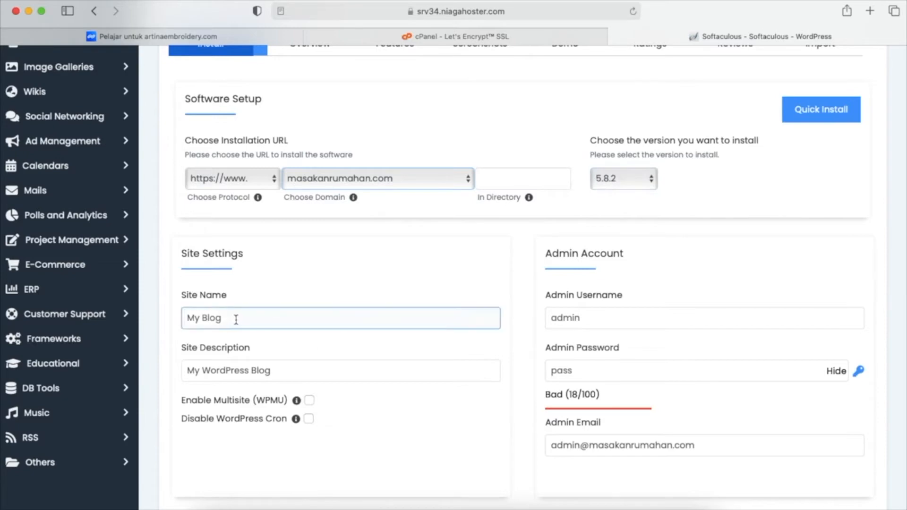
Rename the site to 'Perumahan Nirwana' with description 'Lokasi Strategis dan TOD'
{"action": "left_click", "coordinate": [257, 326]}
{"action": "left_click_drag", "start_coordinate": [258, 321], "coordinate": [178, 318]}
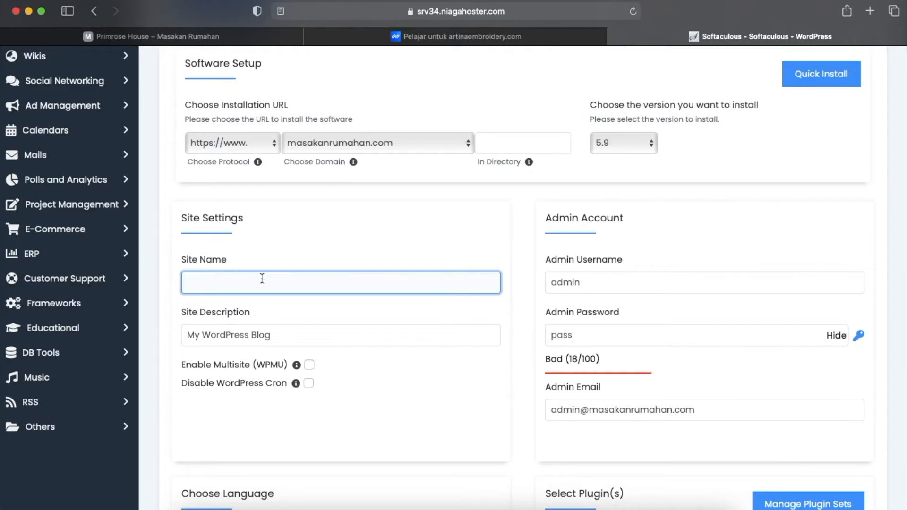
{"action": "type", "text": "Perumahan Nirwana"}
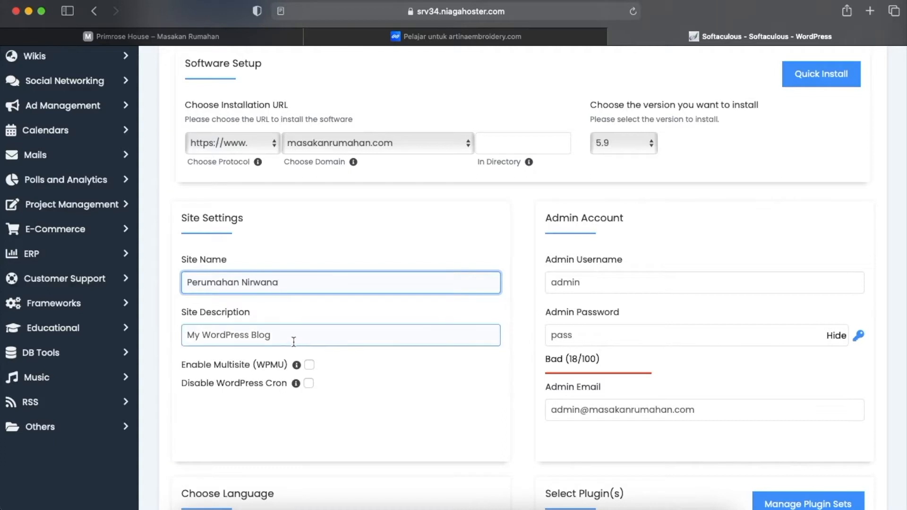
{"action": "left_click_drag", "start_coordinate": [293, 337], "coordinate": [191, 335]}
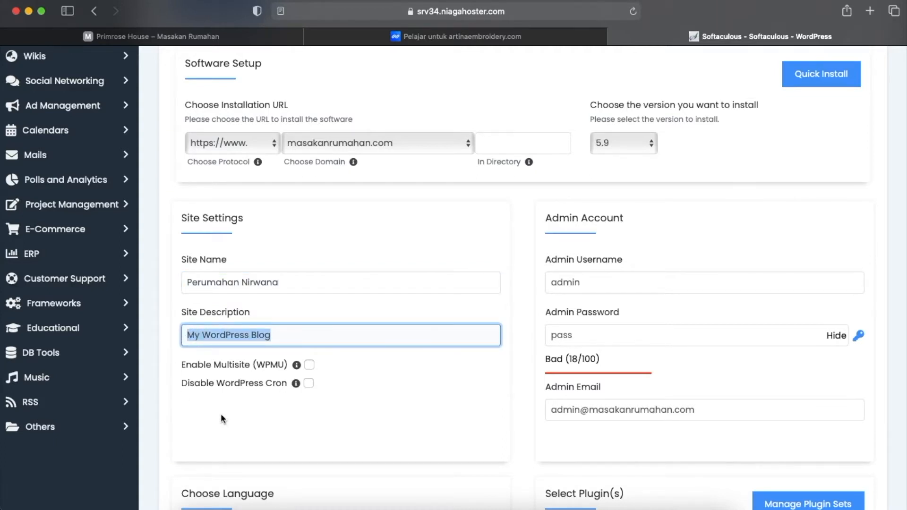
{"action": "type", "text": "Loka"}
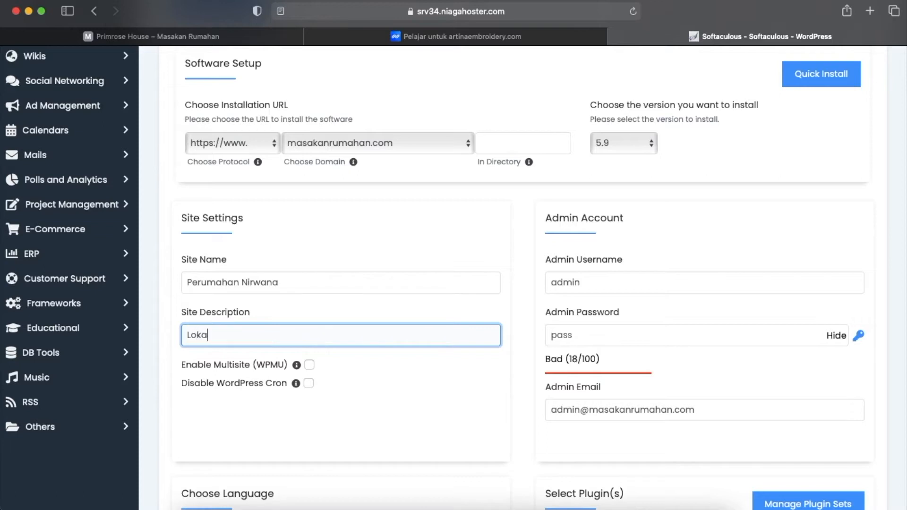
{"action": "type", "text": "si Strategis dan TOD"}
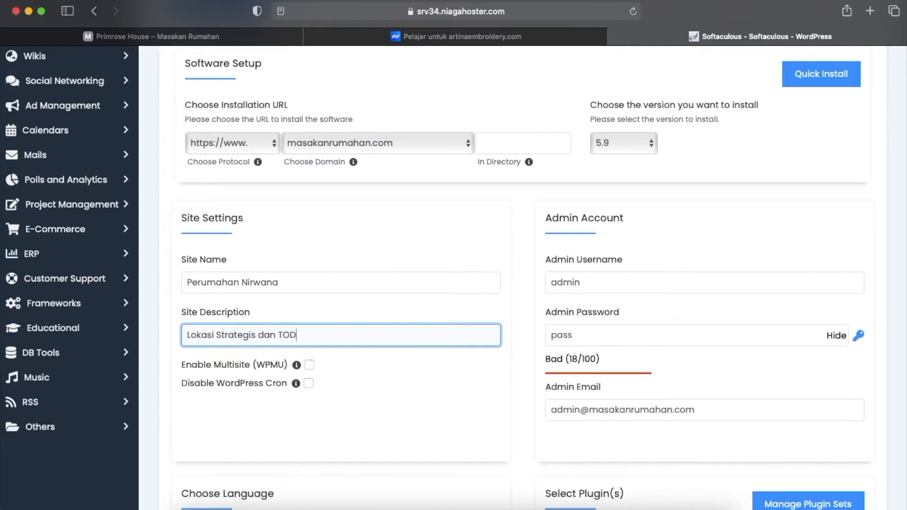
Replace the default admin username with a custom username
{"action": "left_click", "coordinate": [551, 283]}
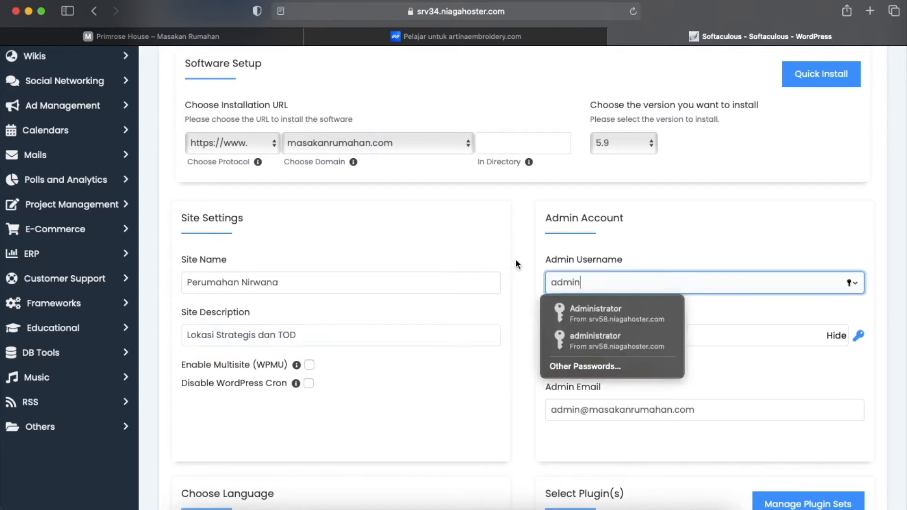
{"action": "left_click", "coordinate": [552, 283]}
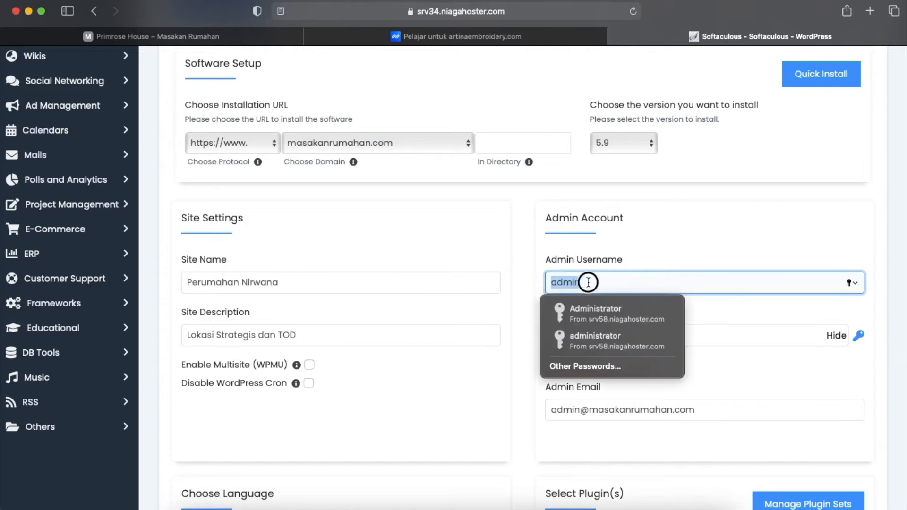
{"action": "left_click_drag", "start_coordinate": [592, 283], "coordinate": [534, 282]}
{"action": "left_click", "coordinate": [519, 253]}
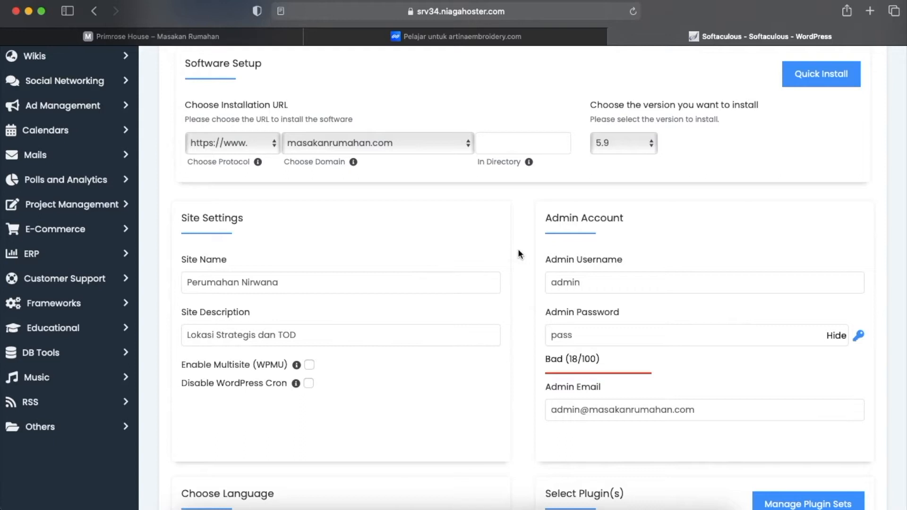
{"action": "left_click", "coordinate": [552, 284]}
{"action": "double_click", "coordinate": [553, 283]}
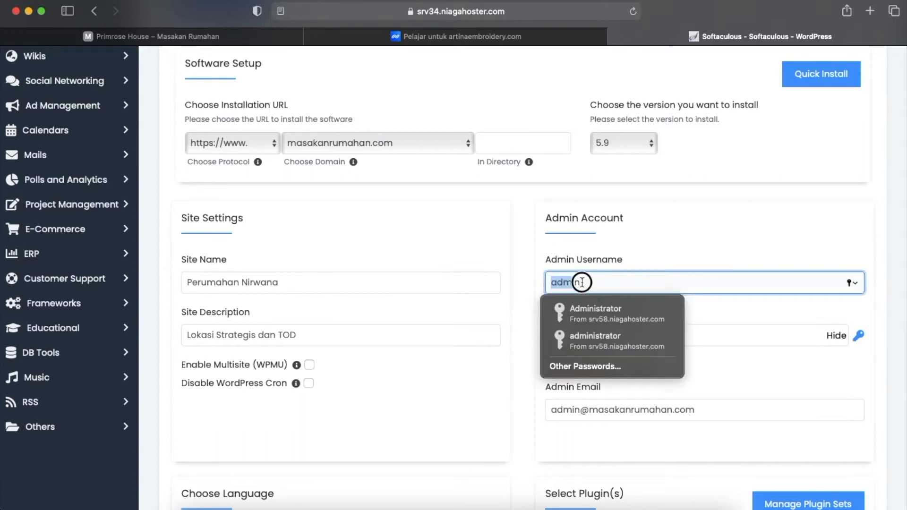
{"action": "type", "text": "namasendiri"}
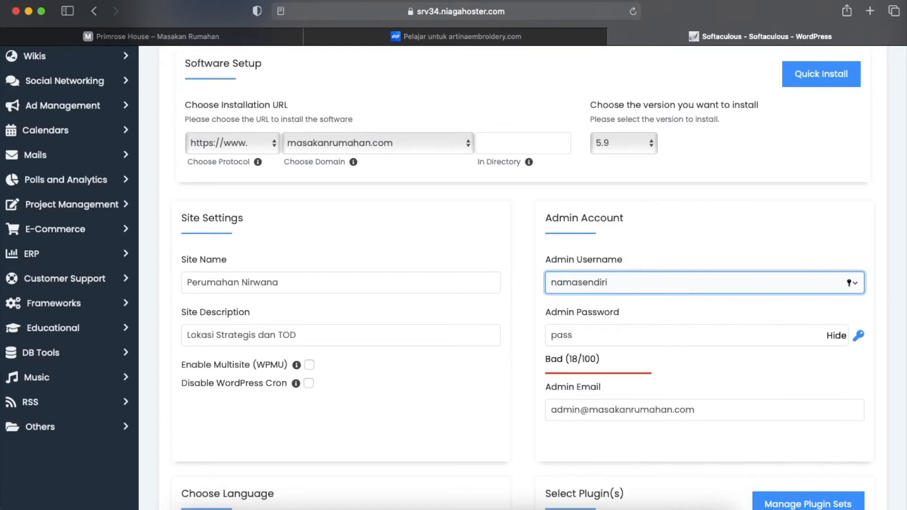
Enter a strong admin password and replace the admin e-mail with your own address
{"action": "left_click_drag", "start_coordinate": [580, 336], "coordinate": [549, 333]}
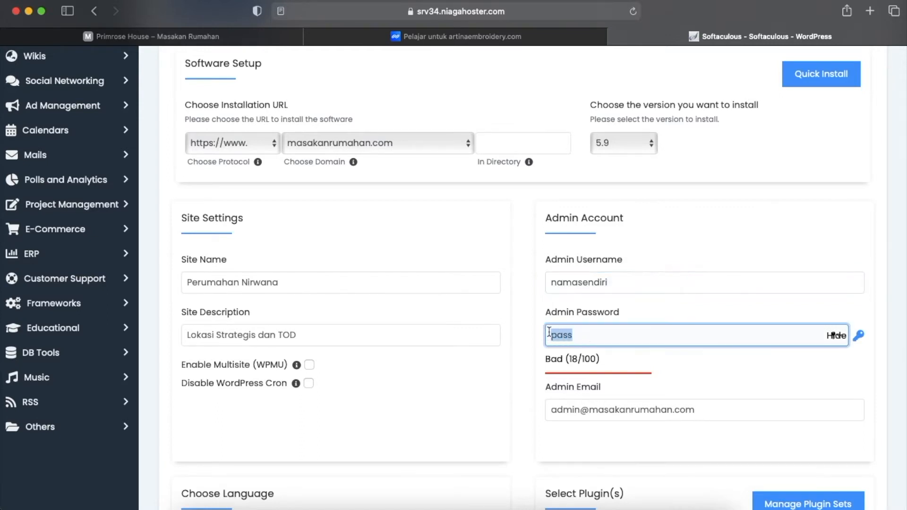
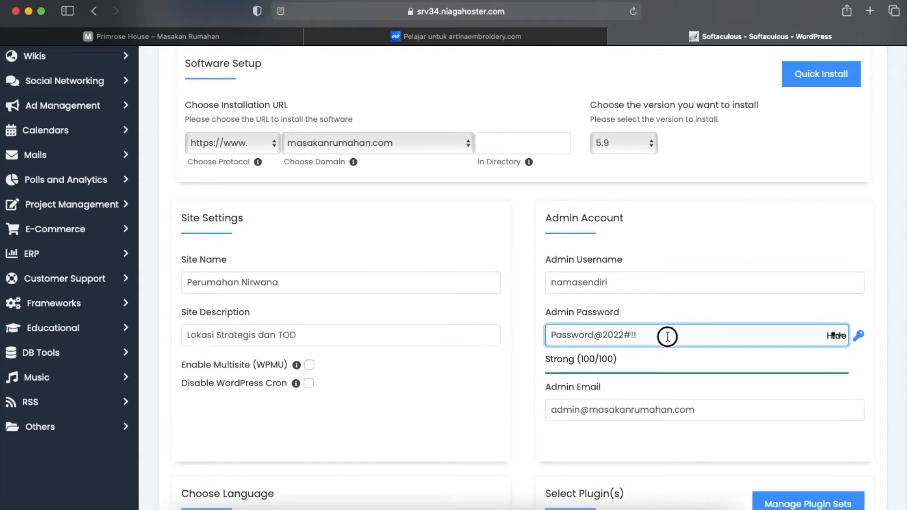
{"action": "left_click_drag", "start_coordinate": [667, 335], "coordinate": [530, 332]}
{"action": "left_click", "coordinate": [561, 411]}
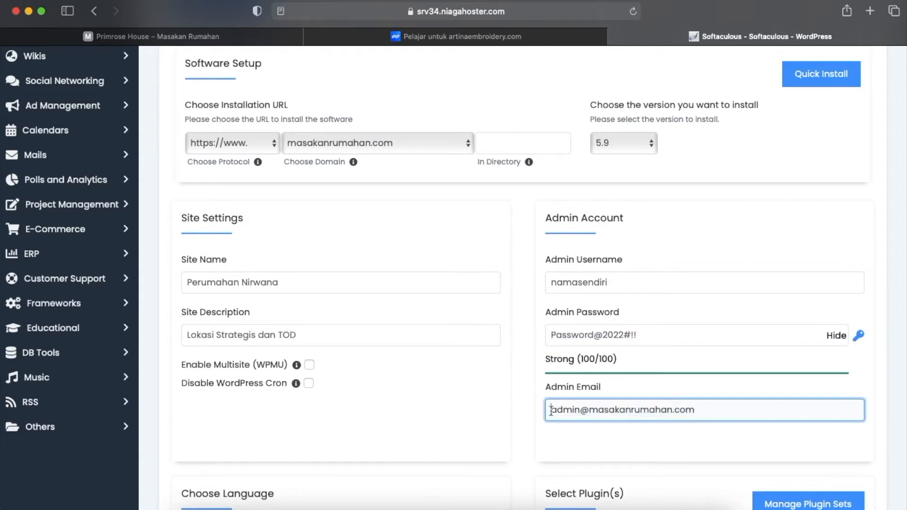
{"action": "left_click_drag", "start_coordinate": [705, 410], "coordinate": [535, 407]}
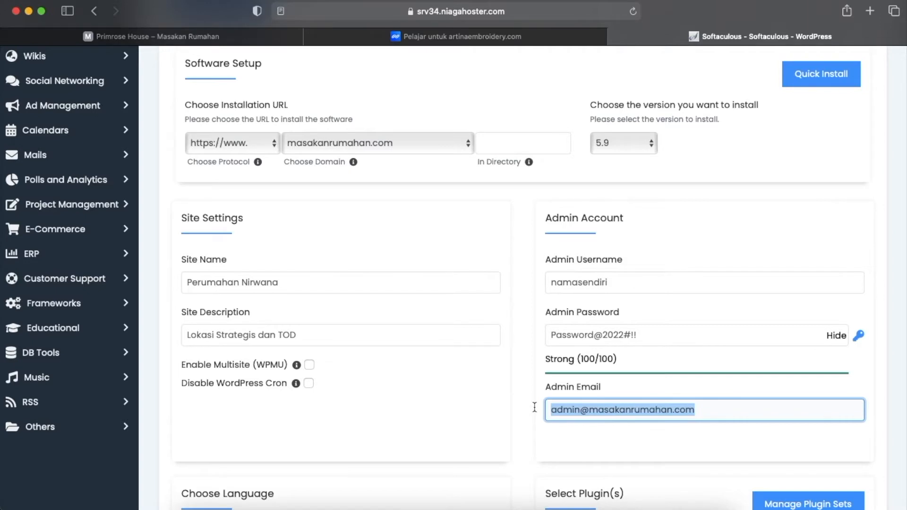
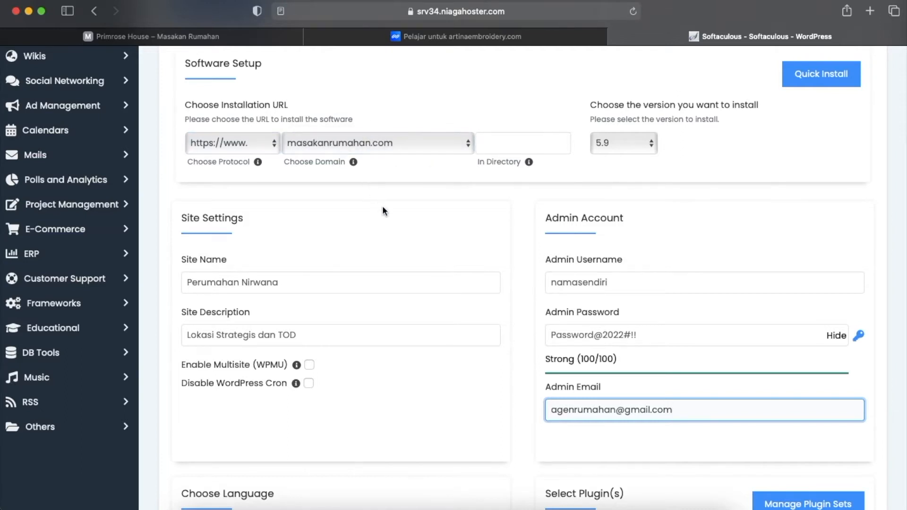
{"action": "scroll", "coordinate": [382, 206], "scroll_direction": "down", "scroll_amount": 2}
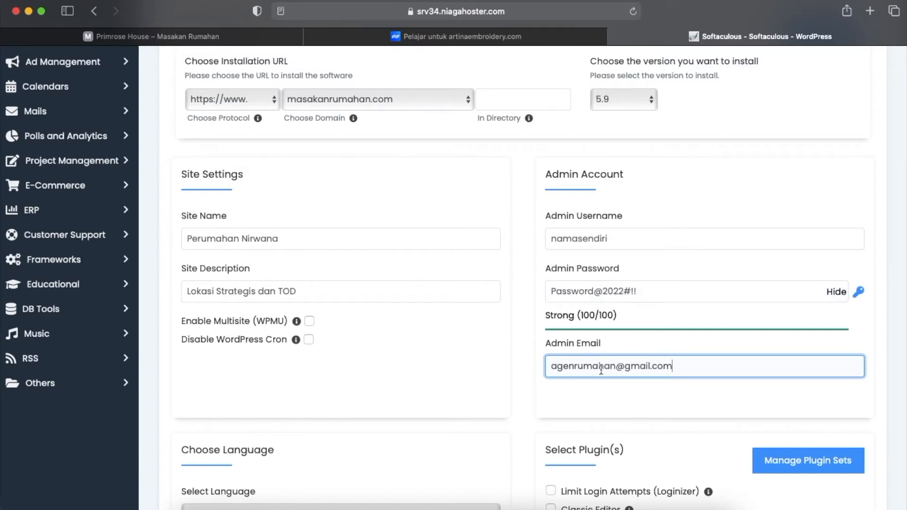
Untick Install LiteSpeed Cache so the plugin is left out
{"action": "scroll", "coordinate": [591, 363], "scroll_direction": "down", "scroll_amount": 1}
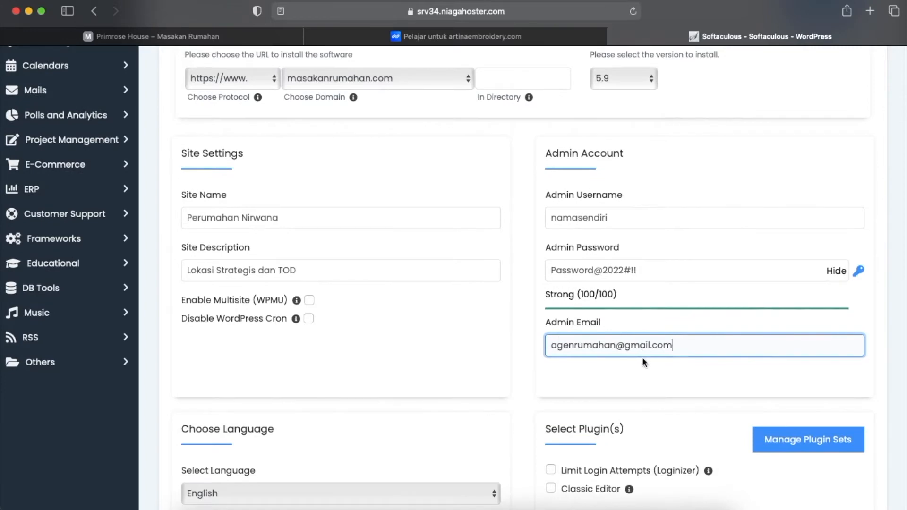
{"action": "scroll", "coordinate": [642, 359], "scroll_direction": "down", "scroll_amount": 5}
{"action": "scroll", "coordinate": [634, 360], "scroll_direction": "down", "scroll_amount": 1}
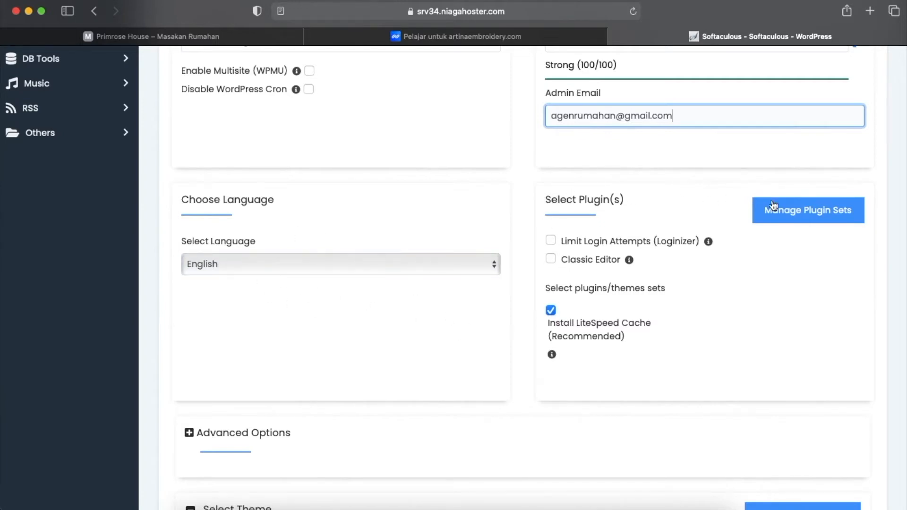
{"action": "left_click", "coordinate": [550, 310]}
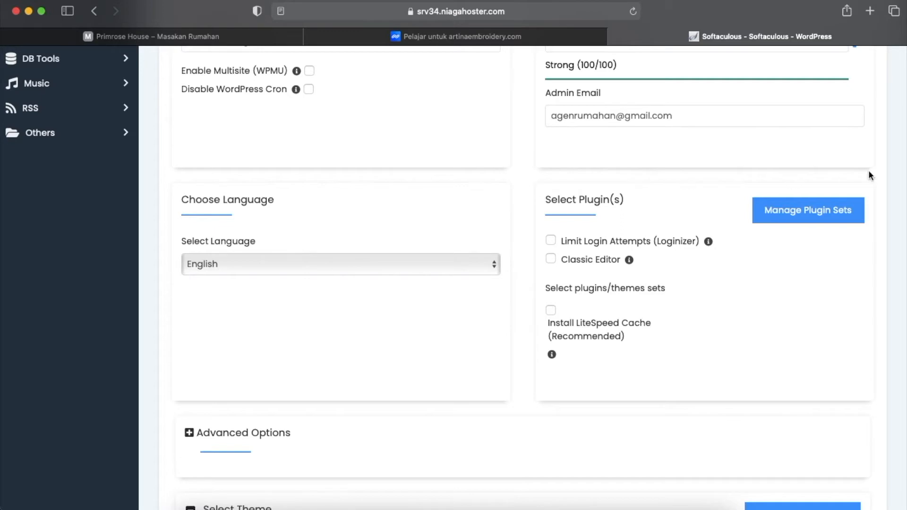
{"action": "scroll", "coordinate": [871, 189], "scroll_direction": "down", "scroll_amount": 5}
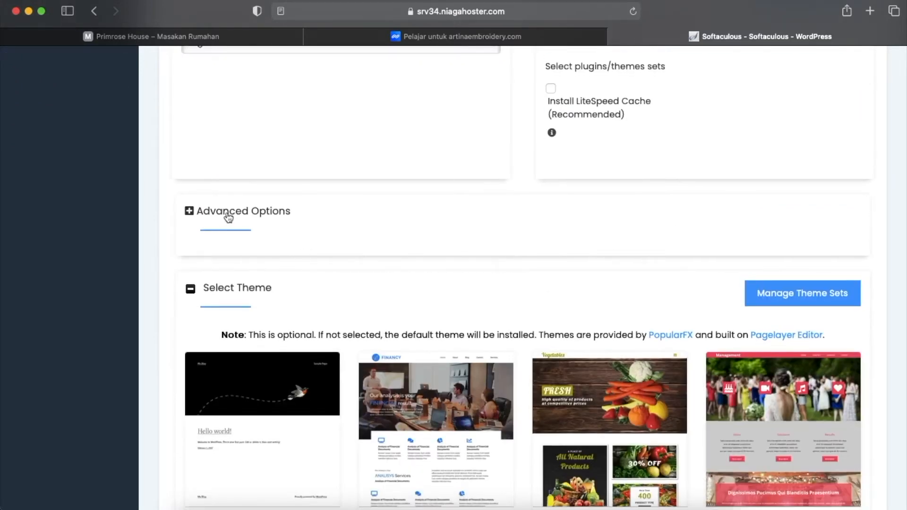
Expand and collapse Advanced Options, then scroll down to the Install button
{"action": "left_click", "coordinate": [190, 212]}
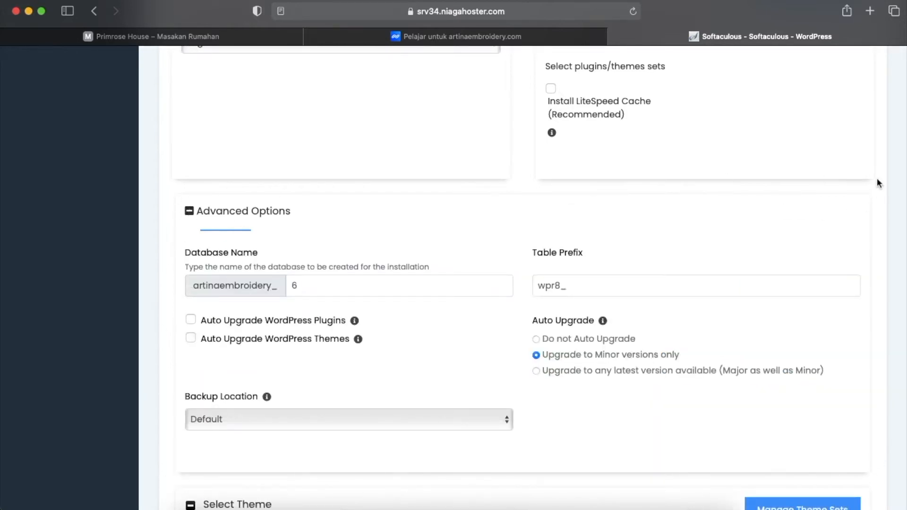
{"action": "left_click", "coordinate": [190, 213]}
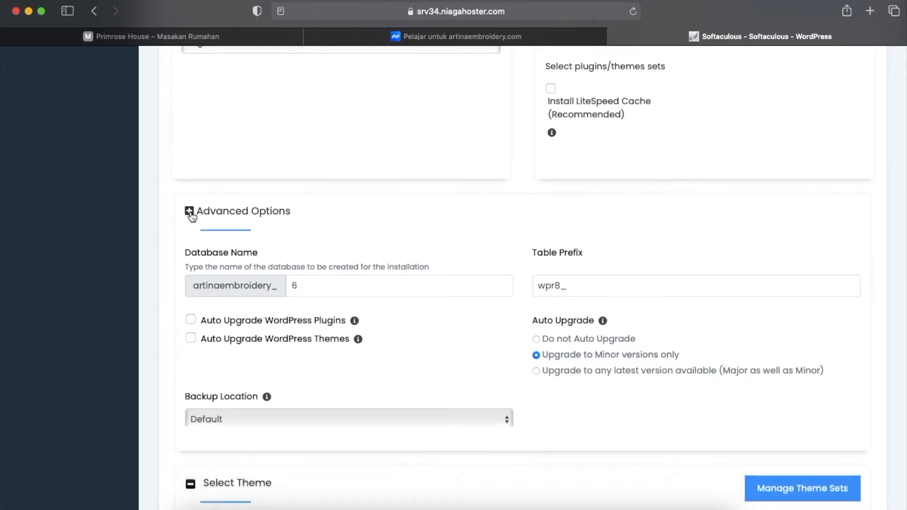
{"action": "scroll", "coordinate": [182, 174], "scroll_direction": "down", "scroll_amount": 5}
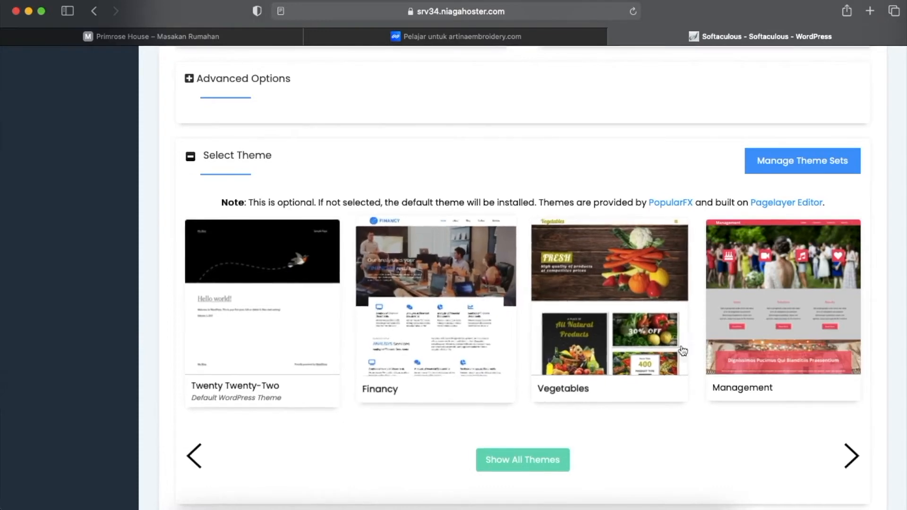
{"action": "scroll", "coordinate": [509, 356], "scroll_direction": "down", "scroll_amount": 5}
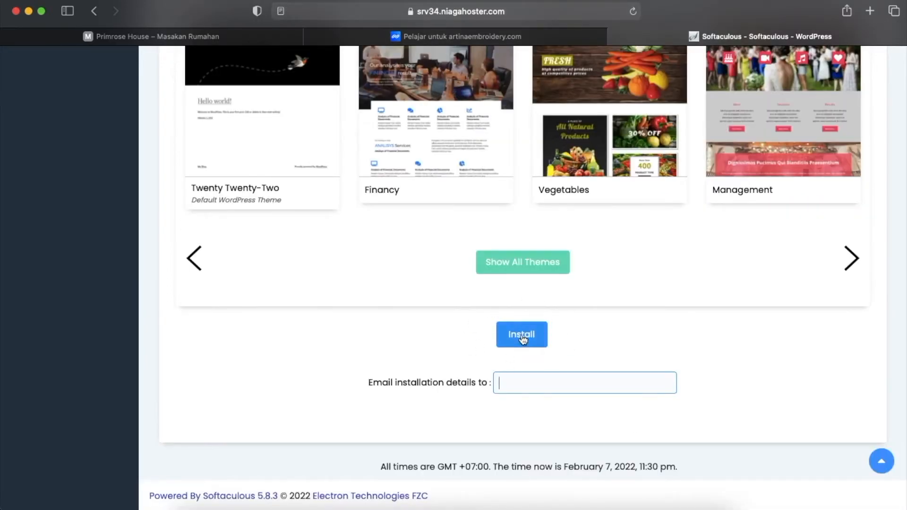
{"action": "left_click", "coordinate": [522, 335]}
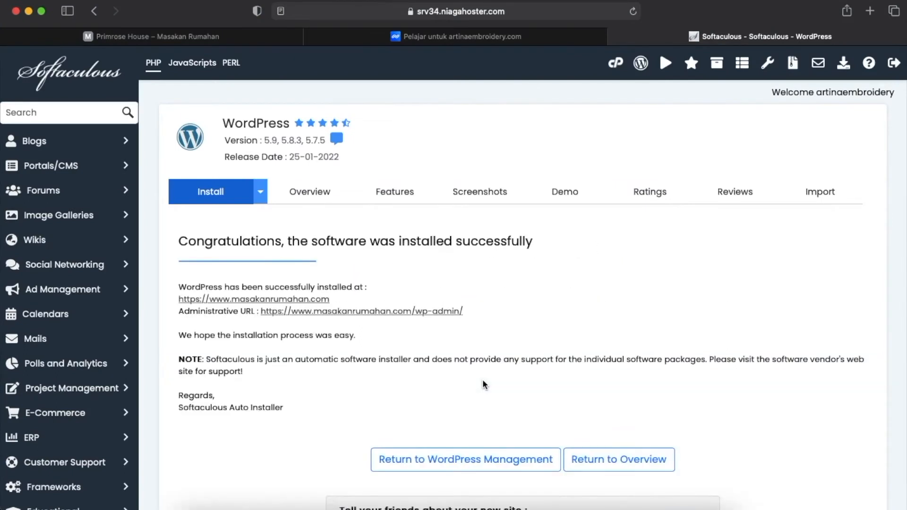
{"action": "scroll", "coordinate": [455, 352], "scroll_direction": "down", "scroll_amount": 3}
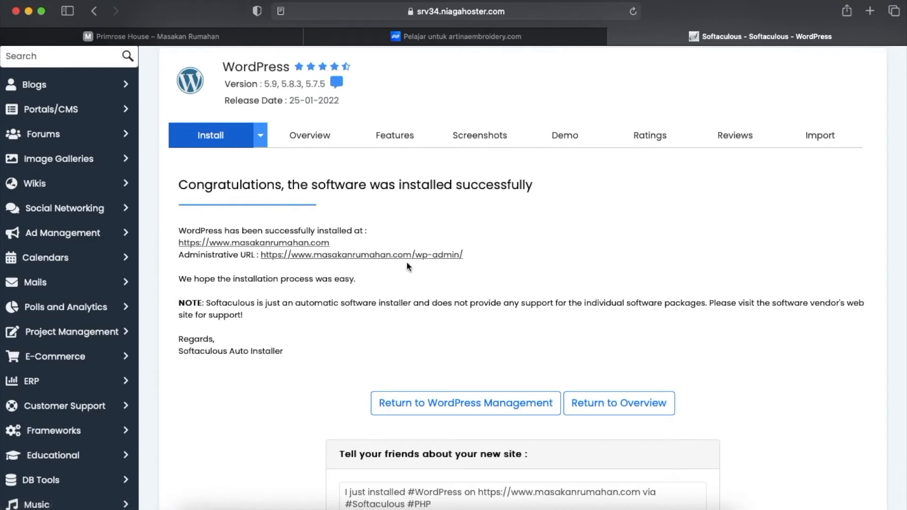
Open the newly installed site in a new tab, then return to the success page
{"action": "left_click", "coordinate": [285, 243]}
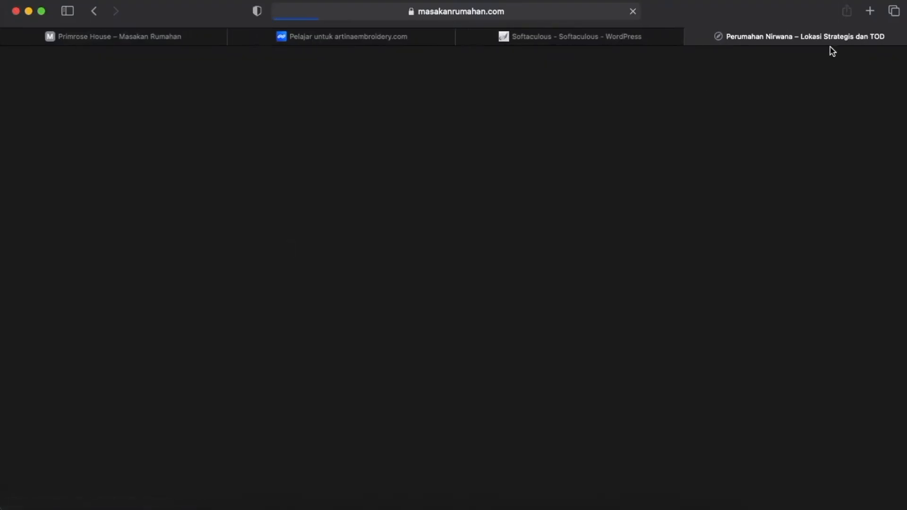
{"action": "scroll", "coordinate": [688, 238], "scroll_direction": "down", "scroll_amount": 6}
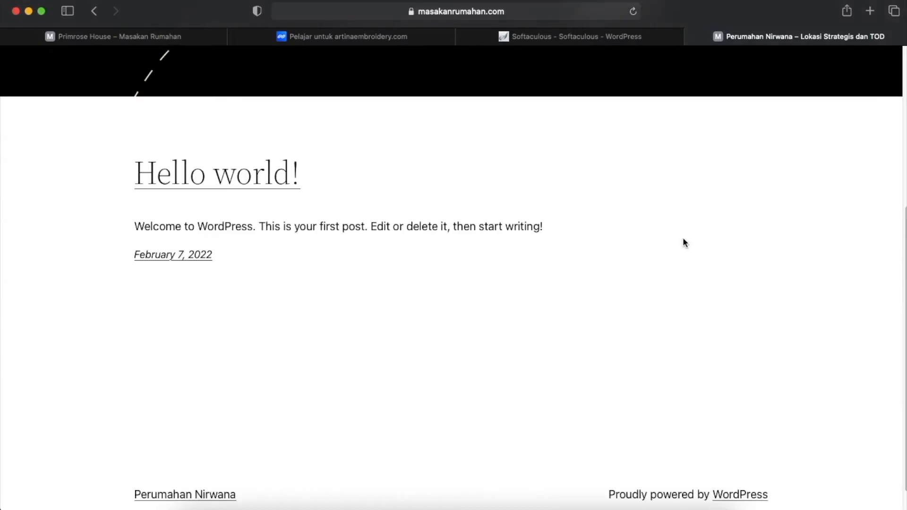
{"action": "scroll", "coordinate": [683, 242], "scroll_direction": "up", "scroll_amount": 6}
{"action": "scroll", "coordinate": [685, 243], "scroll_direction": "up", "scroll_amount": 1}
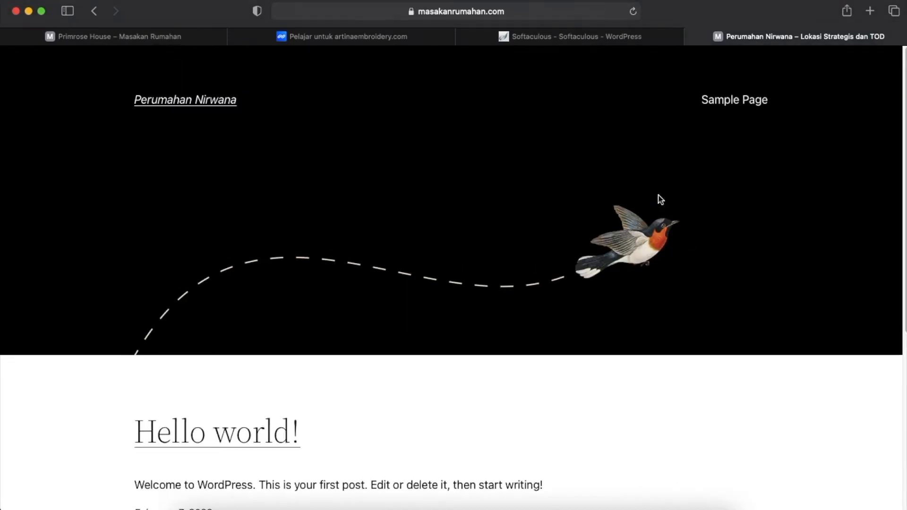
{"action": "left_click", "coordinate": [576, 37]}
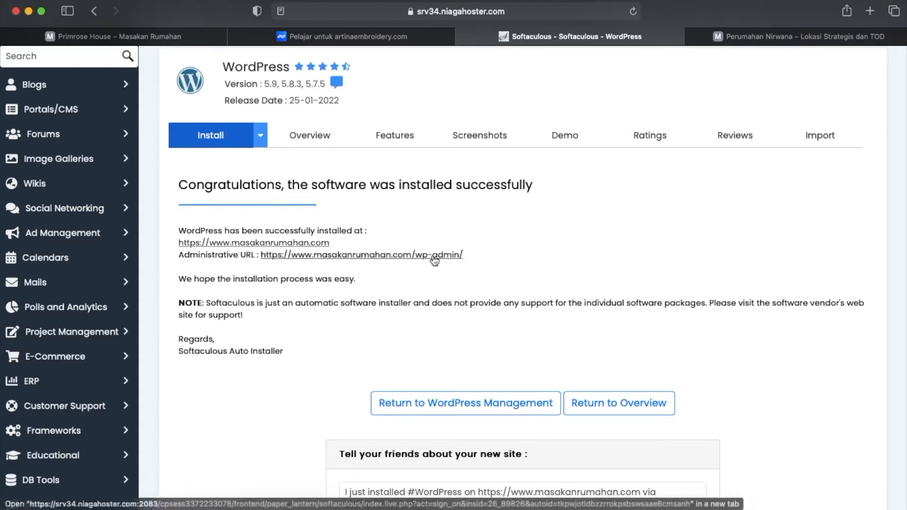
Load the site's /wp-admin/ address and open the Administrative URL in a new tab
{"action": "left_click", "coordinate": [766, 39]}
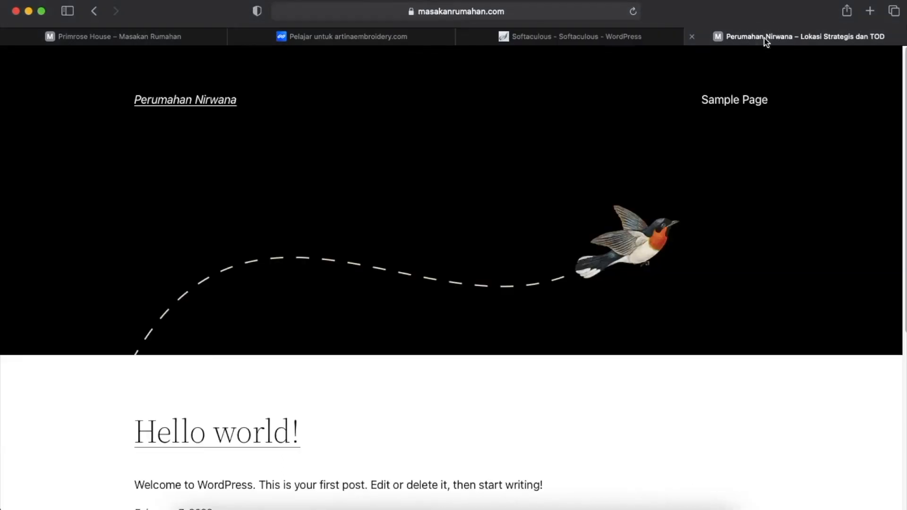
{"action": "left_click", "coordinate": [531, 13]}
{"action": "left_click", "coordinate": [464, 15]}
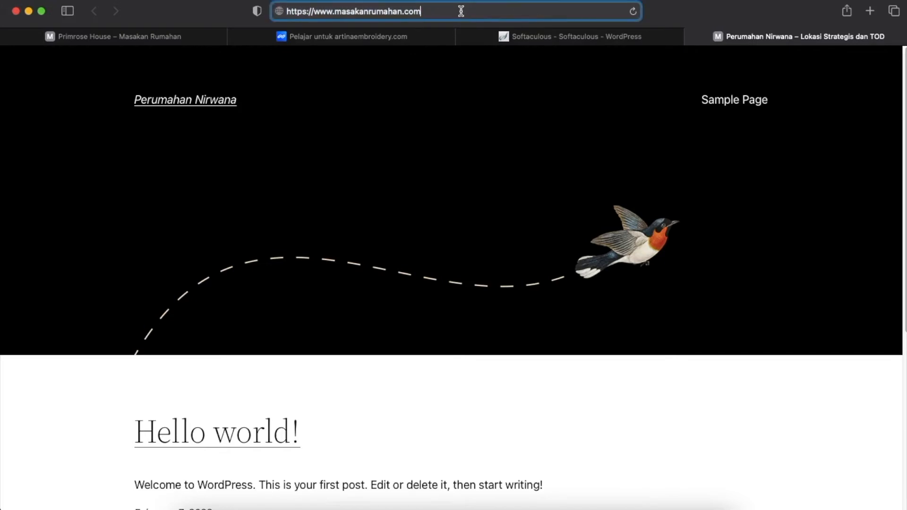
{"action": "type", "text": "/"}
{"action": "type", "text": "wp-admin"}
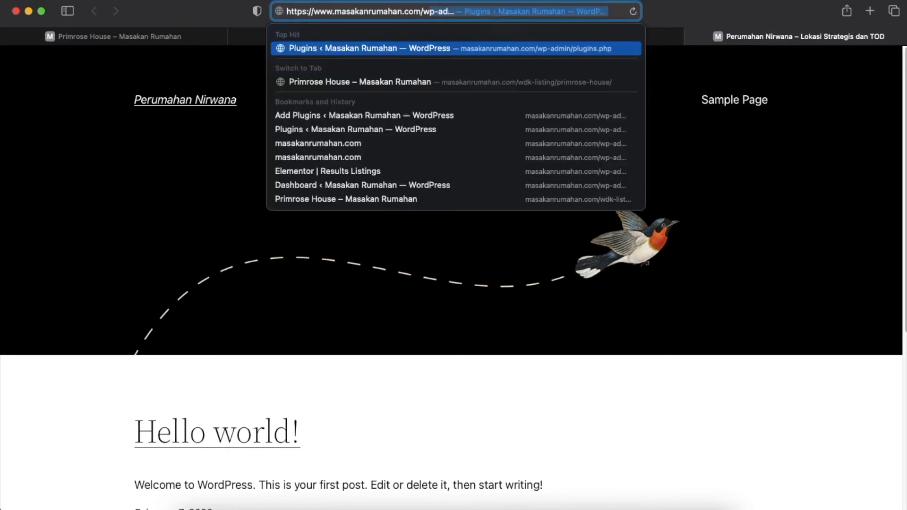
{"action": "type", "text": "/"}
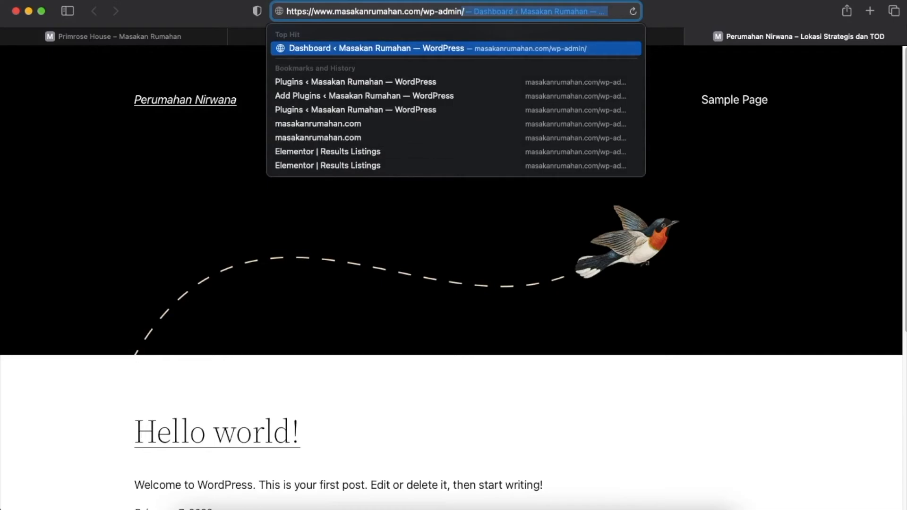
{"action": "key", "text": "Return"}
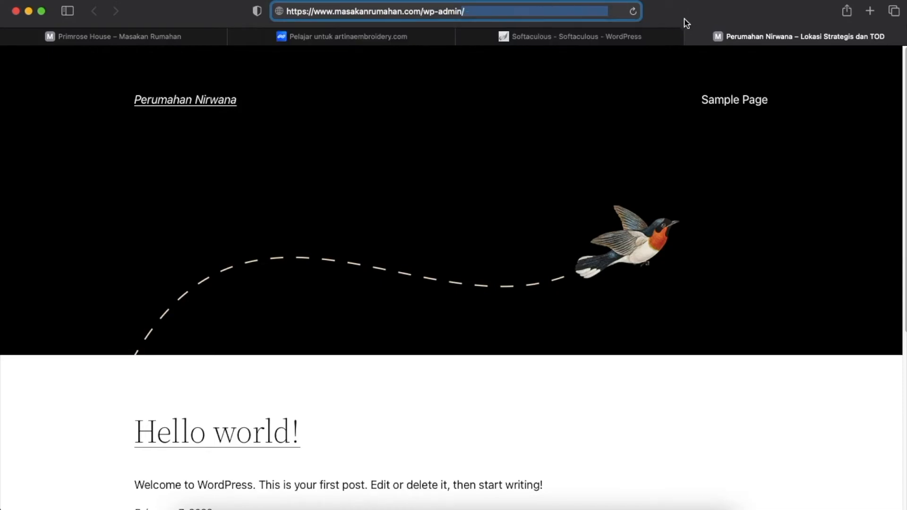
{"action": "left_click", "coordinate": [567, 37]}
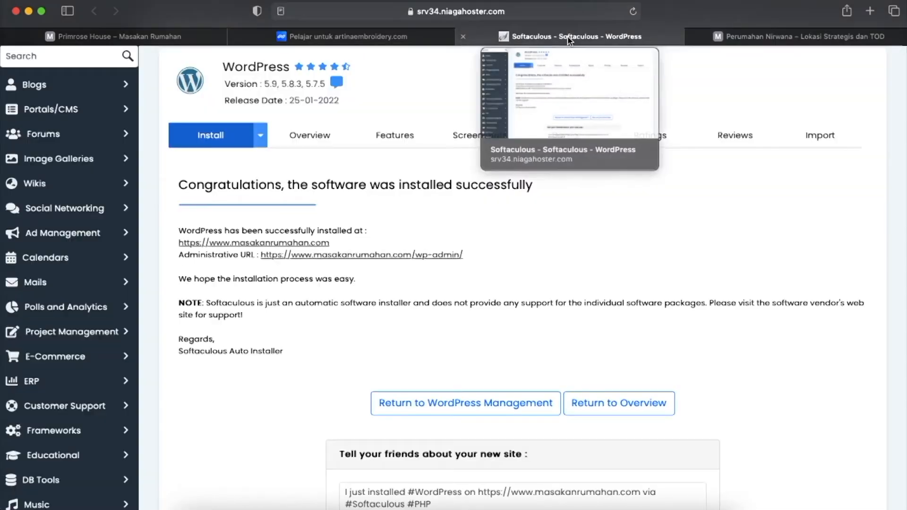
{"action": "left_click", "coordinate": [400, 256]}
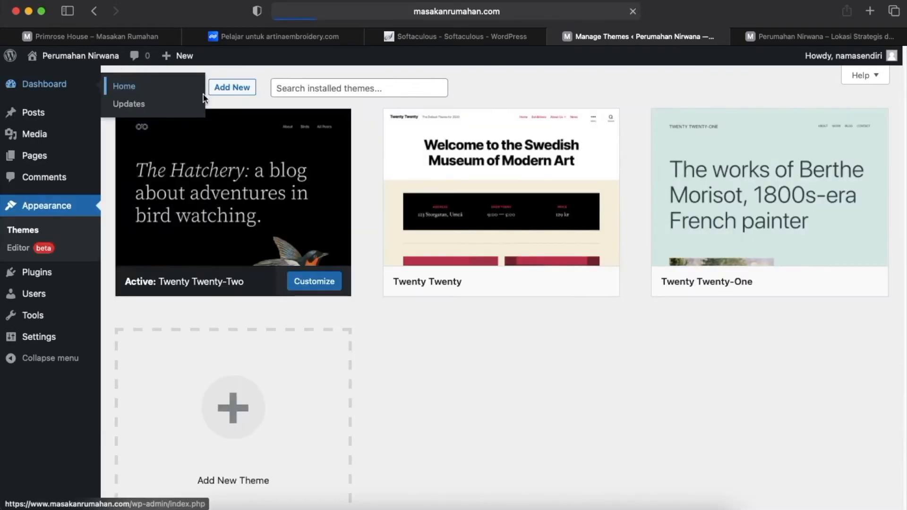
{"action": "left_click", "coordinate": [126, 85]}
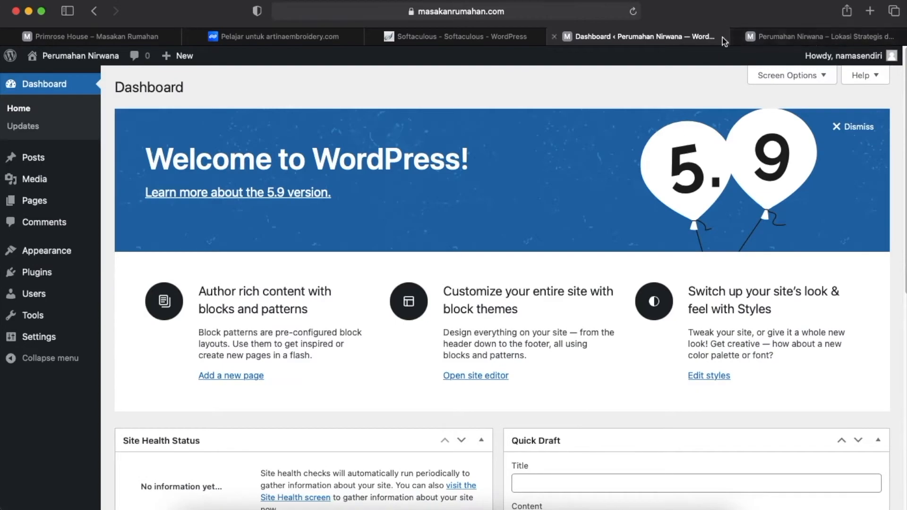
{"action": "left_click", "coordinate": [784, 38]}
{"action": "scroll", "coordinate": [568, 174], "scroll_direction": "down", "scroll_amount": 8}
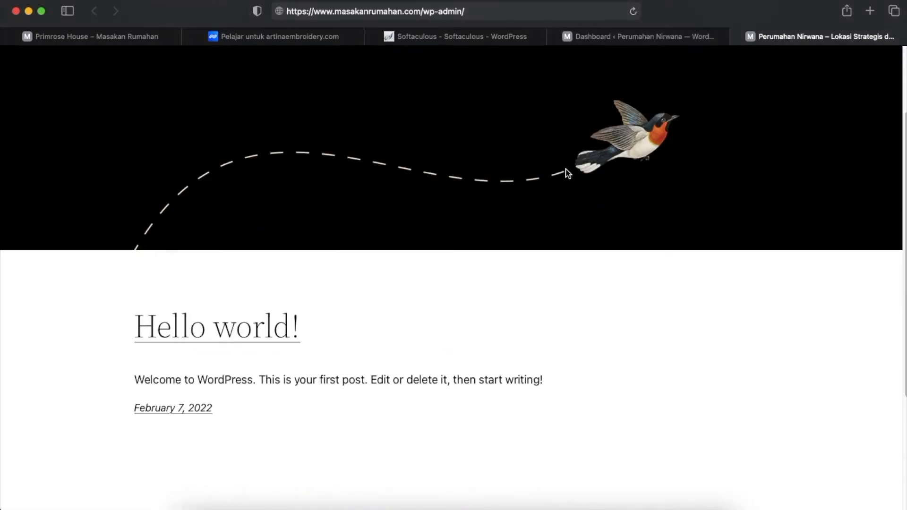
{"action": "scroll", "coordinate": [568, 174], "scroll_direction": "up", "scroll_amount": 3}
{"action": "scroll", "coordinate": [568, 173], "scroll_direction": "down", "scroll_amount": 3}
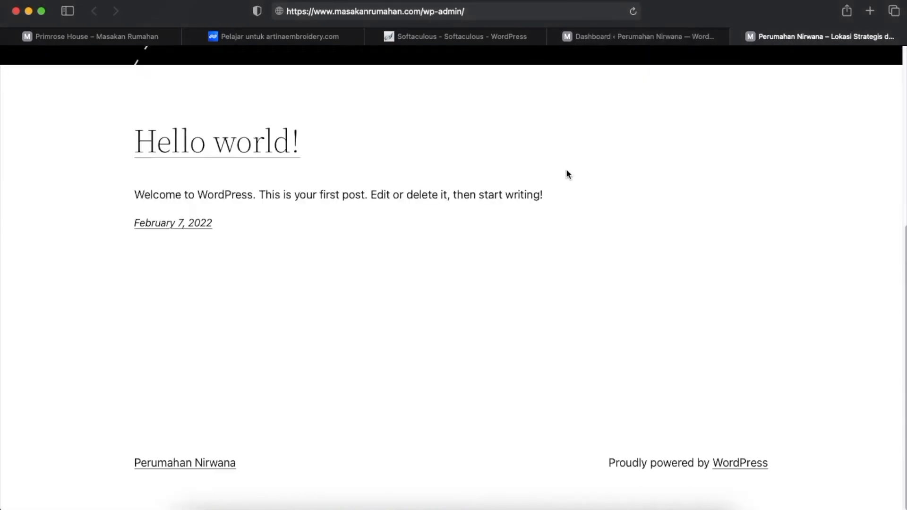
{"action": "scroll", "coordinate": [568, 174], "scroll_direction": "up", "scroll_amount": 5}
{"action": "scroll", "coordinate": [568, 174], "scroll_direction": "down", "scroll_amount": 5}
{"action": "scroll", "coordinate": [568, 174], "scroll_direction": "up", "scroll_amount": 6}
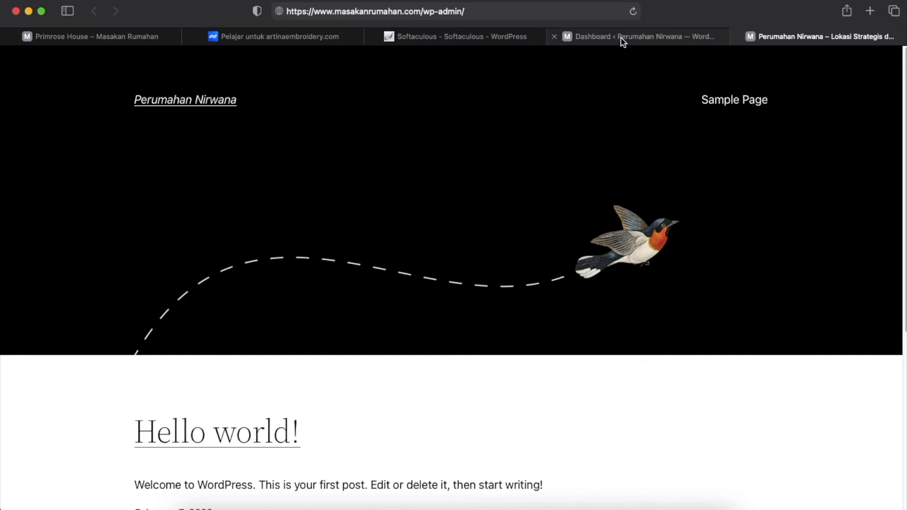
{"action": "mouse_move", "coordinate": [621, 41]}
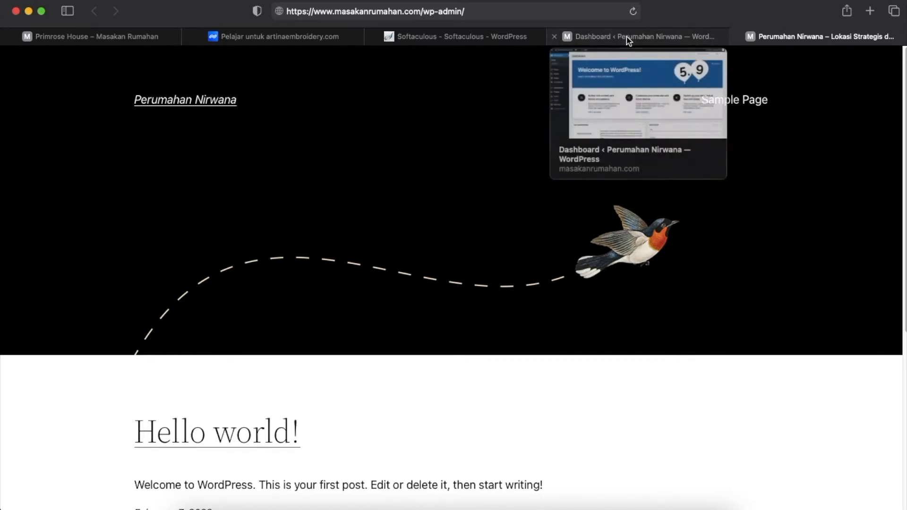
{"action": "left_click", "coordinate": [626, 37]}
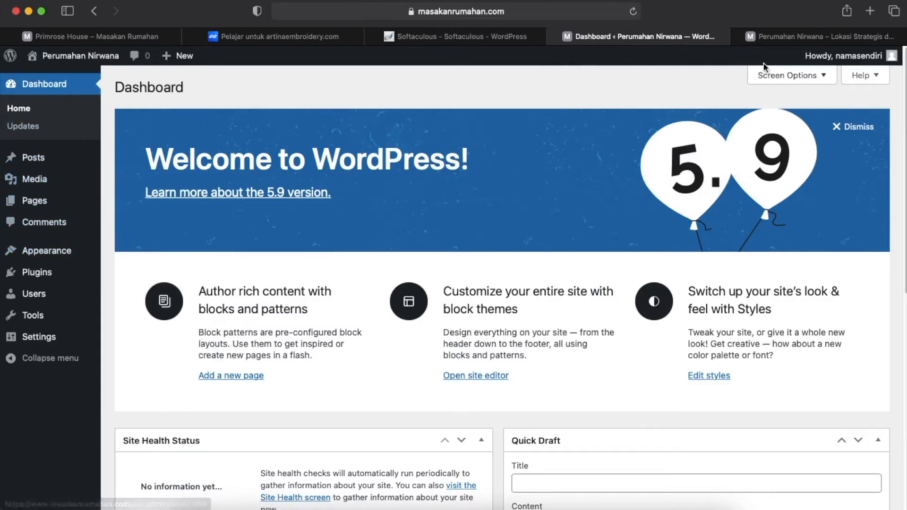
{"action": "left_click", "coordinate": [774, 36]}
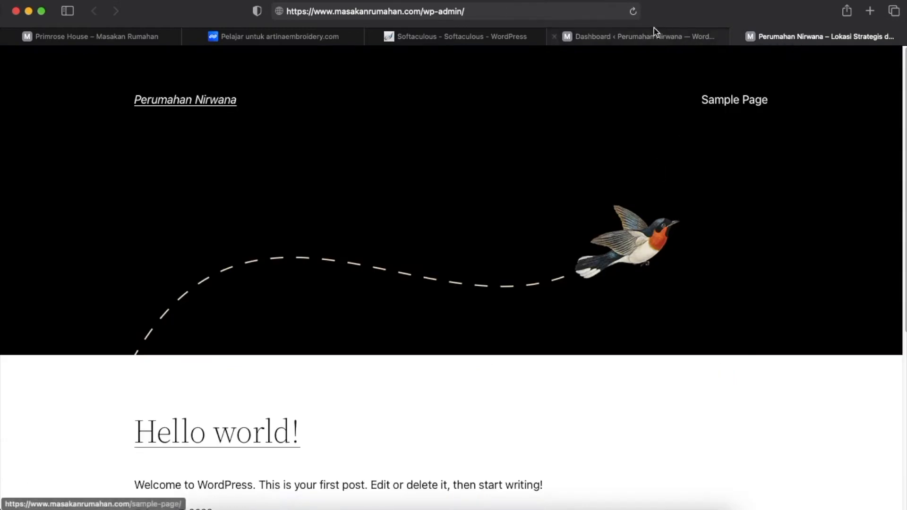
{"action": "left_click", "coordinate": [638, 38]}
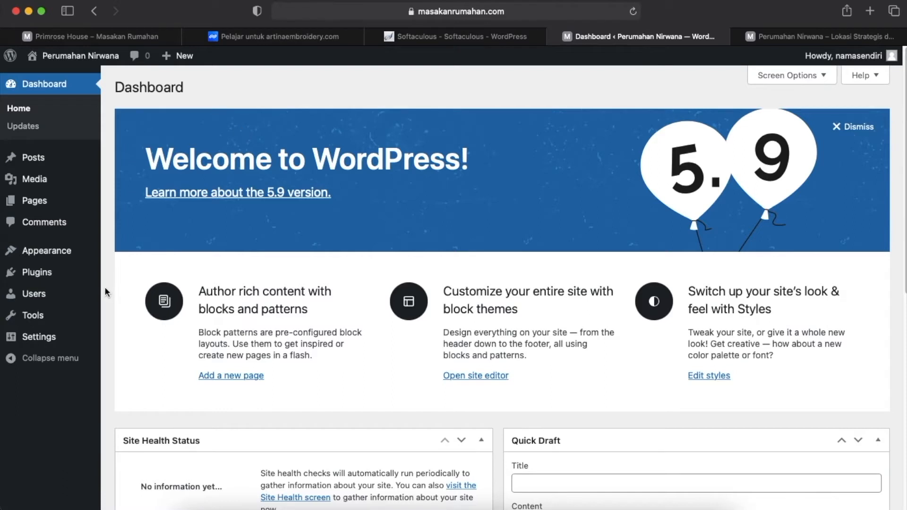
{"action": "mouse_move", "coordinate": [96, 281]}
{"action": "mouse_move", "coordinate": [53, 277]}
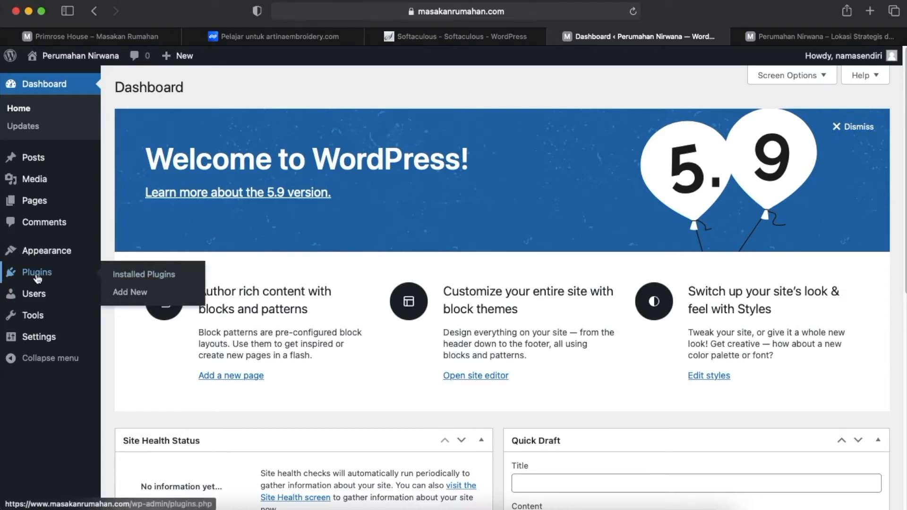
Bulk-delete Akismet Anti-Spam and Hello Dolly from Installed Plugins and reload the list
{"action": "left_click", "coordinate": [136, 278]}
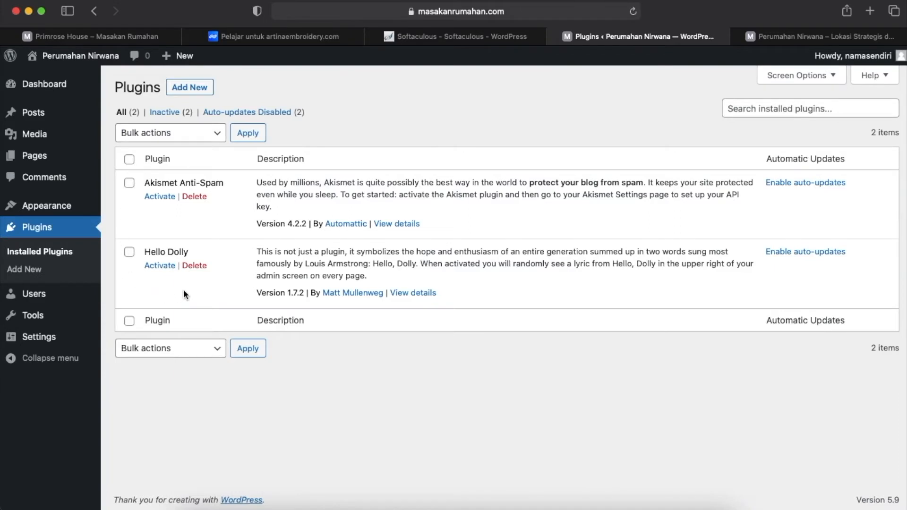
{"action": "left_click", "coordinate": [130, 160]}
{"action": "left_click", "coordinate": [187, 136]}
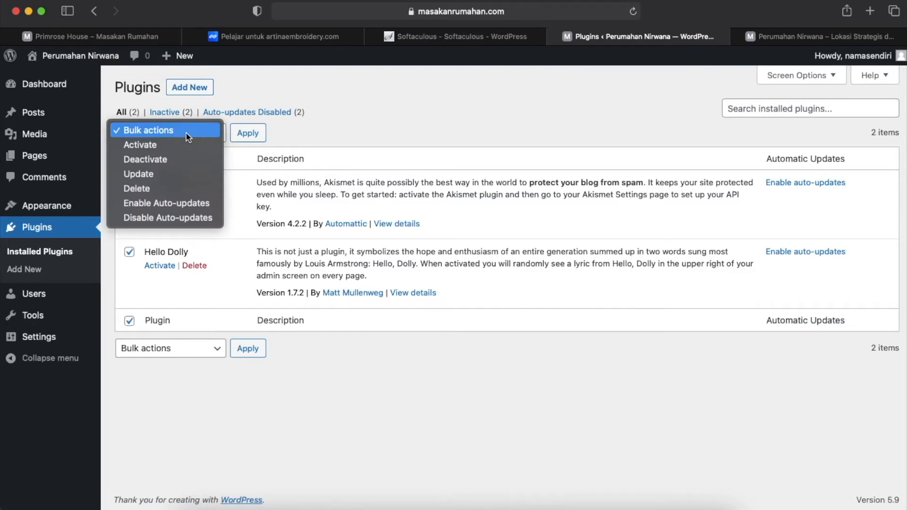
{"action": "left_click", "coordinate": [158, 188]}
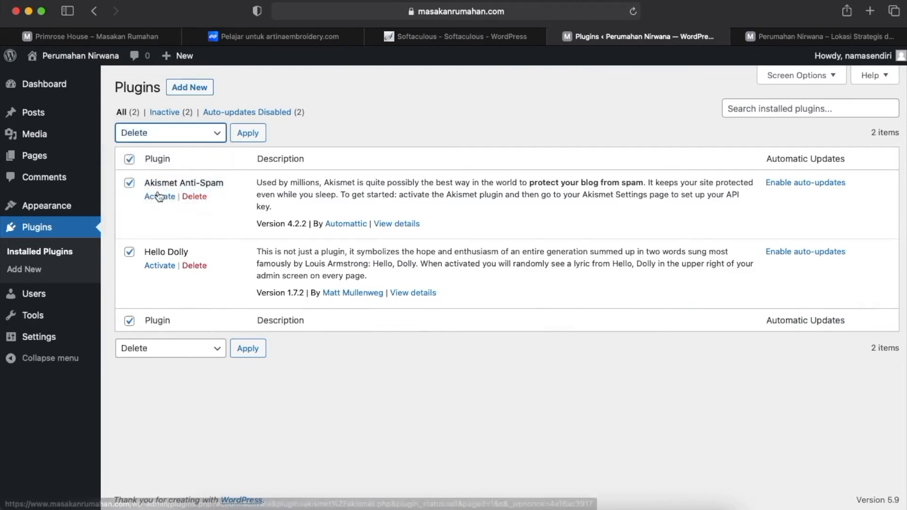
{"action": "left_click", "coordinate": [248, 134]}
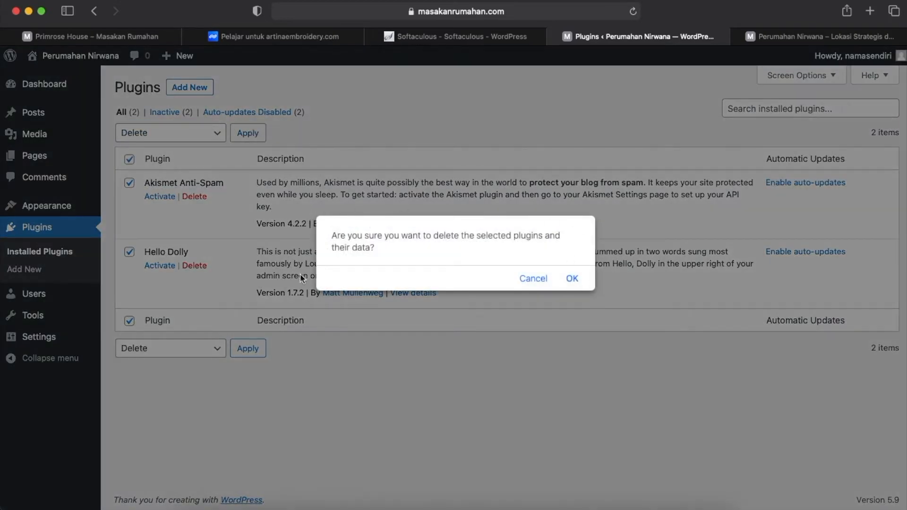
{"action": "left_click", "coordinate": [572, 278]}
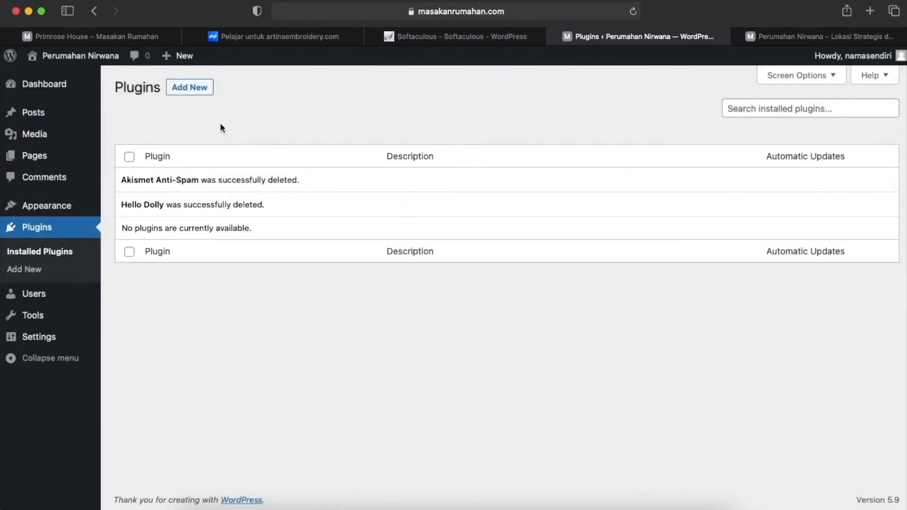
{"action": "left_click", "coordinate": [60, 254]}
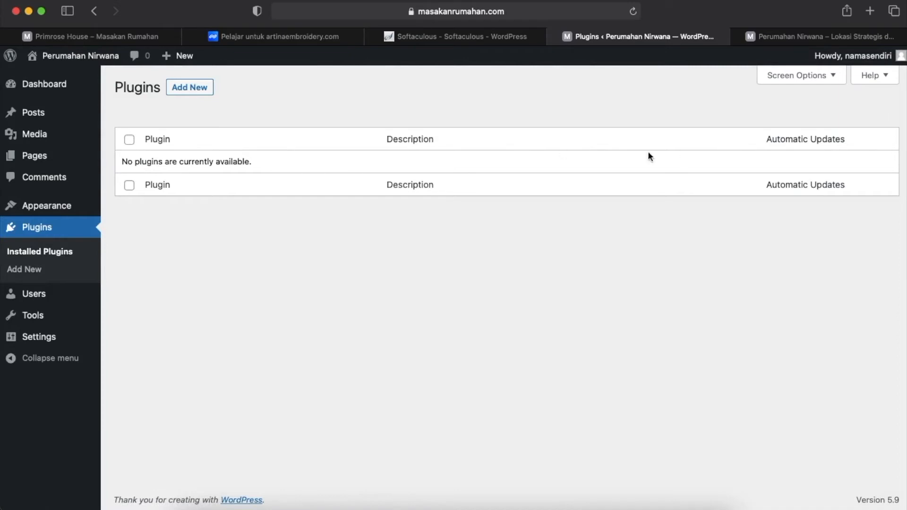
Check the site's front page, then go to the Add Plugins page
{"action": "left_click", "coordinate": [788, 38]}
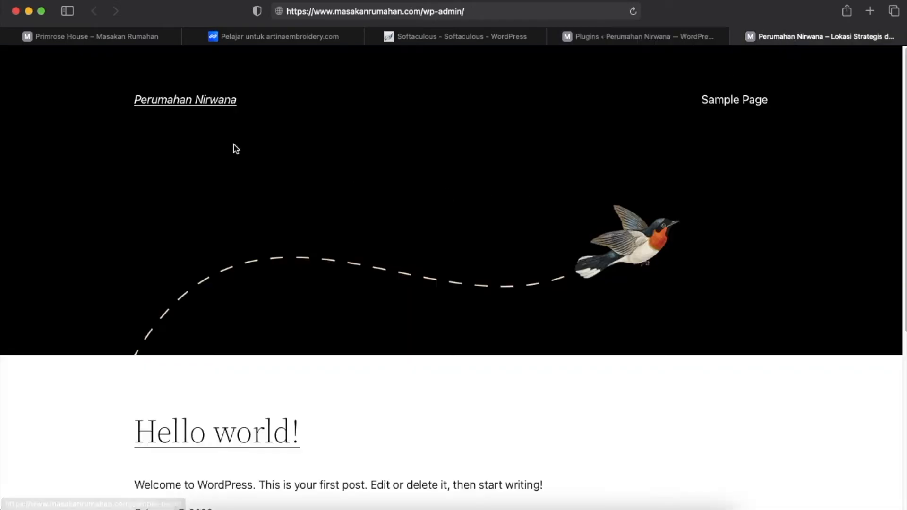
{"action": "left_click", "coordinate": [212, 106]}
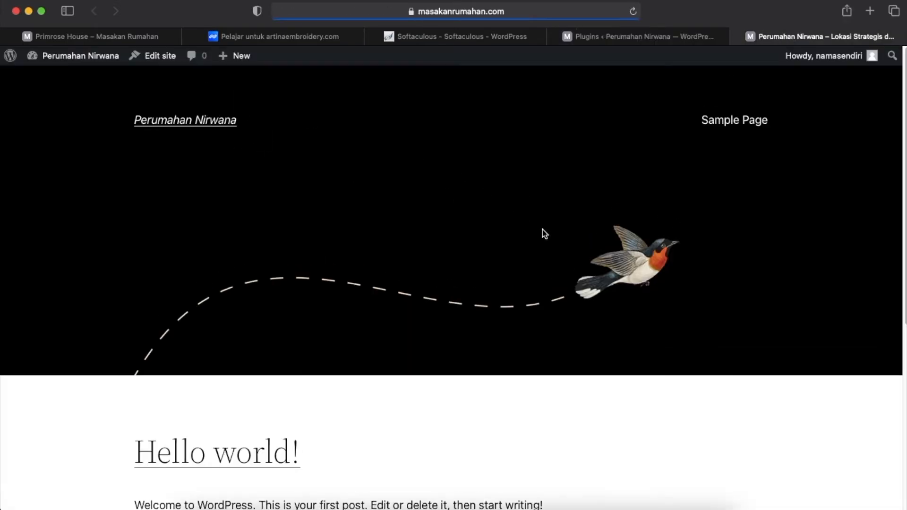
{"action": "scroll", "coordinate": [541, 254], "scroll_direction": "down", "scroll_amount": 6}
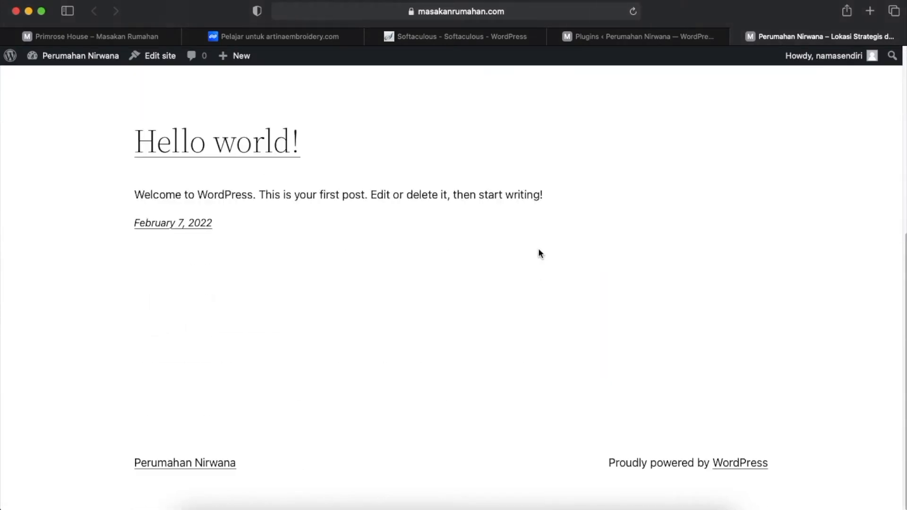
{"action": "scroll", "coordinate": [541, 254], "scroll_direction": "up", "scroll_amount": 6}
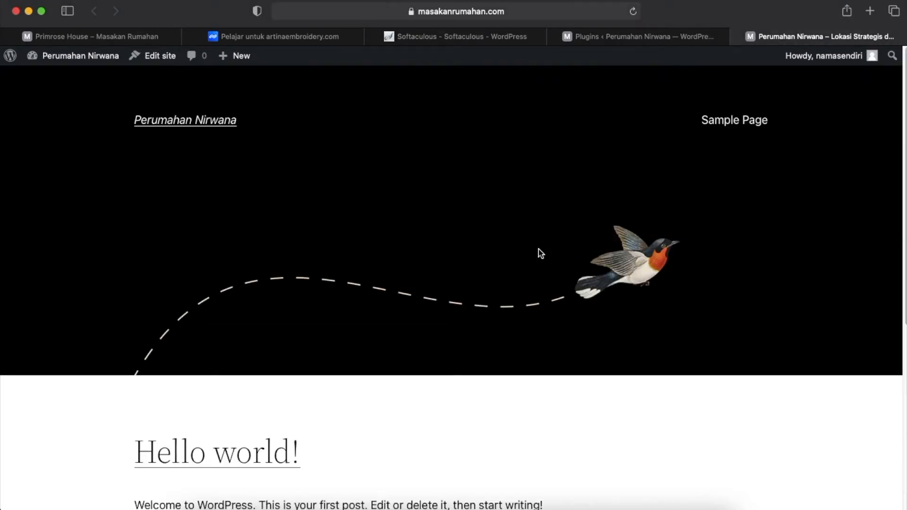
{"action": "left_click", "coordinate": [617, 38]}
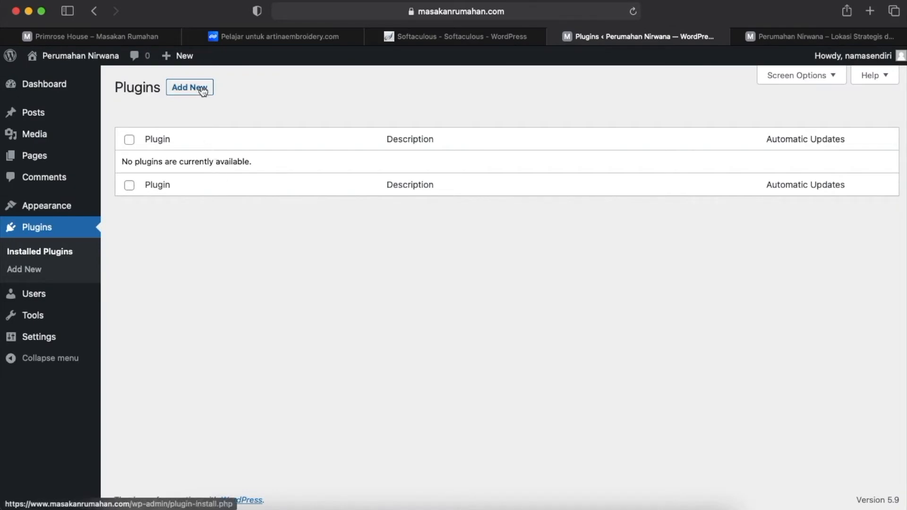
{"action": "left_click", "coordinate": [184, 87]}
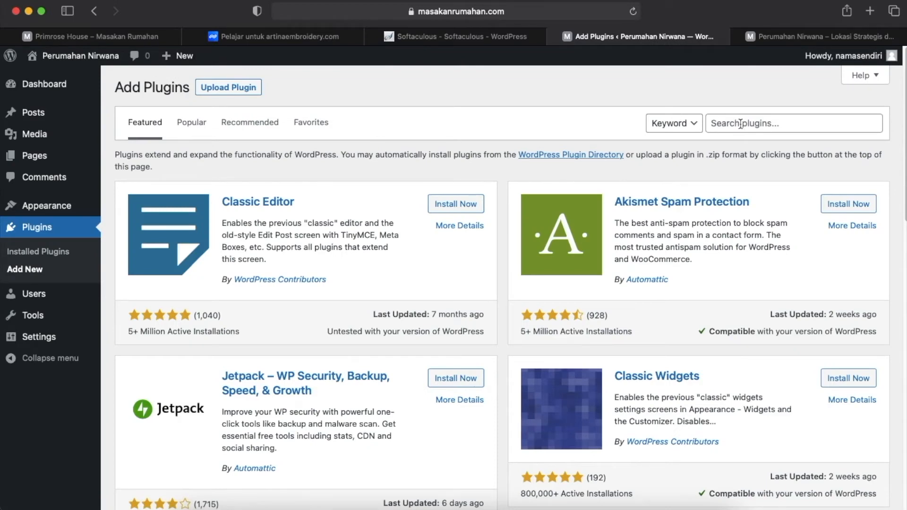
Search plugins for 'disable' and install Disable Gutenberg
{"action": "left_click", "coordinate": [741, 123]}
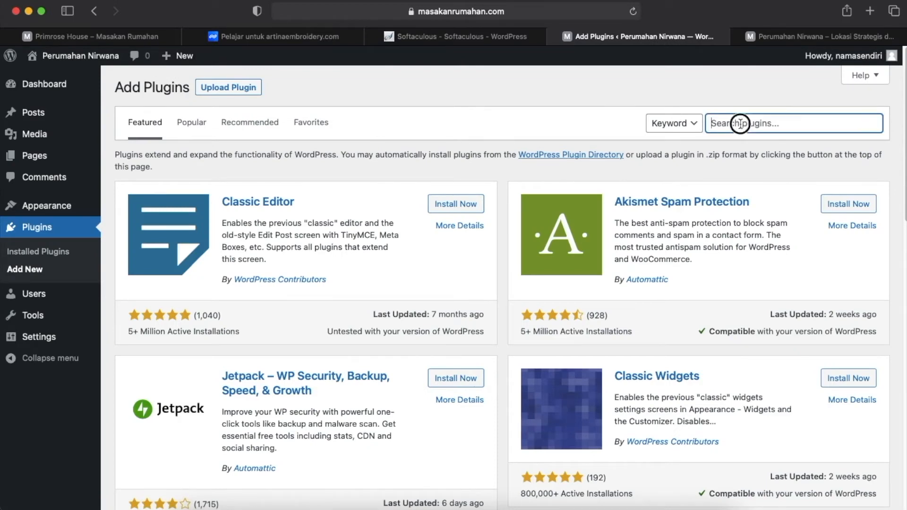
{"action": "type", "text": "disable"}
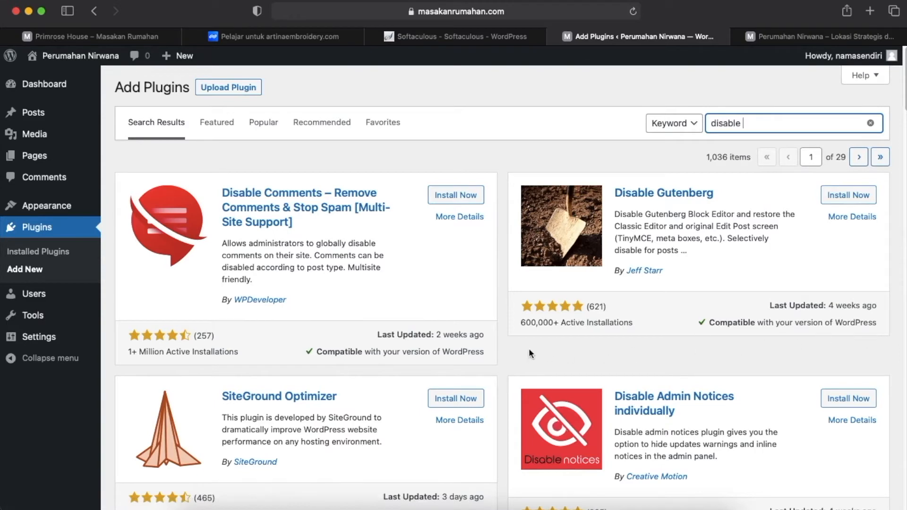
{"action": "left_click", "coordinate": [854, 201]}
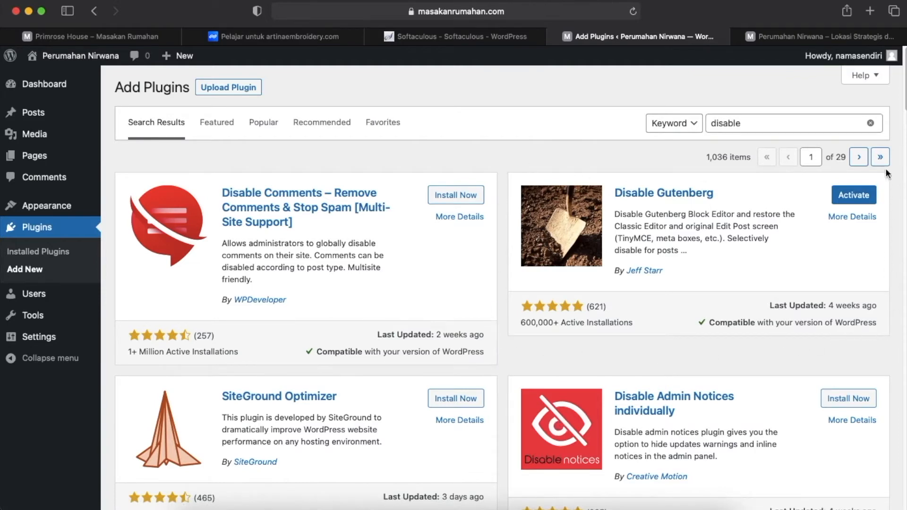
{"action": "left_click_drag", "start_coordinate": [753, 124], "coordinate": [685, 119]}
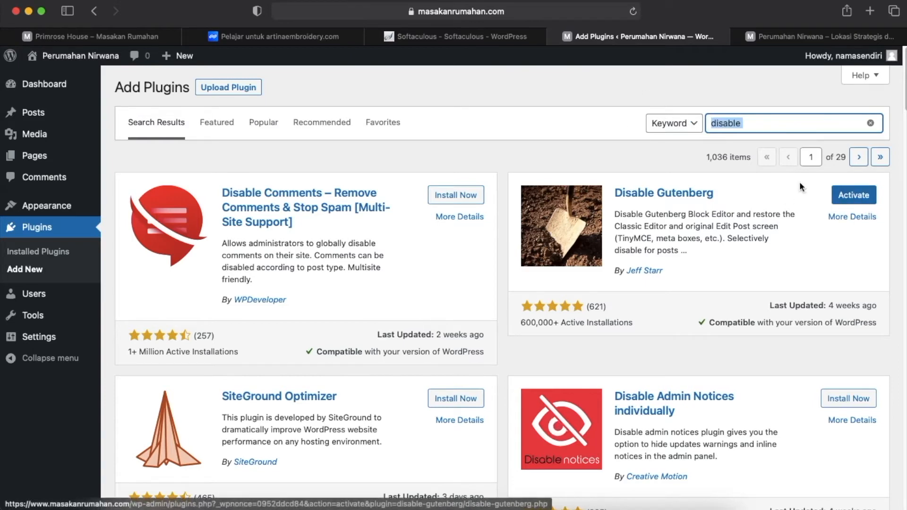
{"action": "left_click", "coordinate": [763, 122]}
{"action": "left_click_drag", "start_coordinate": [764, 122], "coordinate": [700, 118]}
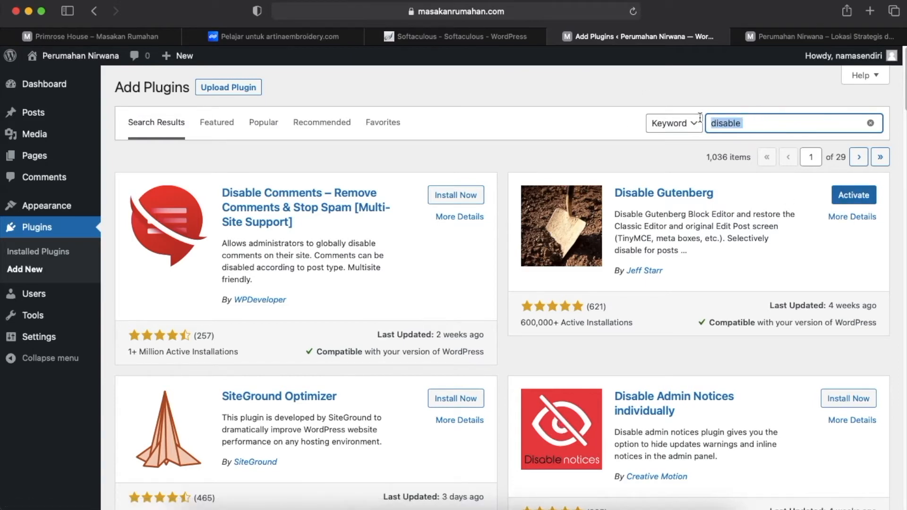
Search for 'elementor' and install Elementor Website Builder
{"action": "type", "text": "elementor"}
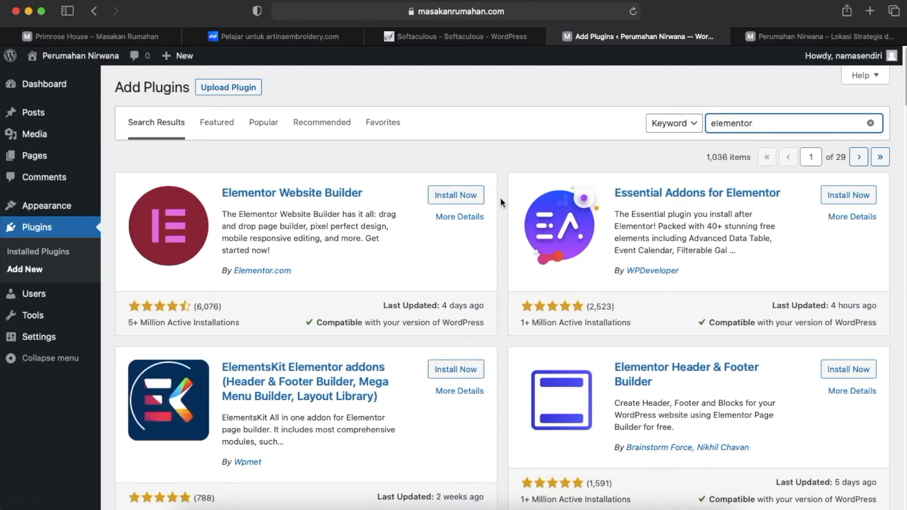
{"action": "left_click", "coordinate": [452, 199]}
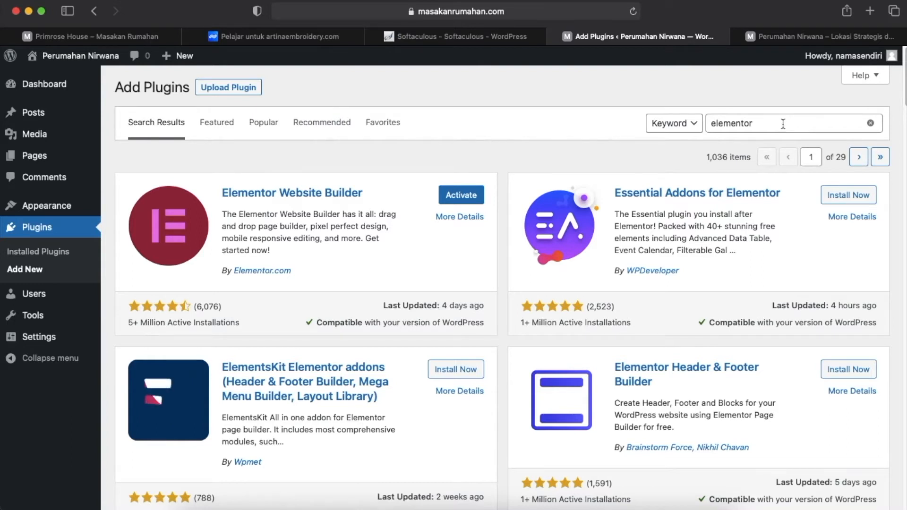
{"action": "left_click_drag", "start_coordinate": [783, 124], "coordinate": [710, 121]}
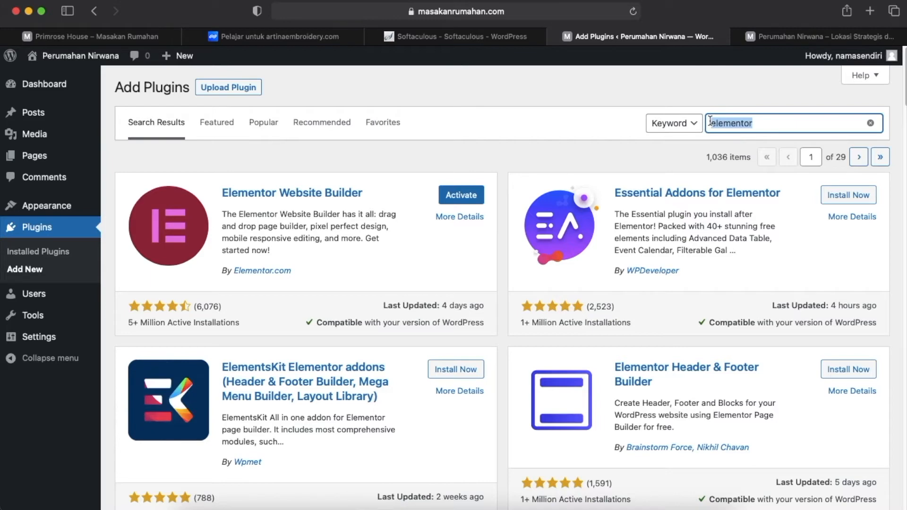
Search 'sina', install Sina Extension for Elementor, then search for real estate elementor plugins
{"action": "type", "text": "sina"}
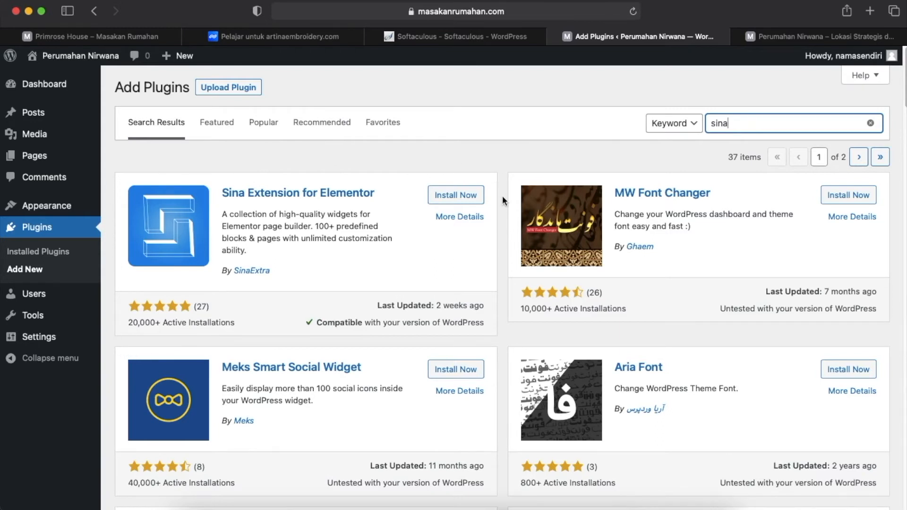
{"action": "left_click", "coordinate": [465, 200]}
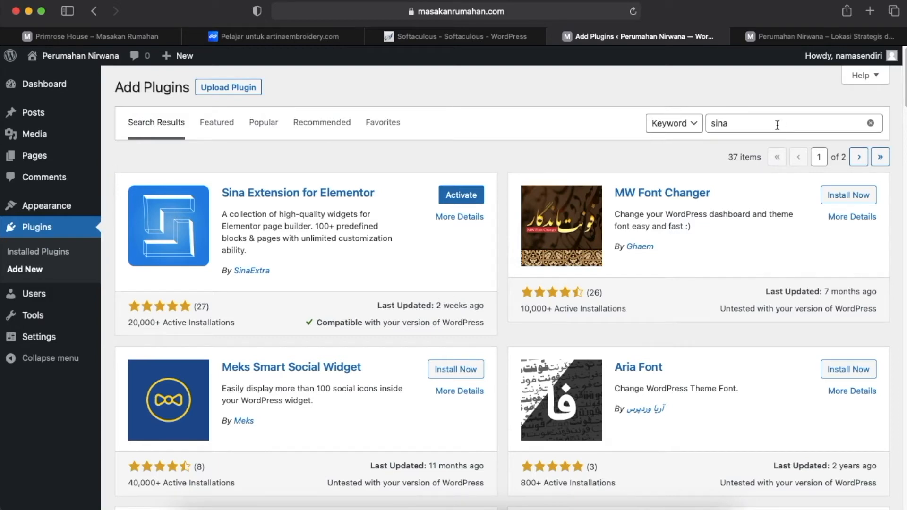
{"action": "left_click_drag", "start_coordinate": [777, 125], "coordinate": [705, 122]}
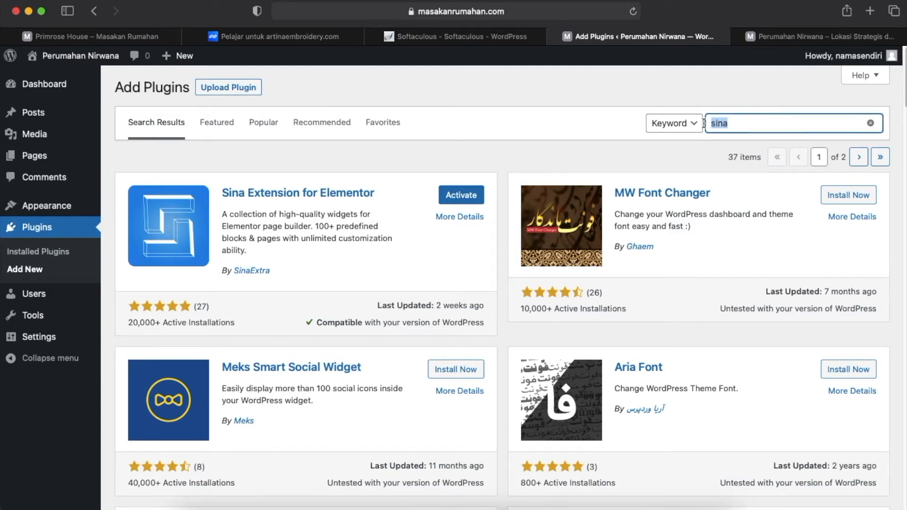
{"action": "type", "text": "real estate e"}
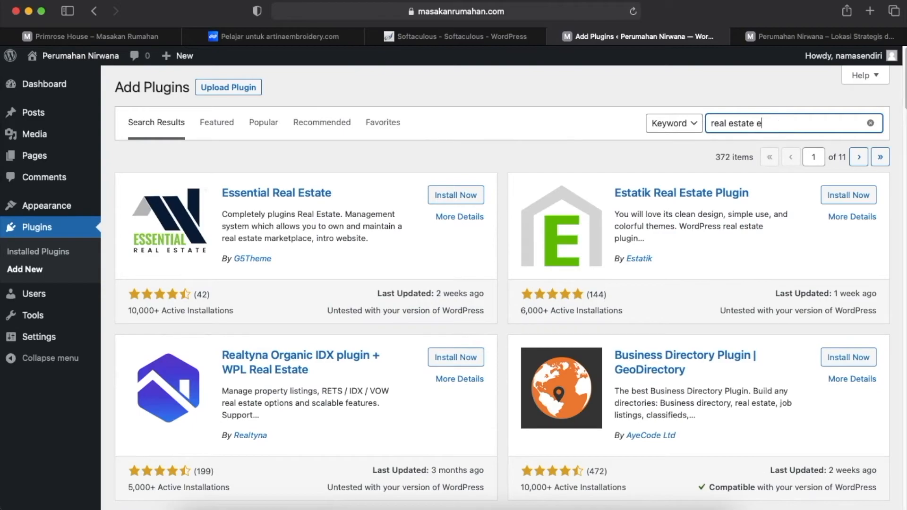
{"action": "type", "text": "lemtor"}
Correct the search to 'real estate elementor', install WP Directory Kit, and view Installed Plugins
{"action": "left_click", "coordinate": [774, 132]}
{"action": "type", "text": "en"}
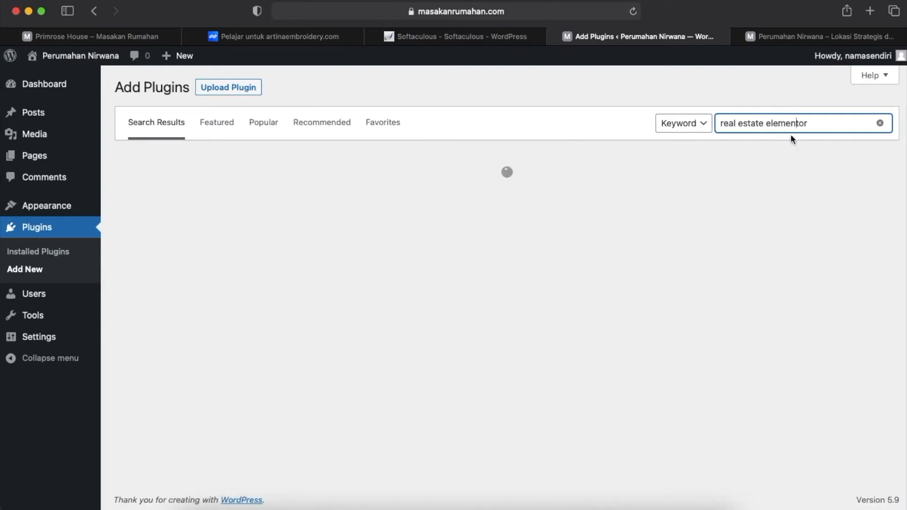
{"action": "scroll", "coordinate": [557, 280], "scroll_direction": "down", "scroll_amount": 15}
{"action": "scroll", "coordinate": [557, 280], "scroll_direction": "down", "scroll_amount": 3}
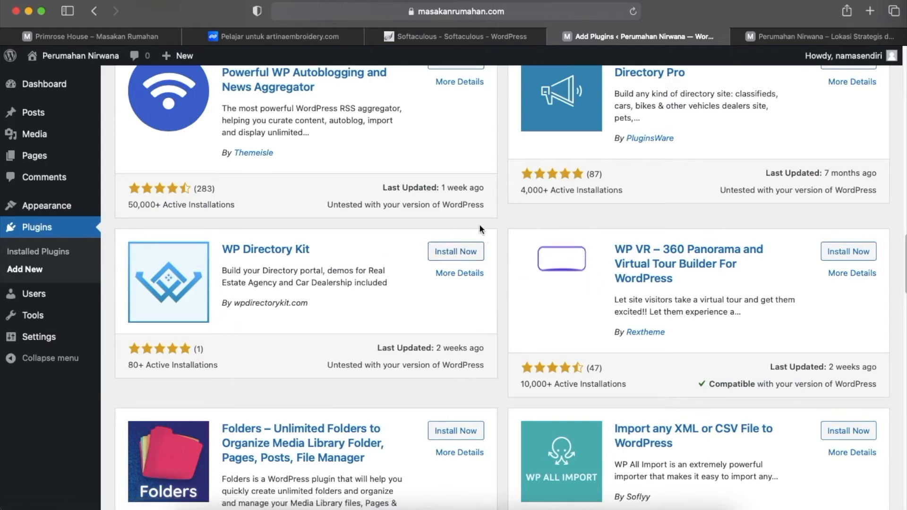
{"action": "left_click", "coordinate": [461, 253]}
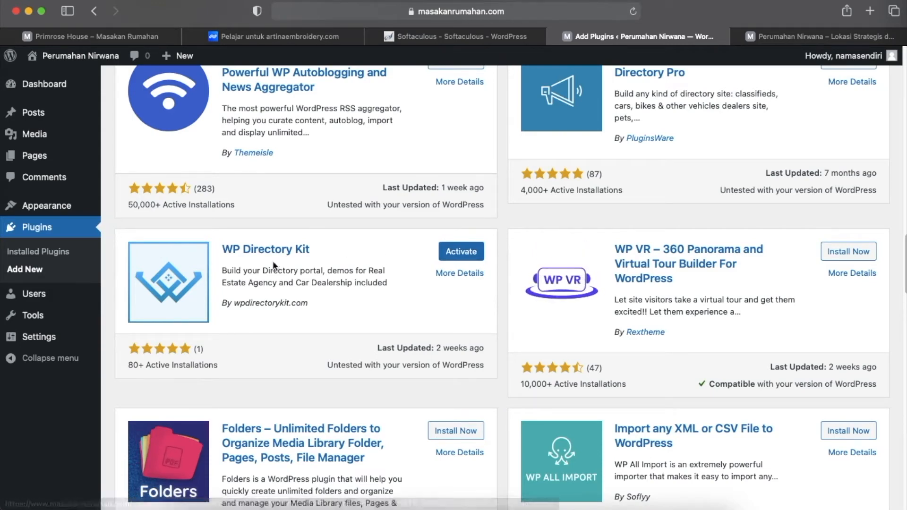
{"action": "scroll", "coordinate": [172, 244], "scroll_direction": "up", "scroll_amount": 3}
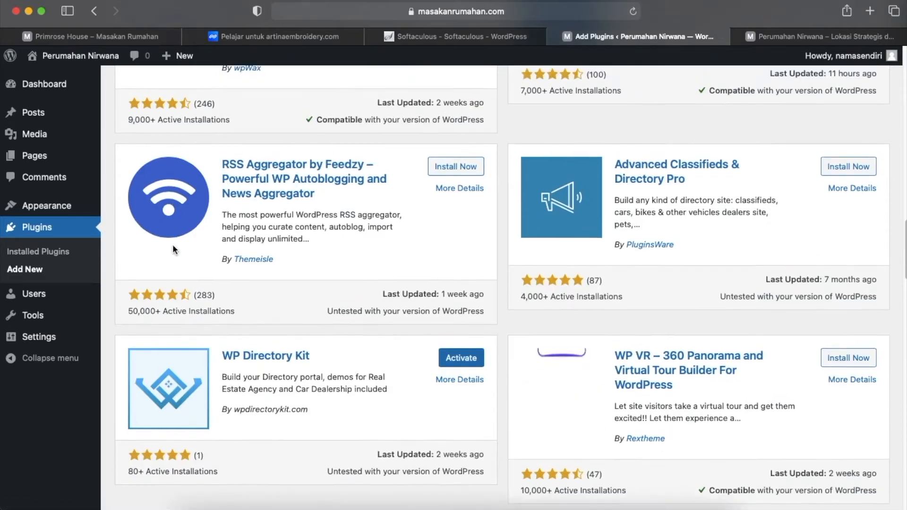
{"action": "scroll", "coordinate": [172, 245], "scroll_direction": "up", "scroll_amount": 4}
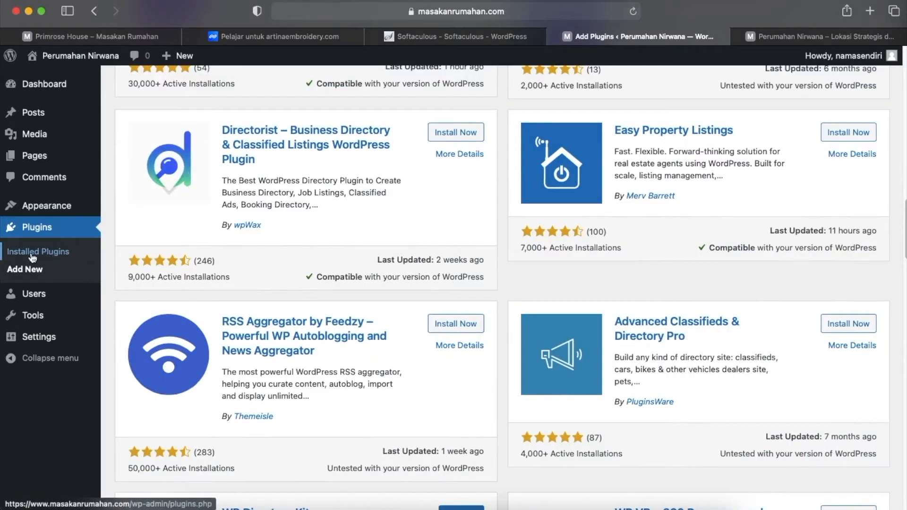
{"action": "left_click", "coordinate": [32, 255]}
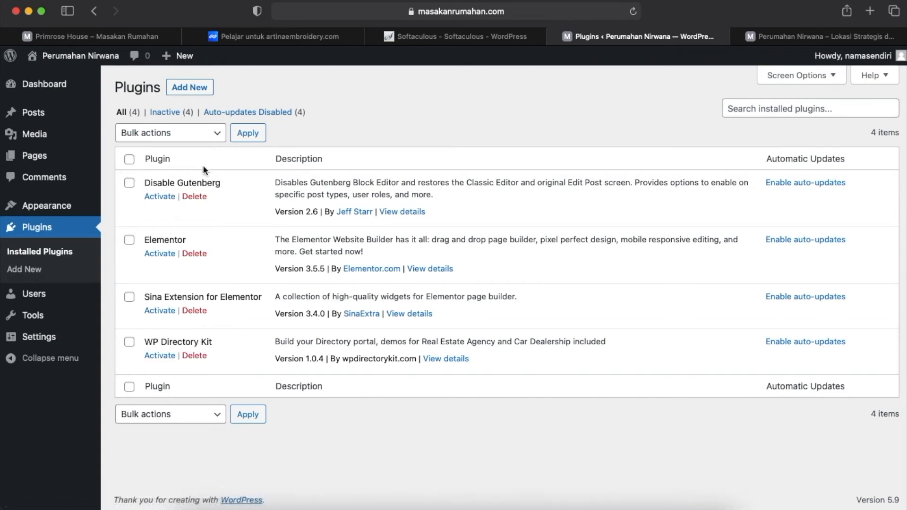
Bulk-activate Disable Gutenberg, Elementor, Sina Extension and WP Directory Kit together
{"action": "left_click", "coordinate": [130, 160]}
{"action": "left_click", "coordinate": [198, 135]}
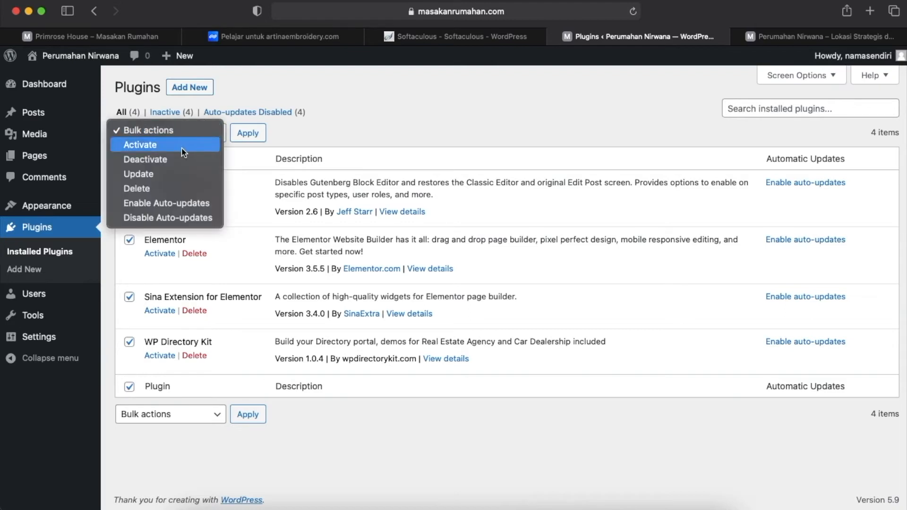
{"action": "left_click", "coordinate": [184, 147]}
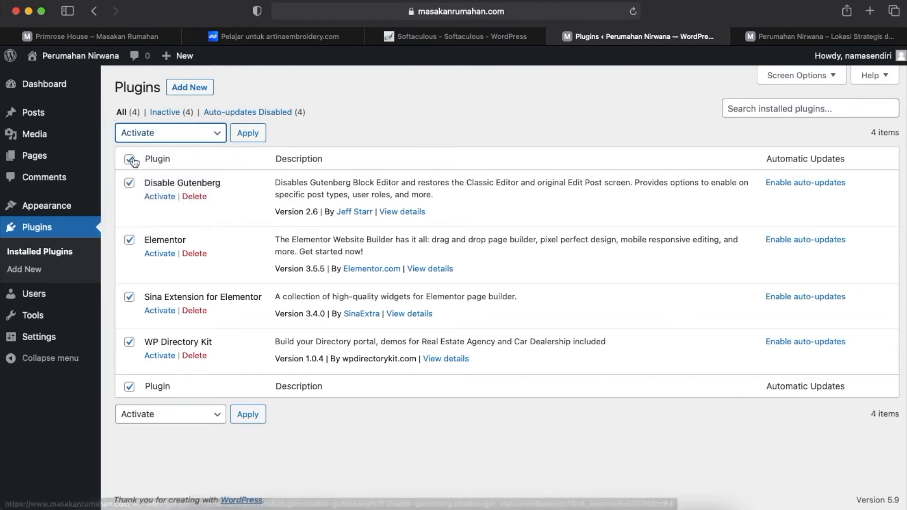
{"action": "left_click", "coordinate": [146, 135]}
{"action": "left_click", "coordinate": [147, 134]}
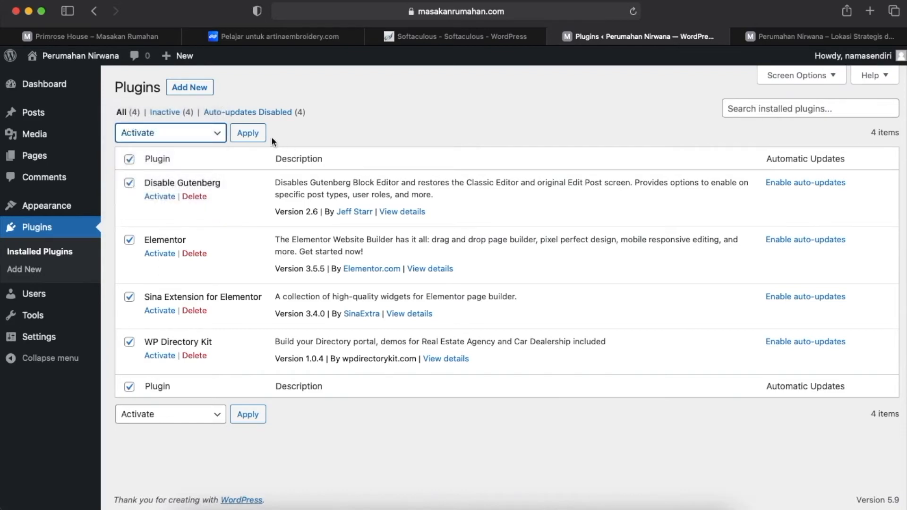
{"action": "left_click", "coordinate": [255, 133]}
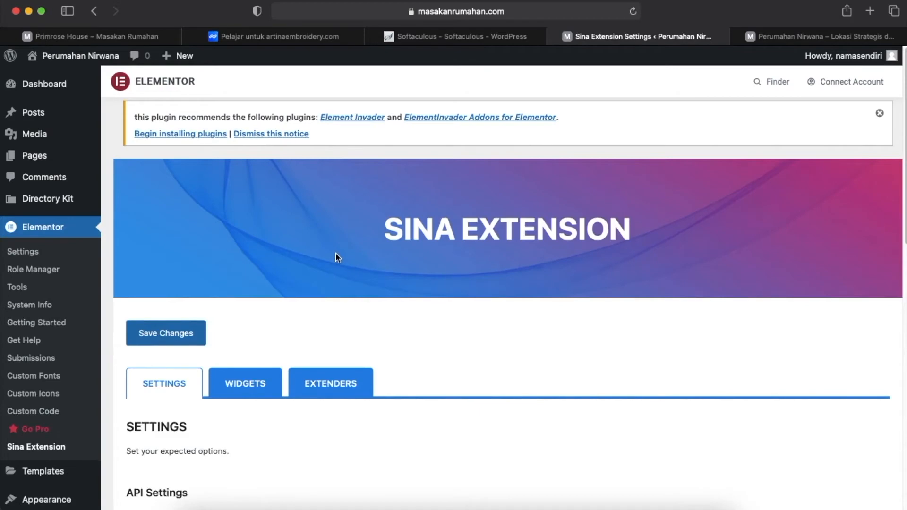
Turn on Sina Templates in the Sina Extension settings and save
{"action": "scroll", "coordinate": [336, 255], "scroll_direction": "down", "scroll_amount": 3}
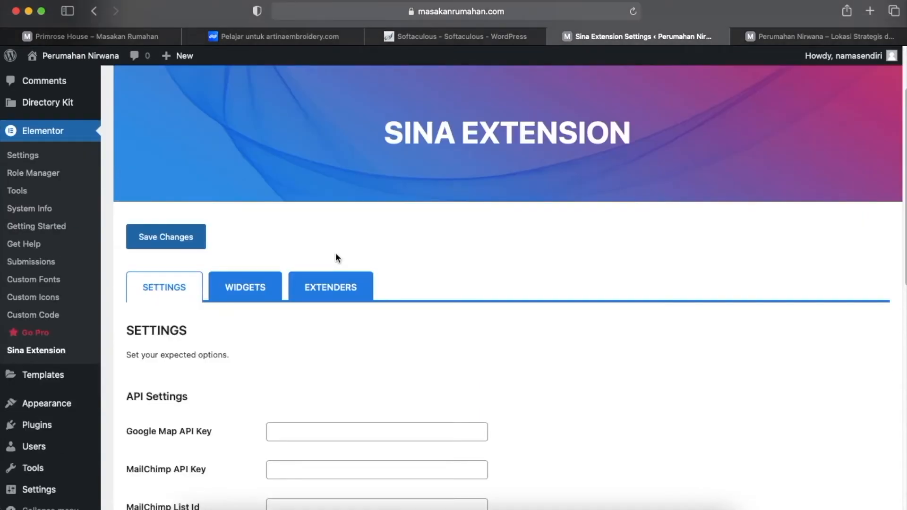
{"action": "scroll", "coordinate": [336, 255], "scroll_direction": "down", "scroll_amount": 8}
{"action": "scroll", "coordinate": [336, 254], "scroll_direction": "down", "scroll_amount": 4}
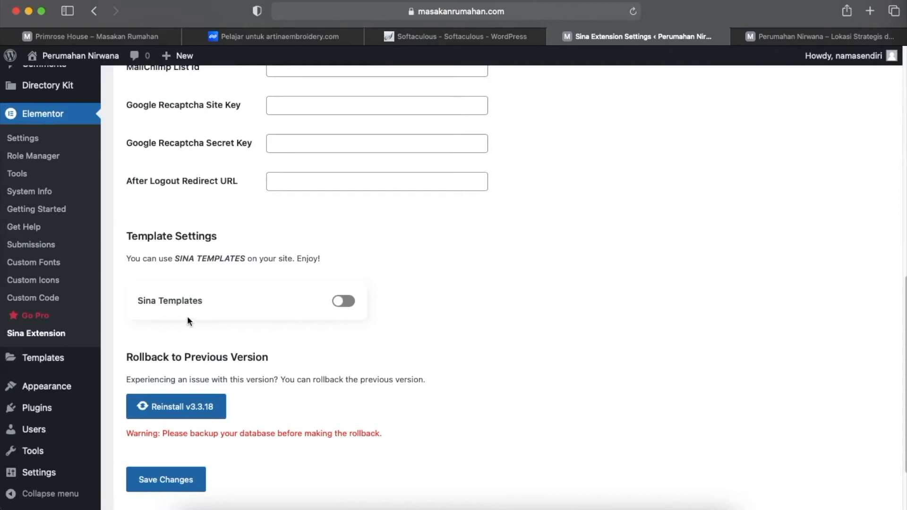
{"action": "left_click", "coordinate": [352, 306]}
{"action": "left_click", "coordinate": [189, 480]}
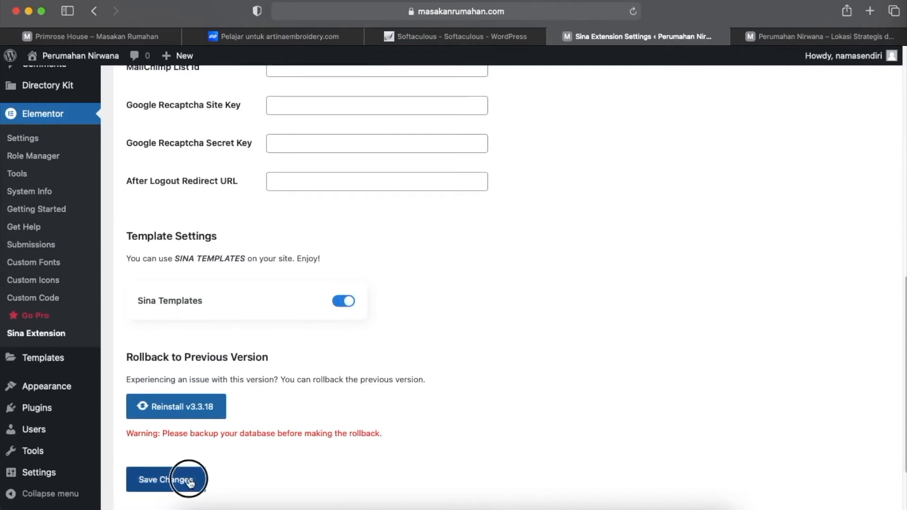
Review the Sina widget toggles on the Widgets tab and save the settings again
{"action": "scroll", "coordinate": [427, 394], "scroll_direction": "down", "scroll_amount": 6}
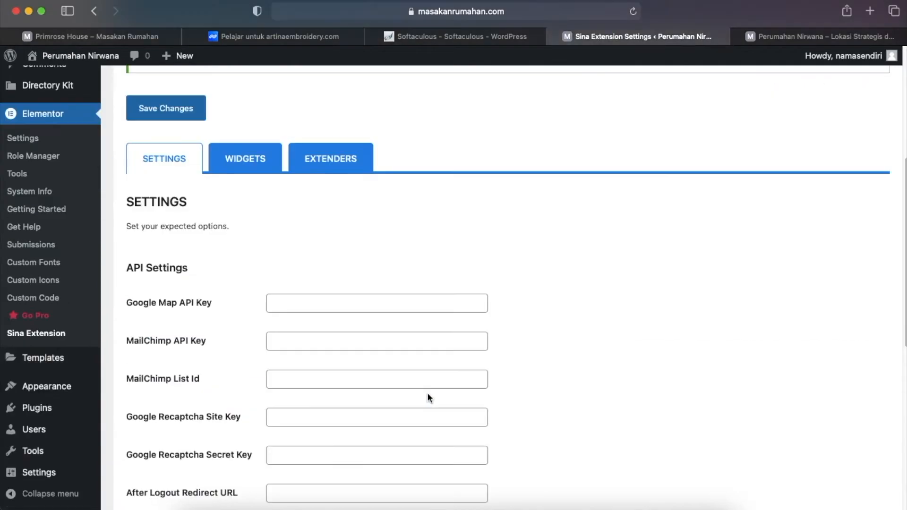
{"action": "left_click", "coordinate": [247, 162]}
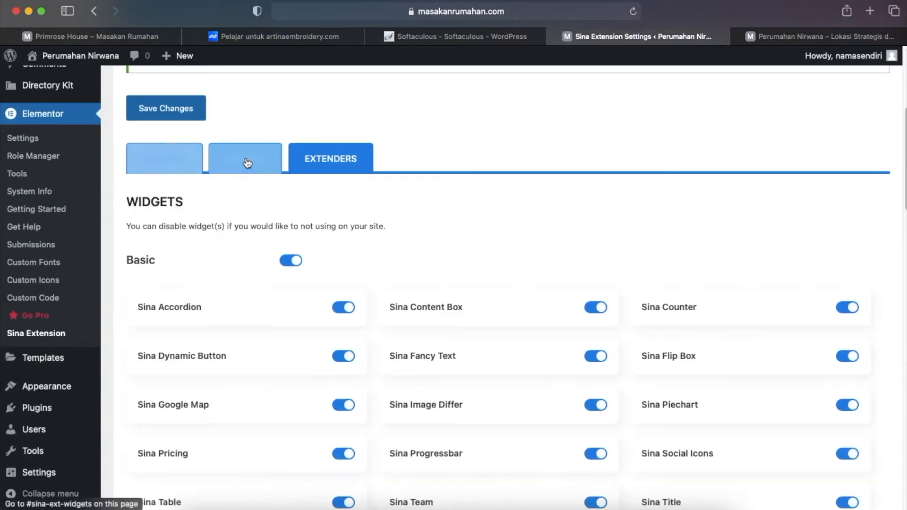
{"action": "scroll", "coordinate": [363, 283], "scroll_direction": "down", "scroll_amount": 5}
{"action": "scroll", "coordinate": [473, 302], "scroll_direction": "down", "scroll_amount": 12}
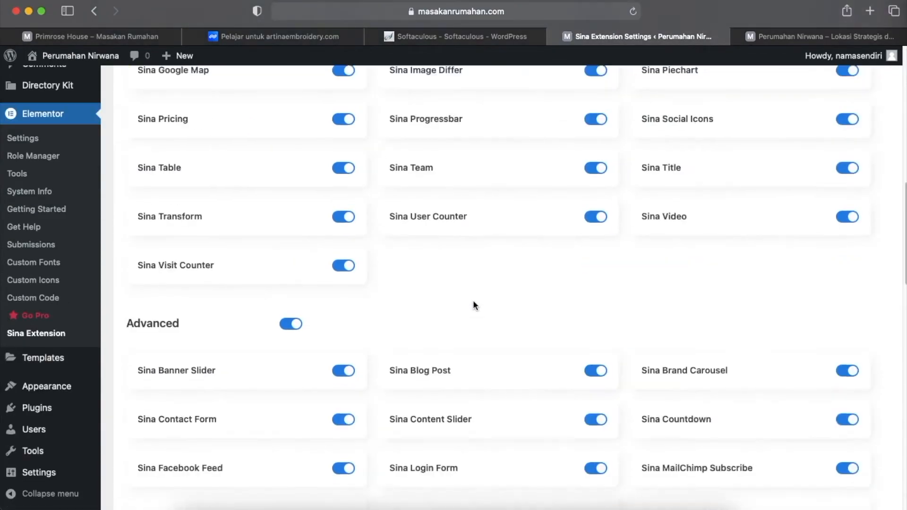
{"action": "scroll", "coordinate": [473, 307], "scroll_direction": "down", "scroll_amount": 3}
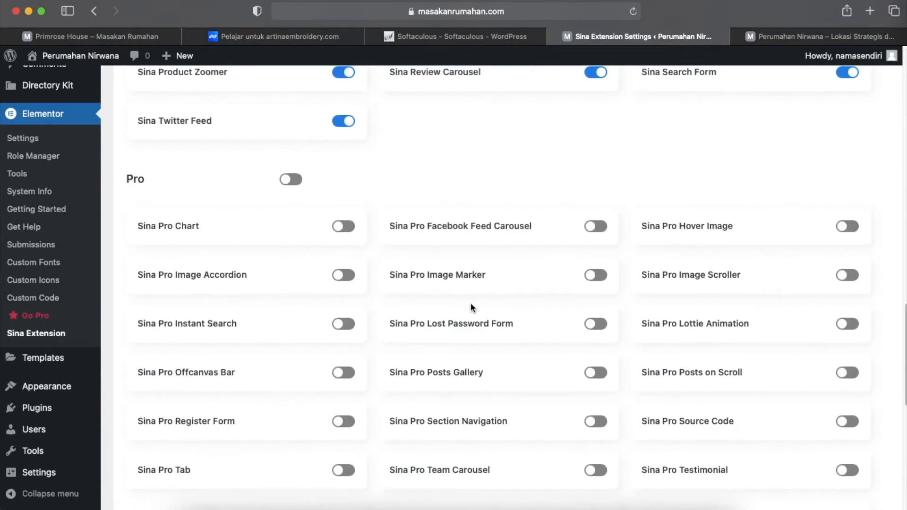
{"action": "scroll", "coordinate": [349, 222], "scroll_direction": "down", "scroll_amount": 1}
{"action": "scroll", "coordinate": [430, 250], "scroll_direction": "down", "scroll_amount": 7}
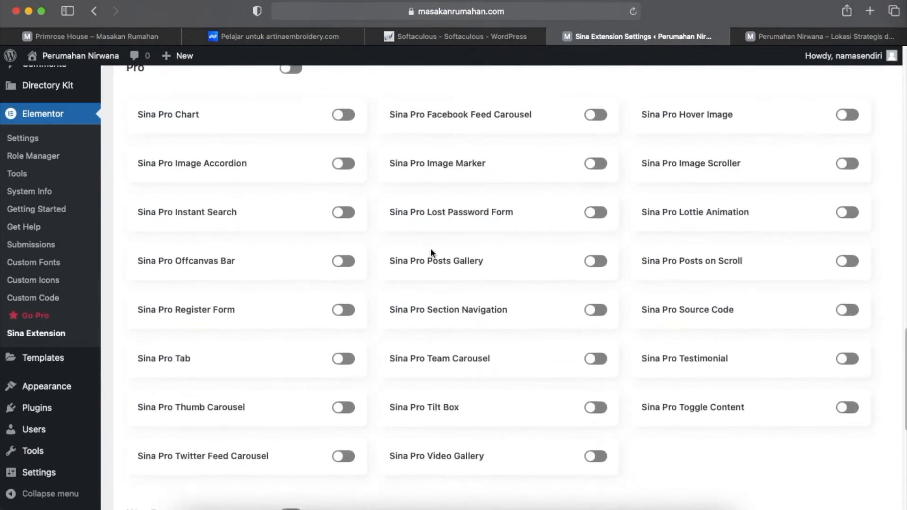
{"action": "scroll", "coordinate": [407, 273], "scroll_direction": "down", "scroll_amount": 3}
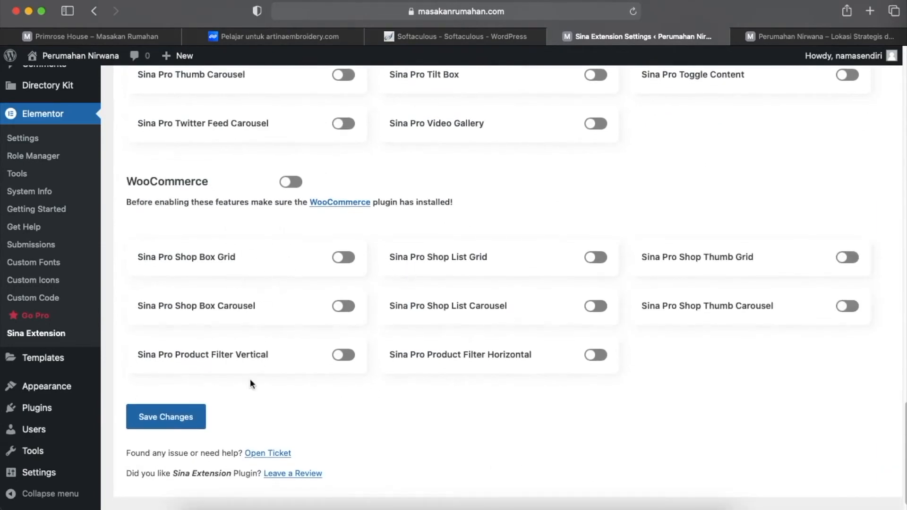
{"action": "left_click", "coordinate": [189, 421]}
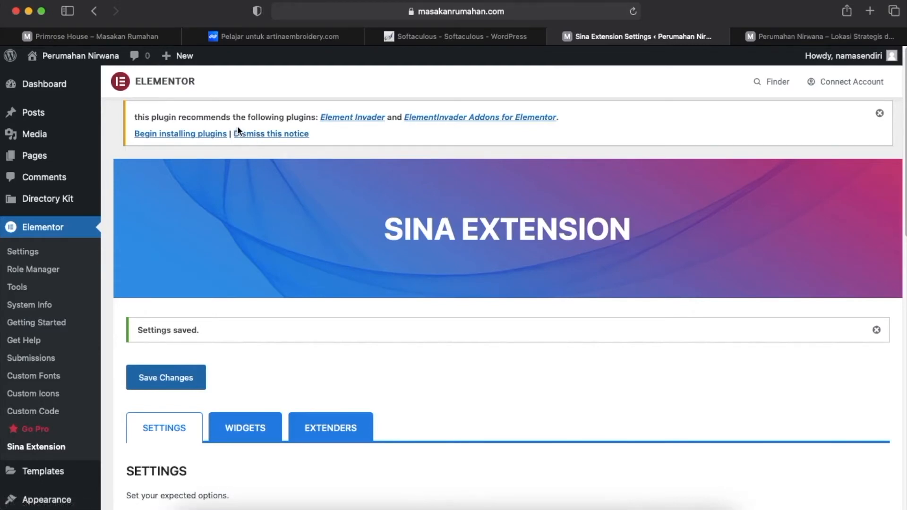
Return to Installed Plugins to confirm all four plugins are active
{"action": "scroll", "coordinate": [112, 265], "scroll_direction": "down", "scroll_amount": 3}
{"action": "mouse_move", "coordinate": [55, 411]}
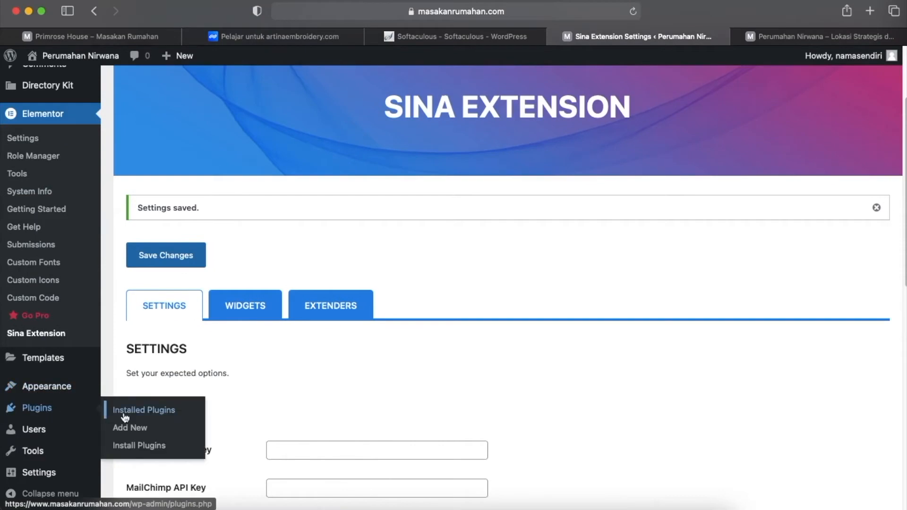
{"action": "left_click", "coordinate": [126, 409]}
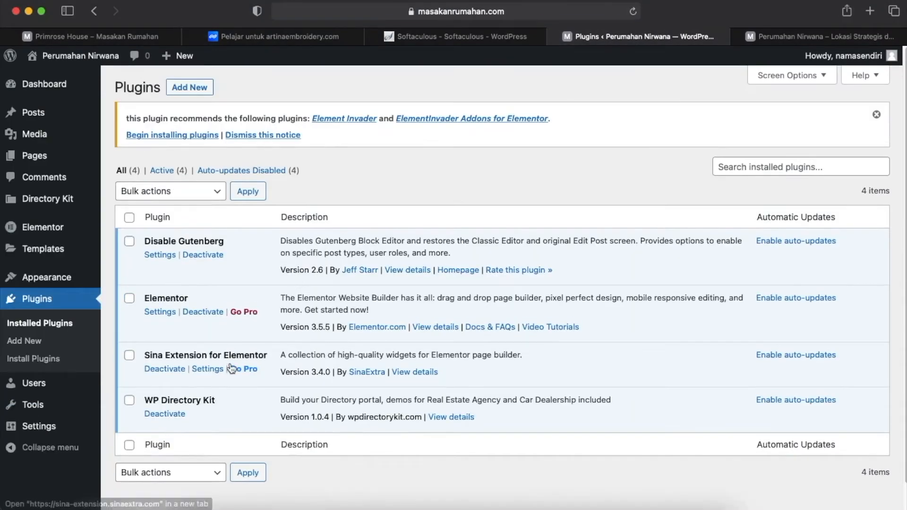
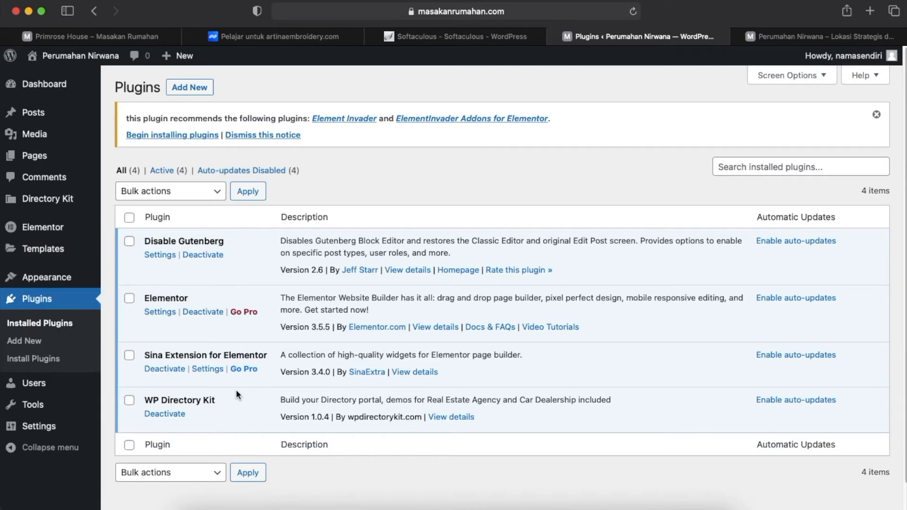
Install the ElementInvader Addons for Elementor plugin from the notice and activate it in Installed Plugins
{"action": "left_click", "coordinate": [443, 119]}
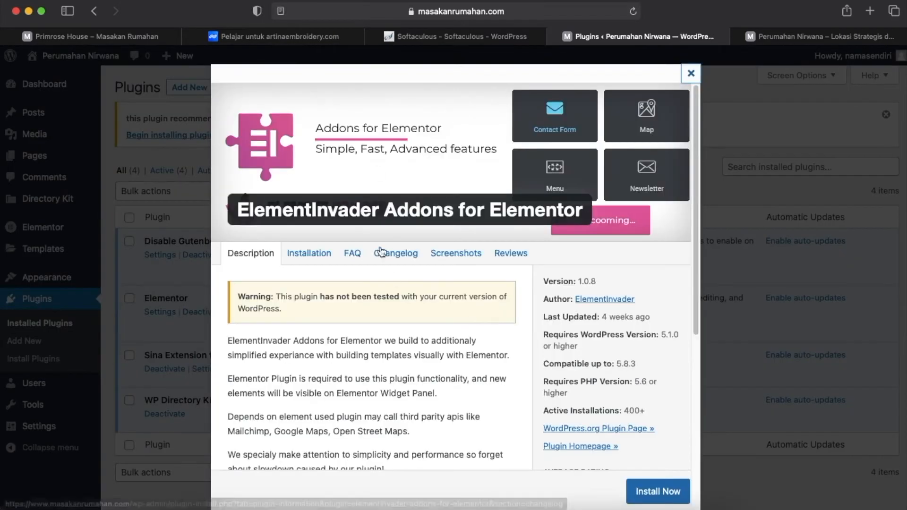
{"action": "scroll", "coordinate": [659, 489], "scroll_direction": "down", "scroll_amount": 5}
{"action": "left_click", "coordinate": [659, 489]}
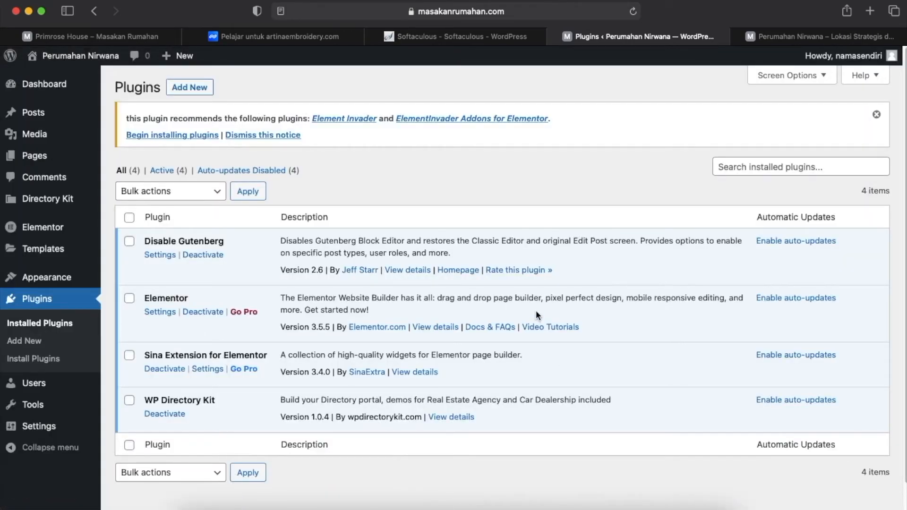
{"action": "left_click", "coordinate": [39, 325]}
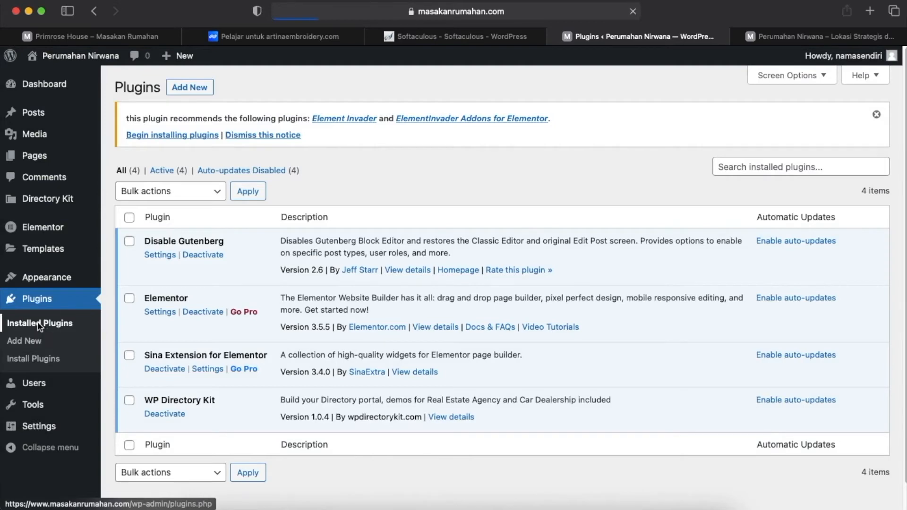
{"action": "scroll", "coordinate": [356, 312], "scroll_direction": "down", "scroll_amount": 3}
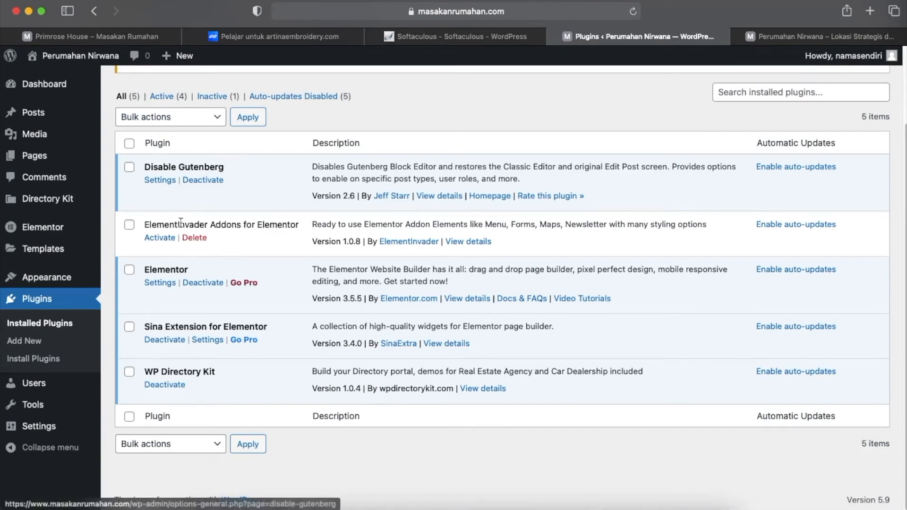
{"action": "left_click", "coordinate": [130, 228]}
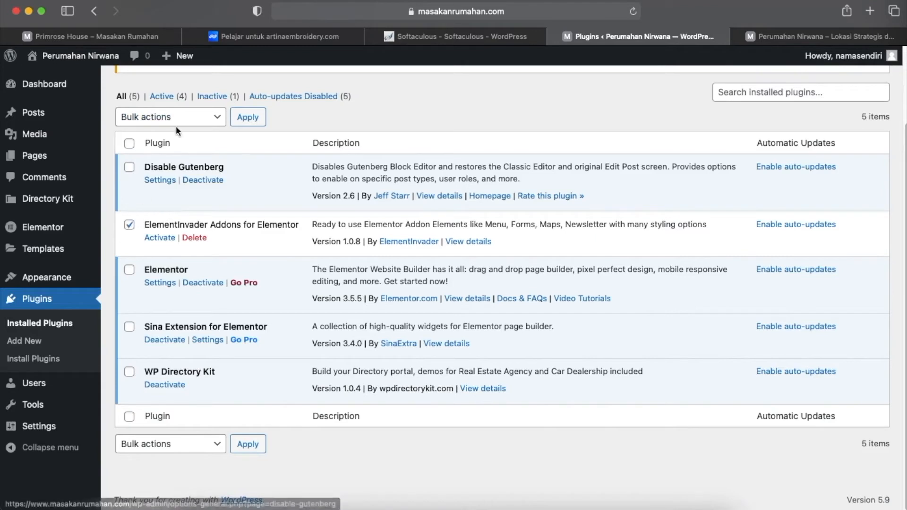
{"action": "left_click", "coordinate": [158, 238]}
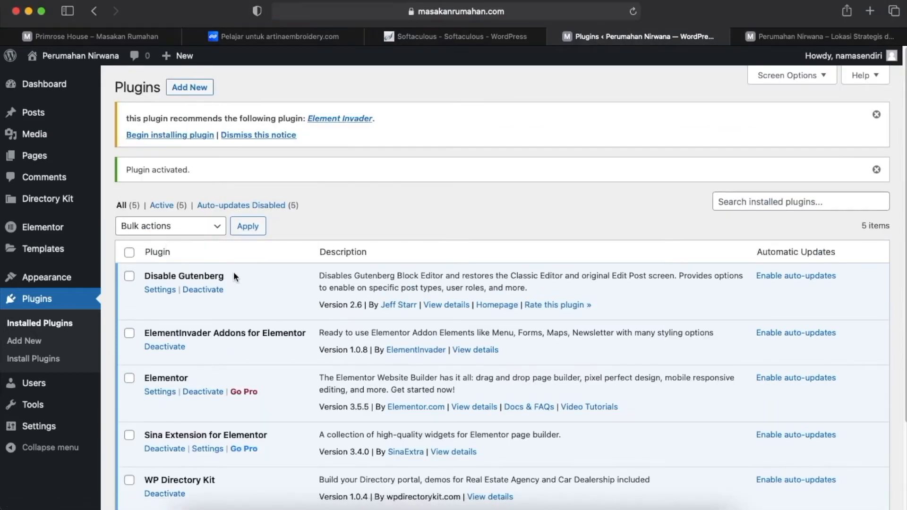
Dismiss the plugin recommendation notice on the Plugins page
{"action": "scroll", "coordinate": [233, 272], "scroll_direction": "down", "scroll_amount": 5}
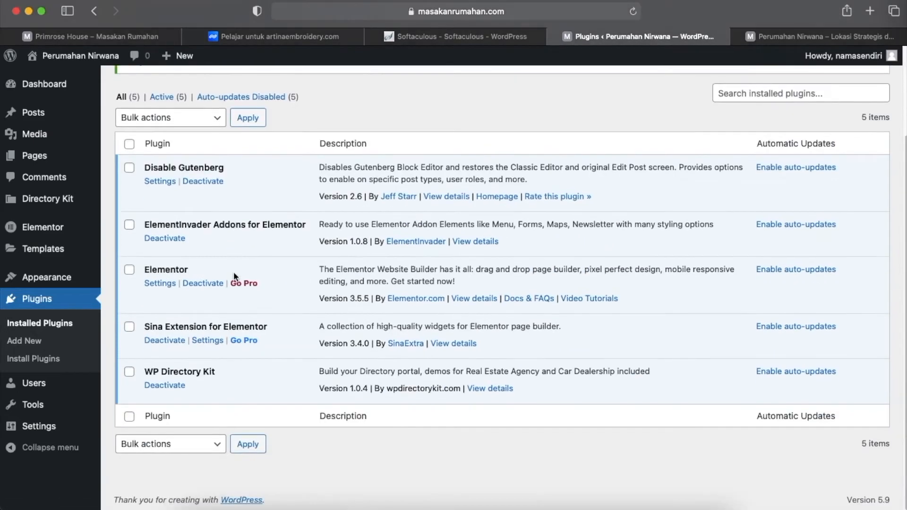
{"action": "scroll", "coordinate": [234, 271], "scroll_direction": "up", "scroll_amount": 5}
{"action": "scroll", "coordinate": [233, 271], "scroll_direction": "down", "scroll_amount": 3}
{"action": "scroll", "coordinate": [233, 272], "scroll_direction": "up", "scroll_amount": 2}
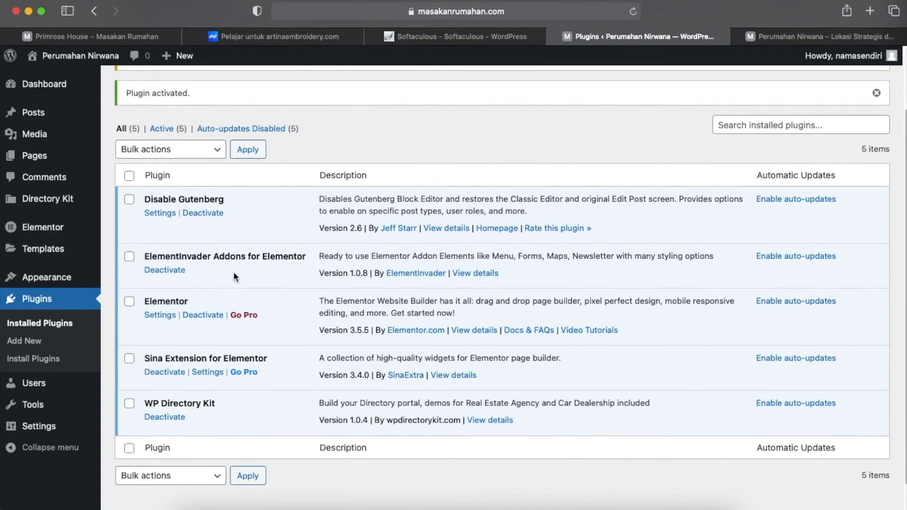
{"action": "scroll", "coordinate": [231, 166], "scroll_direction": "up", "scroll_amount": 4}
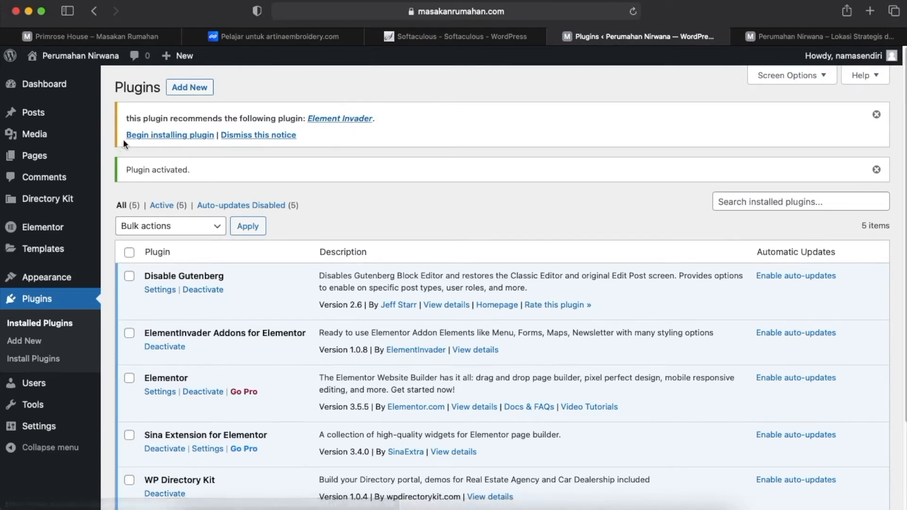
{"action": "left_click", "coordinate": [256, 140]}
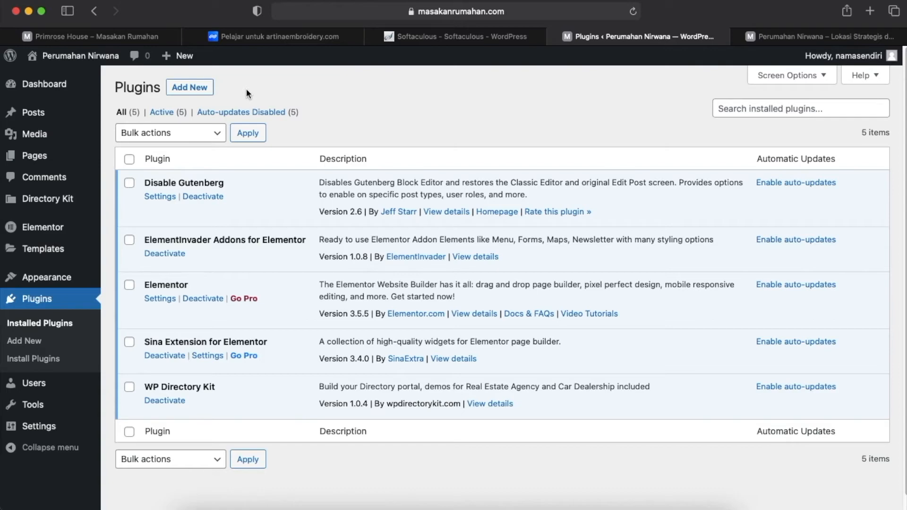
{"action": "left_click", "coordinate": [191, 89]}
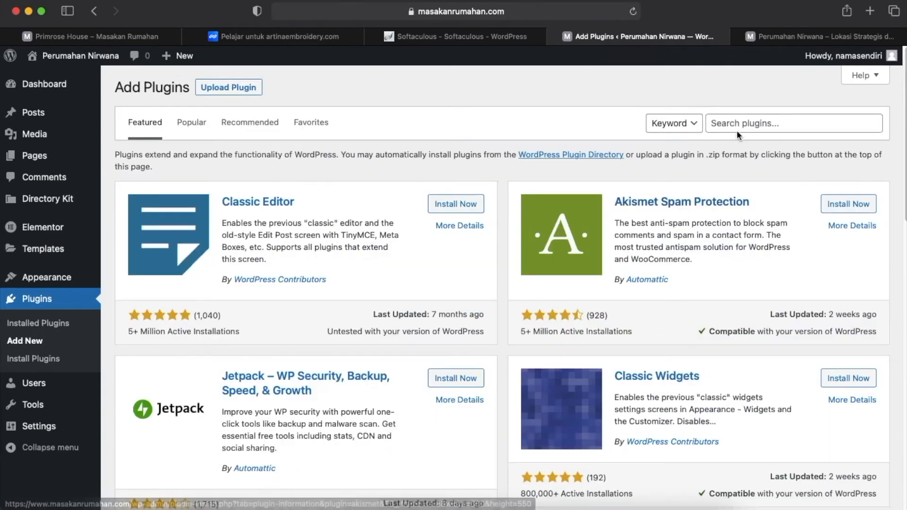
Search 'social chat', install and activate Social Chat, then reload the front page to see its WhatsApp button
{"action": "left_click", "coordinate": [738, 123]}
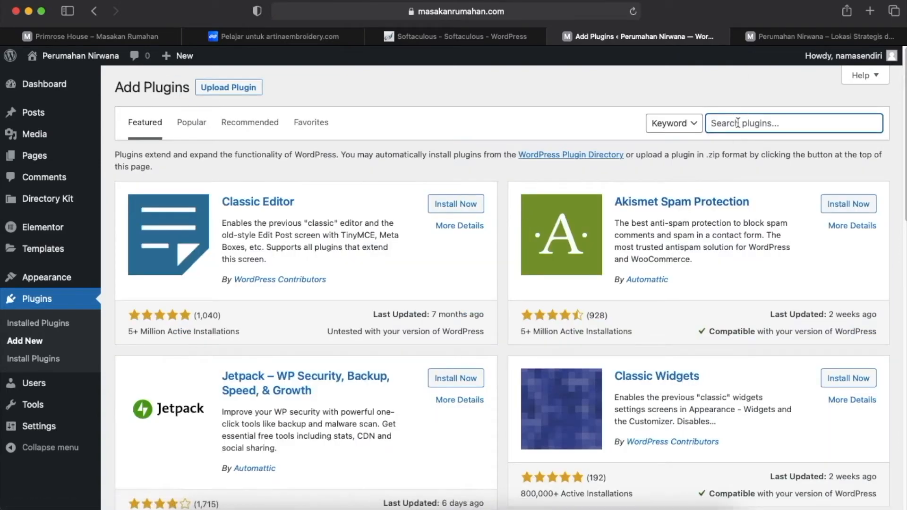
{"action": "type", "text": "social chat"}
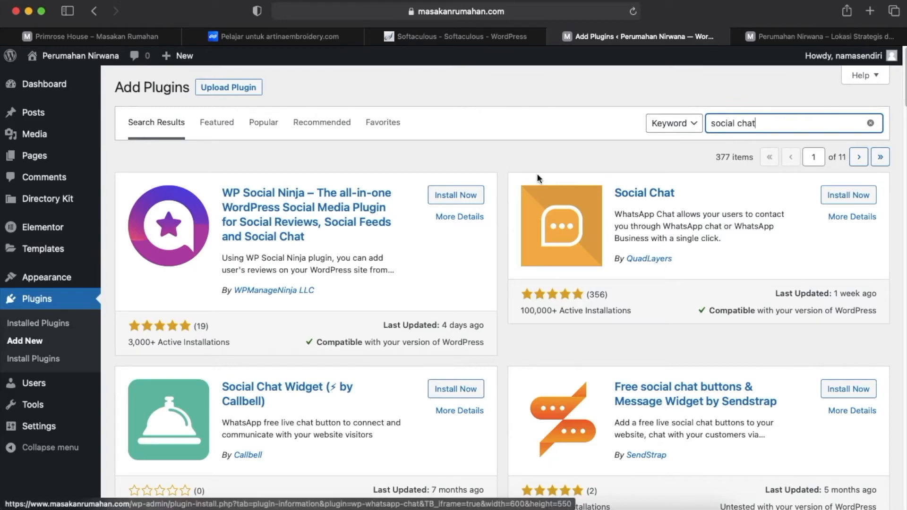
{"action": "left_click", "coordinate": [846, 195]}
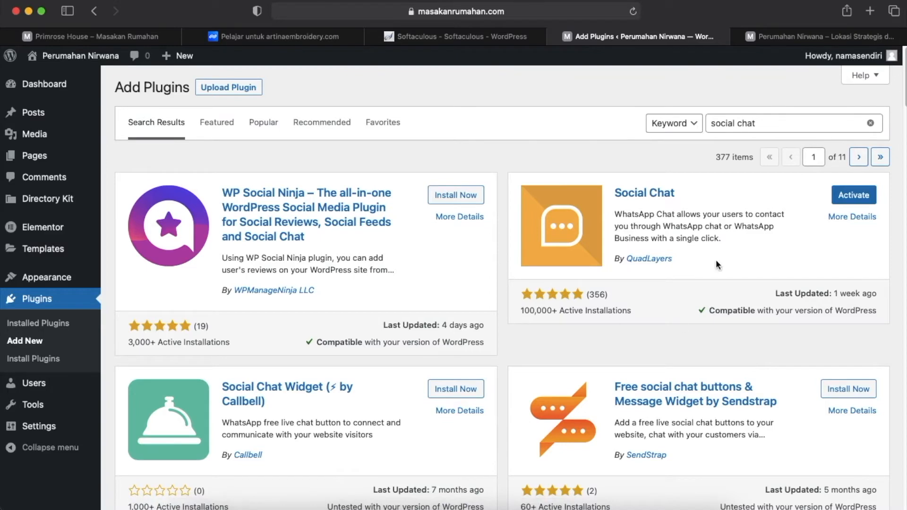
{"action": "left_click", "coordinate": [859, 197]}
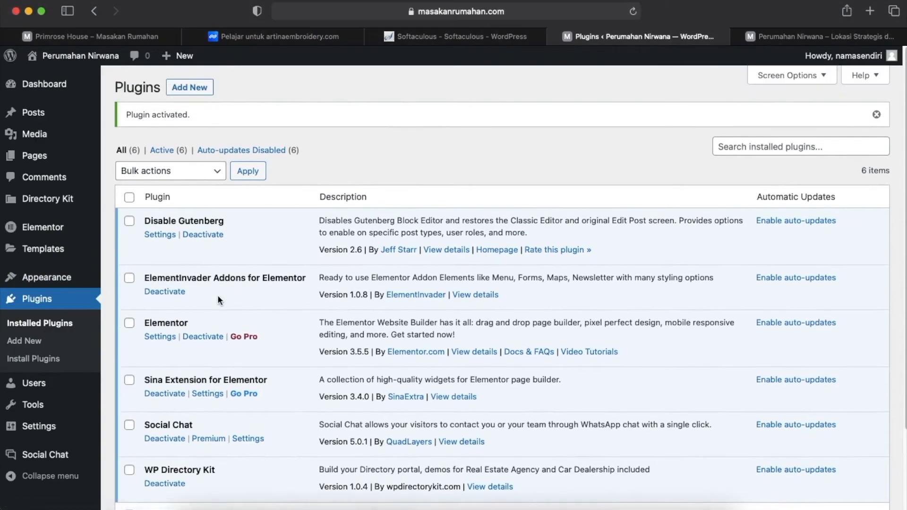
{"action": "left_click", "coordinate": [806, 36]}
{"action": "left_click", "coordinate": [206, 122]}
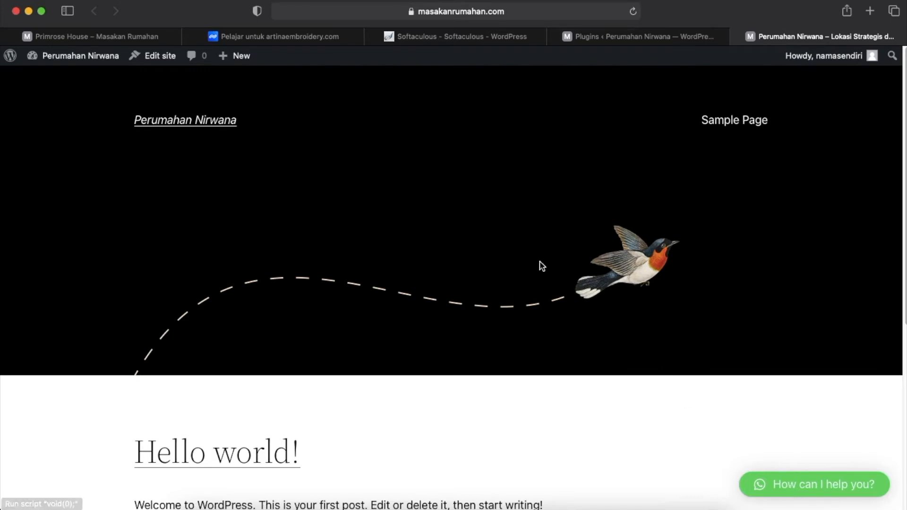
Activate the Twenty Twenty theme and reload the front page to view it
{"action": "left_click", "coordinate": [600, 36]}
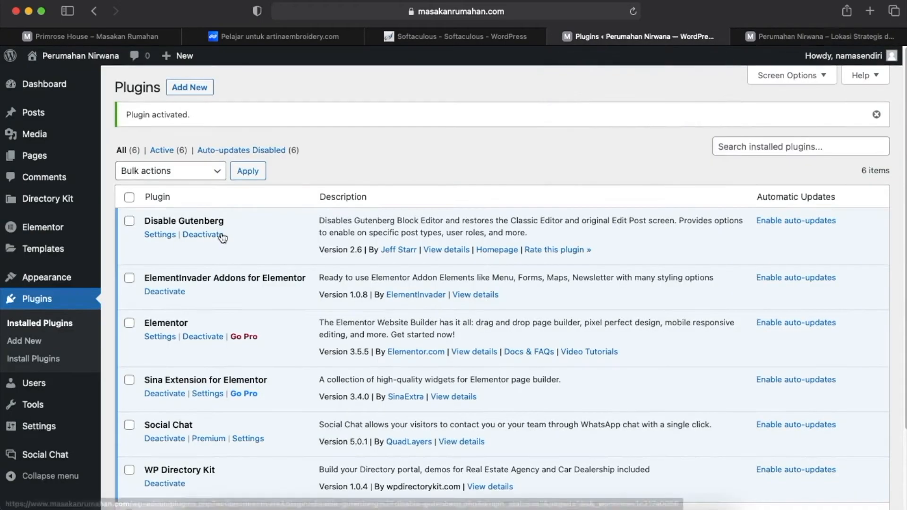
{"action": "mouse_move", "coordinate": [62, 273]}
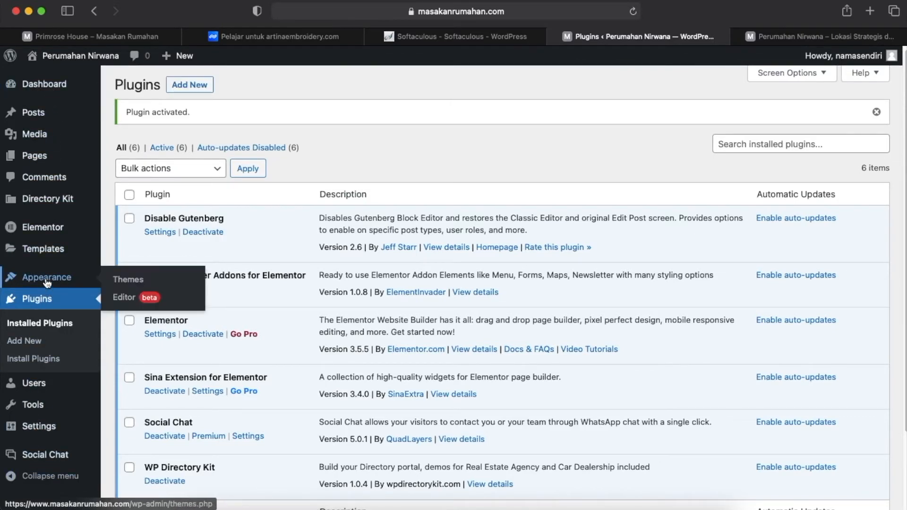
{"action": "left_click", "coordinate": [132, 281]}
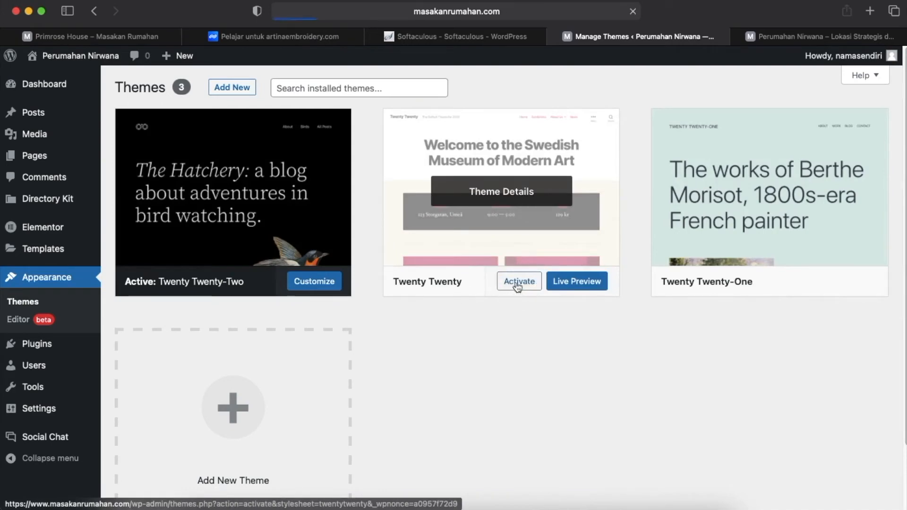
{"action": "left_click", "coordinate": [518, 286]}
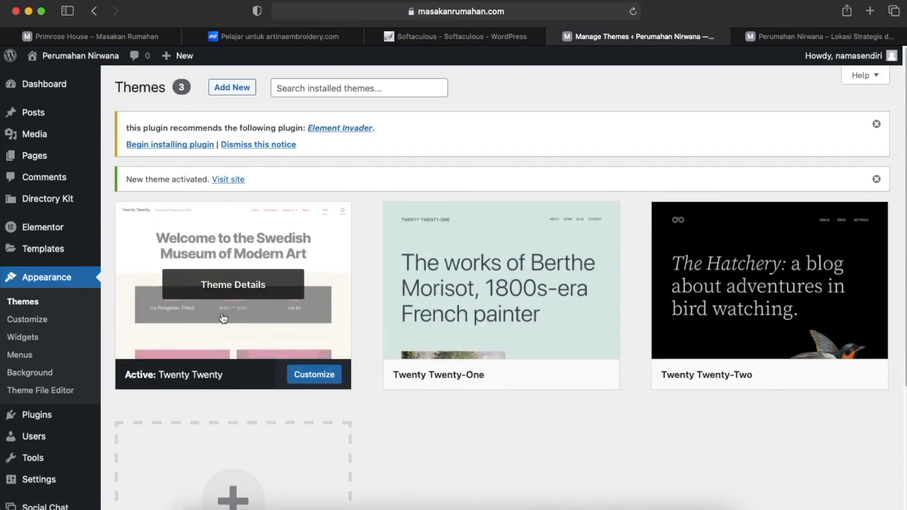
{"action": "left_click", "coordinate": [792, 38]}
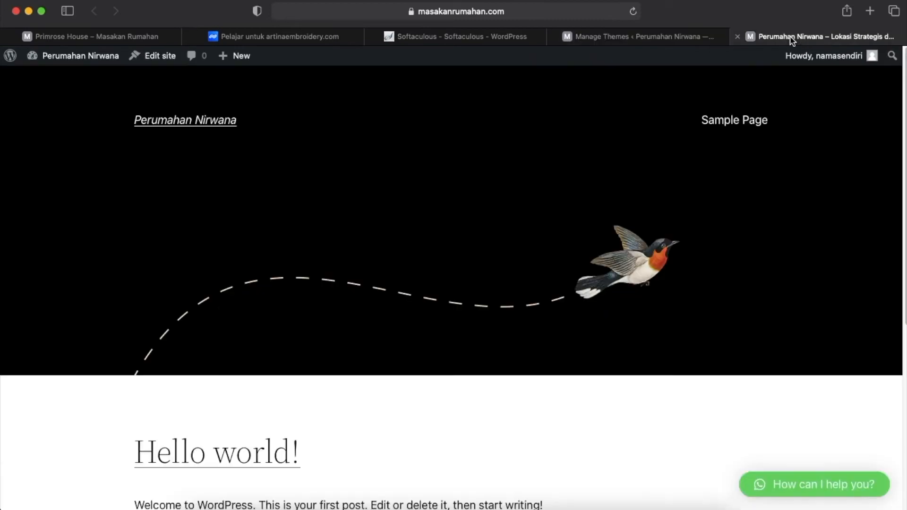
{"action": "left_click", "coordinate": [196, 121]}
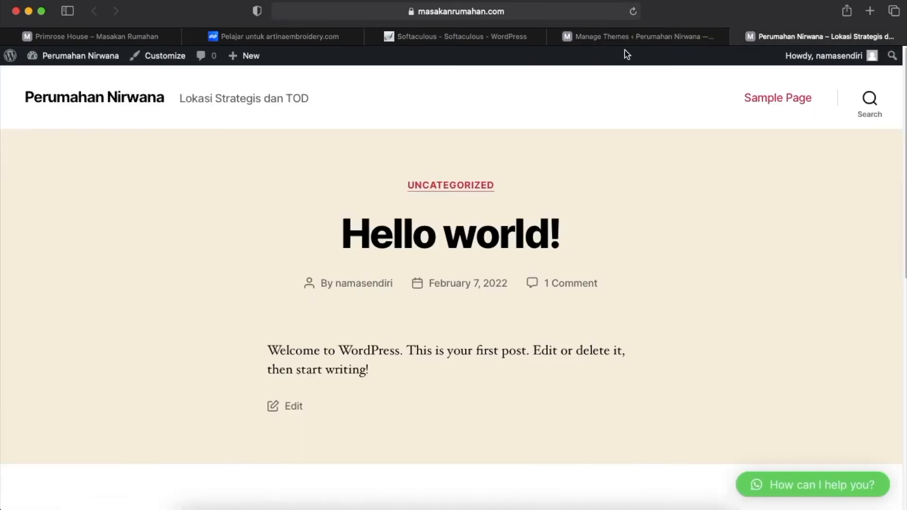
{"action": "scroll", "coordinate": [622, 158], "scroll_direction": "down", "scroll_amount": 10}
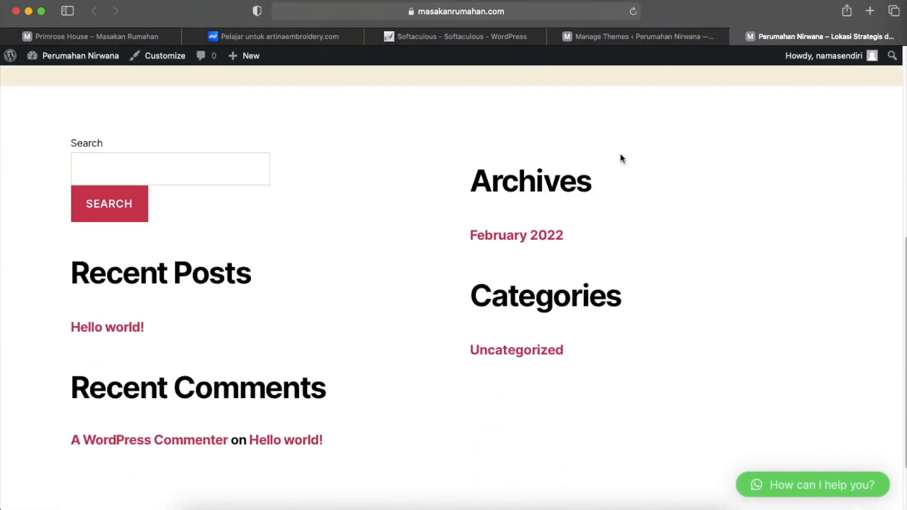
Activate Twenty Twenty-One instead and check the front page's new layout
{"action": "left_click", "coordinate": [607, 36]}
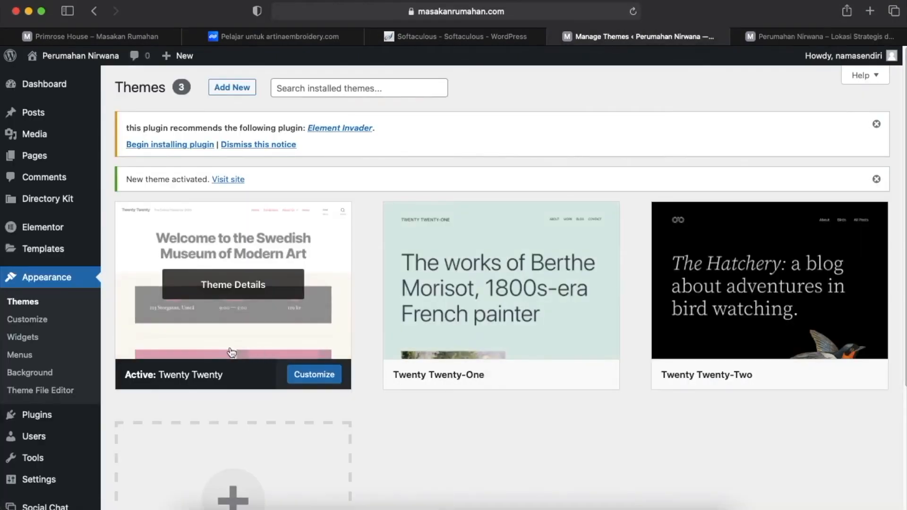
{"action": "left_click", "coordinate": [792, 37]}
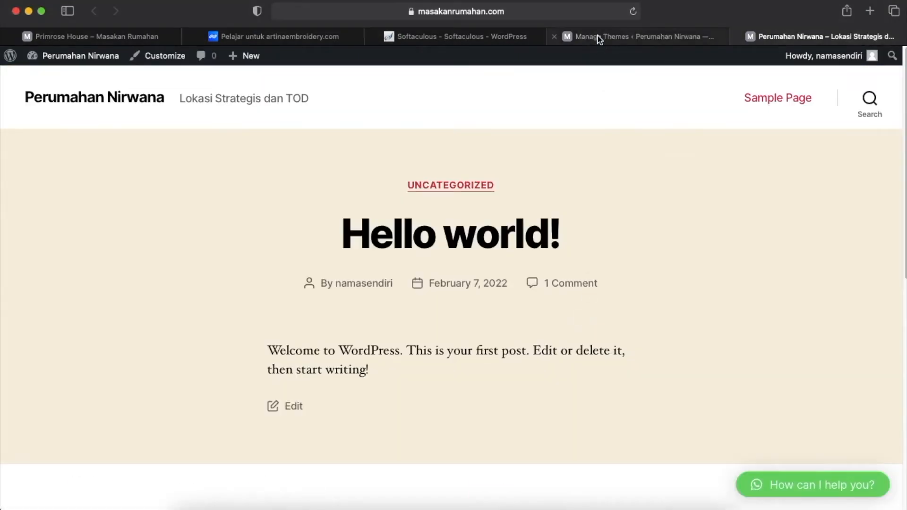
{"action": "left_click", "coordinate": [597, 36]}
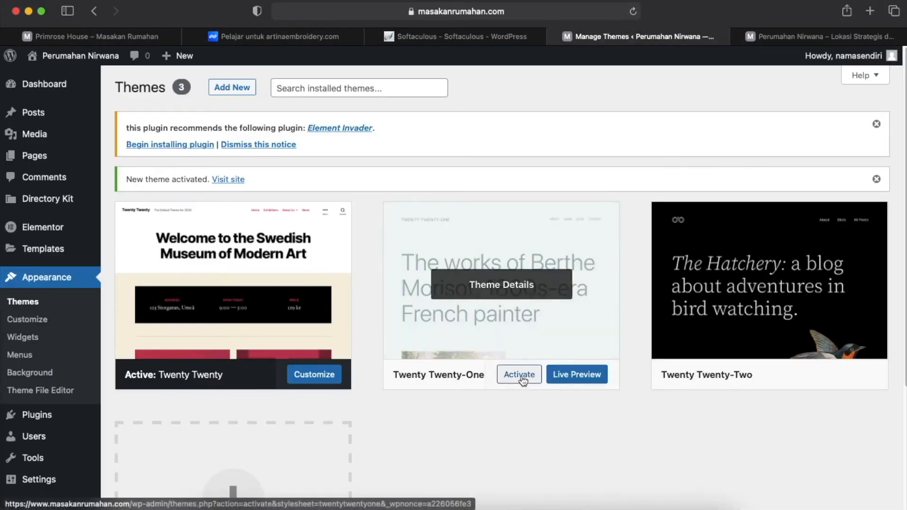
{"action": "left_click", "coordinate": [520, 376]}
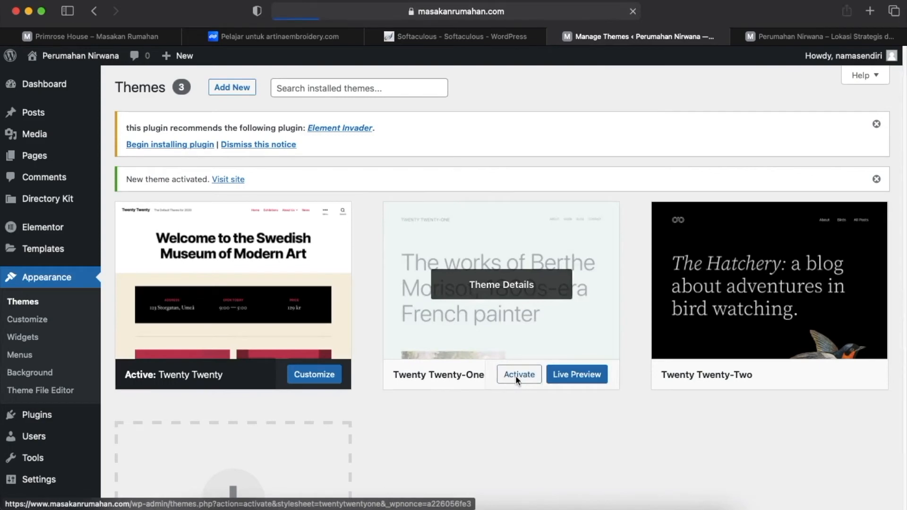
{"action": "left_click", "coordinate": [760, 38]}
{"action": "left_click", "coordinate": [640, 16]}
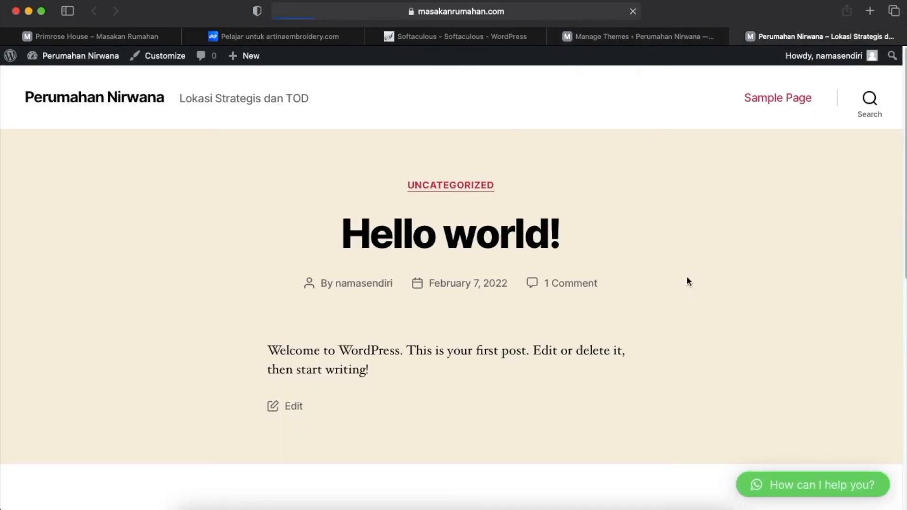
{"action": "scroll", "coordinate": [685, 290], "scroll_direction": "down", "scroll_amount": 10}
{"action": "scroll", "coordinate": [684, 309], "scroll_direction": "up", "scroll_amount": 10}
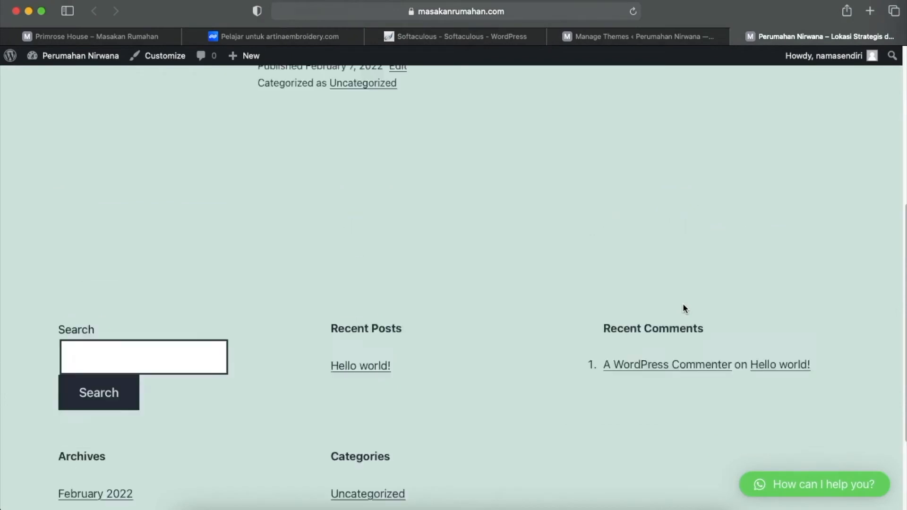
{"action": "left_click", "coordinate": [606, 36]}
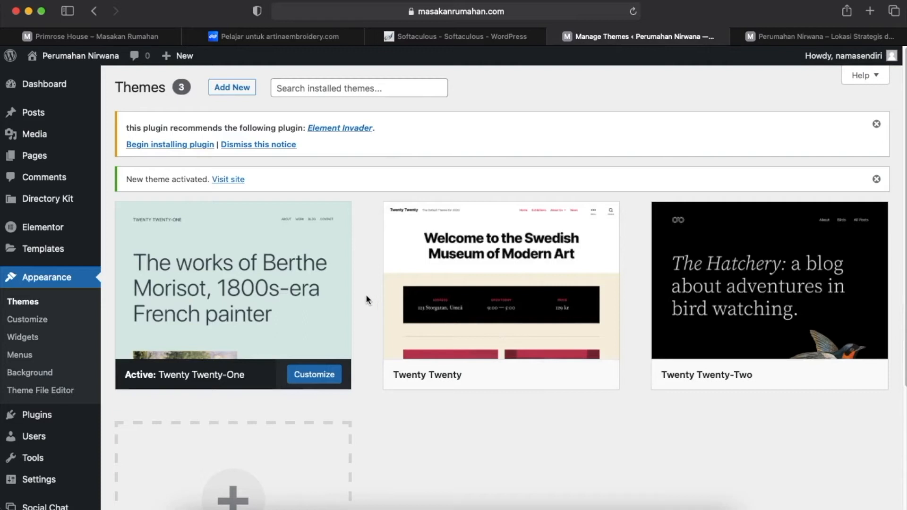
{"action": "mouse_move", "coordinate": [276, 217]}
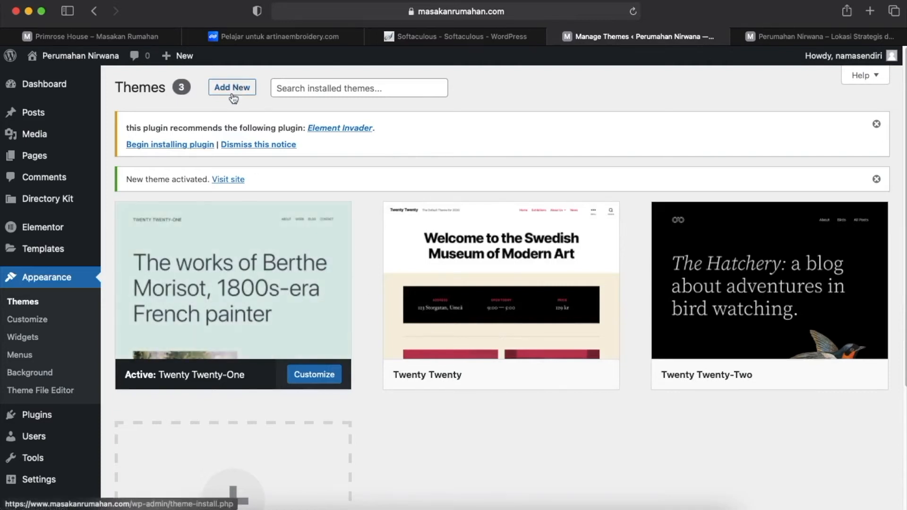
Search the theme directory for 'kadence', install and activate Kadence, then view the front page
{"action": "left_click", "coordinate": [26, 306]}
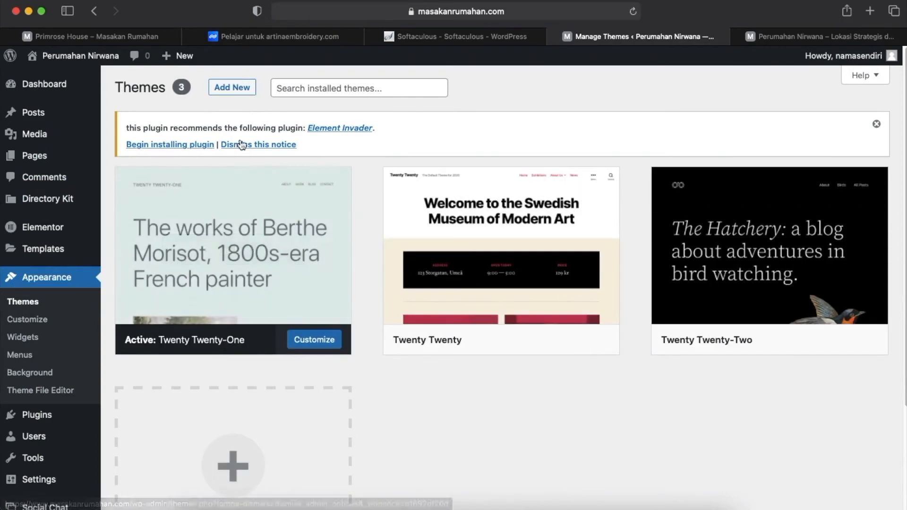
{"action": "left_click", "coordinate": [236, 90]}
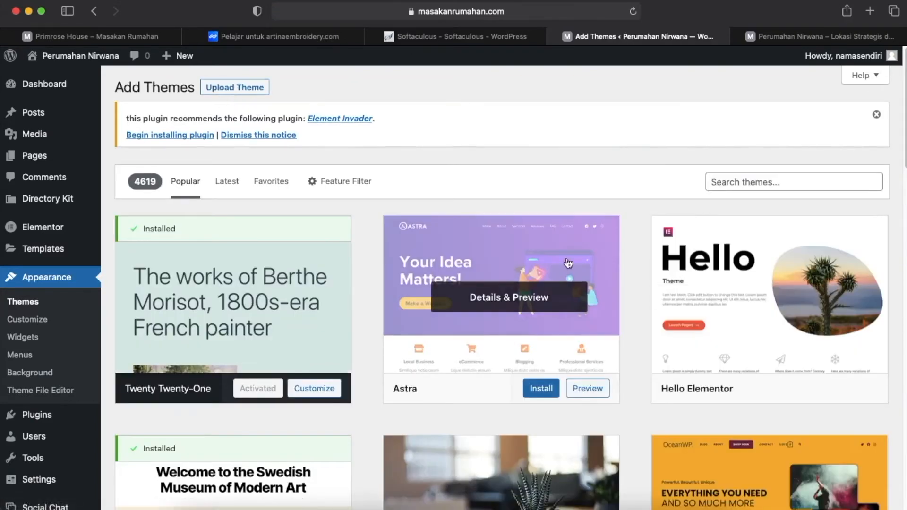
{"action": "left_click", "coordinate": [741, 184]}
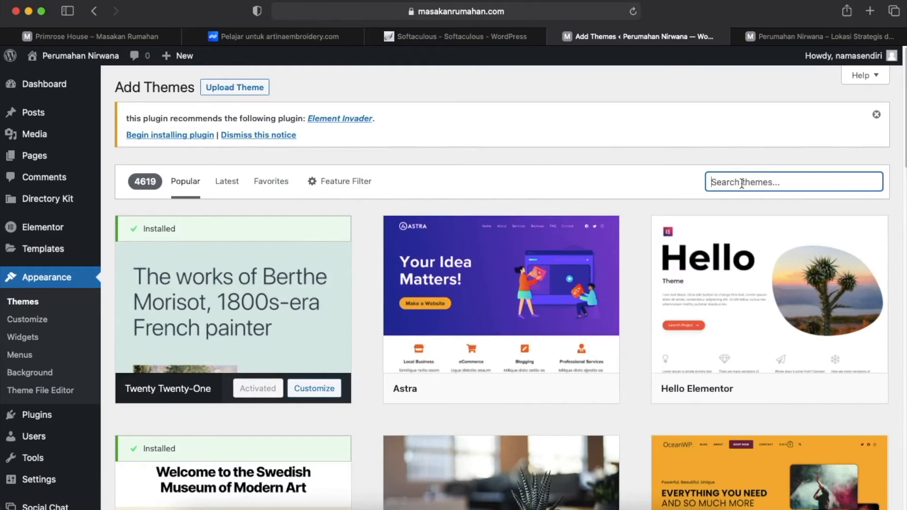
{"action": "type", "text": "kadence"}
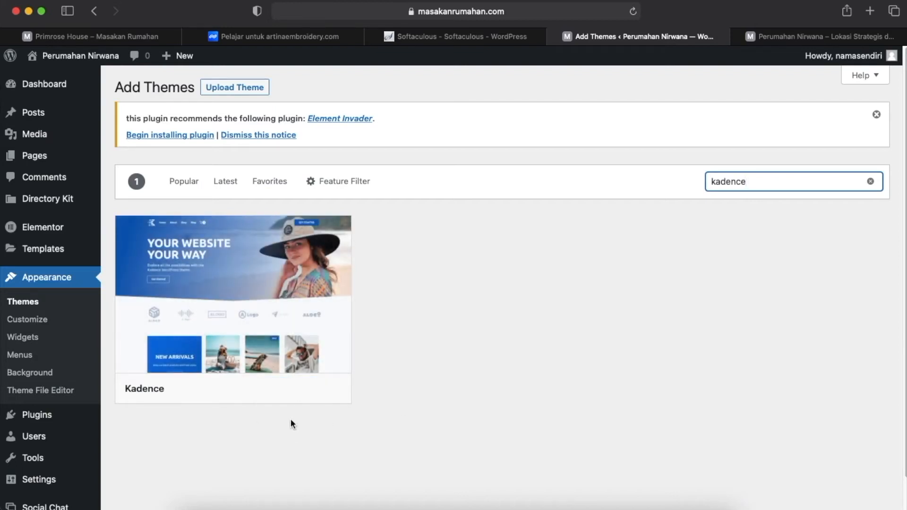
{"action": "left_click", "coordinate": [277, 392]}
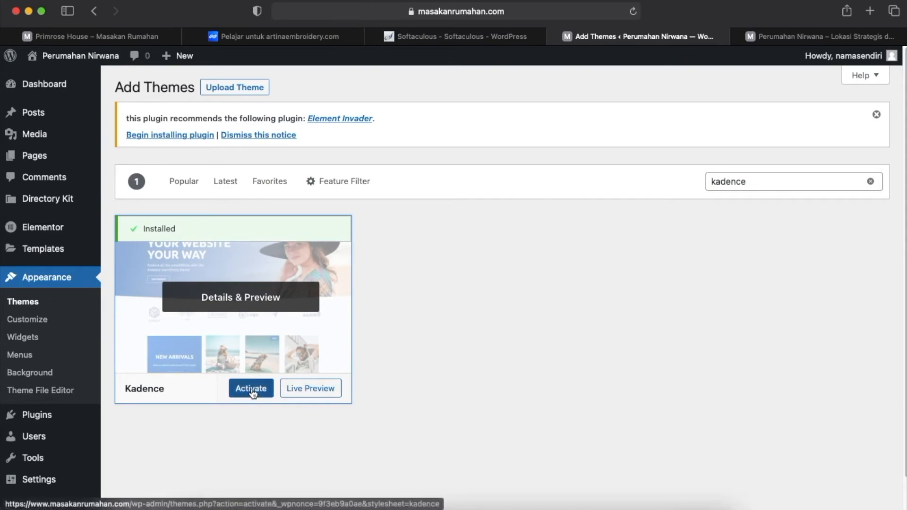
{"action": "left_click", "coordinate": [252, 388]}
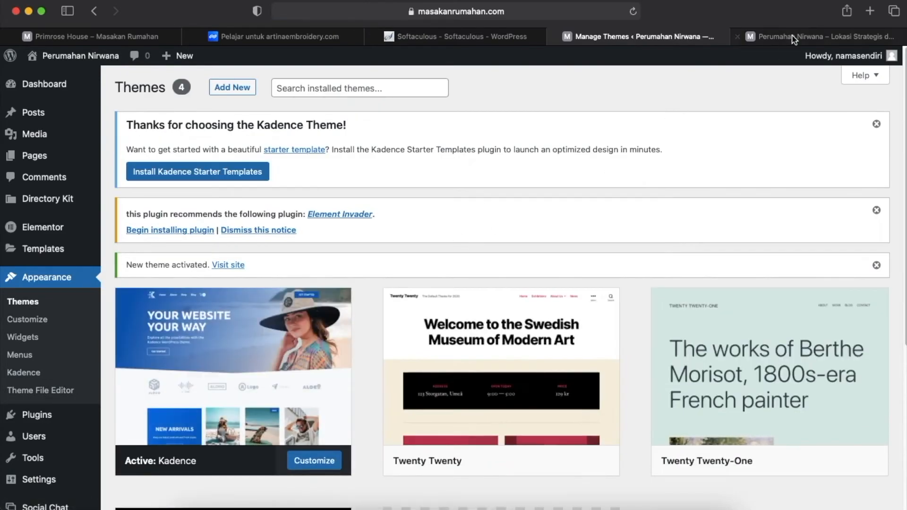
{"action": "left_click", "coordinate": [793, 40]}
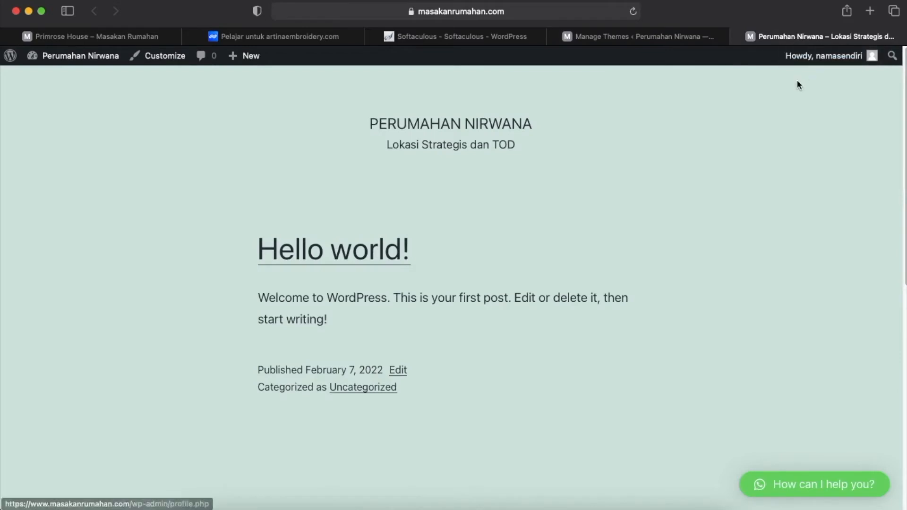
Reload the front page in the Kadence layout, then open Directory Kit's empty Listings page
{"action": "left_click", "coordinate": [633, 12]}
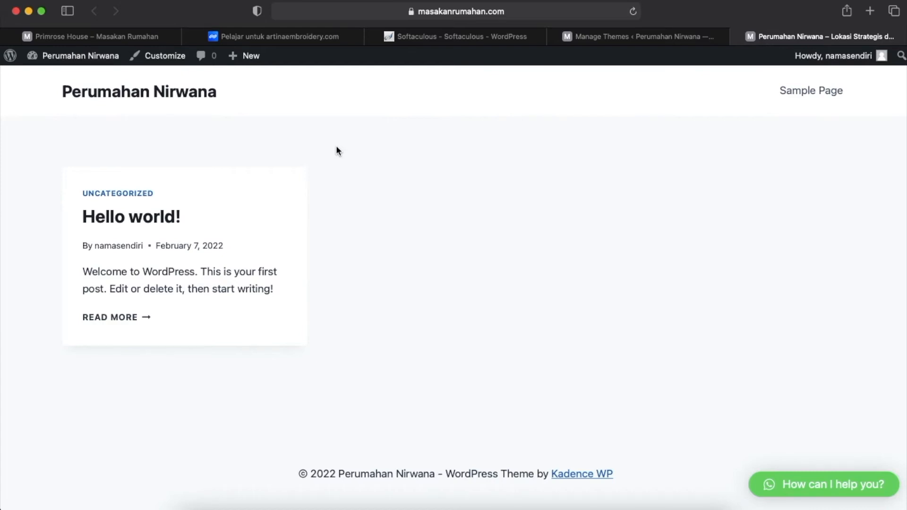
{"action": "left_click", "coordinate": [607, 38]}
{"action": "left_click", "coordinate": [56, 187]}
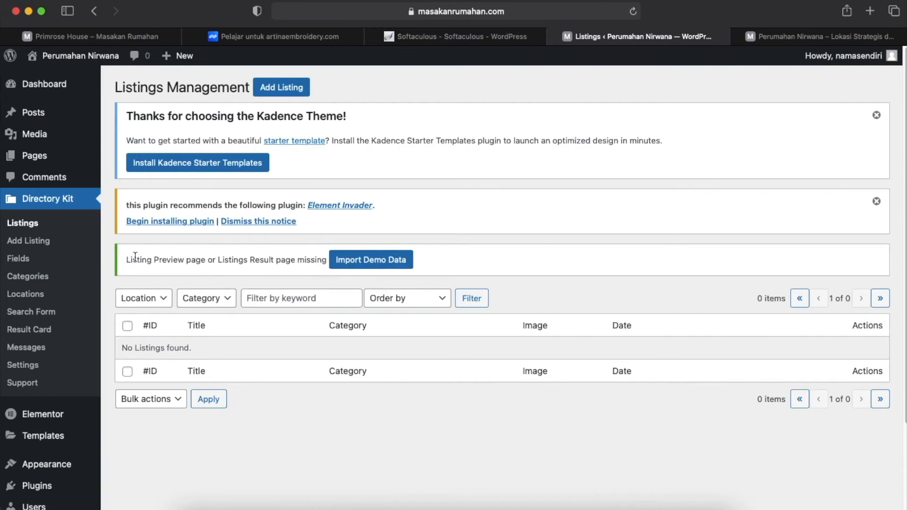
Import Directory Kit demo data with the portal version kept on Real Estate
{"action": "left_click", "coordinate": [372, 265]}
{"action": "scroll", "coordinate": [371, 264], "scroll_direction": "down", "scroll_amount": 3}
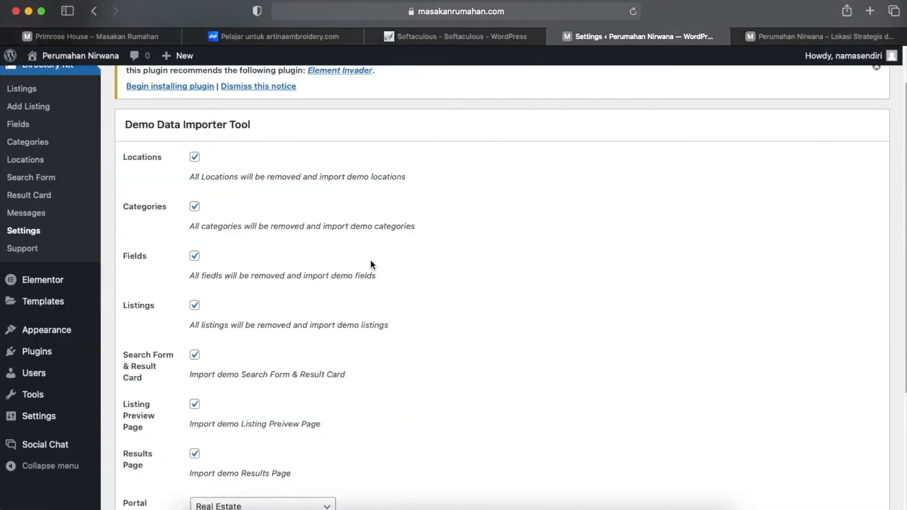
{"action": "scroll", "coordinate": [371, 262], "scroll_direction": "down", "scroll_amount": 3}
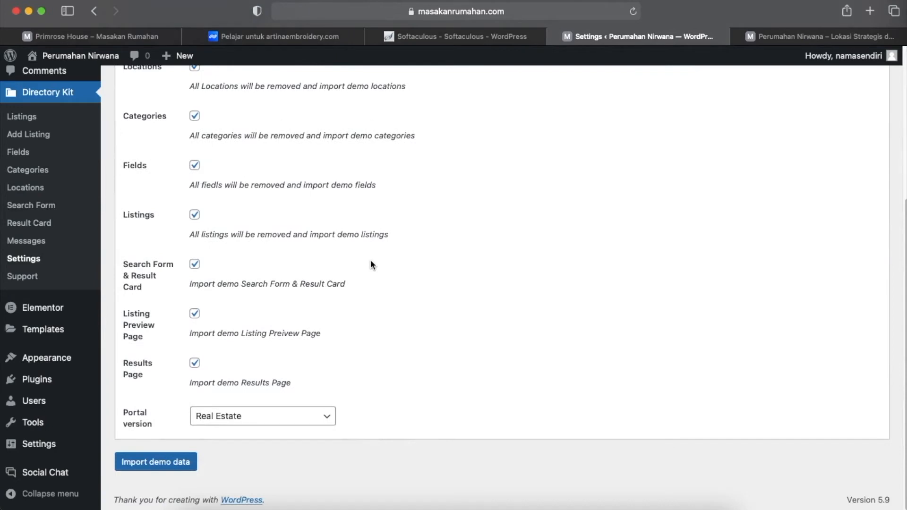
{"action": "left_click", "coordinate": [267, 416]}
{"action": "left_click", "coordinate": [267, 414]}
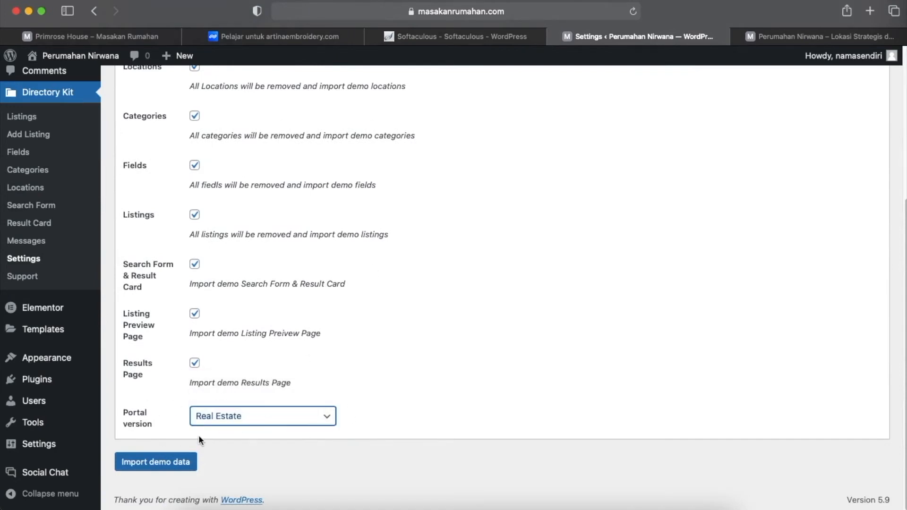
{"action": "left_click", "coordinate": [172, 465]}
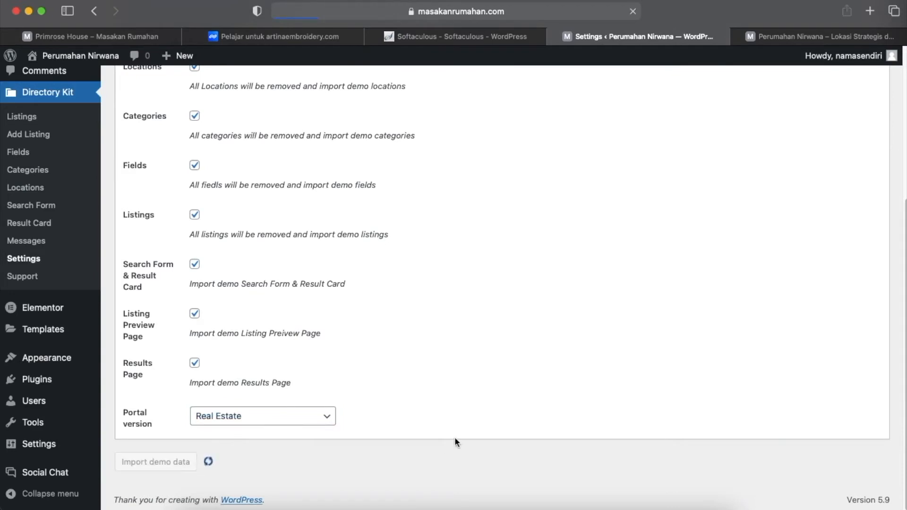
{"action": "scroll", "coordinate": [454, 437], "scroll_direction": "down", "scroll_amount": 2}
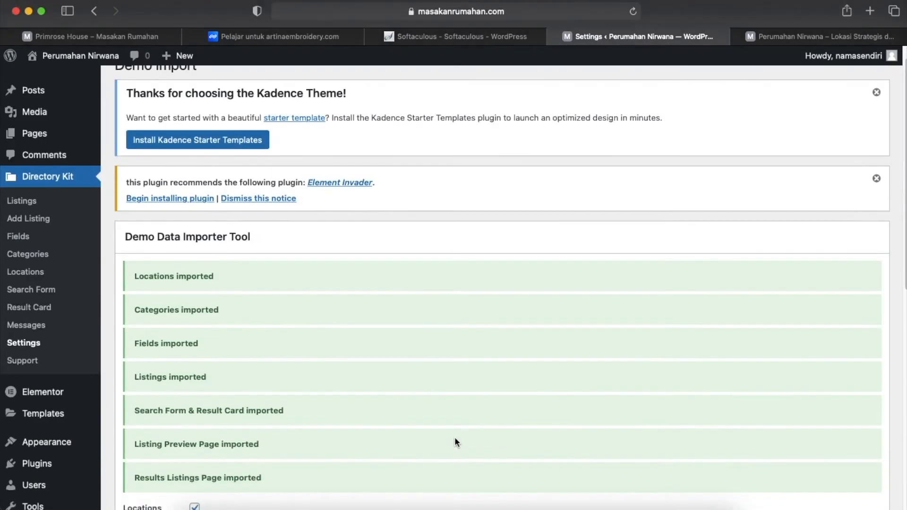
{"action": "scroll", "coordinate": [455, 437], "scroll_direction": "down", "scroll_amount": 5}
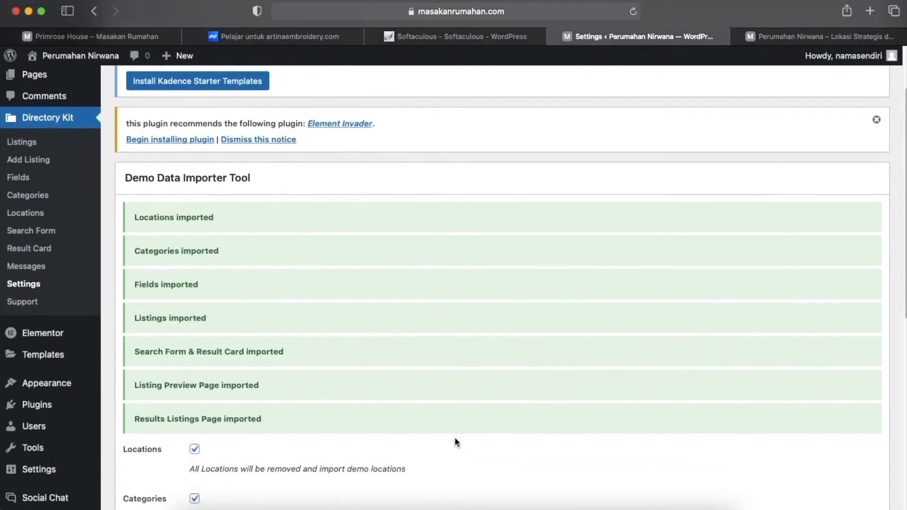
{"action": "scroll", "coordinate": [454, 437], "scroll_direction": "down", "scroll_amount": 10}
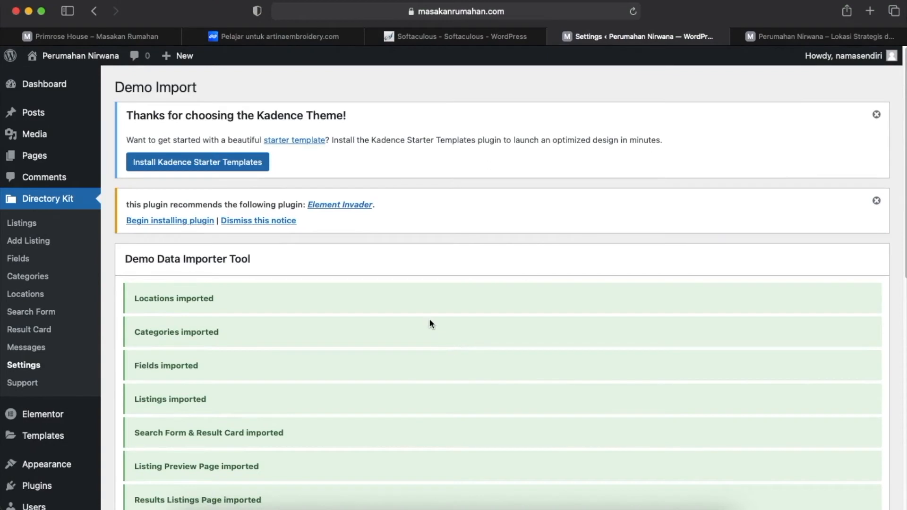
Reload the front page and scroll through the NexProperty map, search form and 15 listings
{"action": "left_click", "coordinate": [782, 40]}
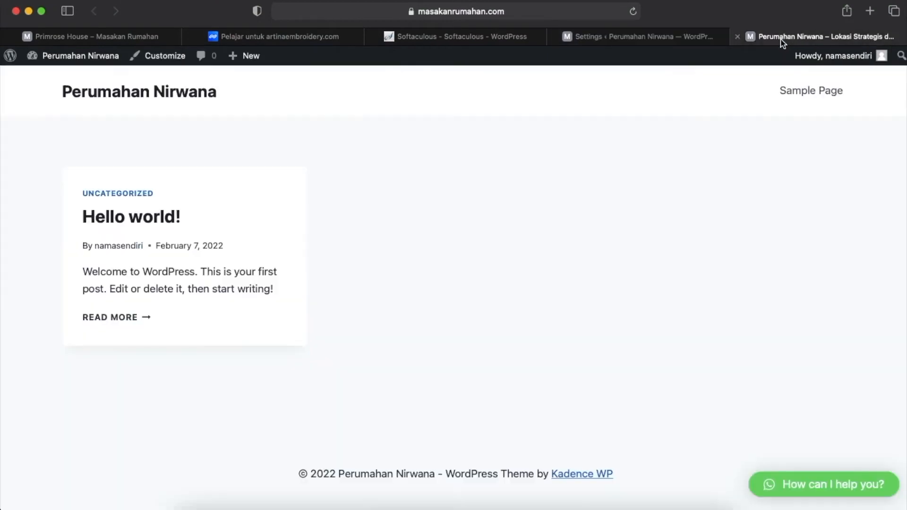
{"action": "left_click", "coordinate": [184, 93]}
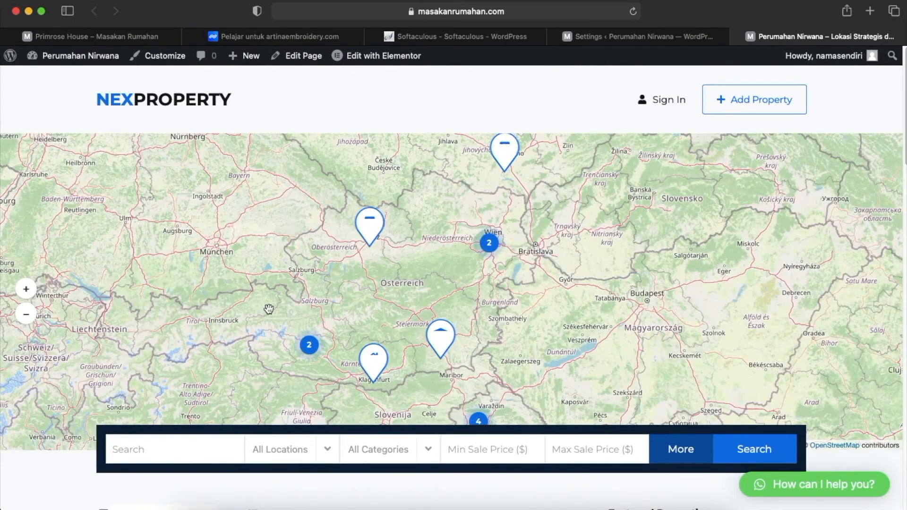
{"action": "scroll", "coordinate": [270, 308], "scroll_direction": "down", "scroll_amount": 10}
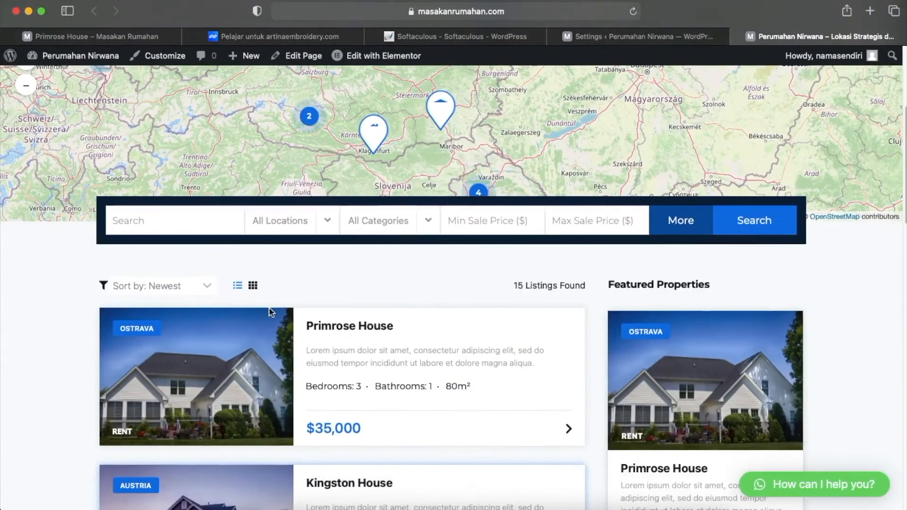
{"action": "scroll", "coordinate": [271, 312], "scroll_direction": "down", "scroll_amount": 8}
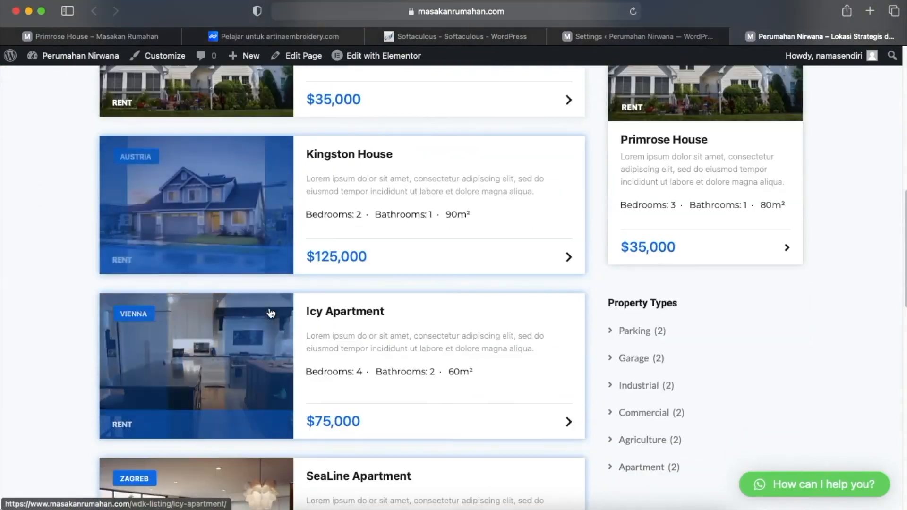
{"action": "scroll", "coordinate": [270, 313], "scroll_direction": "down", "scroll_amount": 10}
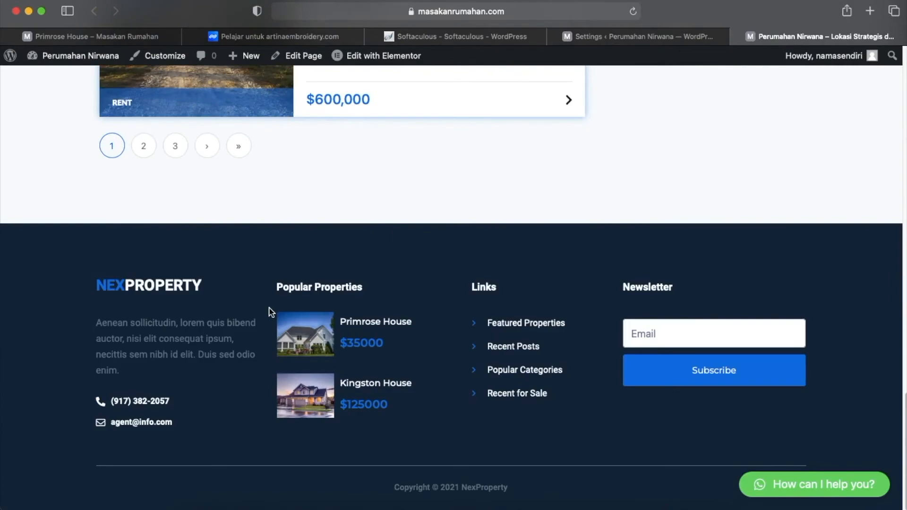
{"action": "scroll", "coordinate": [271, 313], "scroll_direction": "up", "scroll_amount": 20}
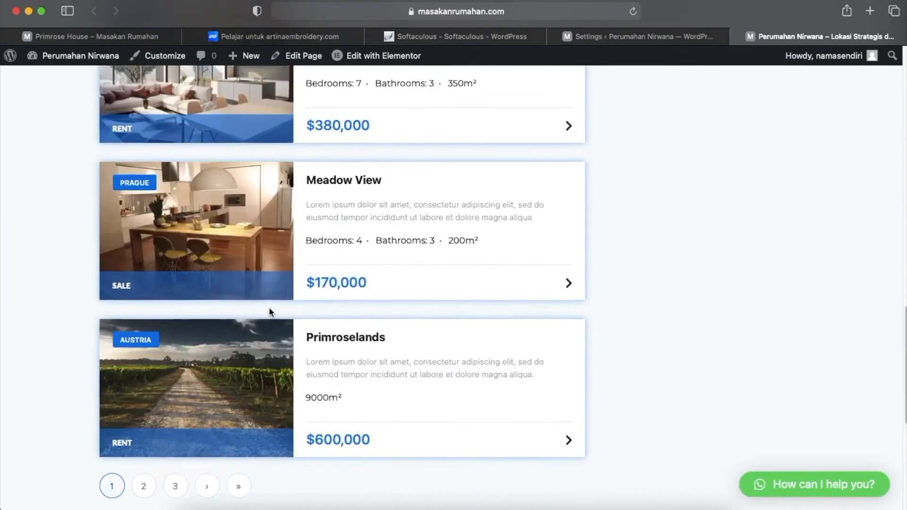
{"action": "scroll", "coordinate": [271, 312], "scroll_direction": "up", "scroll_amount": 3}
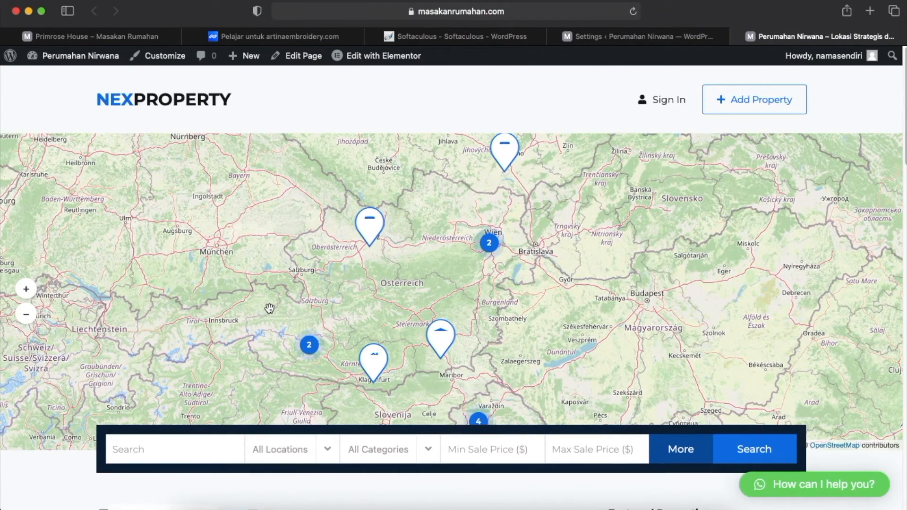
{"action": "scroll", "coordinate": [437, 219], "scroll_direction": "down", "scroll_amount": 15}
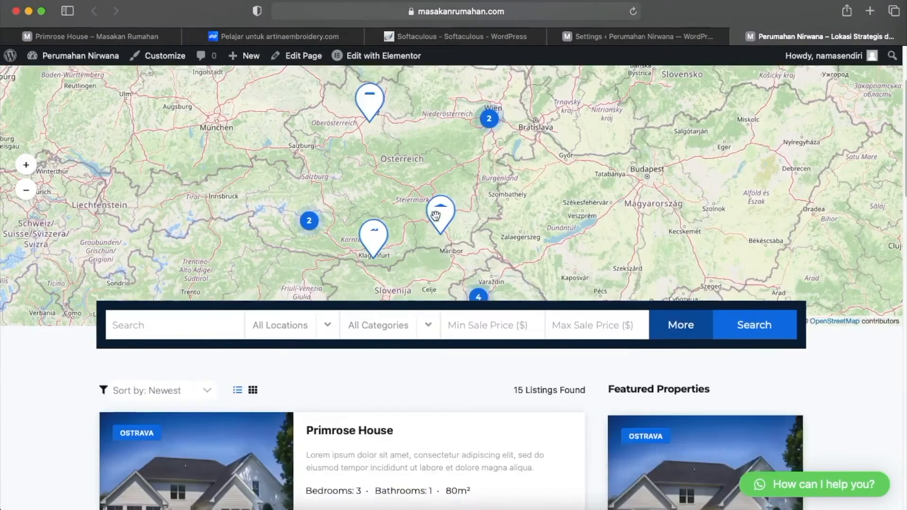
{"action": "scroll", "coordinate": [438, 215], "scroll_direction": "down", "scroll_amount": 5}
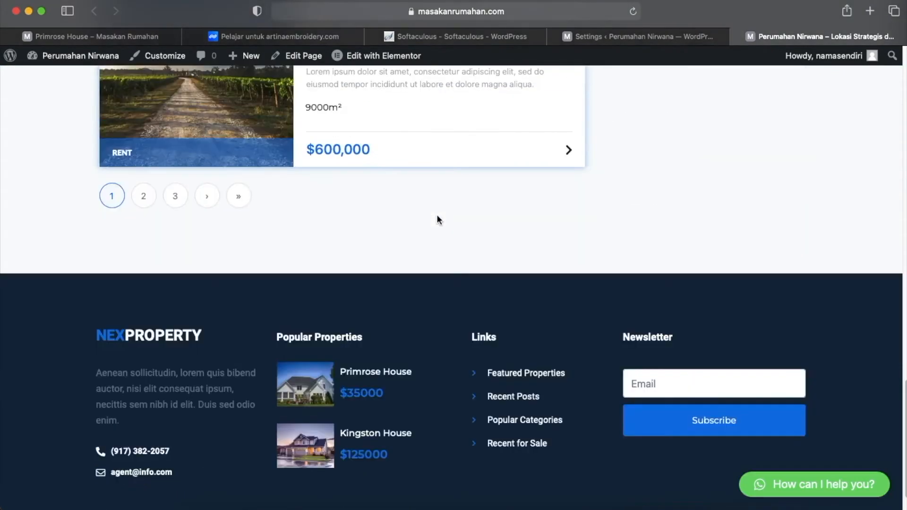
{"action": "scroll", "coordinate": [438, 214], "scroll_direction": "up", "scroll_amount": 20}
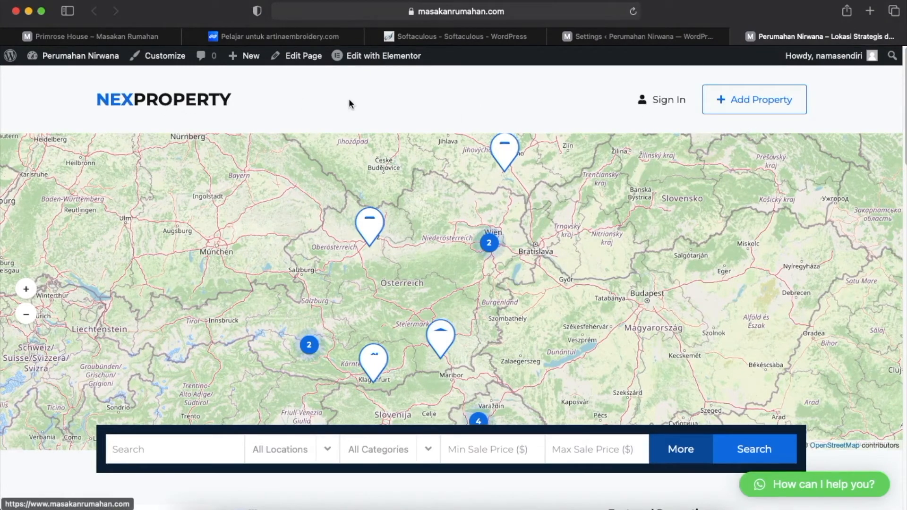
{"action": "mouse_move", "coordinate": [352, 63]}
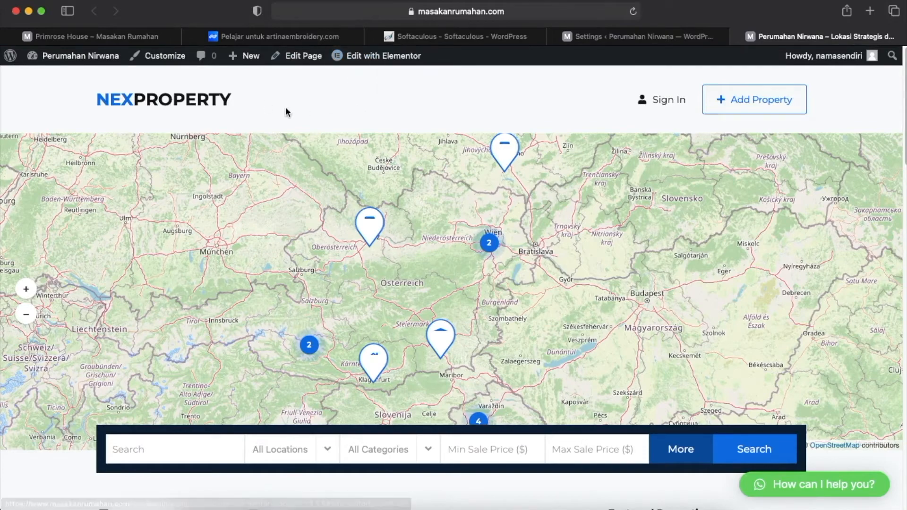
{"action": "scroll", "coordinate": [370, 259], "scroll_direction": "down", "scroll_amount": 8}
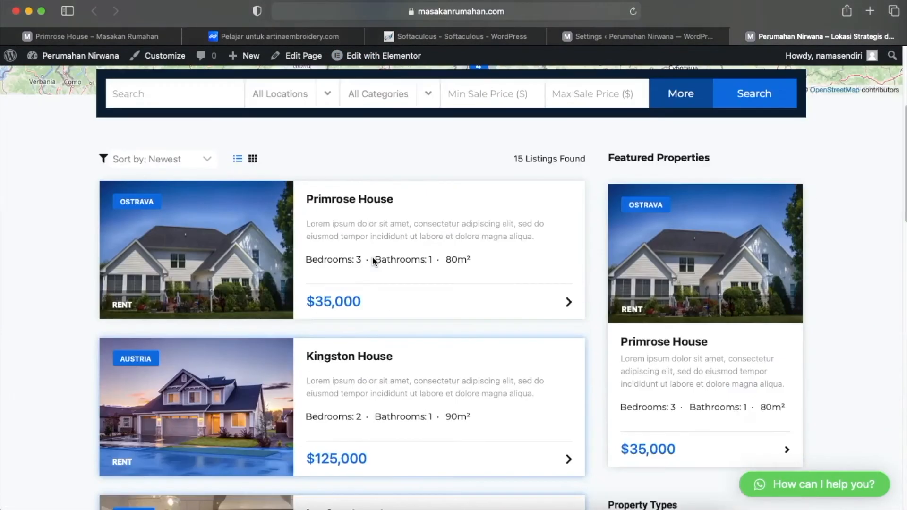
{"action": "scroll", "coordinate": [372, 257], "scroll_direction": "down", "scroll_amount": 15}
{"action": "scroll", "coordinate": [372, 256], "scroll_direction": "up", "scroll_amount": 9}
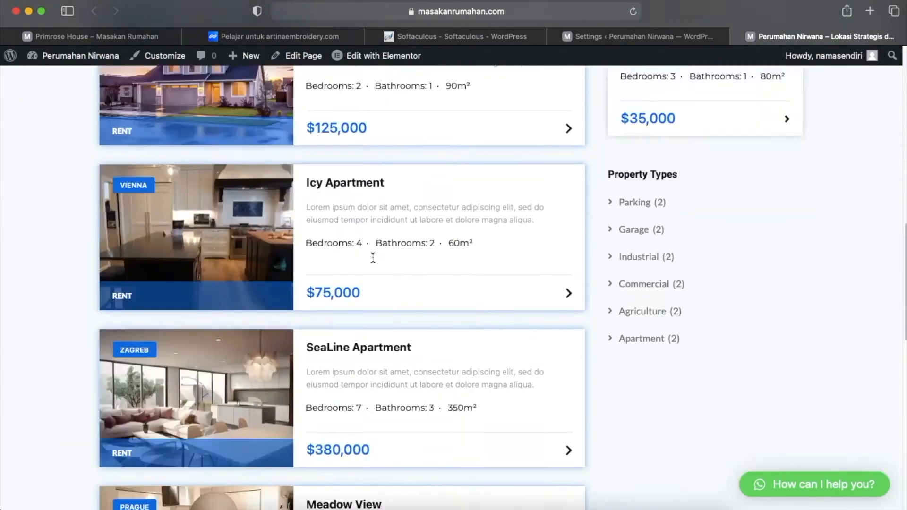
{"action": "scroll", "coordinate": [372, 257], "scroll_direction": "up", "scroll_amount": 10}
{"action": "left_click", "coordinate": [373, 56]}
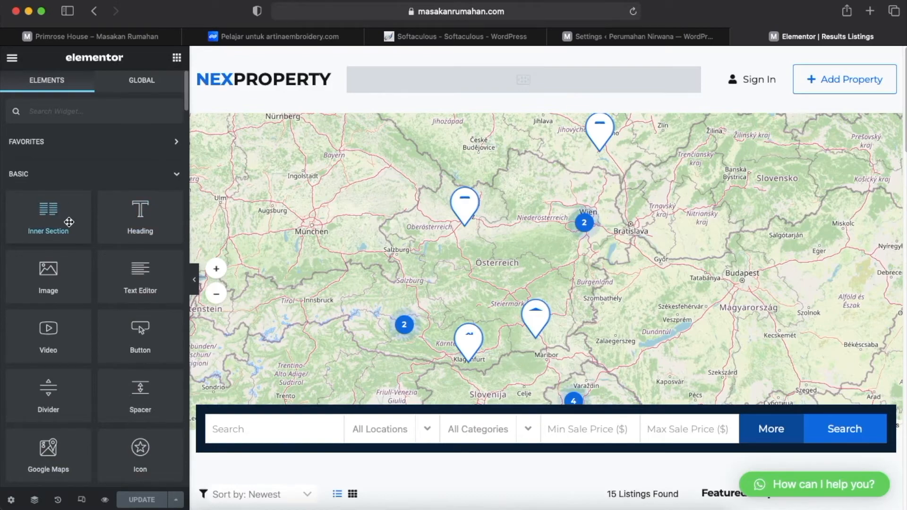
{"action": "scroll", "coordinate": [613, 183], "scroll_direction": "down", "scroll_amount": 5}
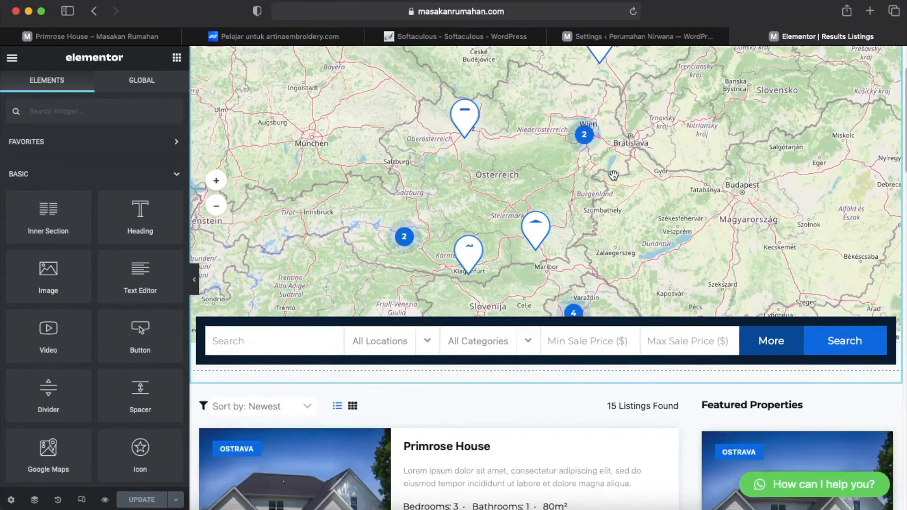
{"action": "scroll", "coordinate": [613, 183], "scroll_direction": "down", "scroll_amount": 10}
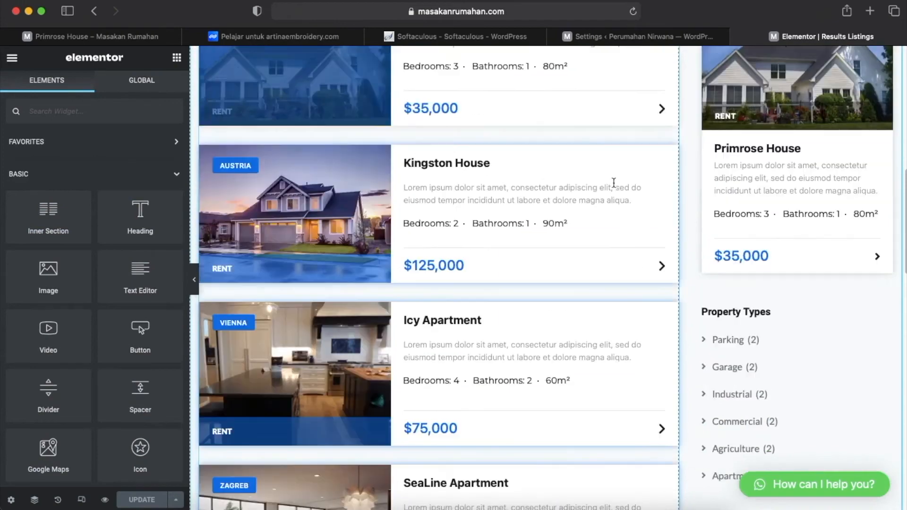
{"action": "scroll", "coordinate": [573, 207], "scroll_direction": "down", "scroll_amount": 18}
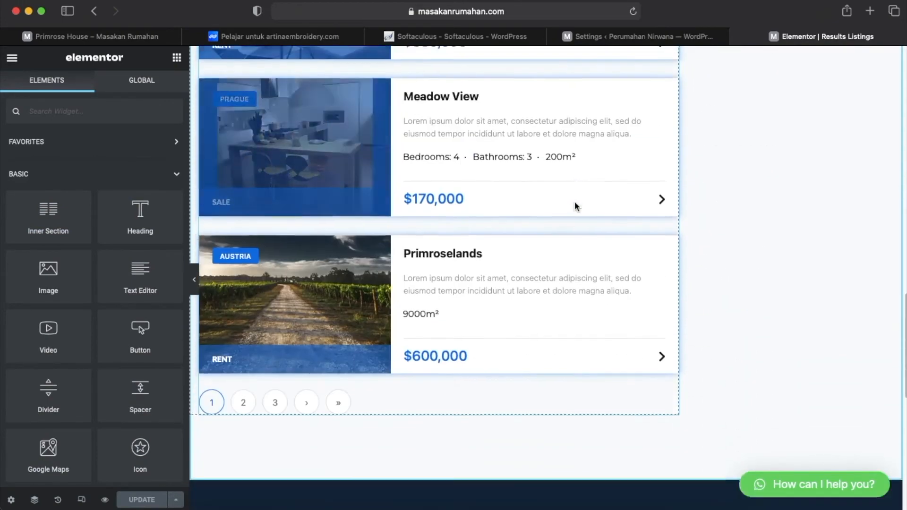
{"action": "scroll", "coordinate": [575, 201], "scroll_direction": "up", "scroll_amount": 20}
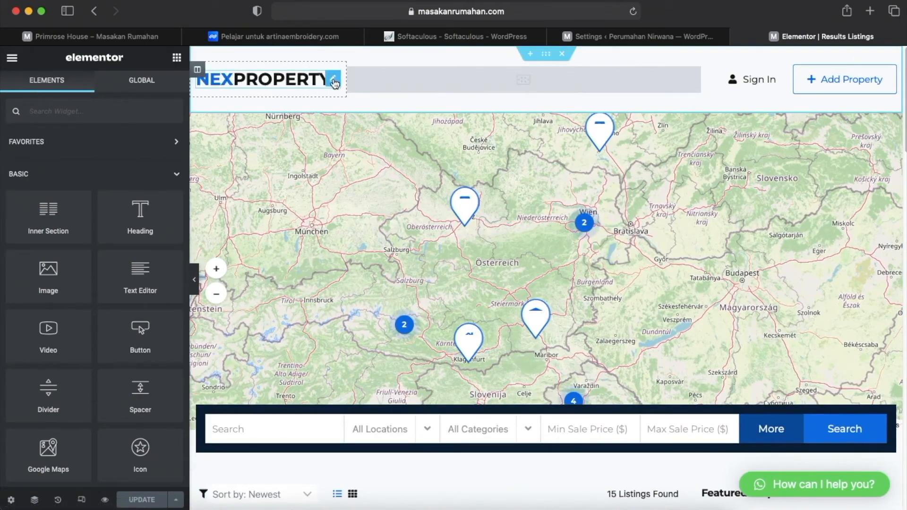
Delete the NEXPROPERTY heading widget from the header via its right-click menu
{"action": "left_click", "coordinate": [334, 84]}
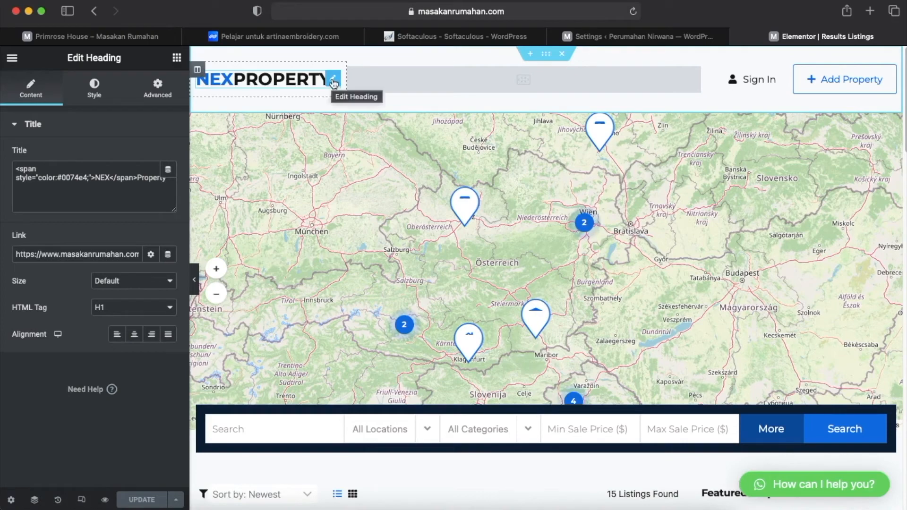
{"action": "right_click", "coordinate": [333, 84]}
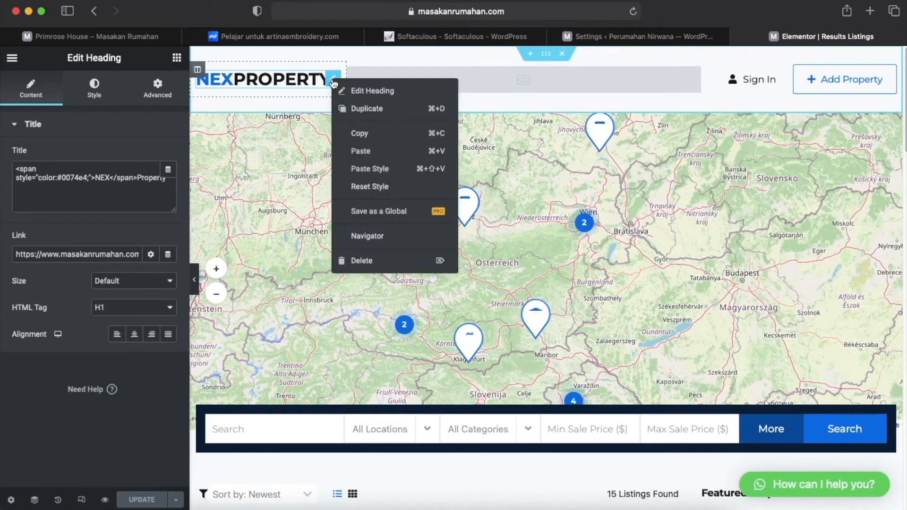
{"action": "left_click", "coordinate": [379, 263]}
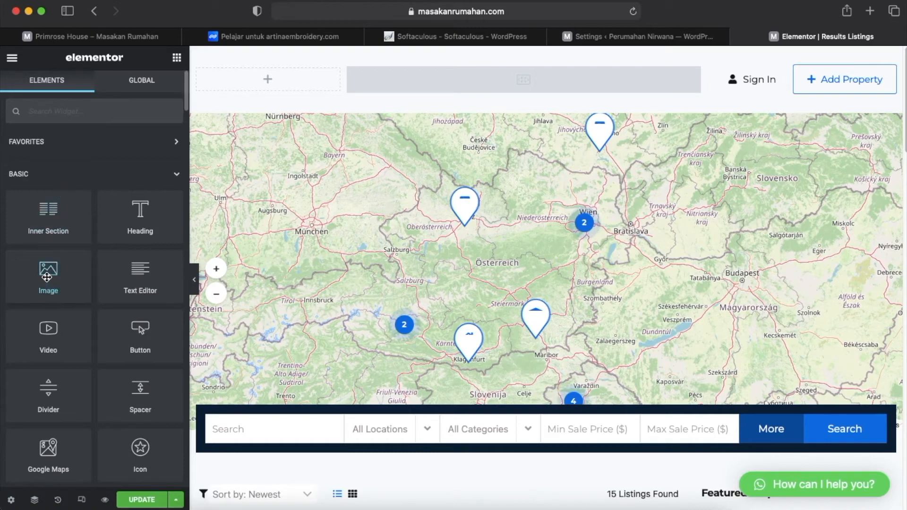
Drag an Image widget into the header's empty left column and select the placeholder
{"action": "left_click_drag", "start_coordinate": [47, 273], "coordinate": [263, 82]}
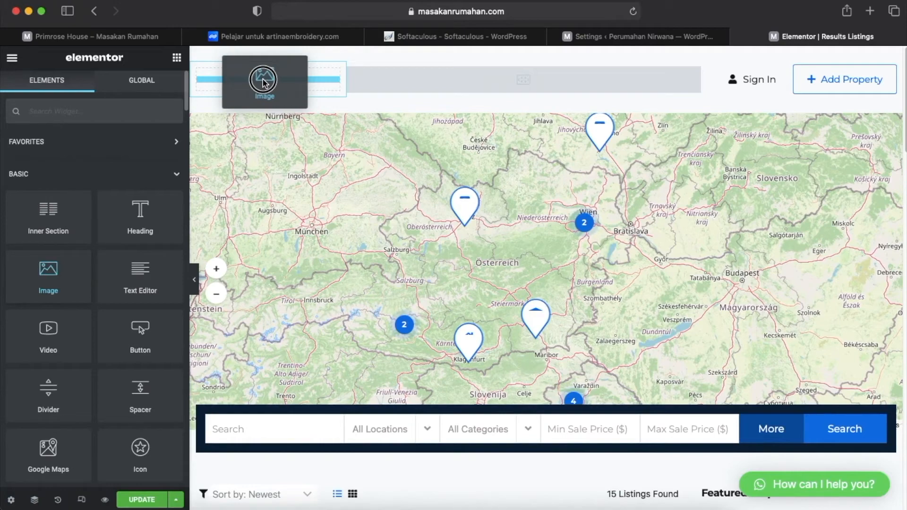
{"action": "left_click_drag", "start_coordinate": [263, 81], "coordinate": [249, 119]}
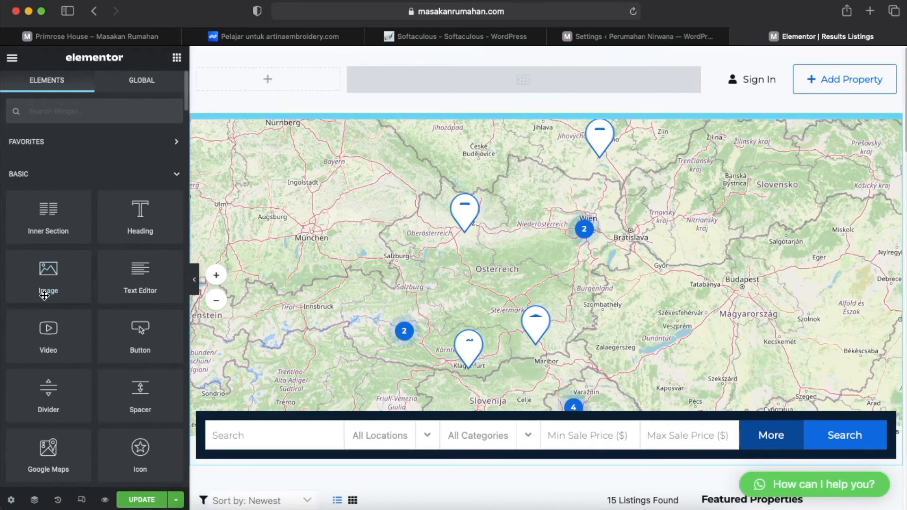
{"action": "left_click_drag", "start_coordinate": [48, 279], "coordinate": [271, 69]}
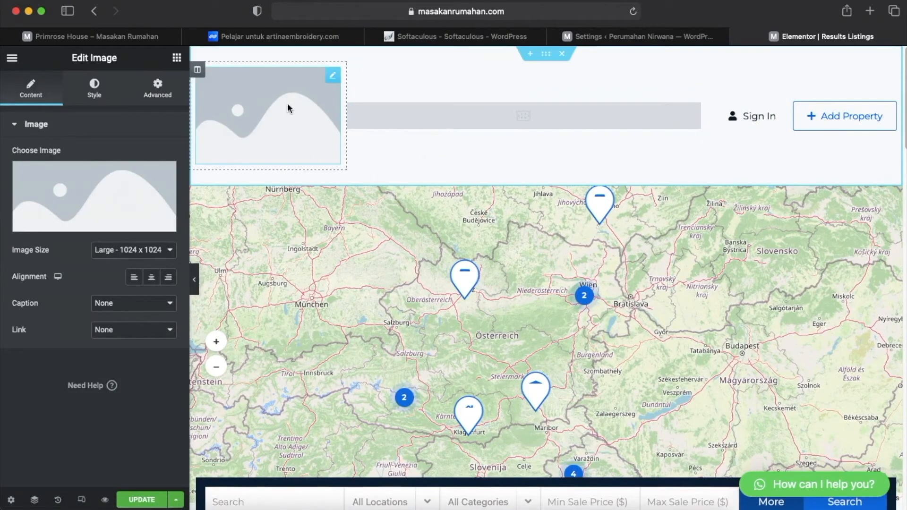
{"action": "left_click", "coordinate": [303, 124]}
{"action": "mouse_move", "coordinate": [74, 230]}
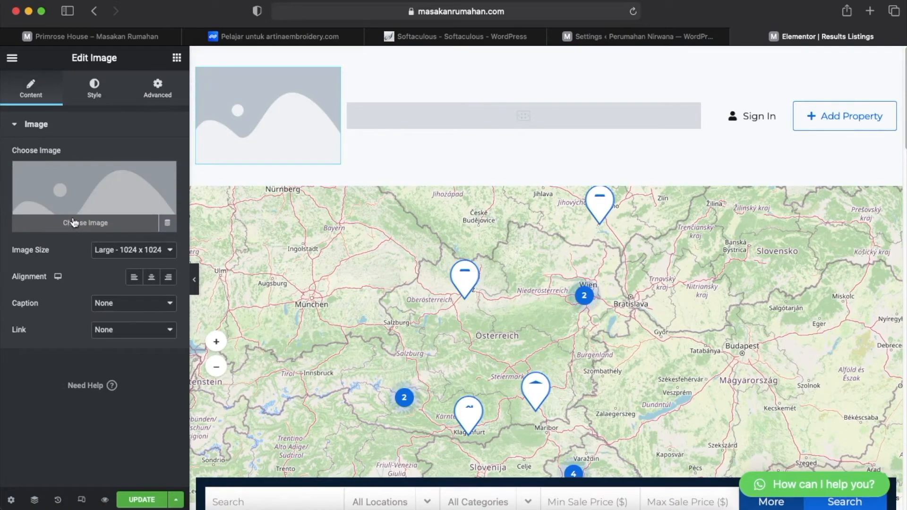
Open the Image widget's media picker and switch Insert Media to the Upload files tab
{"action": "left_click", "coordinate": [74, 228]}
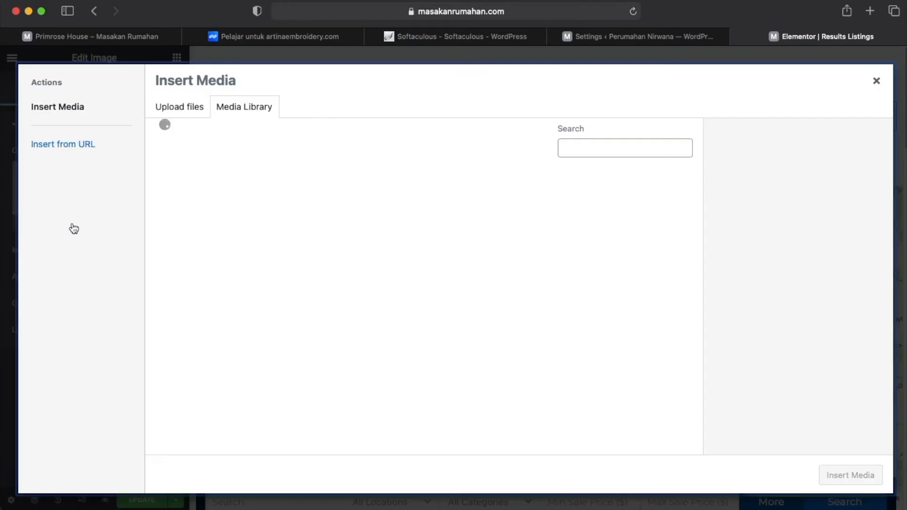
{"action": "scroll", "coordinate": [373, 269], "scroll_direction": "down", "scroll_amount": 10}
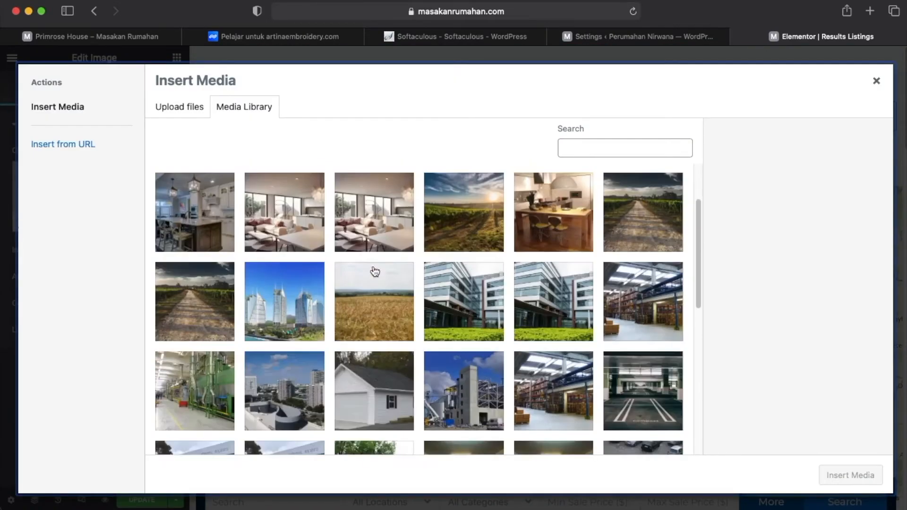
{"action": "scroll", "coordinate": [376, 272], "scroll_direction": "down", "scroll_amount": 2}
{"action": "scroll", "coordinate": [377, 272], "scroll_direction": "up", "scroll_amount": 15}
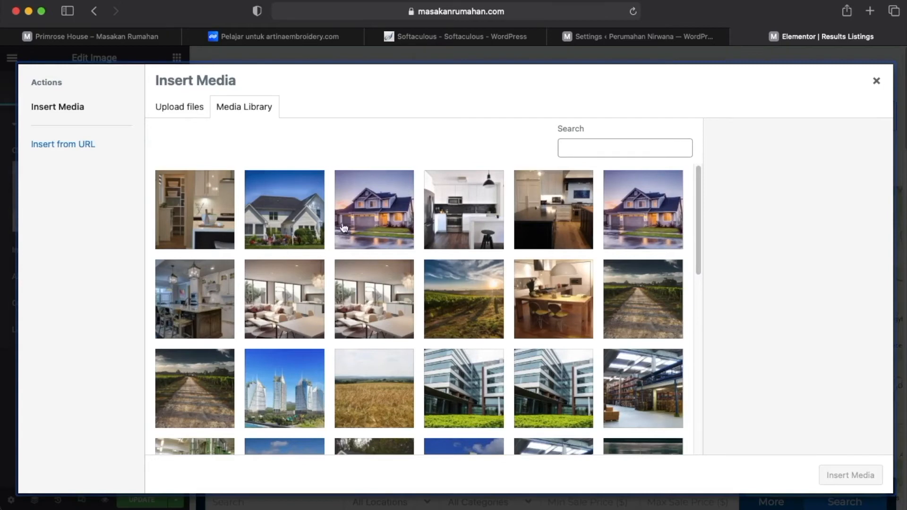
{"action": "left_click", "coordinate": [180, 108]}
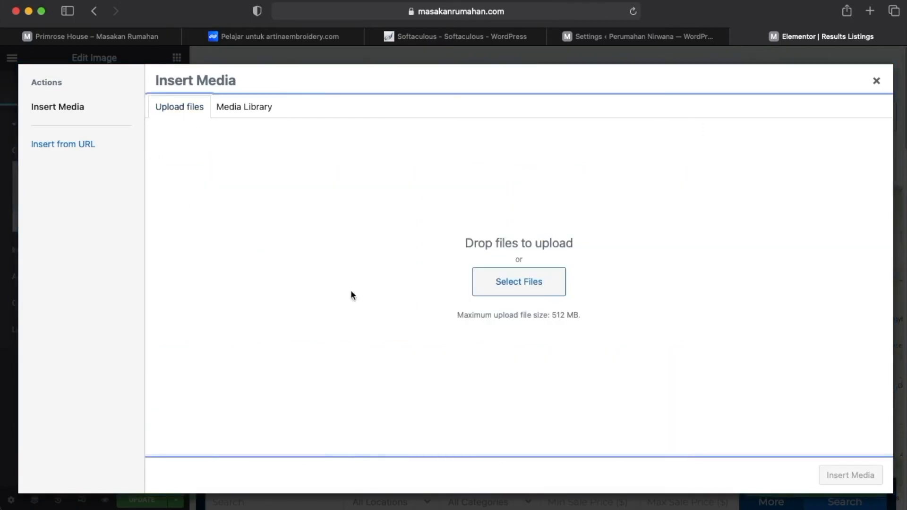
Upload OSR+LOGO.png from the Website Properti folder and insert it into the header image
{"action": "left_click", "coordinate": [530, 283]}
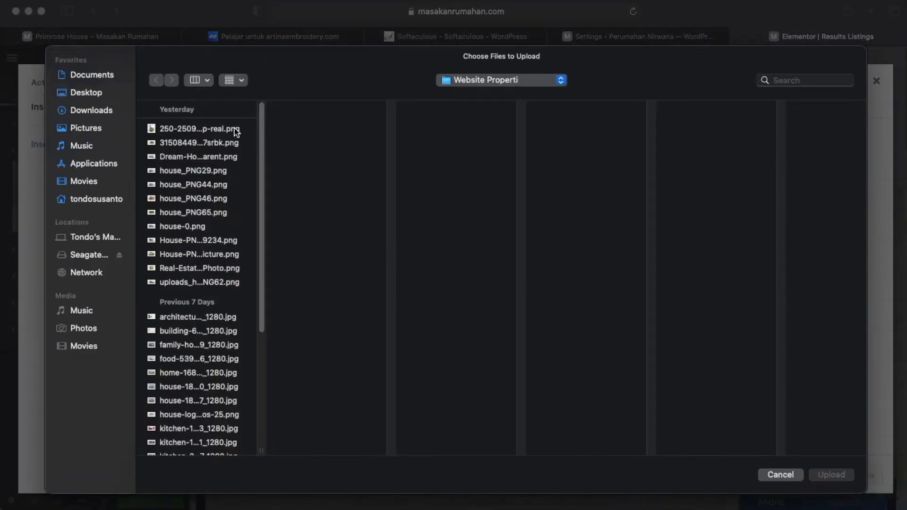
{"action": "scroll", "coordinate": [221, 243], "scroll_direction": "down", "scroll_amount": 3}
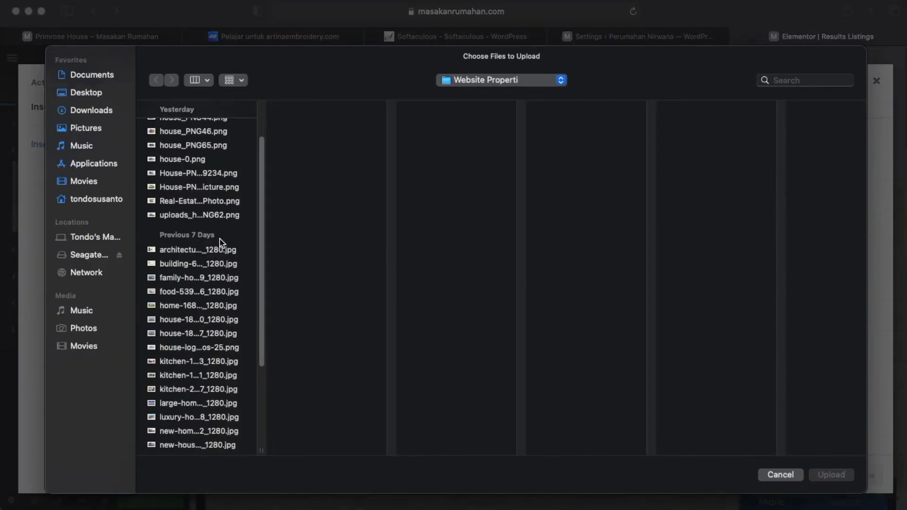
{"action": "scroll", "coordinate": [221, 243], "scroll_direction": "down", "scroll_amount": 5}
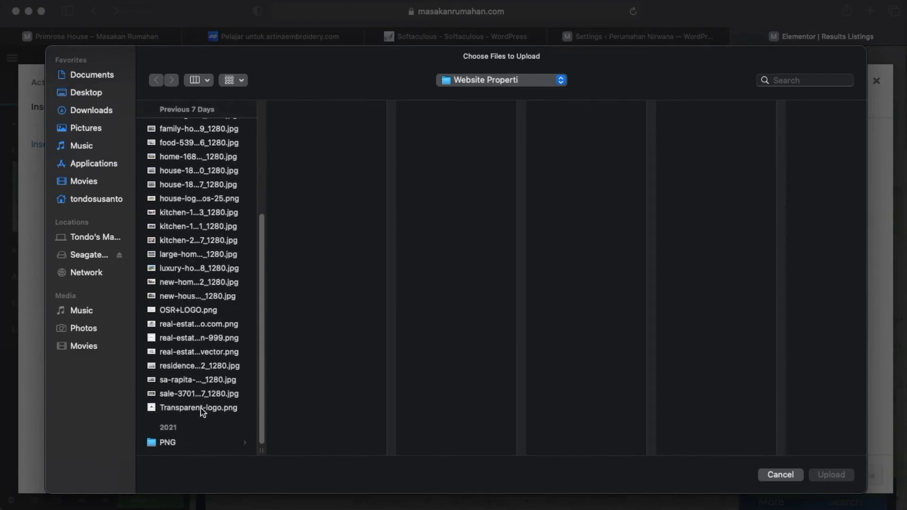
{"action": "left_click", "coordinate": [202, 409]}
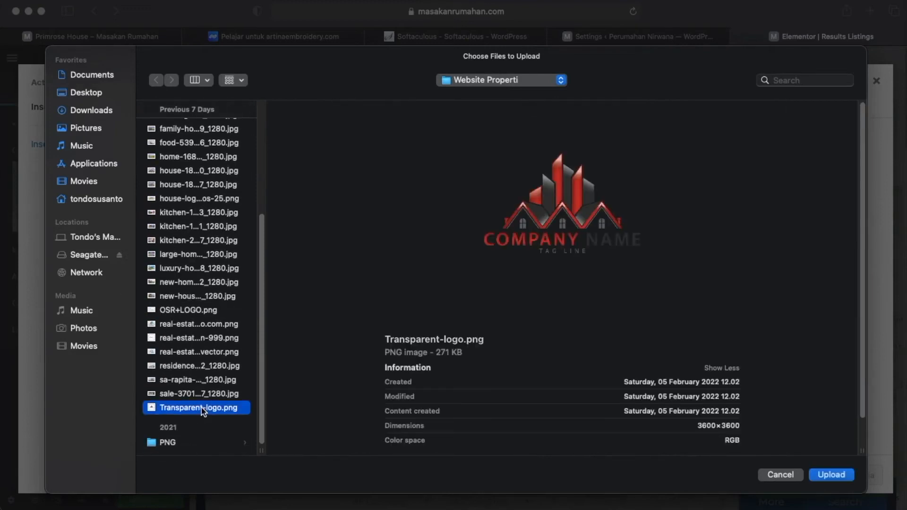
{"action": "key", "text": "Up"}
{"action": "key", "text": "Up"}
{"action": "key", "text": "Up"}
{"action": "key", "text": "Up"}
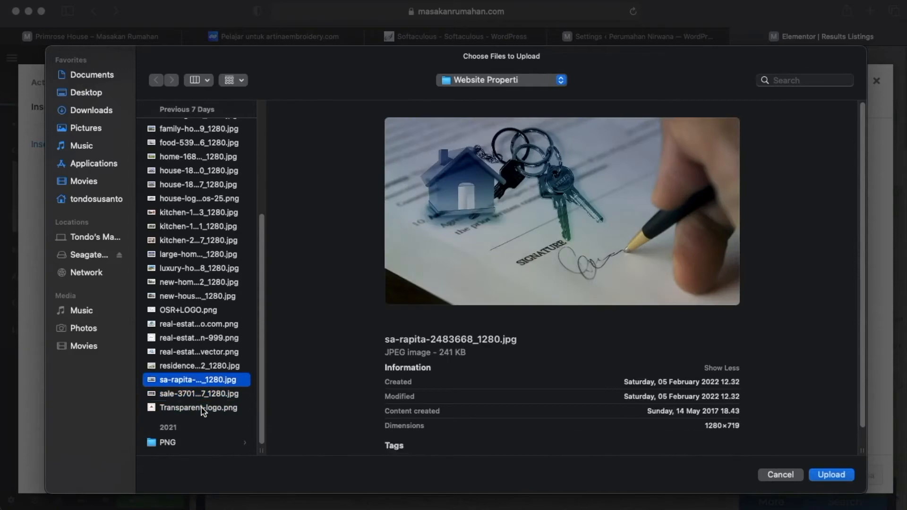
{"action": "key", "text": "Up"}
{"action": "key", "text": "Up"}
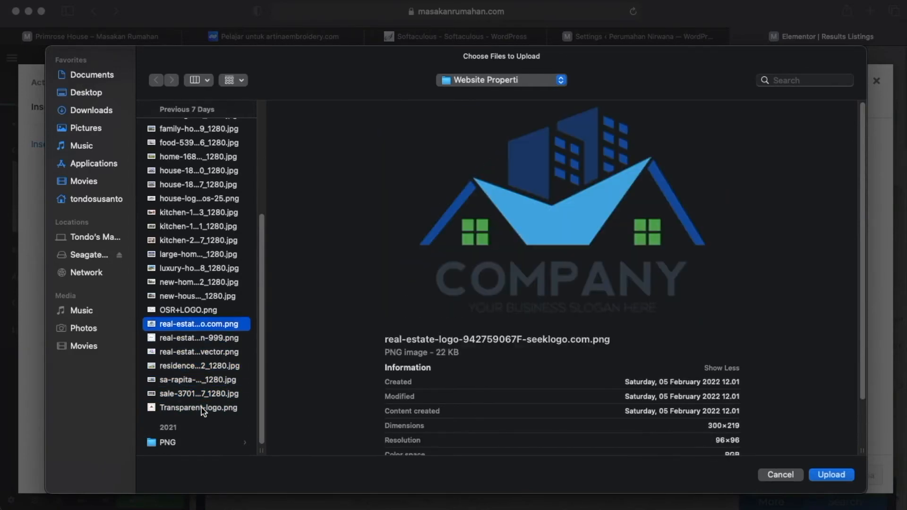
{"action": "key", "text": "Down"}
{"action": "key", "text": "Up"}
{"action": "key", "text": "Up"}
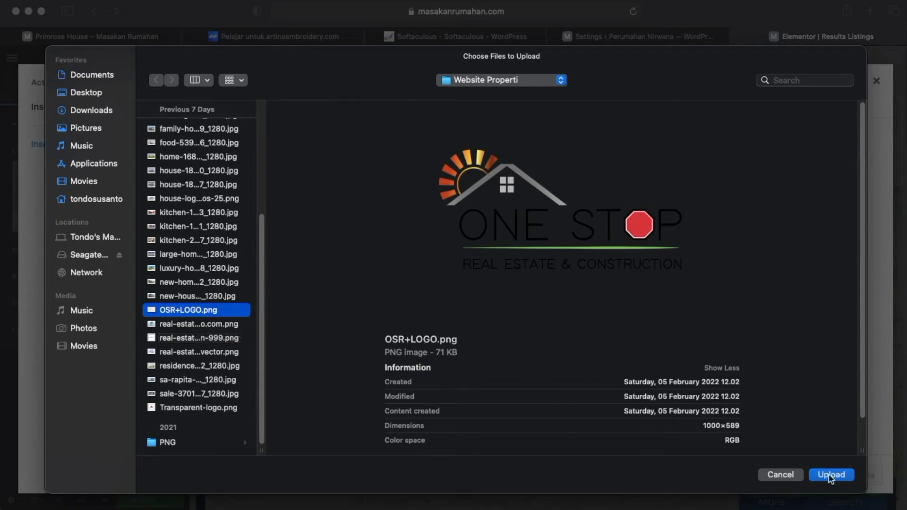
{"action": "left_click", "coordinate": [842, 477]}
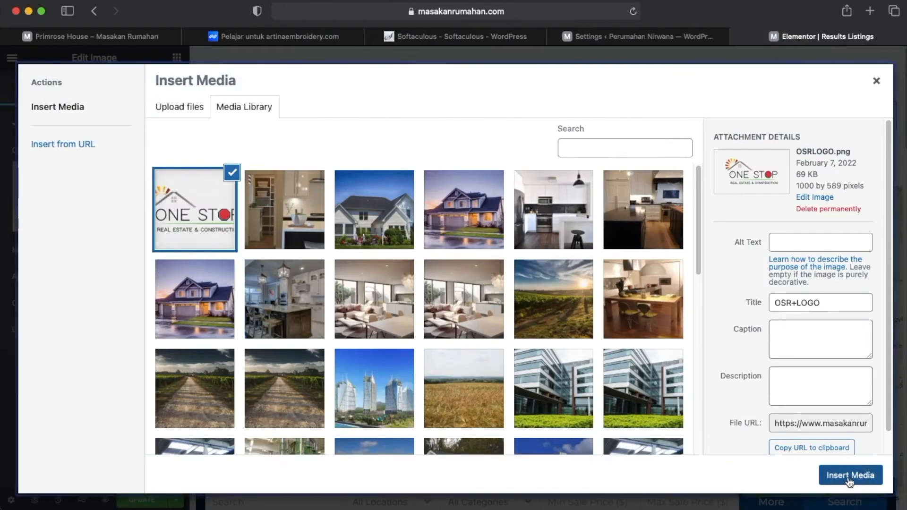
{"action": "left_click", "coordinate": [847, 477]}
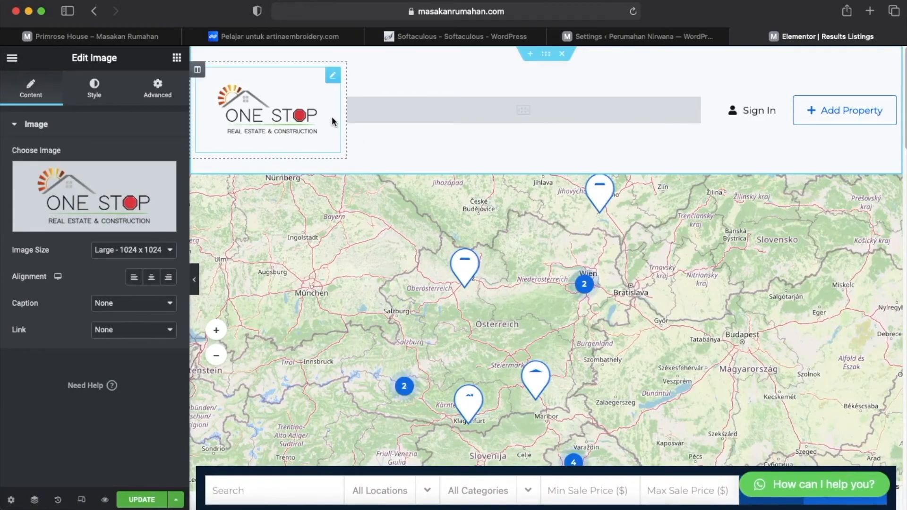
Set the logo's image size to Custom with a height of 100 and apply it
{"action": "left_click", "coordinate": [153, 248]}
{"action": "left_click", "coordinate": [144, 299]}
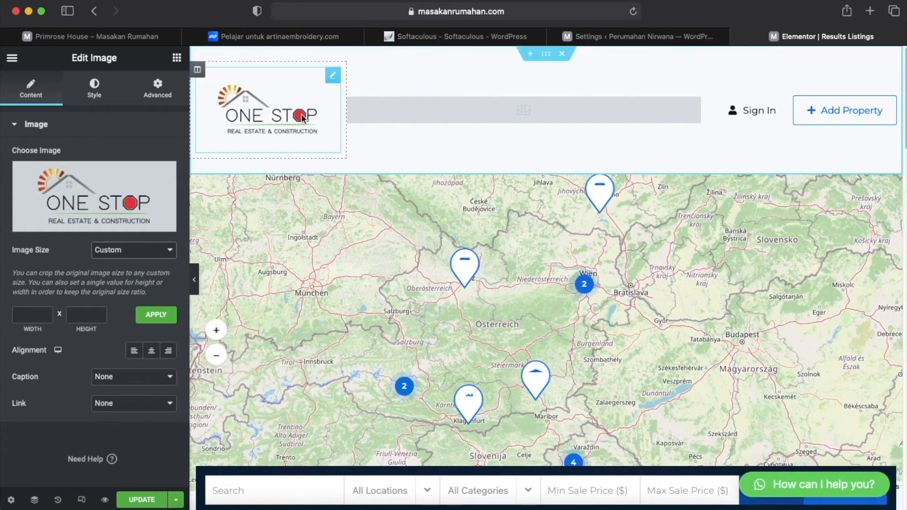
{"action": "left_click", "coordinate": [83, 318]}
{"action": "type", "text": "100"}
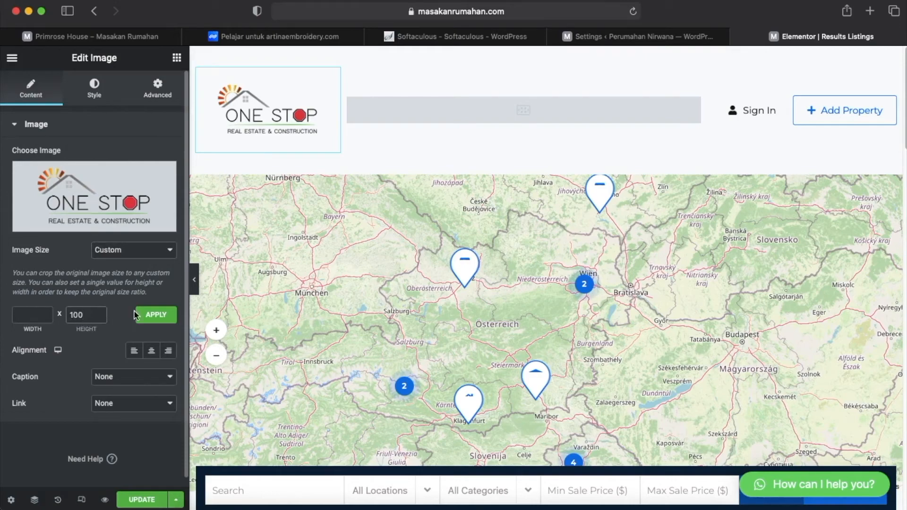
{"action": "left_click", "coordinate": [166, 320]}
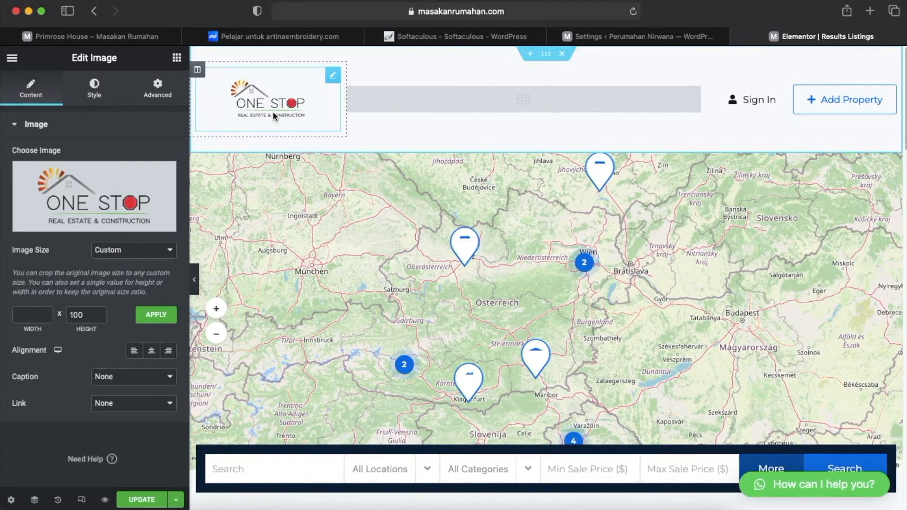
Switch the logo's image size to Full and save the page
{"action": "left_click", "coordinate": [133, 249]}
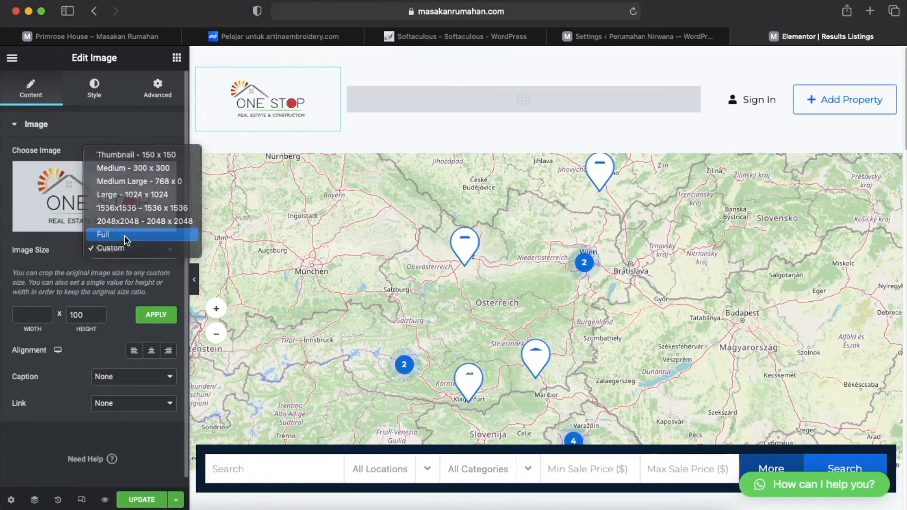
{"action": "left_click", "coordinate": [127, 235]}
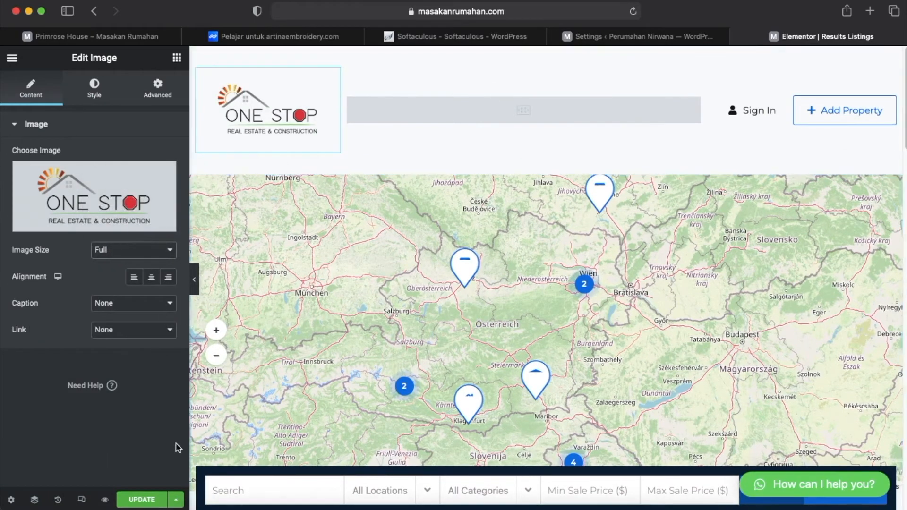
{"action": "left_click", "coordinate": [143, 500]}
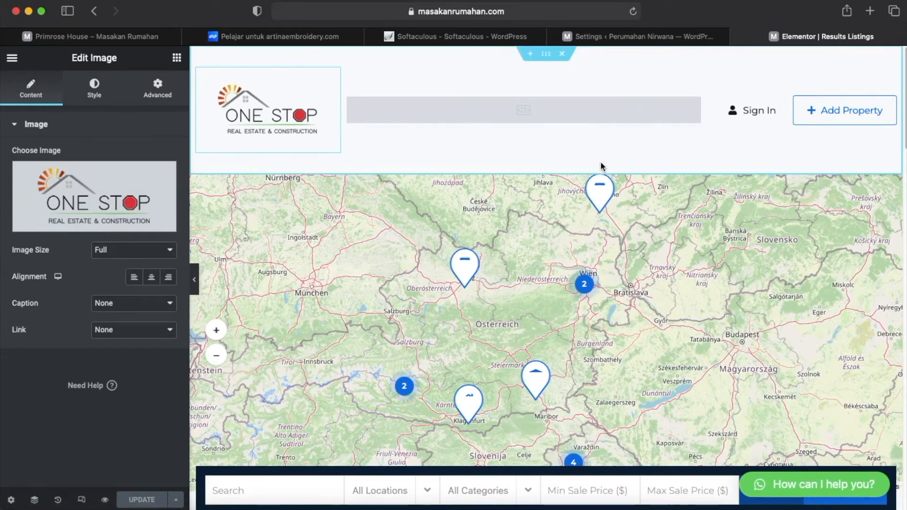
View the live published Results Listings page from the editor menu
{"action": "left_click", "coordinate": [13, 61]}
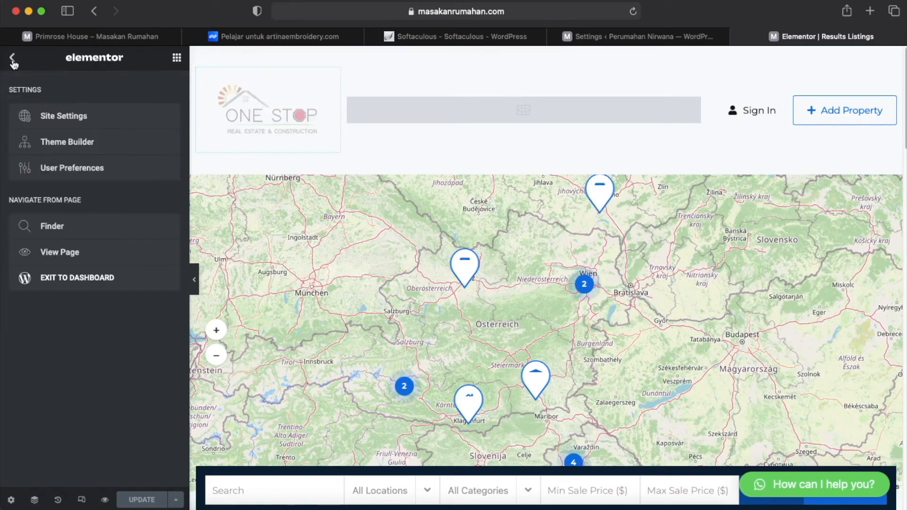
{"action": "left_click", "coordinate": [69, 254]}
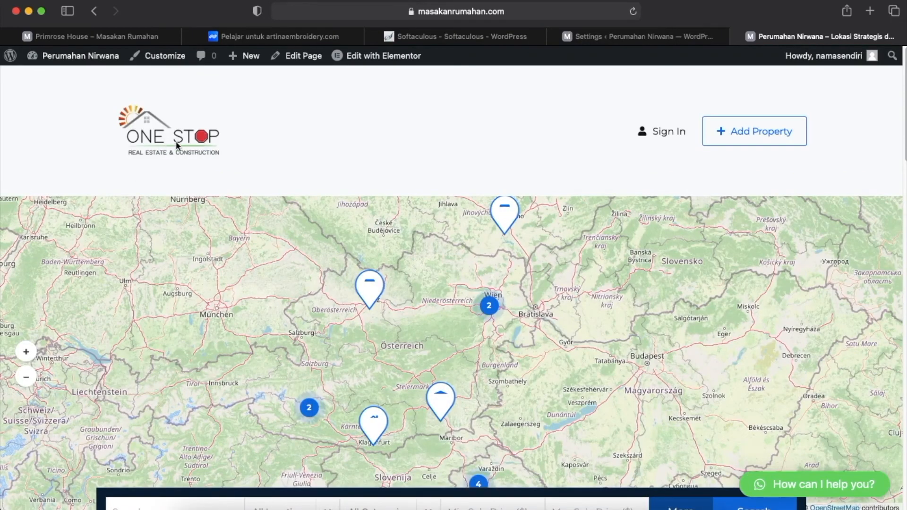
{"action": "scroll", "coordinate": [374, 138], "scroll_direction": "down", "scroll_amount": 3}
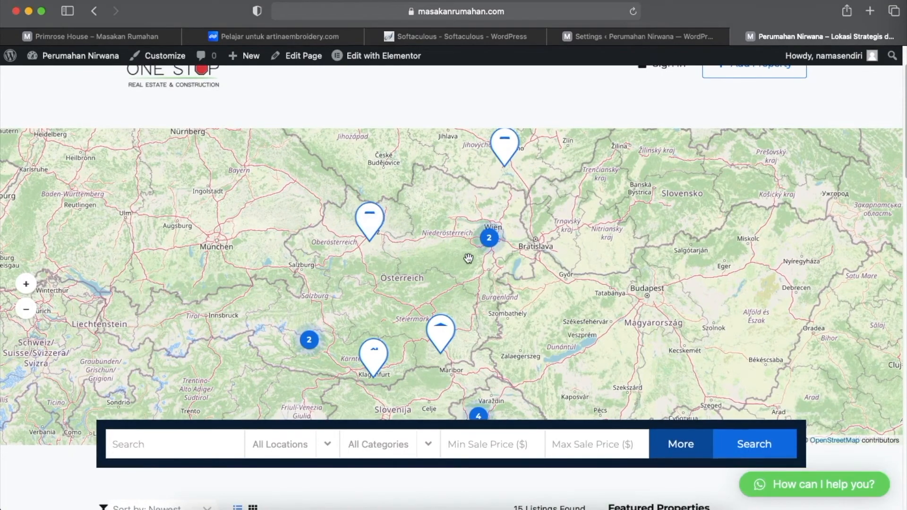
{"action": "scroll", "coordinate": [425, 234], "scroll_direction": "up", "scroll_amount": 1}
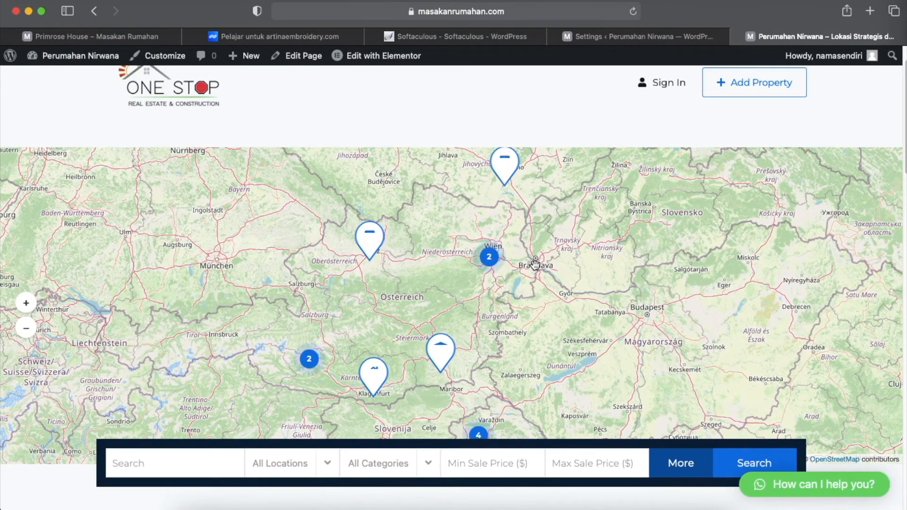
{"action": "scroll", "coordinate": [535, 265], "scroll_direction": "up", "scroll_amount": 2}
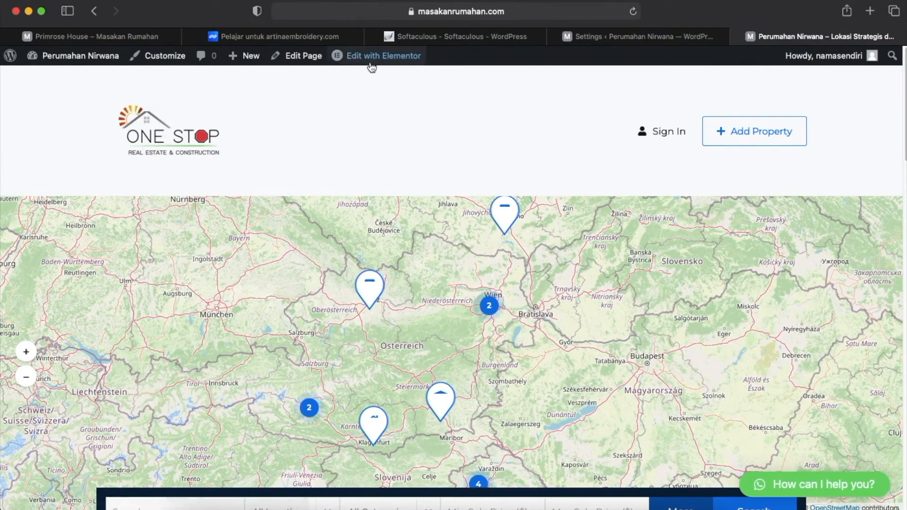
Open 'Edit with Elementor' in a new tab and place it before the live page tab
{"action": "mouse_move", "coordinate": [372, 63]}
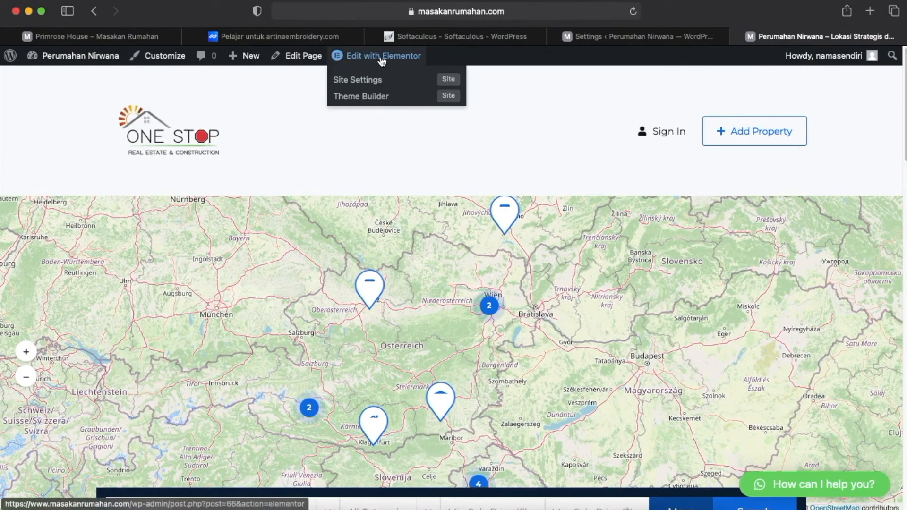
{"action": "right_click", "coordinate": [378, 60]}
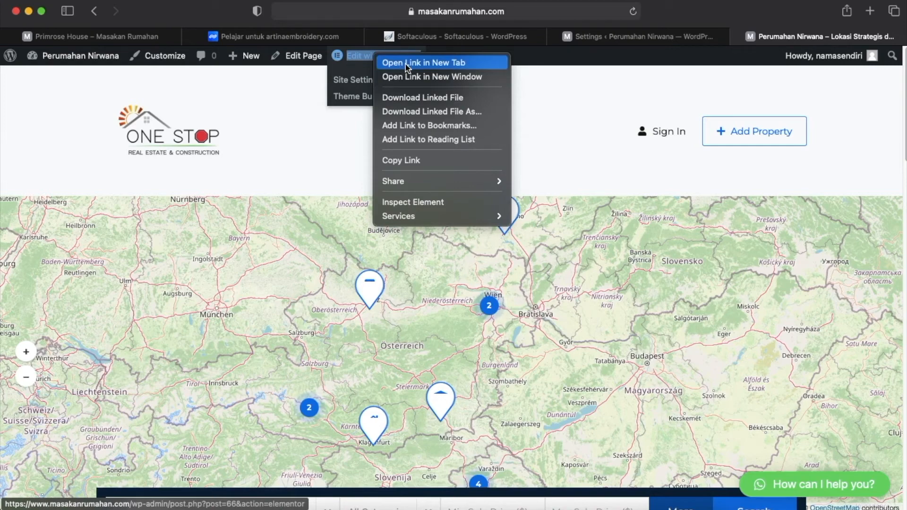
{"action": "left_click", "coordinate": [406, 68]}
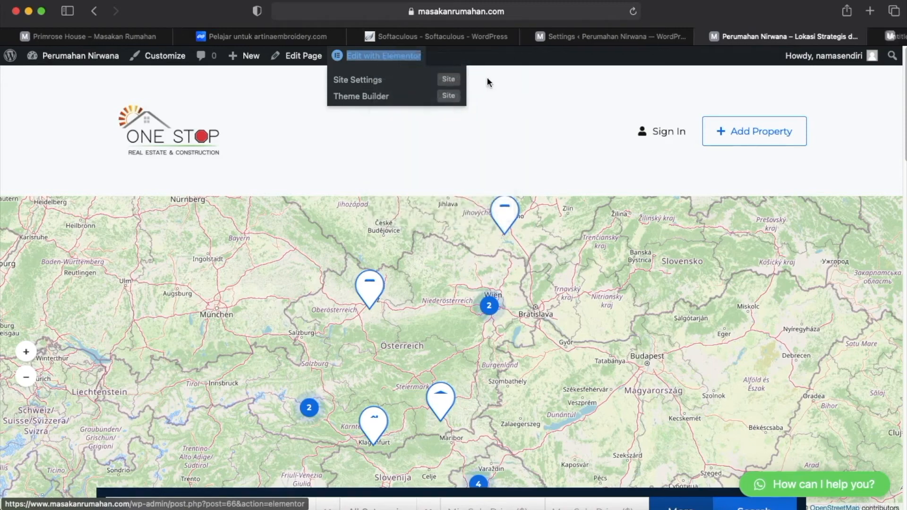
{"action": "left_click", "coordinate": [839, 38]}
{"action": "left_click_drag", "start_coordinate": [839, 38], "coordinate": [704, 40]}
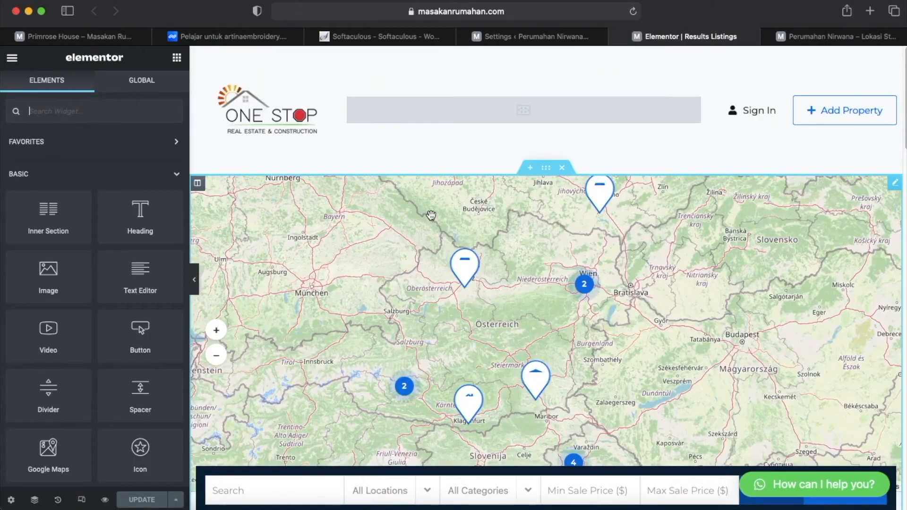
Compare the live Perumahan Nirwana page with the editor, ending in the Elementor tab
{"action": "scroll", "coordinate": [430, 216], "scroll_direction": "down", "scroll_amount": 6}
{"action": "scroll", "coordinate": [433, 219], "scroll_direction": "down", "scroll_amount": 20}
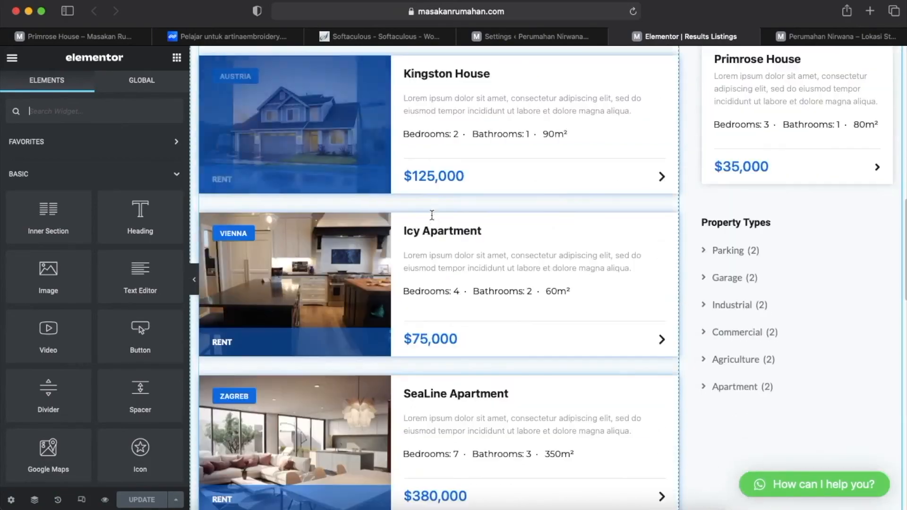
{"action": "scroll", "coordinate": [431, 213], "scroll_direction": "up", "scroll_amount": 20}
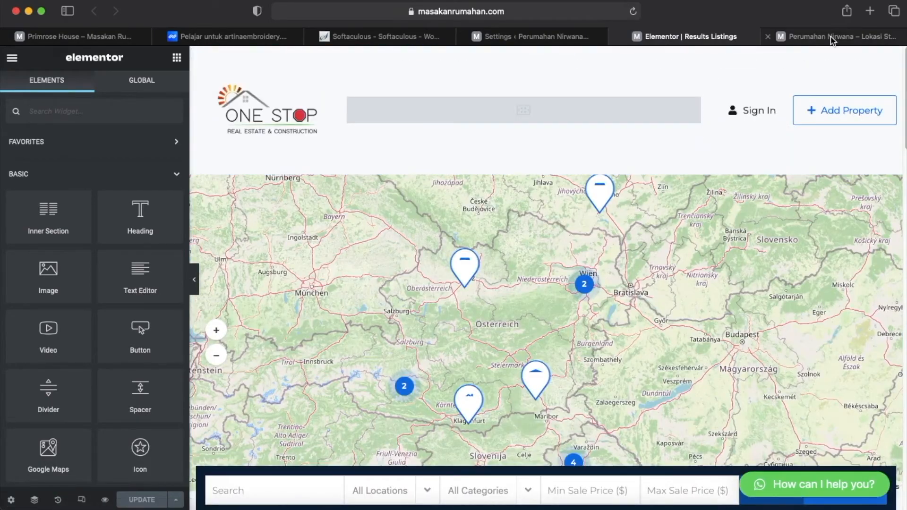
{"action": "left_click", "coordinate": [833, 37]}
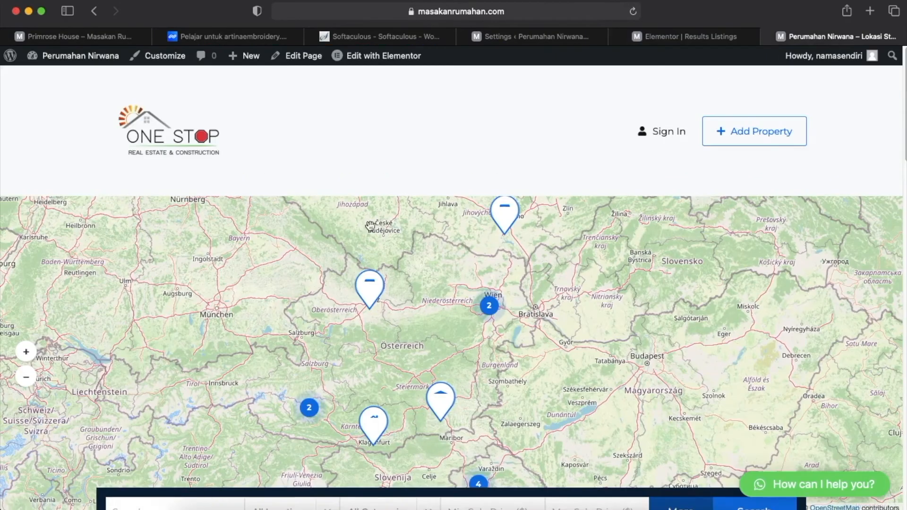
{"action": "scroll", "coordinate": [339, 187], "scroll_direction": "down", "scroll_amount": 7}
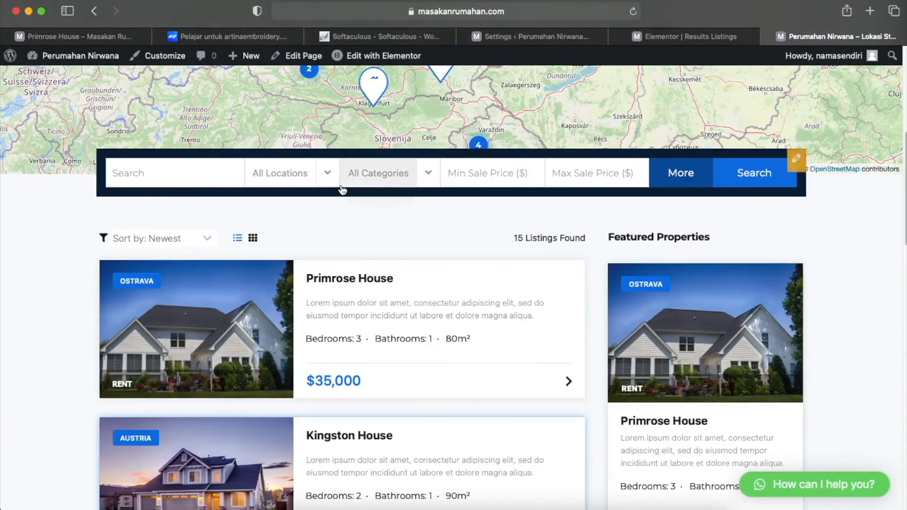
{"action": "scroll", "coordinate": [341, 189], "scroll_direction": "up", "scroll_amount": 7}
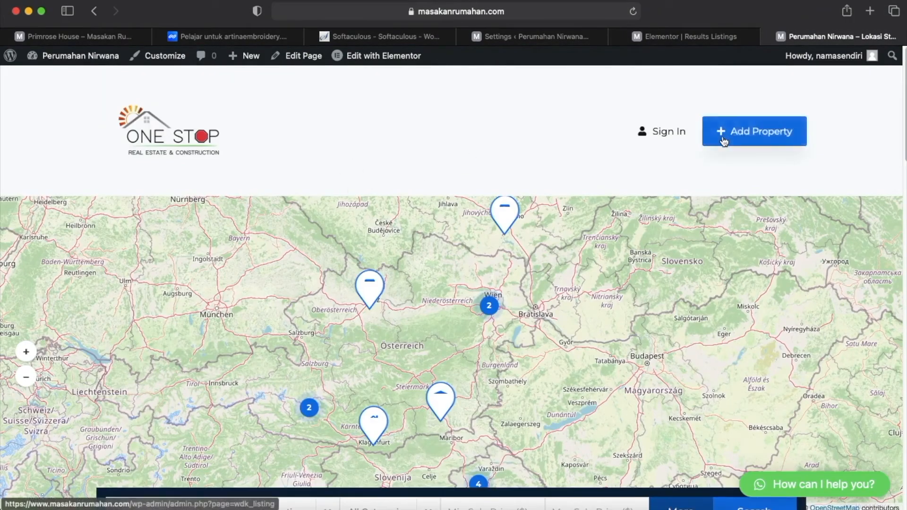
{"action": "left_click", "coordinate": [713, 37]}
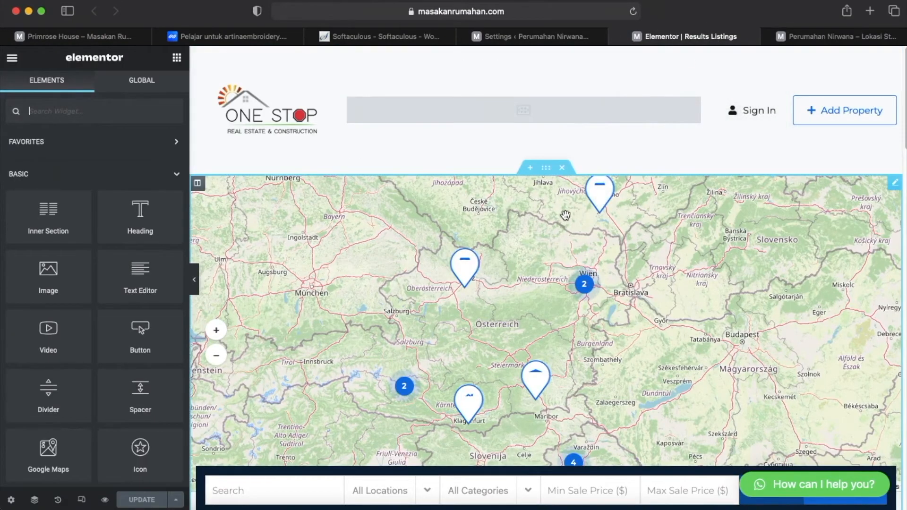
Collapse the BASIC, PRO, GENERAL and ELEMENTINVADER categories and expand SINA ADVANCED WIDGETS
{"action": "scroll", "coordinate": [565, 215], "scroll_direction": "down", "scroll_amount": 1}
{"action": "scroll", "coordinate": [565, 215], "scroll_direction": "down", "scroll_amount": 4}
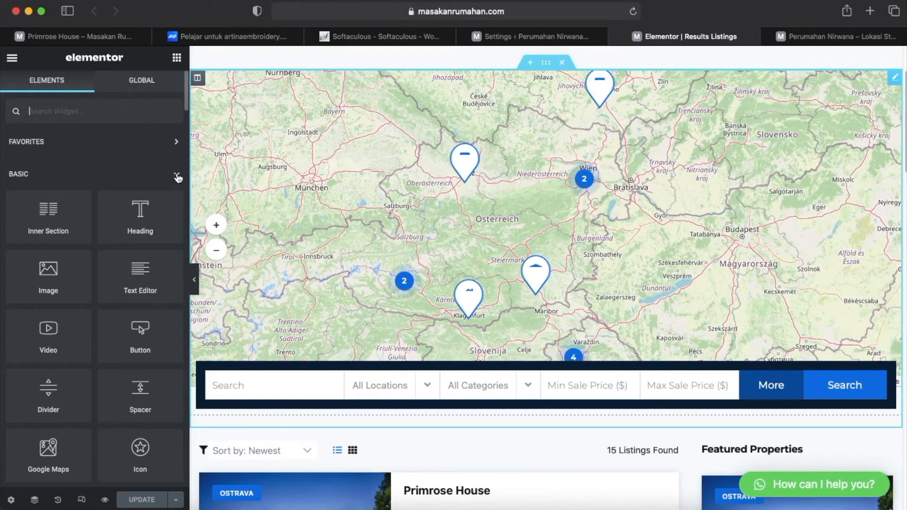
{"action": "left_click", "coordinate": [178, 175]}
{"action": "left_click", "coordinate": [177, 207]}
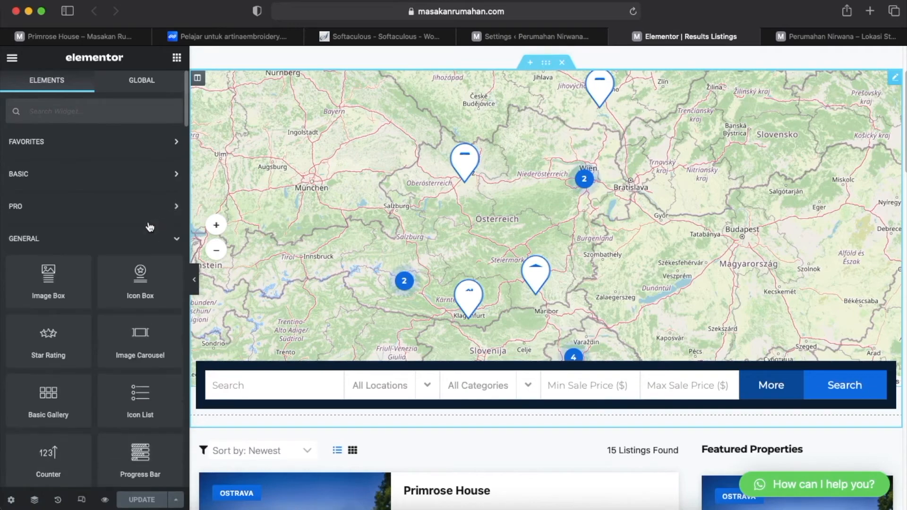
{"action": "left_click", "coordinate": [177, 241]}
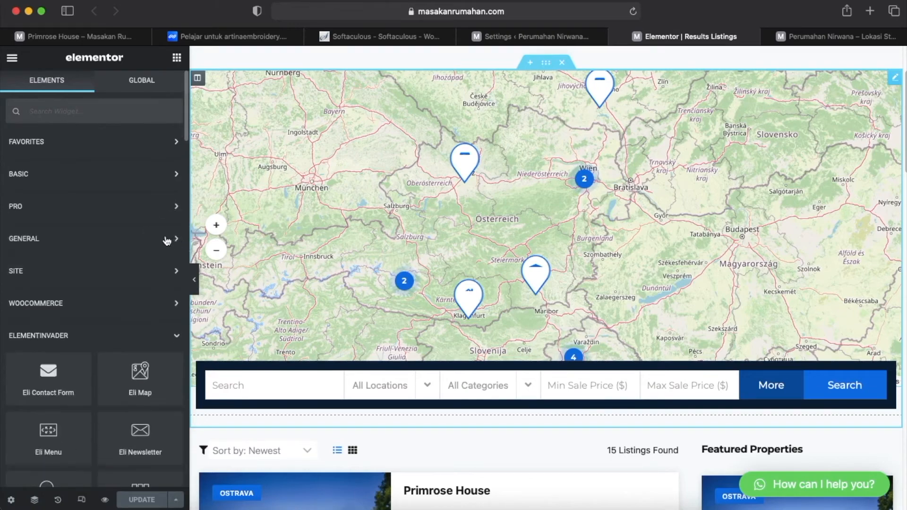
{"action": "scroll", "coordinate": [161, 238], "scroll_direction": "down", "scroll_amount": 1}
{"action": "left_click", "coordinate": [177, 312]}
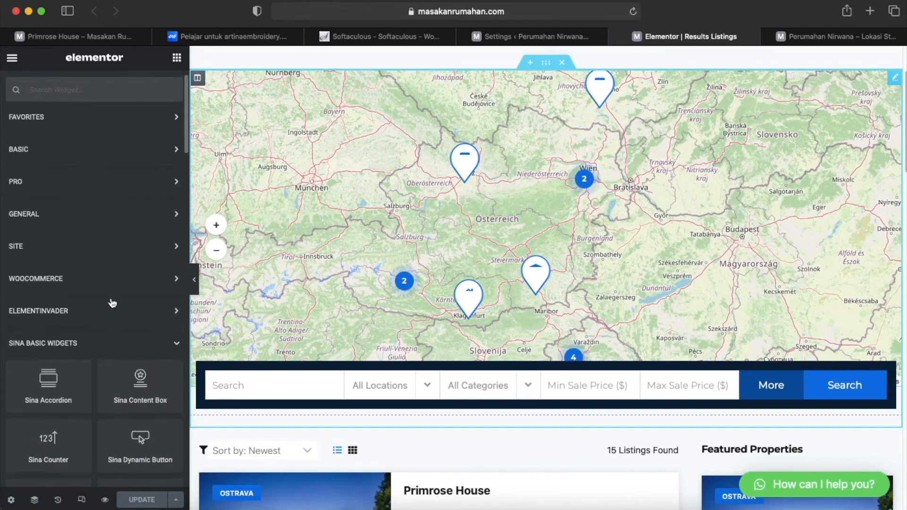
{"action": "scroll", "coordinate": [118, 314], "scroll_direction": "down", "scroll_amount": 5}
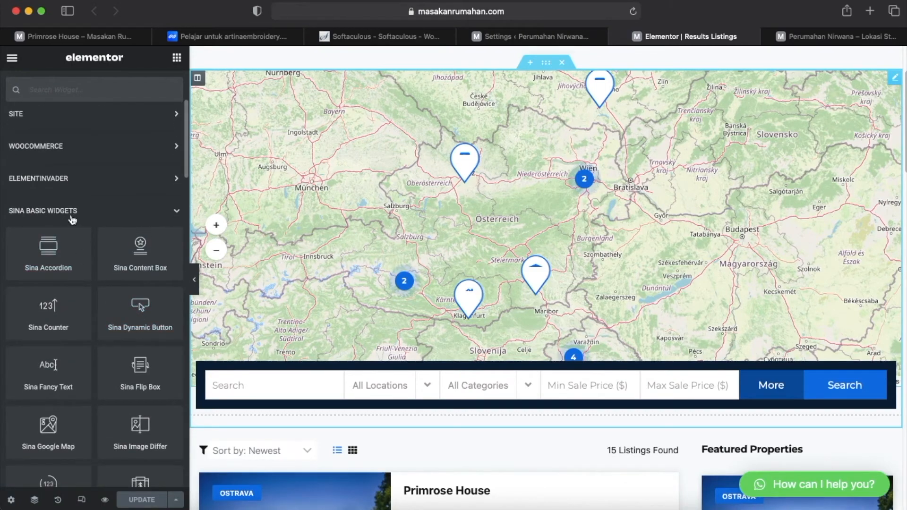
{"action": "left_click", "coordinate": [174, 213]}
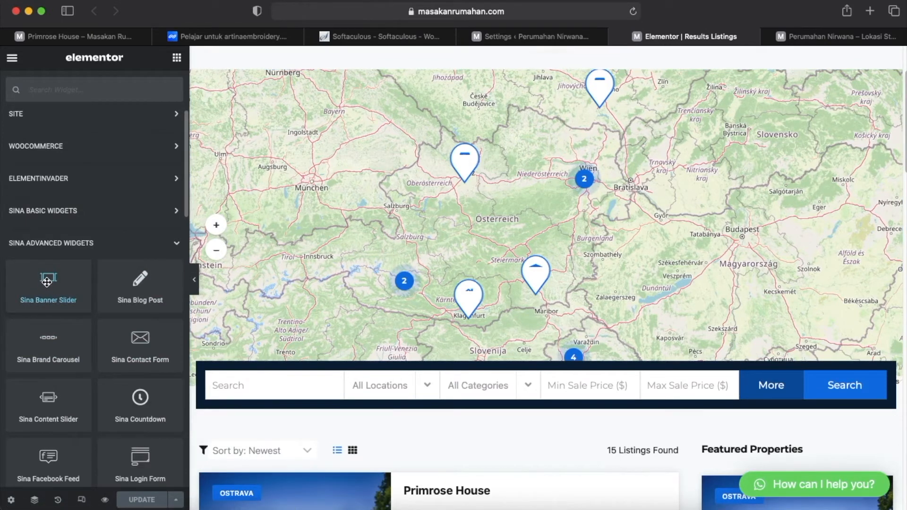
Drag the Sina Banner Slider widget onto the page just above the map
{"action": "scroll", "coordinate": [430, 267], "scroll_direction": "up", "scroll_amount": 1}
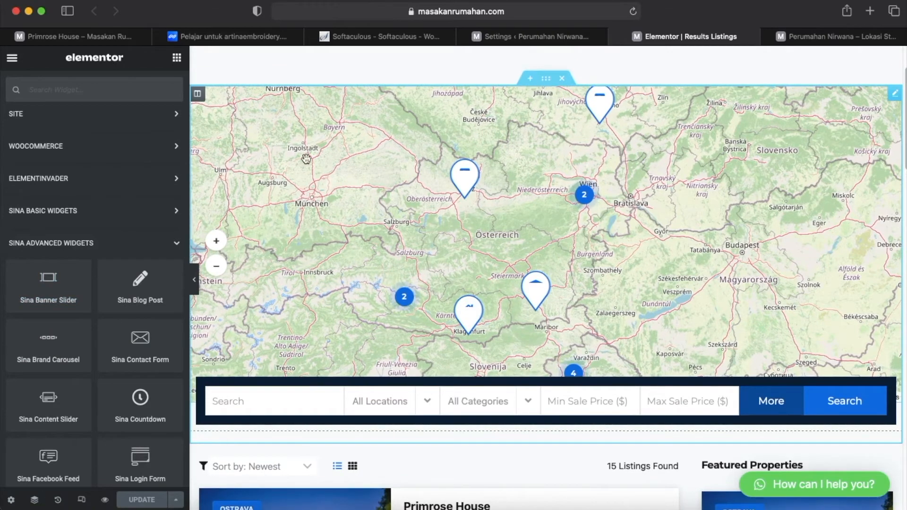
{"action": "left_click", "coordinate": [49, 287]}
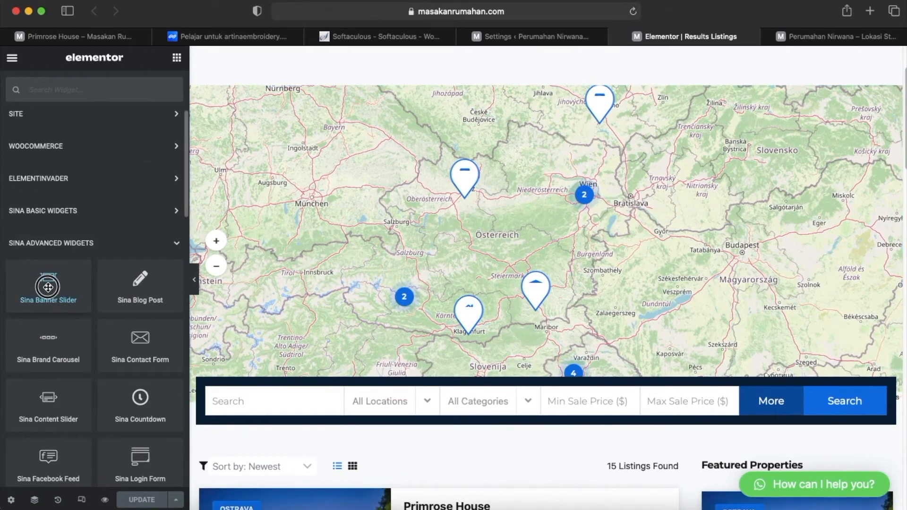
{"action": "left_click_drag", "start_coordinate": [48, 287], "coordinate": [482, 107]}
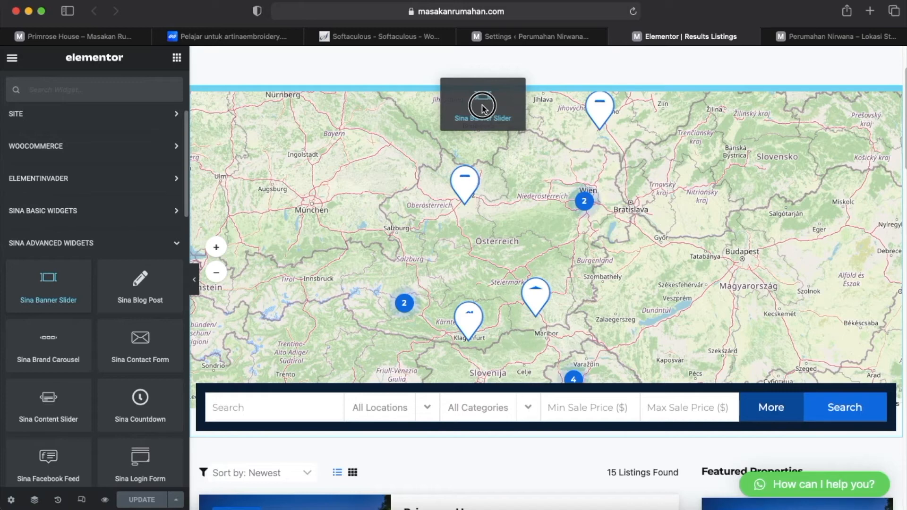
{"action": "left_click_drag", "start_coordinate": [482, 107], "coordinate": [504, 69]}
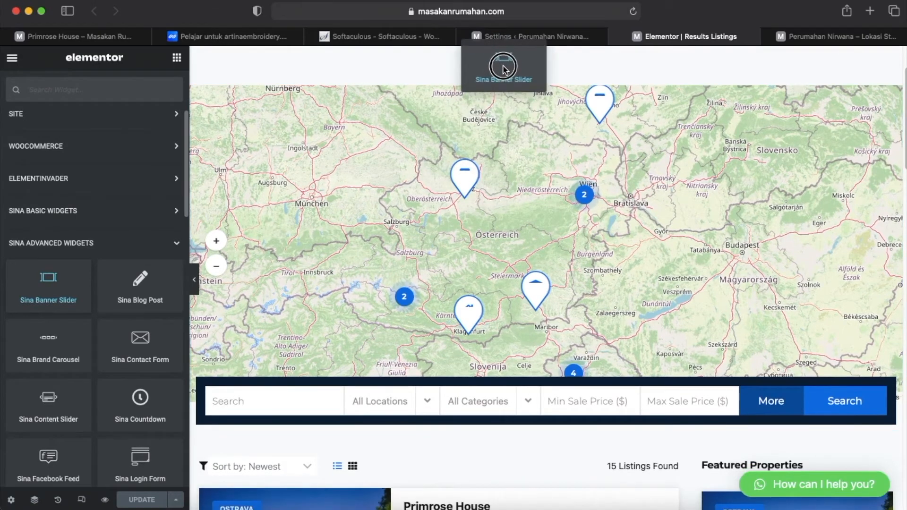
{"action": "left_click_drag", "start_coordinate": [504, 69], "coordinate": [501, 105]}
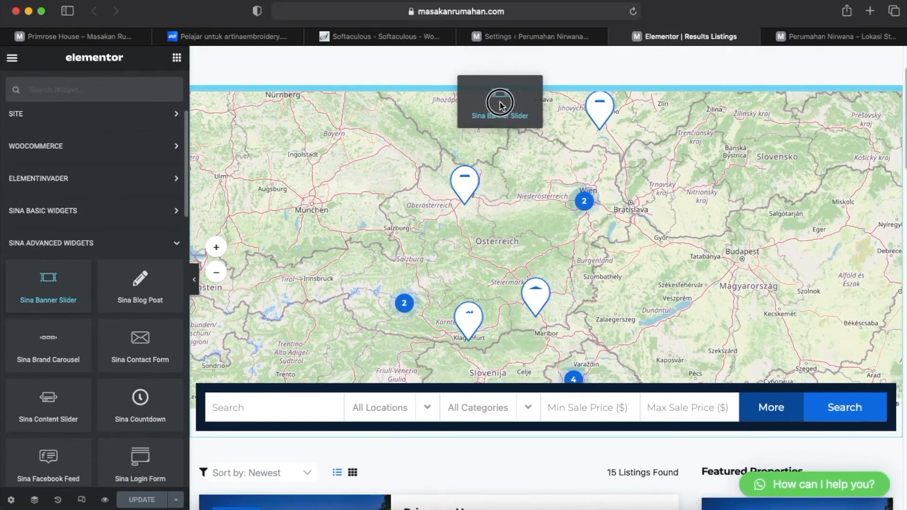
{"action": "left_click_drag", "start_coordinate": [502, 105], "coordinate": [502, 106]}
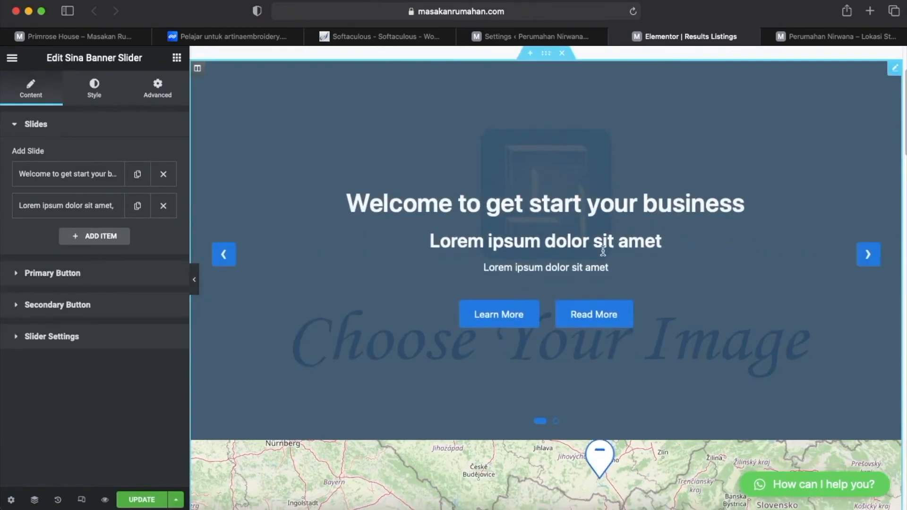
Delete the map widget, then revert that deletion from the editing history
{"action": "scroll", "coordinate": [604, 251], "scroll_direction": "down", "scroll_amount": 10}
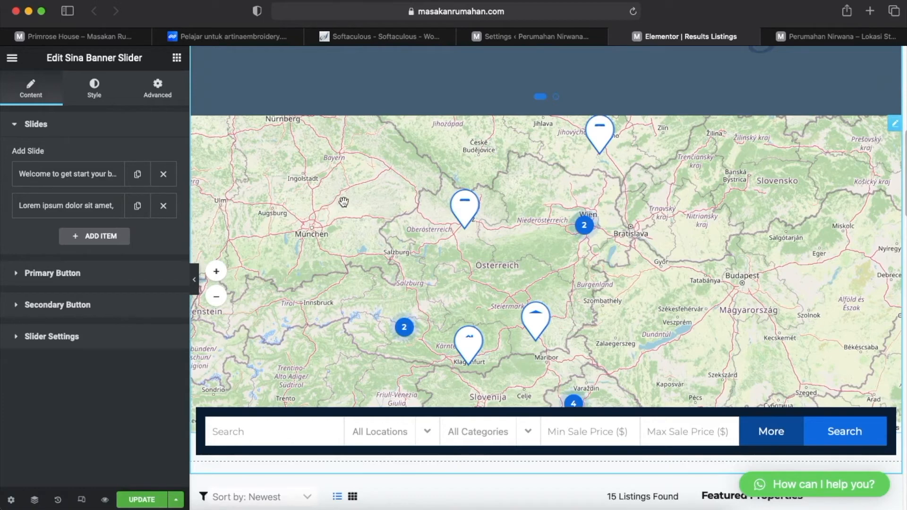
{"action": "right_click", "coordinate": [895, 126]}
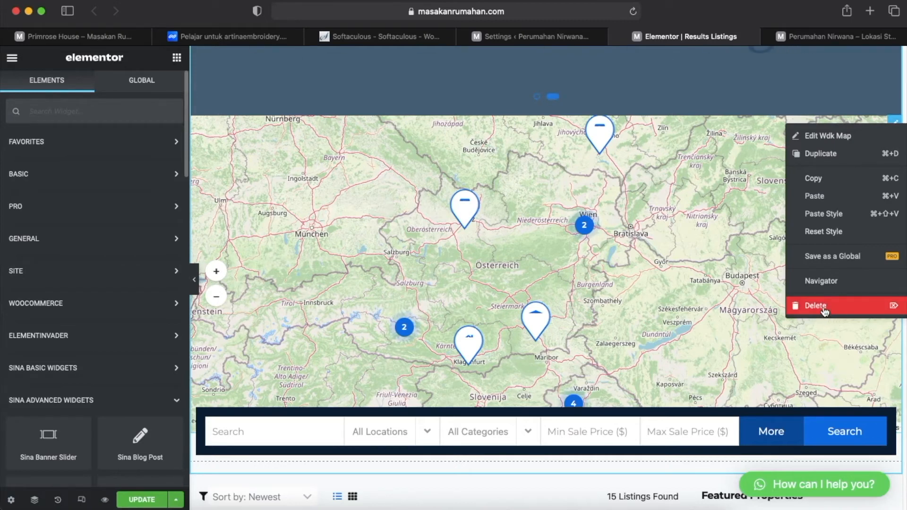
{"action": "left_click", "coordinate": [825, 307]}
{"action": "scroll", "coordinate": [822, 307], "scroll_direction": "up", "scroll_amount": 5}
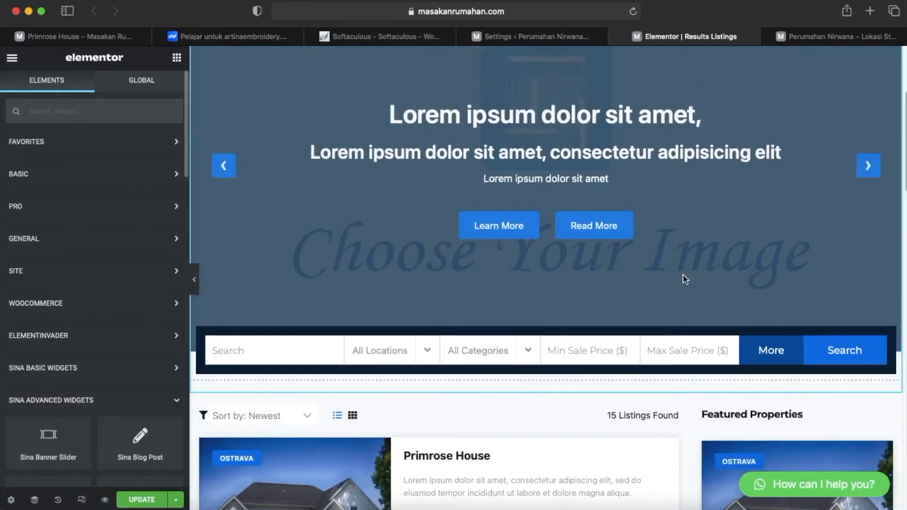
{"action": "scroll", "coordinate": [774, 233], "scroll_direction": "up", "scroll_amount": 3}
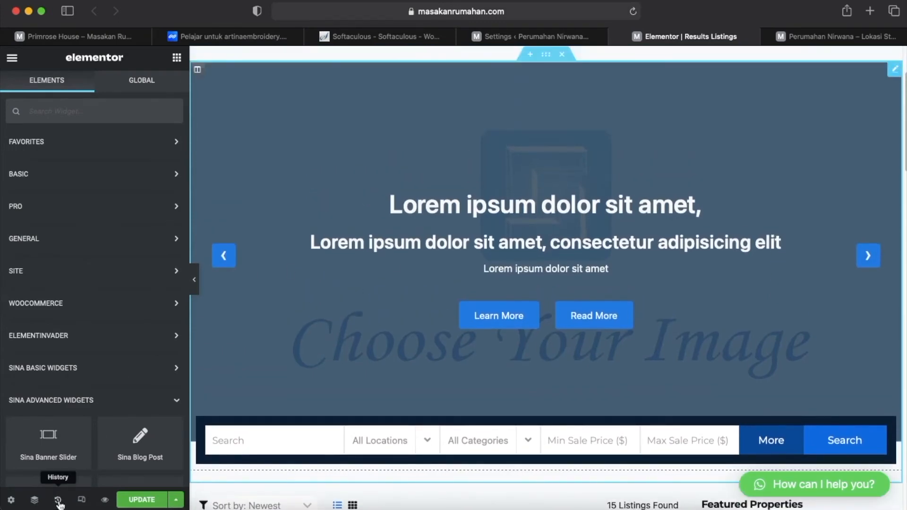
{"action": "left_click", "coordinate": [58, 501]}
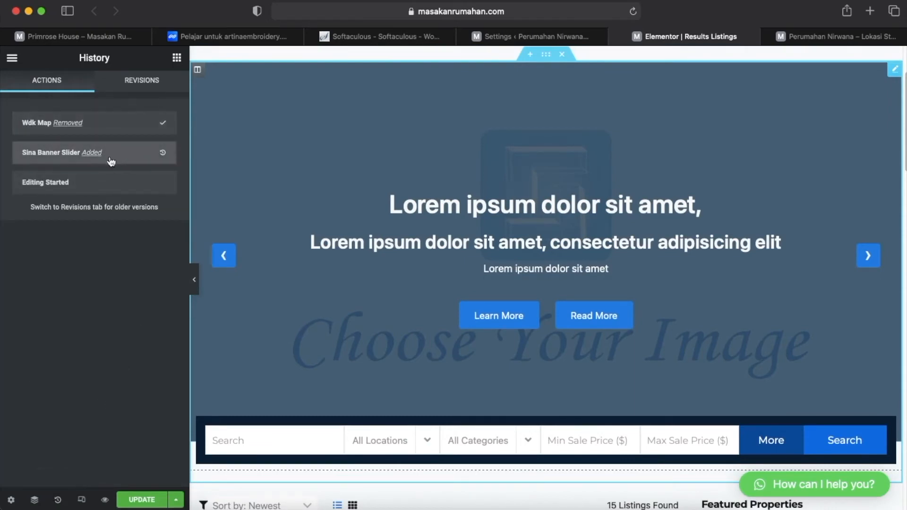
{"action": "left_click", "coordinate": [163, 155]}
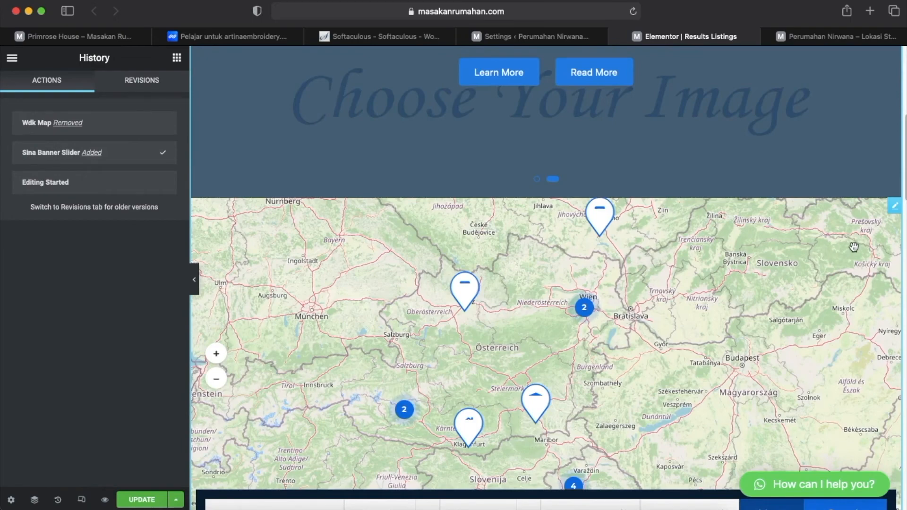
Delete the Wdk Map widget, save the page, and go to the live site tab
{"action": "right_click", "coordinate": [895, 210]}
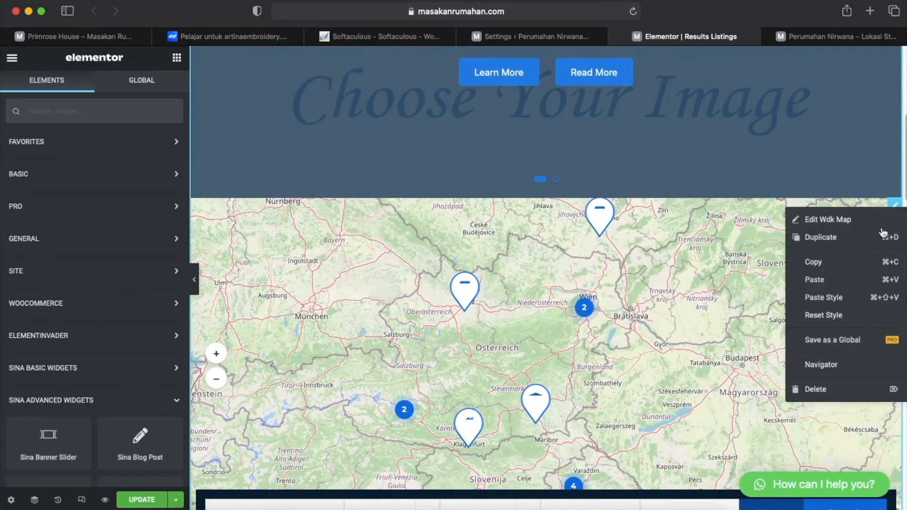
{"action": "left_click", "coordinate": [829, 390]}
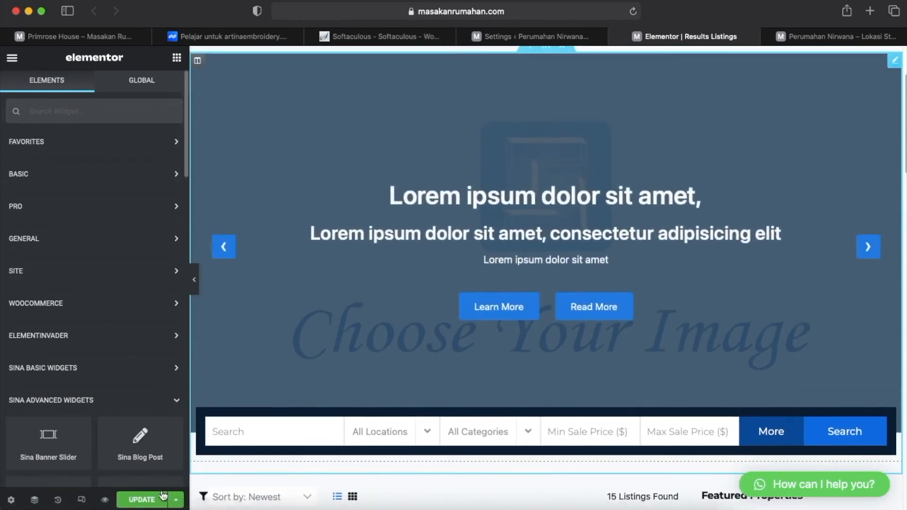
{"action": "left_click", "coordinate": [146, 501]}
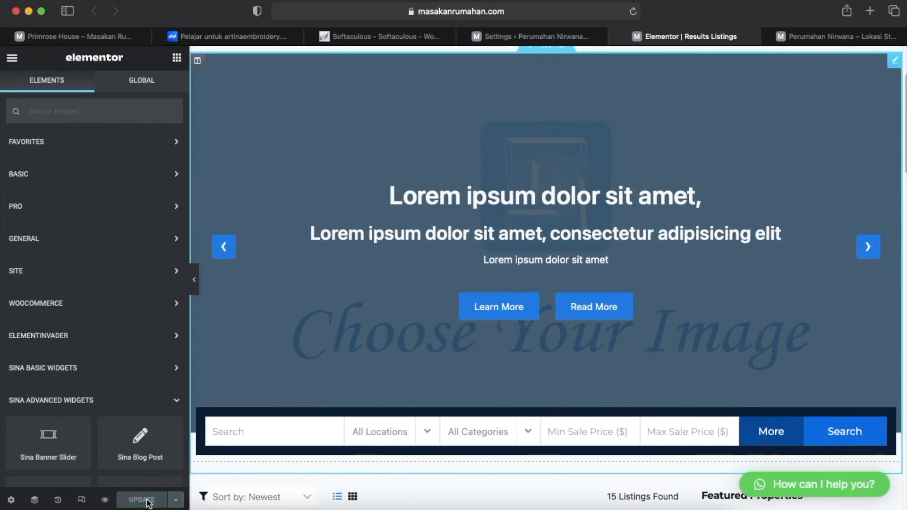
{"action": "left_click", "coordinate": [801, 41]}
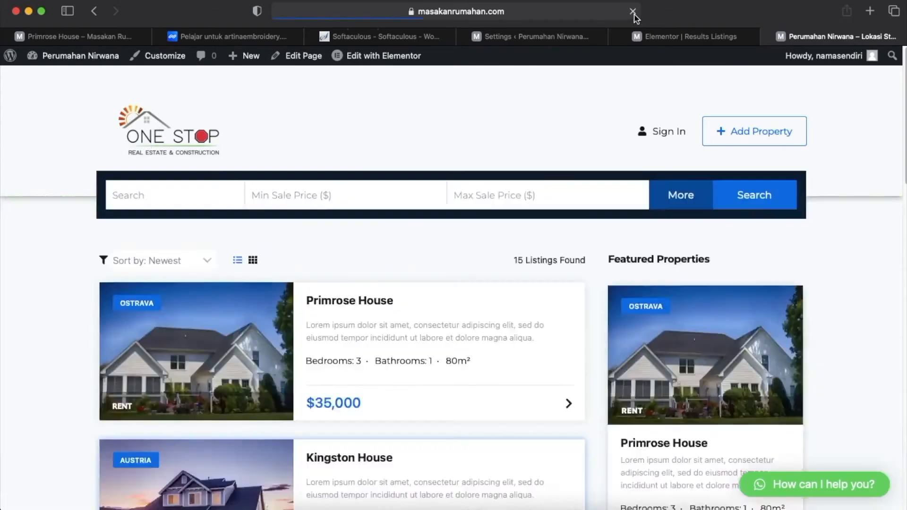
{"action": "scroll", "coordinate": [483, 151], "scroll_direction": "down", "scroll_amount": 4}
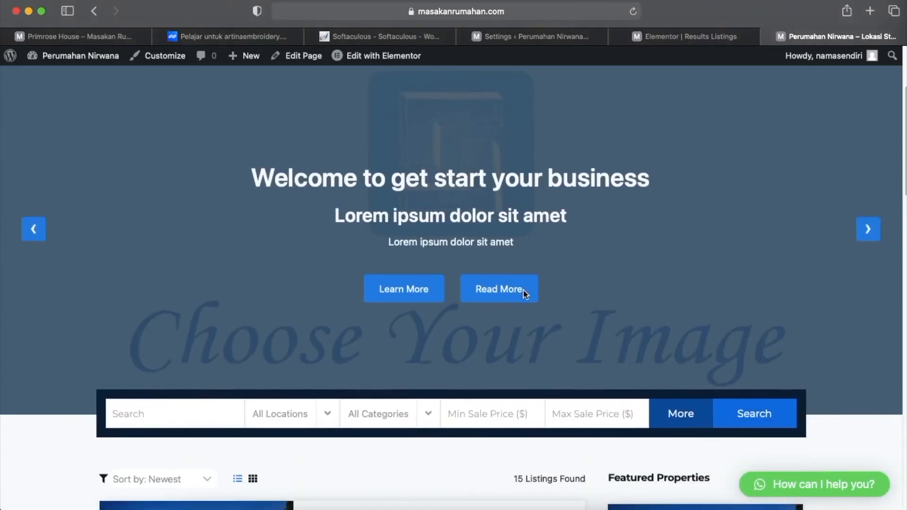
{"action": "scroll", "coordinate": [523, 294], "scroll_direction": "down", "scroll_amount": 2}
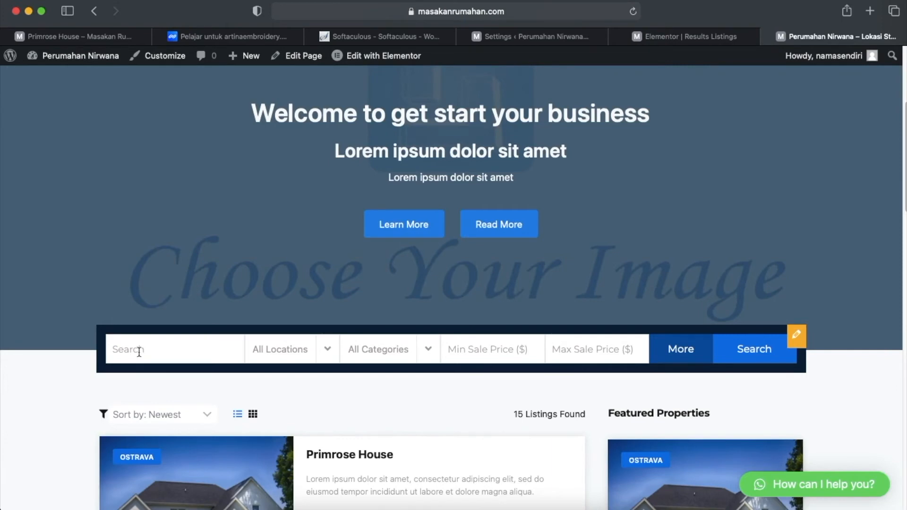
{"action": "scroll", "coordinate": [138, 351], "scroll_direction": "down", "scroll_amount": 5}
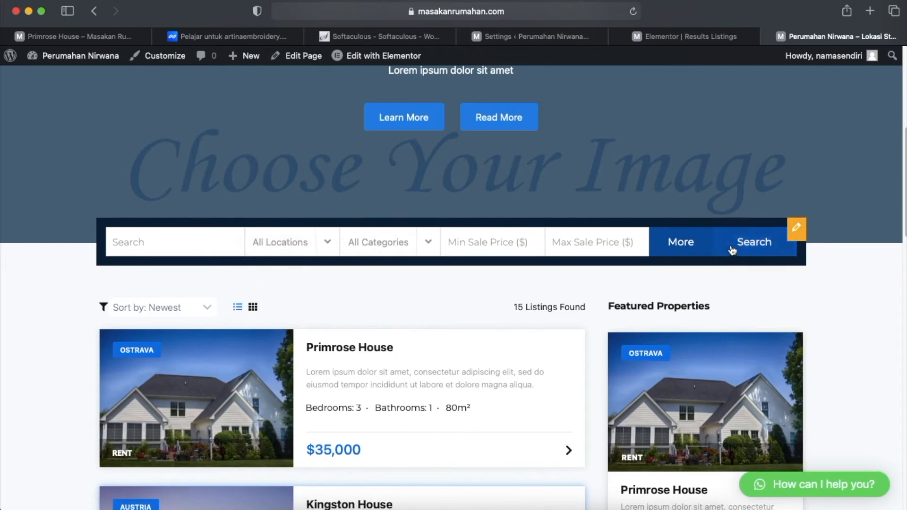
{"action": "scroll", "coordinate": [378, 324], "scroll_direction": "down", "scroll_amount": 4}
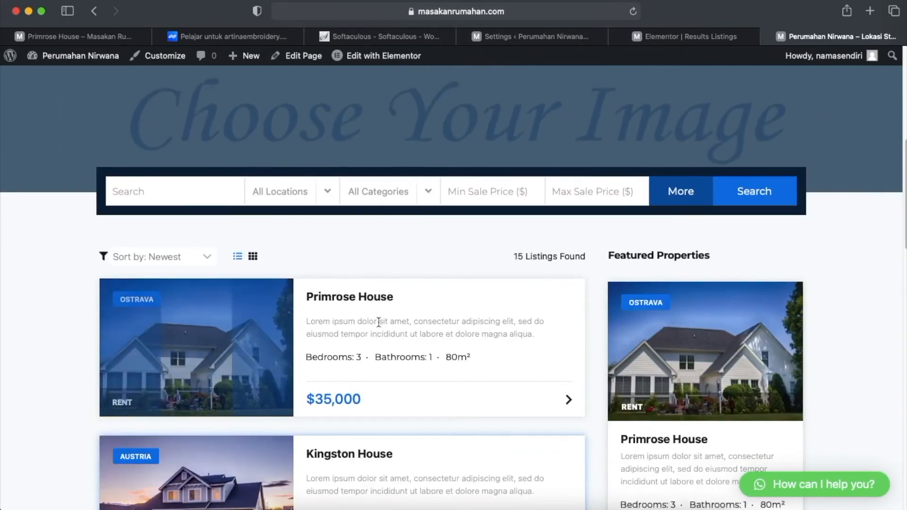
{"action": "scroll", "coordinate": [379, 325], "scroll_direction": "up", "scroll_amount": 5}
{"action": "scroll", "coordinate": [380, 325], "scroll_direction": "down", "scroll_amount": 5}
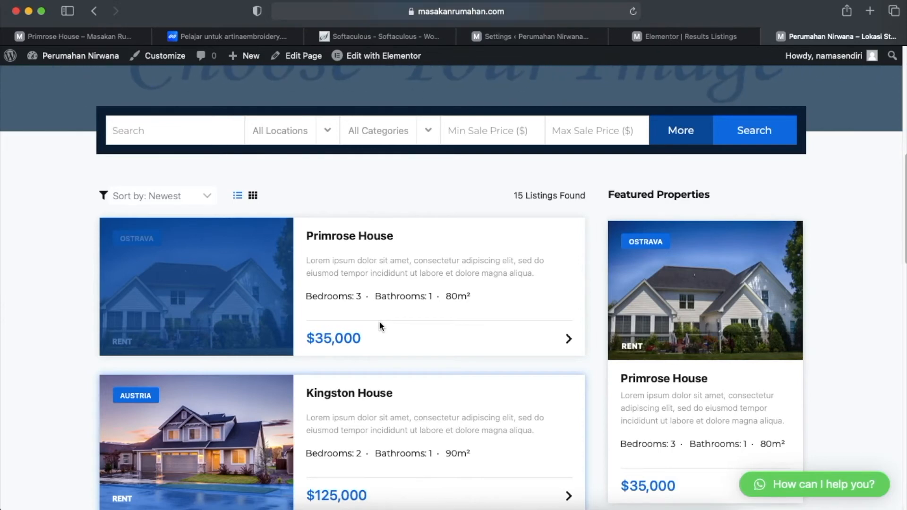
{"action": "scroll", "coordinate": [379, 322], "scroll_direction": "up", "scroll_amount": 1}
{"action": "scroll", "coordinate": [385, 324], "scroll_direction": "down", "scroll_amount": 1}
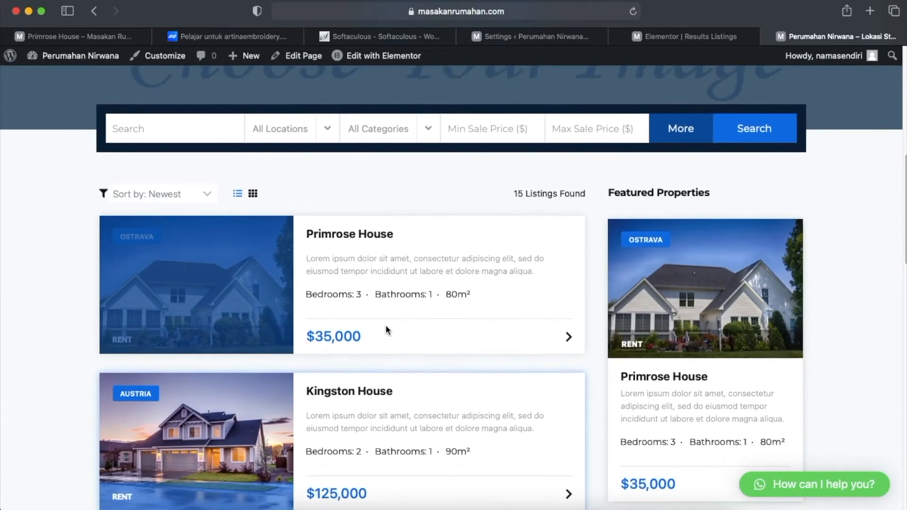
{"action": "scroll", "coordinate": [385, 324], "scroll_direction": "up", "scroll_amount": 1}
{"action": "scroll", "coordinate": [385, 326], "scroll_direction": "up", "scroll_amount": 1}
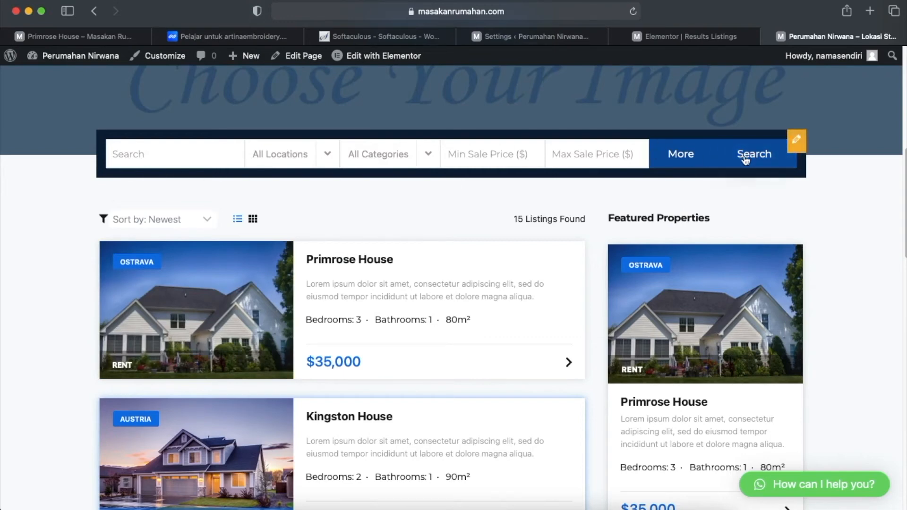
{"action": "scroll", "coordinate": [365, 273], "scroll_direction": "up", "scroll_amount": 5}
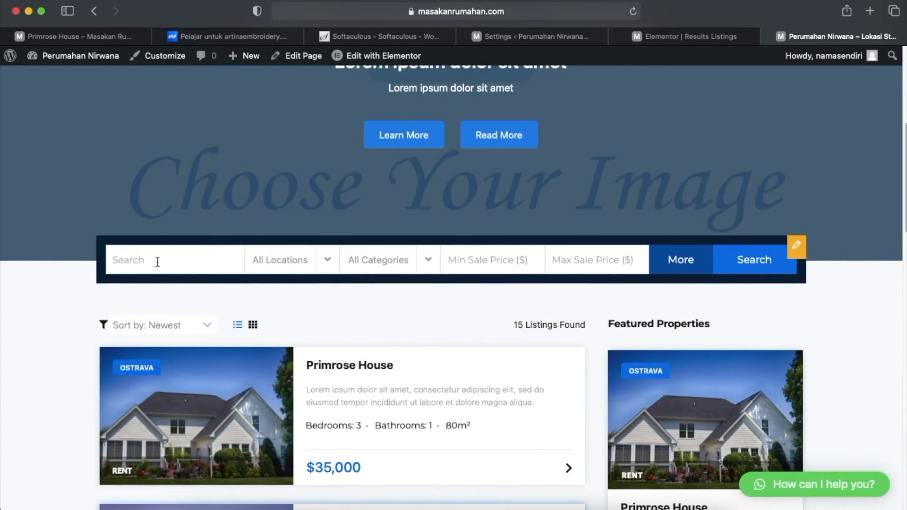
{"action": "scroll", "coordinate": [234, 265], "scroll_direction": "up", "scroll_amount": 10}
{"action": "scroll", "coordinate": [431, 263], "scroll_direction": "down", "scroll_amount": 3}
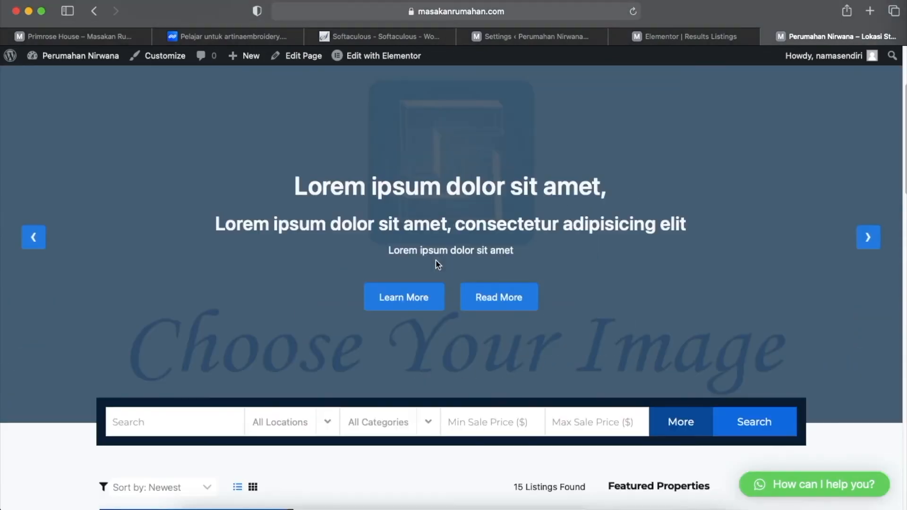
{"action": "scroll", "coordinate": [378, 251], "scroll_direction": "up", "scroll_amount": 1}
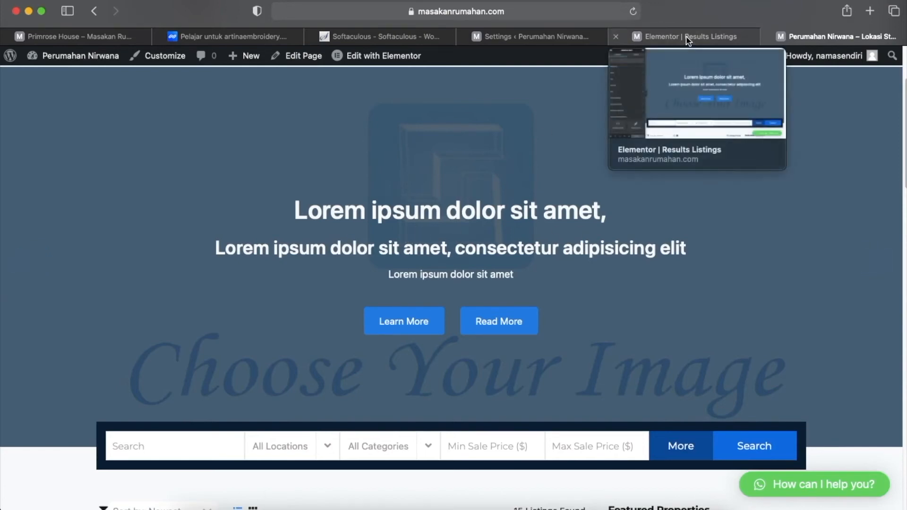
Back in Elementor, edit the Sina Banner Slider and expand its first slide's settings
{"action": "left_click", "coordinate": [688, 41]}
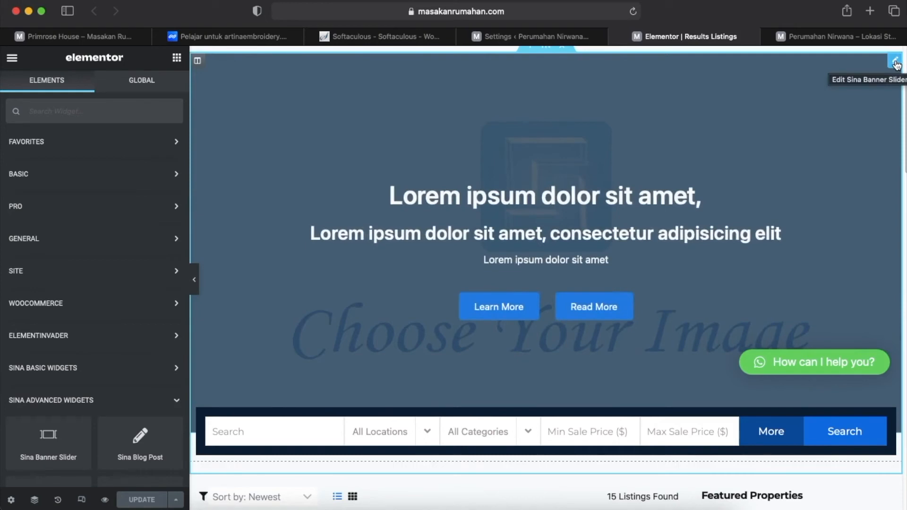
{"action": "right_click", "coordinate": [896, 63]}
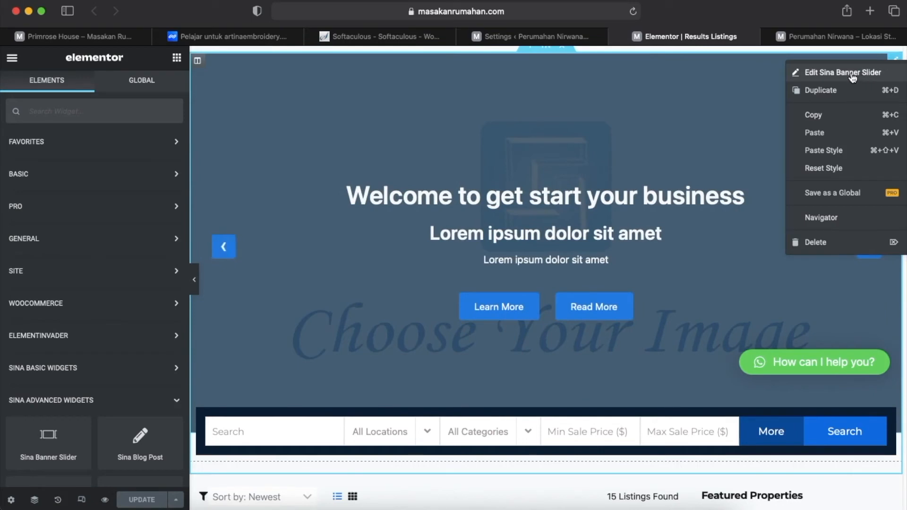
{"action": "left_click", "coordinate": [844, 72]}
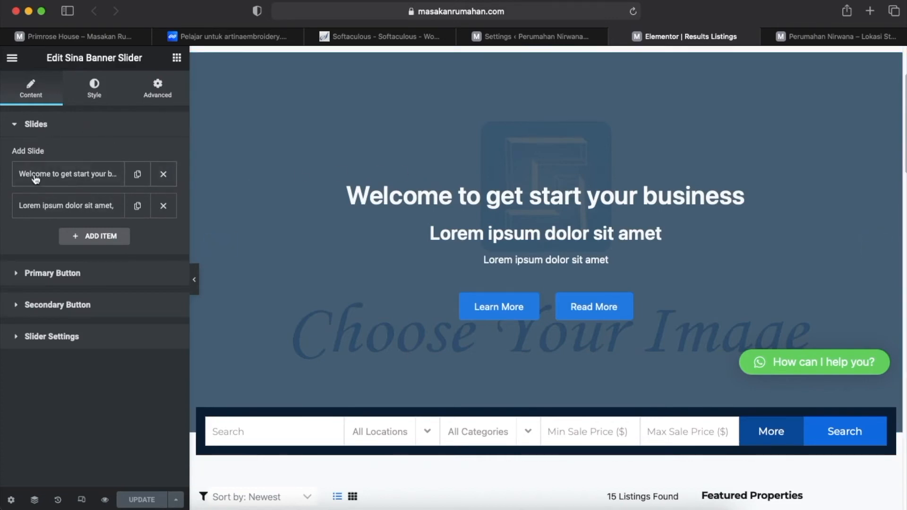
{"action": "left_click", "coordinate": [75, 175]}
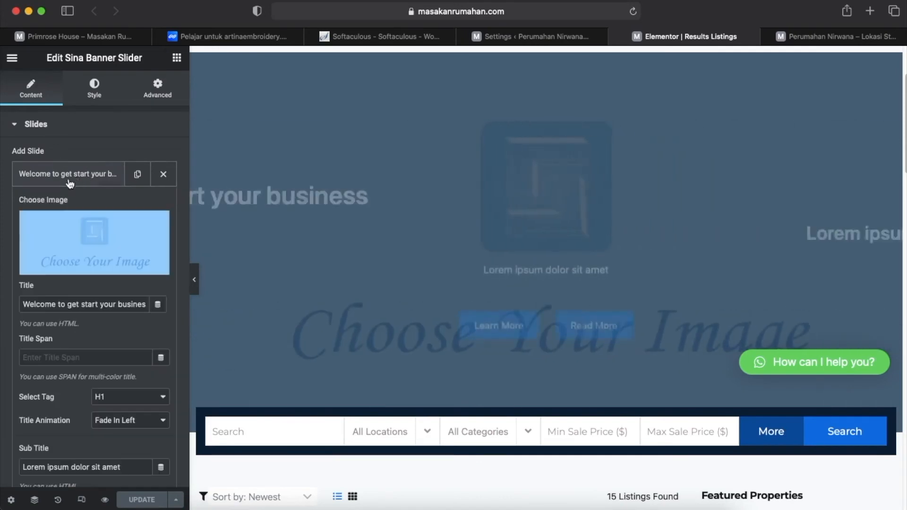
Open the slide's image chooser in upload mode and browse the computer for files
{"action": "left_click", "coordinate": [98, 240]}
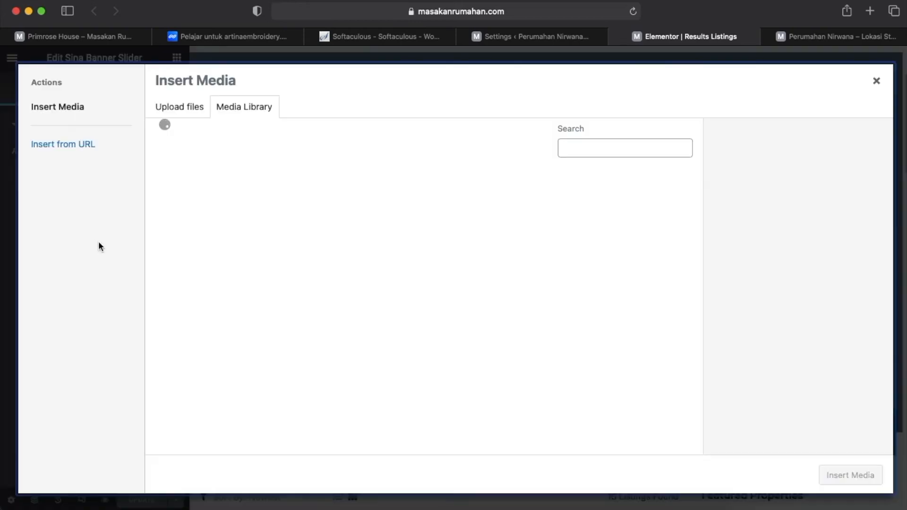
{"action": "left_click", "coordinate": [184, 111]}
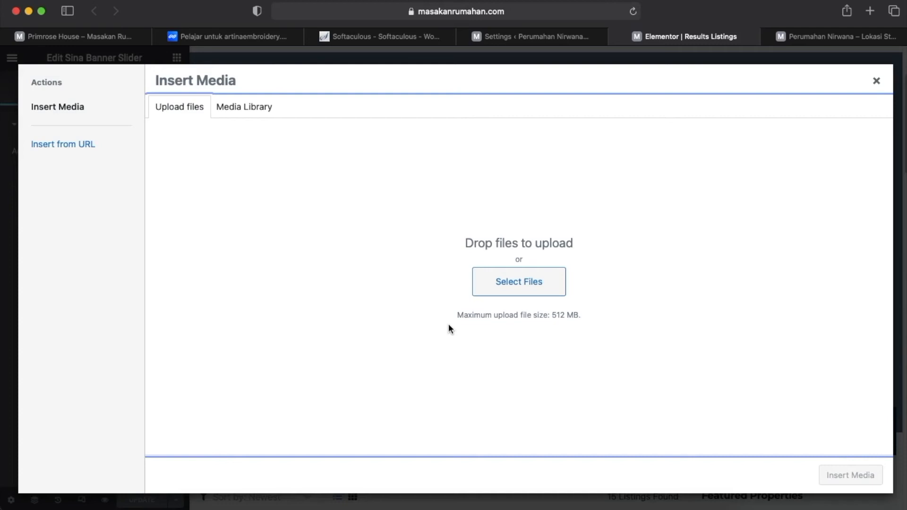
{"action": "left_click", "coordinate": [514, 286]}
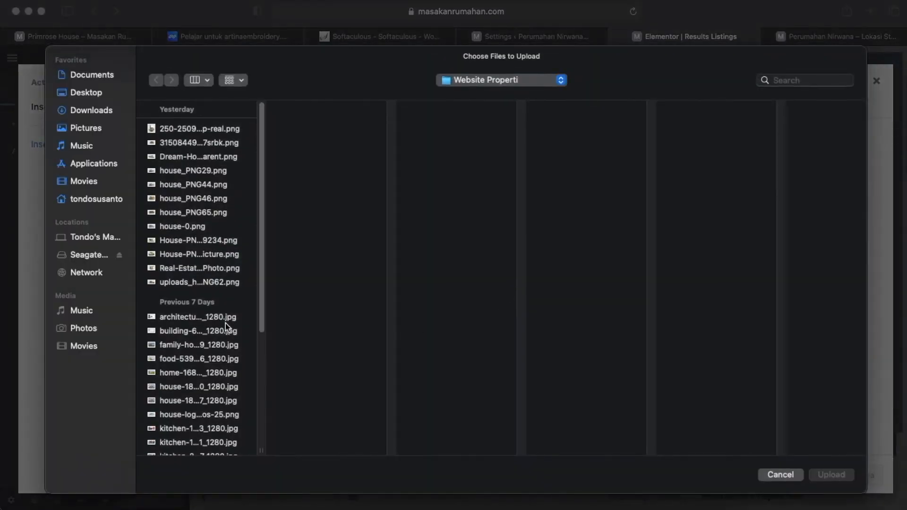
{"action": "scroll", "coordinate": [225, 323], "scroll_direction": "down", "scroll_amount": 10}
{"action": "scroll", "coordinate": [225, 324], "scroll_direction": "up", "scroll_amount": 5}
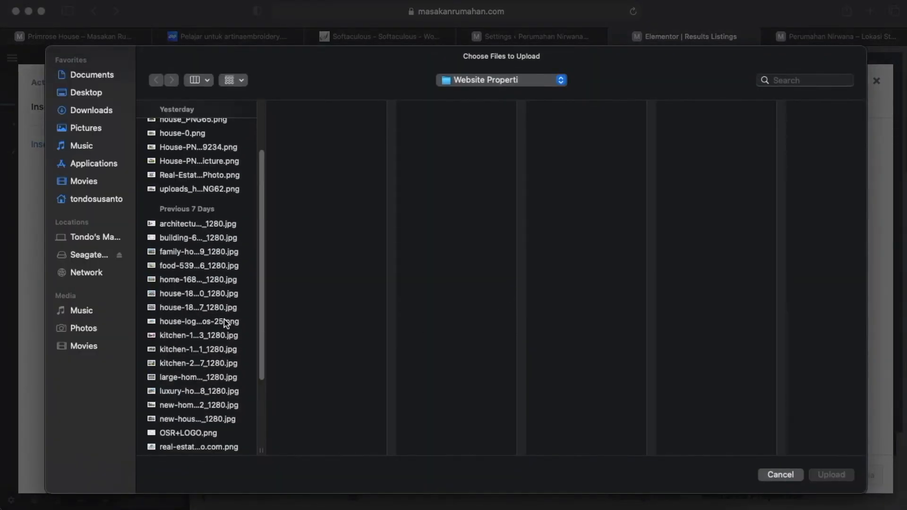
{"action": "scroll", "coordinate": [225, 323], "scroll_direction": "down", "scroll_amount": 10}
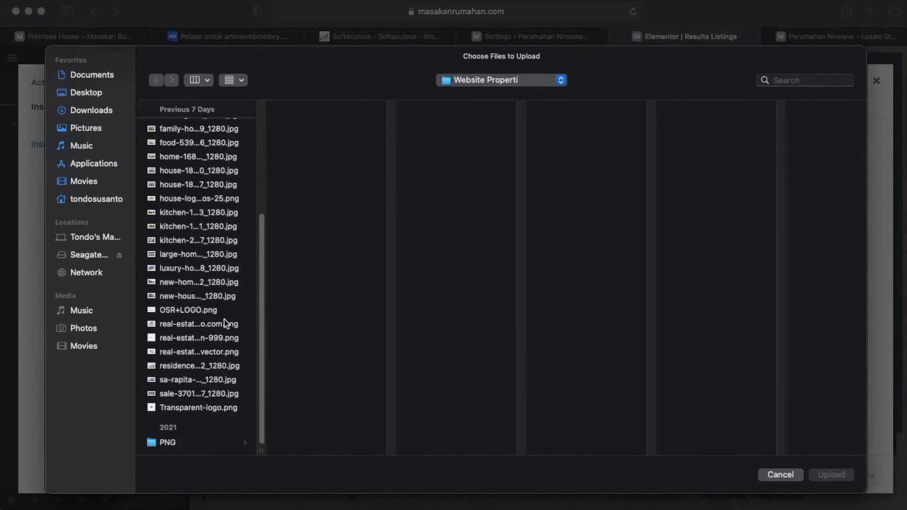
{"action": "scroll", "coordinate": [226, 324], "scroll_direction": "up", "scroll_amount": 8}
{"action": "scroll", "coordinate": [225, 323], "scroll_direction": "down", "scroll_amount": 2}
{"action": "scroll", "coordinate": [225, 323], "scroll_direction": "down", "scroll_amount": 5}
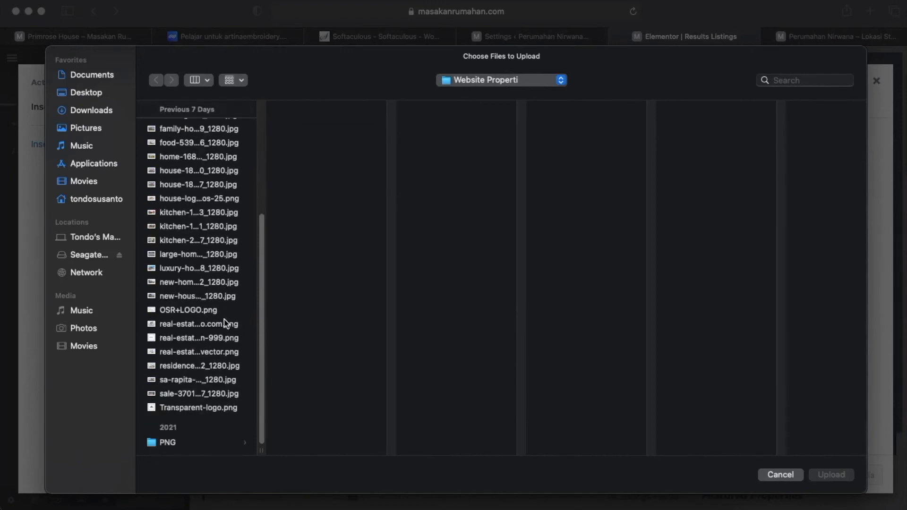
Select all 35 images in the Website Properti folder and upload them
{"action": "left_click", "coordinate": [207, 409]}
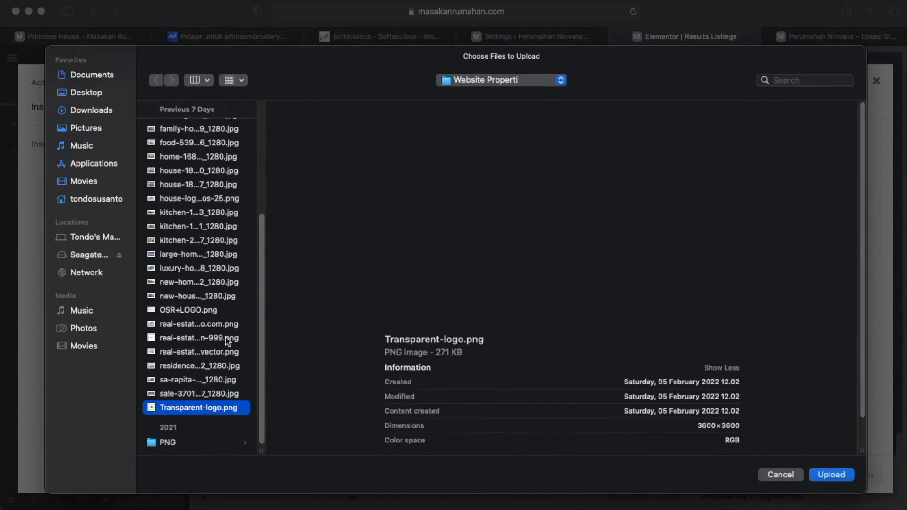
{"action": "scroll", "coordinate": [225, 330], "scroll_direction": "up", "scroll_amount": 5}
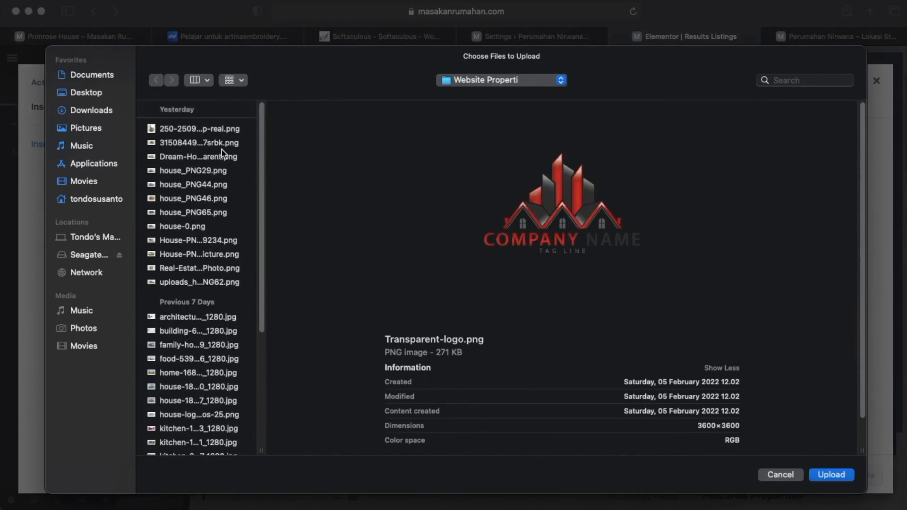
{"action": "scroll", "coordinate": [224, 151], "scroll_direction": "down", "scroll_amount": 5}
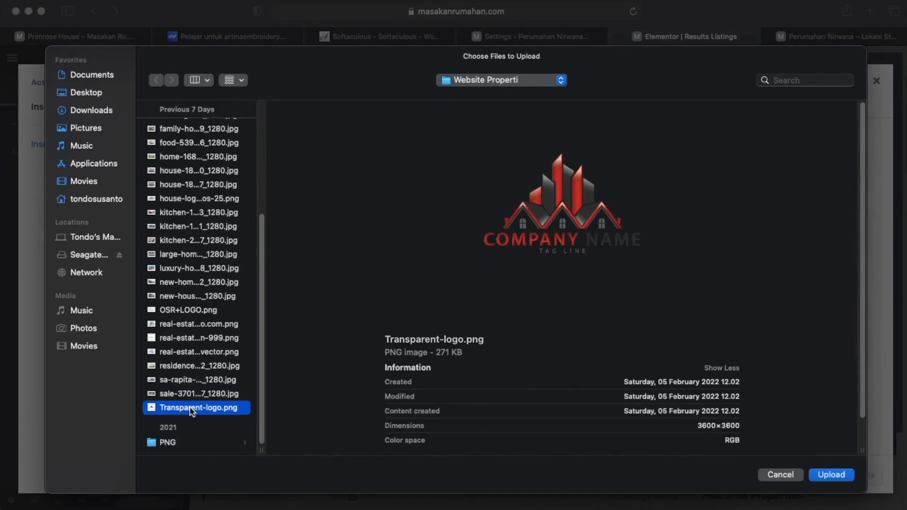
{"action": "scroll", "coordinate": [198, 390], "scroll_direction": "up", "scroll_amount": 5}
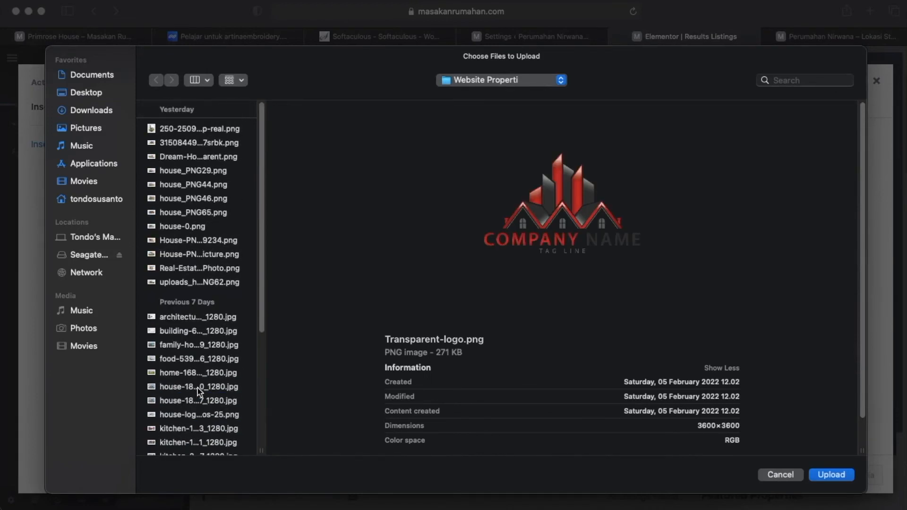
{"action": "left_click", "coordinate": [223, 132], "text": "shift"}
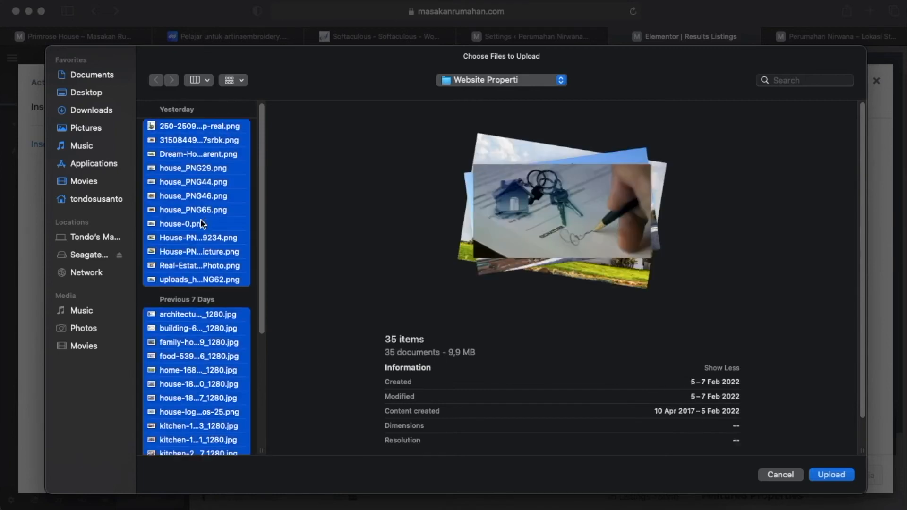
{"action": "scroll", "coordinate": [200, 219], "scroll_direction": "down", "scroll_amount": 5}
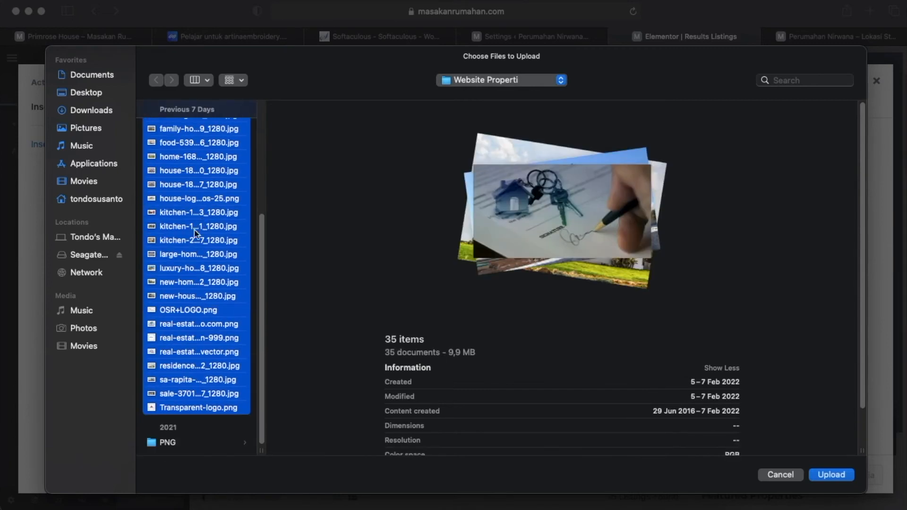
{"action": "left_click", "coordinate": [832, 475]}
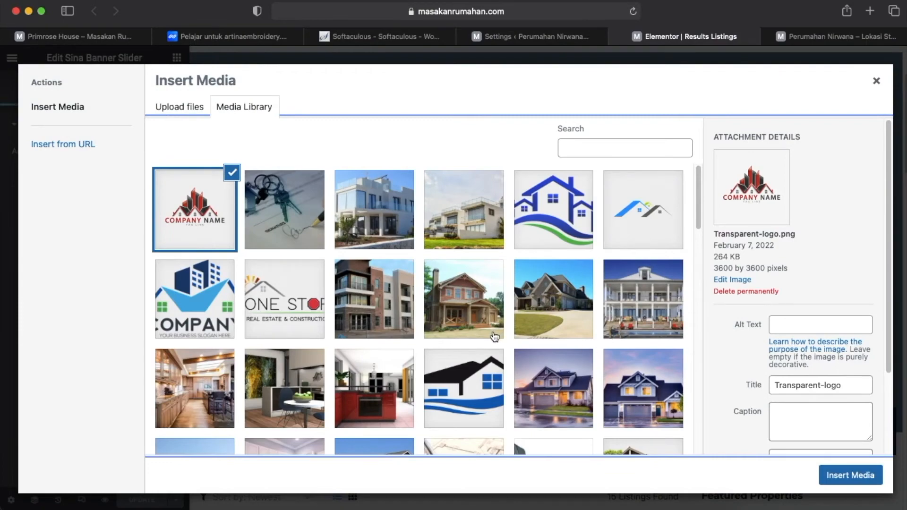
Pick real-estate-20.jpg in the media library and insert it as the first slide's image
{"action": "scroll", "coordinate": [494, 336], "scroll_direction": "down", "scroll_amount": 5}
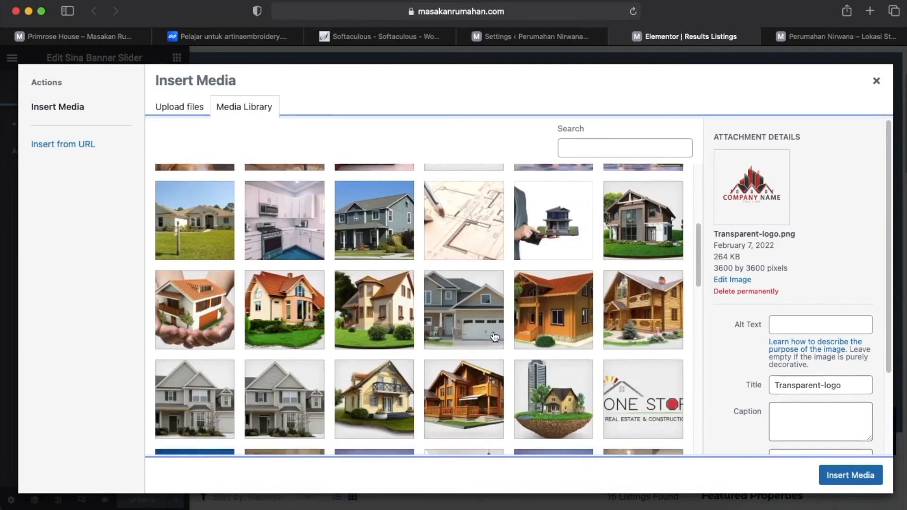
{"action": "scroll", "coordinate": [494, 337], "scroll_direction": "down", "scroll_amount": 10}
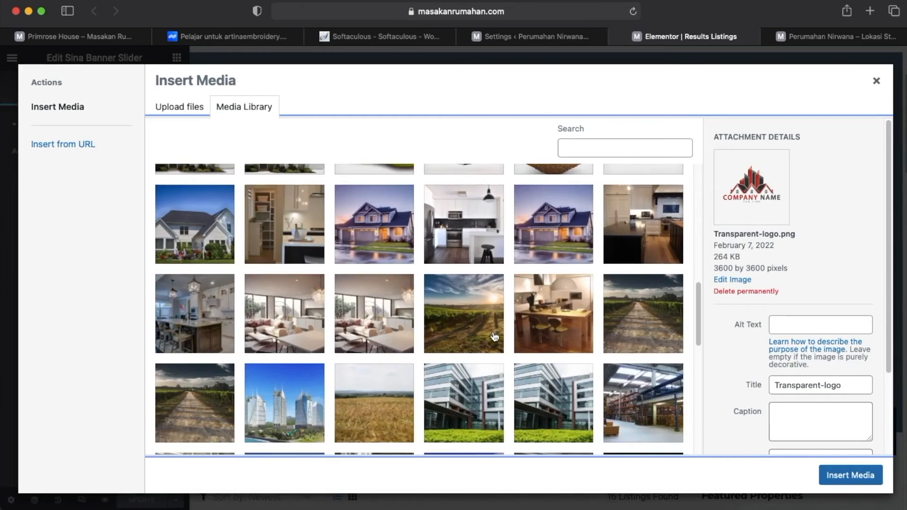
{"action": "left_click", "coordinate": [565, 233]}
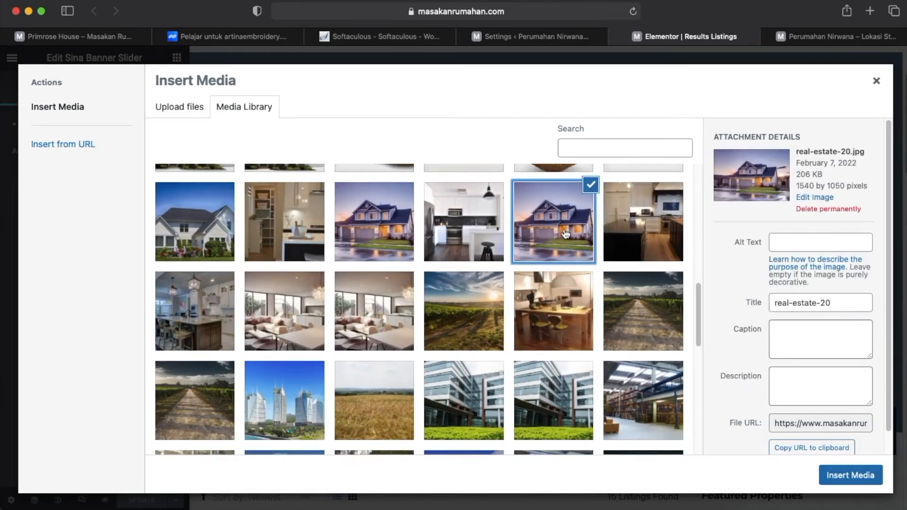
{"action": "scroll", "coordinate": [561, 289], "scroll_direction": "up", "scroll_amount": 2}
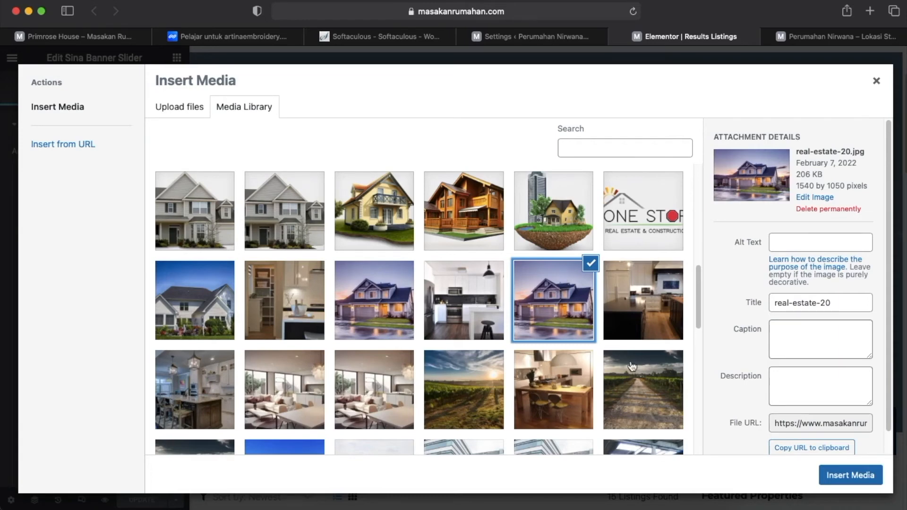
{"action": "left_click", "coordinate": [862, 476]}
{"action": "scroll", "coordinate": [701, 392], "scroll_direction": "down", "scroll_amount": 5}
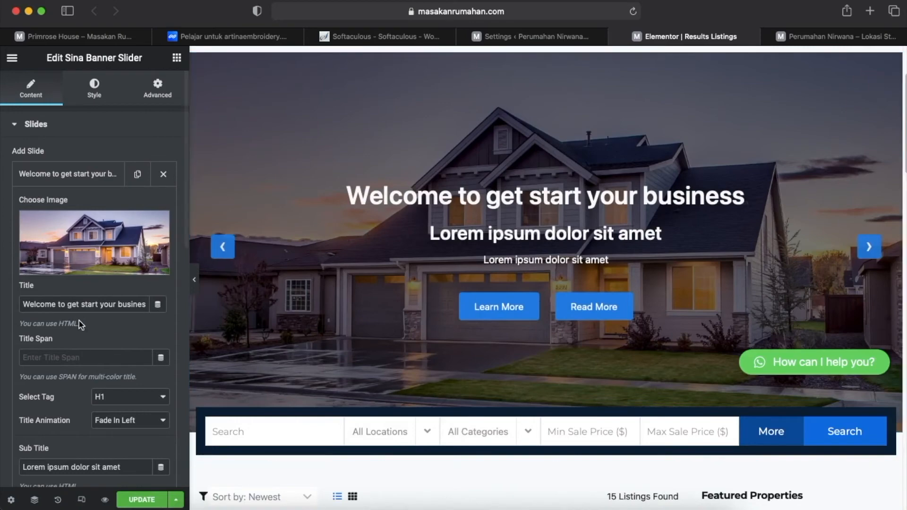
Replace the slide's subtitle text with 'Selamat Datang' and its title with 'Perumahan Nirwana'
{"action": "left_click", "coordinate": [83, 305]}
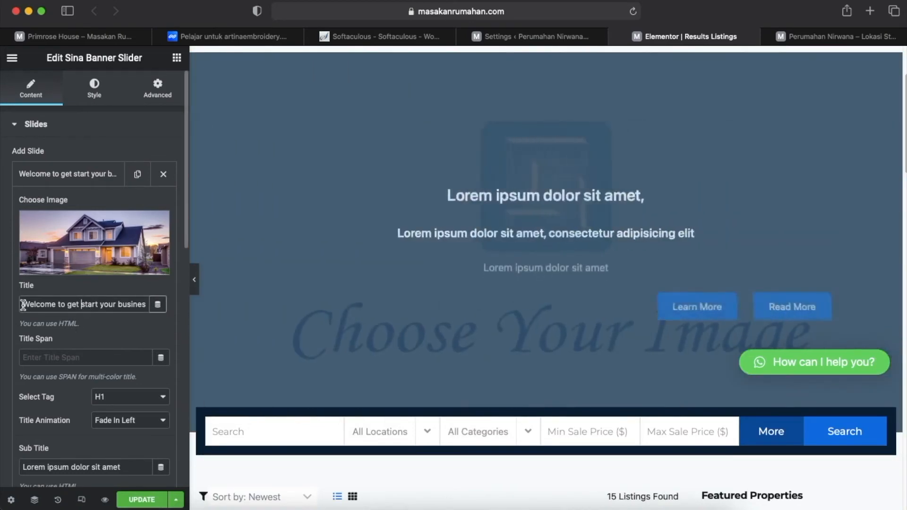
{"action": "left_click", "coordinate": [23, 305]}
{"action": "left_click_drag", "start_coordinate": [23, 304], "coordinate": [147, 303]}
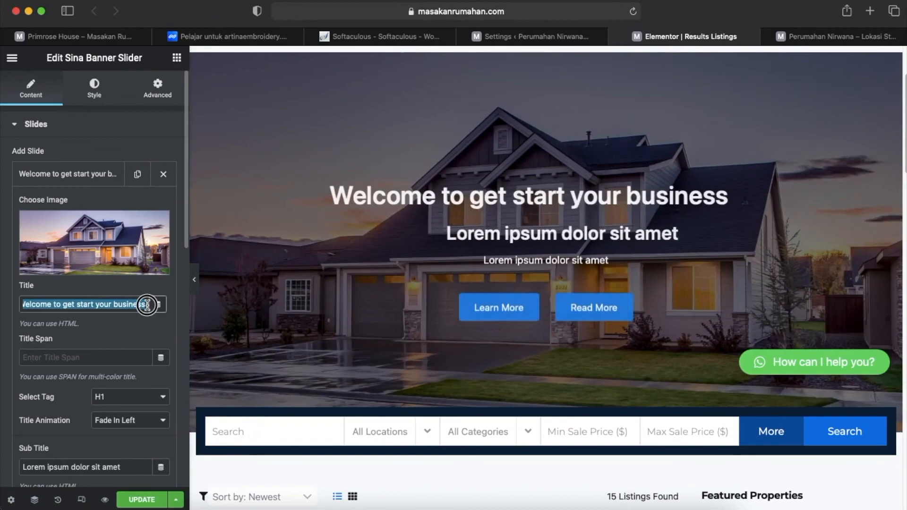
{"action": "left_click", "coordinate": [130, 468]}
{"action": "left_click_drag", "start_coordinate": [130, 467], "coordinate": [14, 465]}
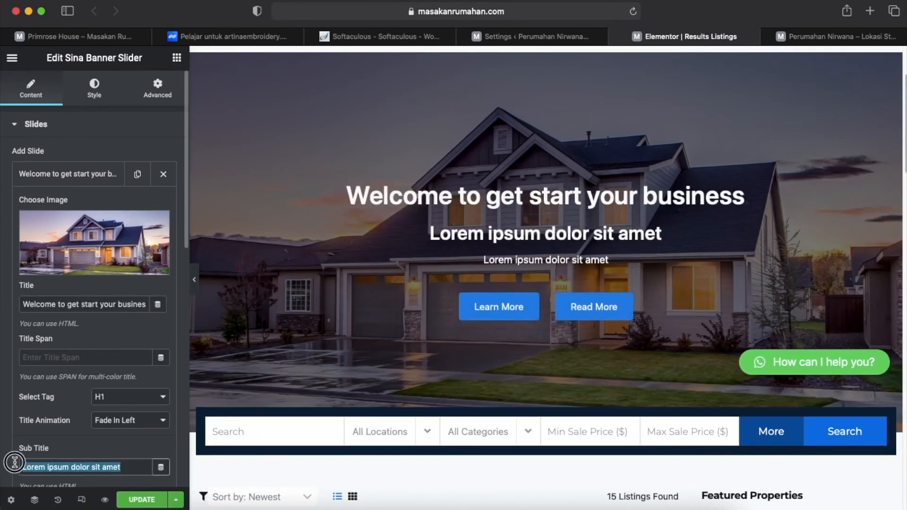
{"action": "type", "text": "Selamat Da"}
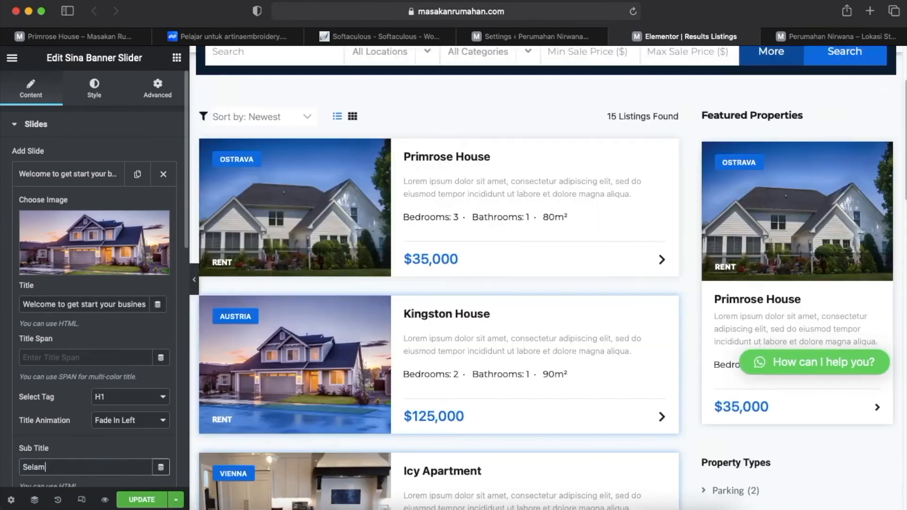
{"action": "type", "text": "tang"}
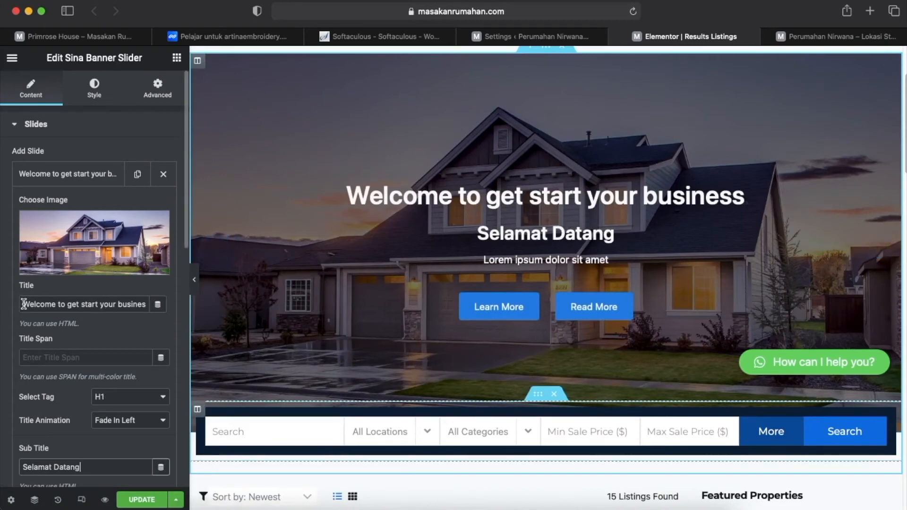
{"action": "left_click_drag", "start_coordinate": [22, 305], "coordinate": [151, 306]}
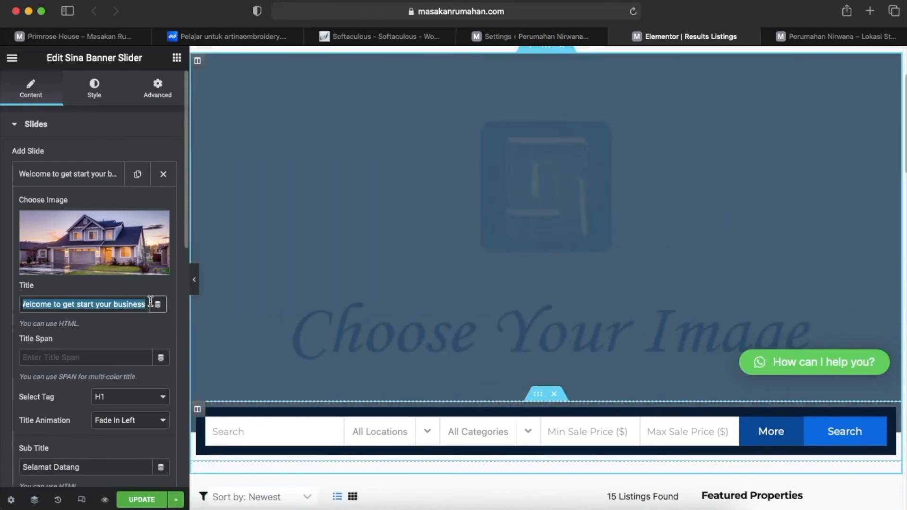
{"action": "type", "text": "Per"}
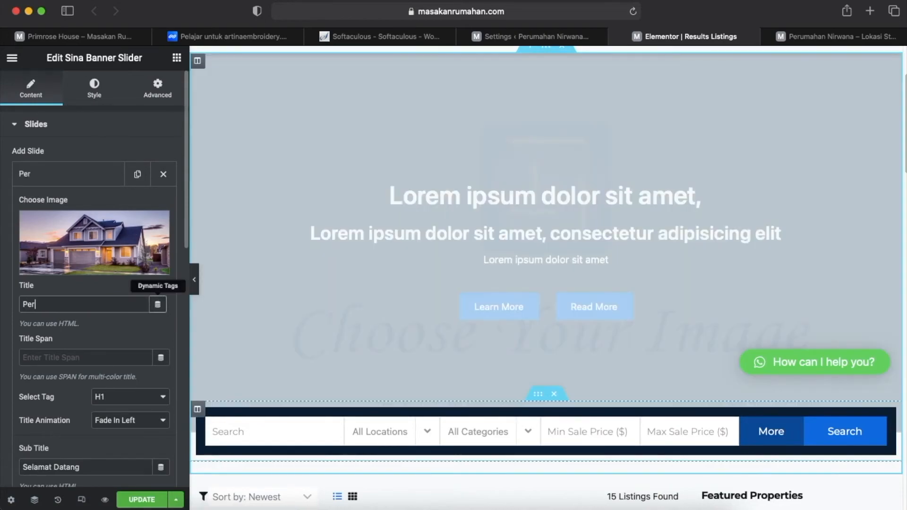
{"action": "type", "text": "umahan Nirw"}
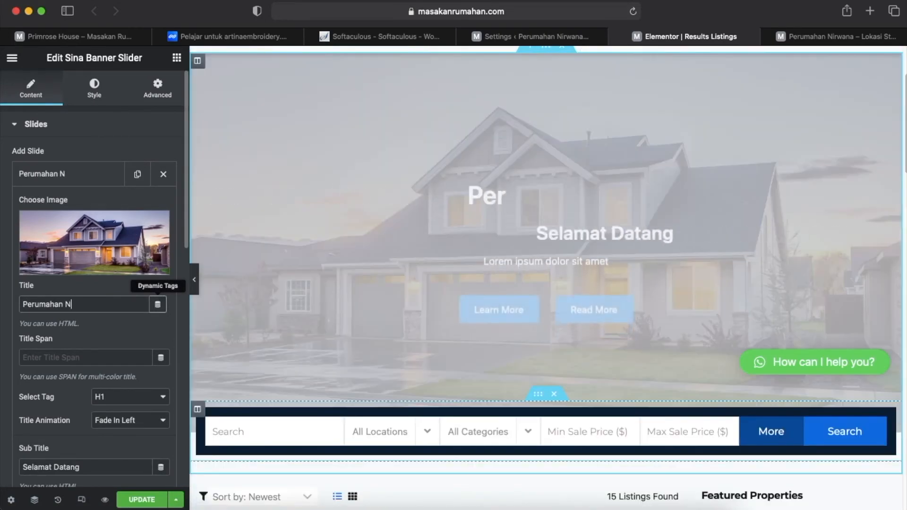
{"action": "type", "text": "ana"}
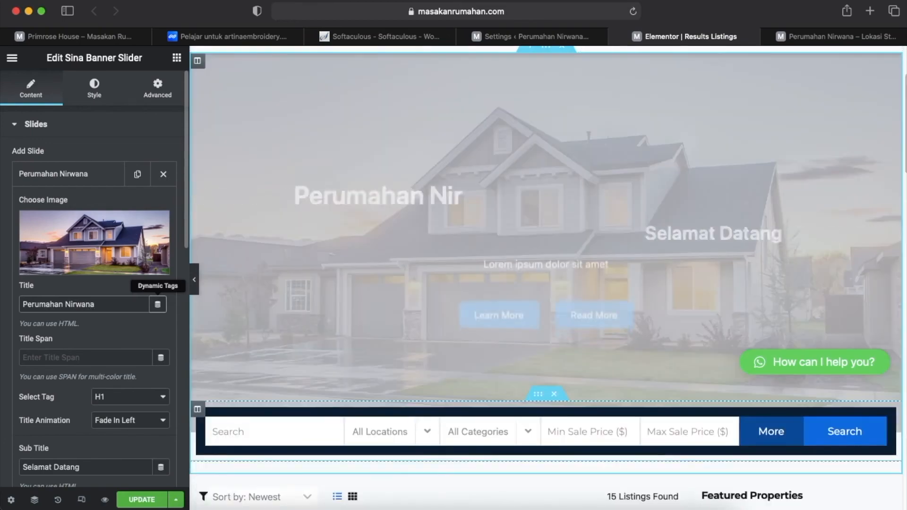
{"action": "scroll", "coordinate": [136, 318], "scroll_direction": "down", "scroll_amount": 2}
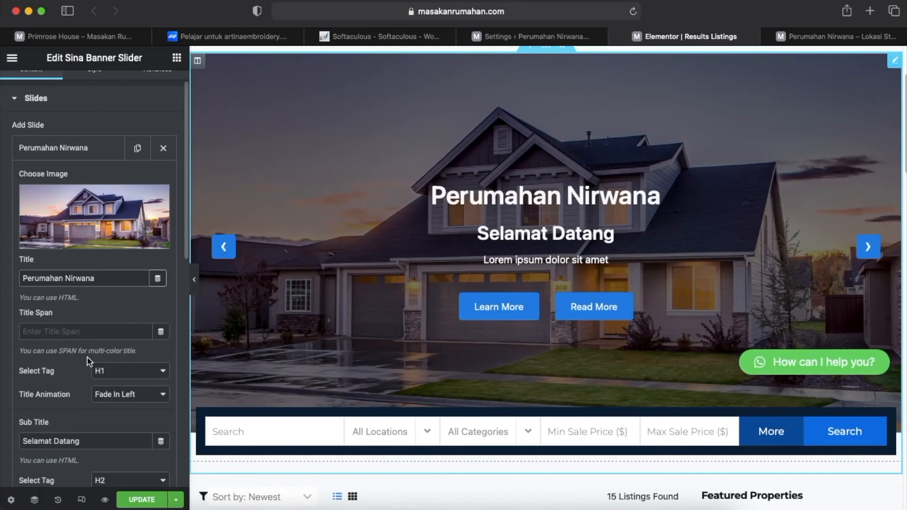
{"action": "scroll", "coordinate": [104, 350], "scroll_direction": "down", "scroll_amount": 1}
{"action": "scroll", "coordinate": [104, 350], "scroll_direction": "down", "scroll_amount": 6}
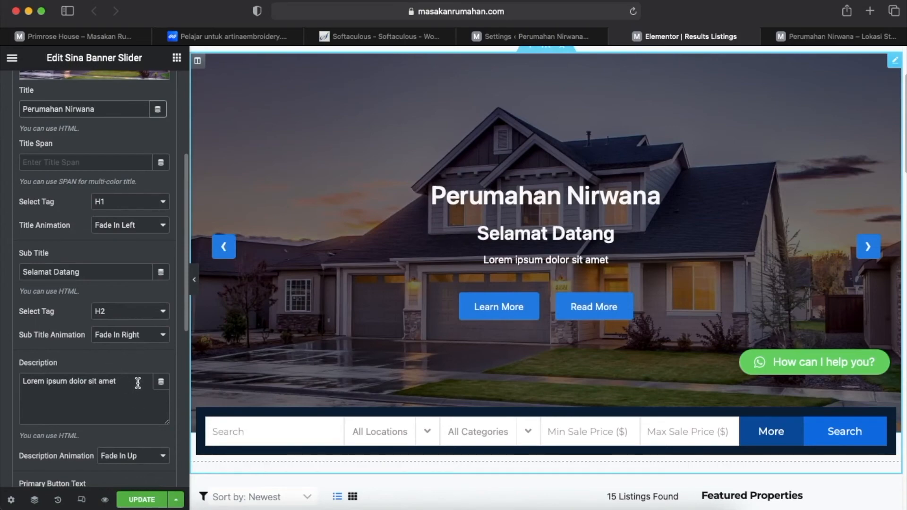
Delete the placeholder description and the 'Selamat Datang' subtitle from the first slide
{"action": "left_click_drag", "start_coordinate": [136, 380], "coordinate": [22, 378]}
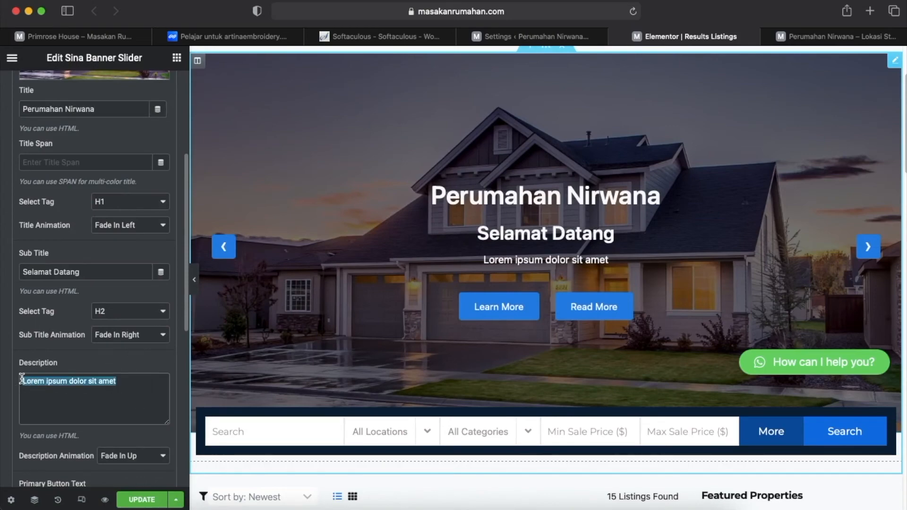
{"action": "key", "text": "BackSpace"}
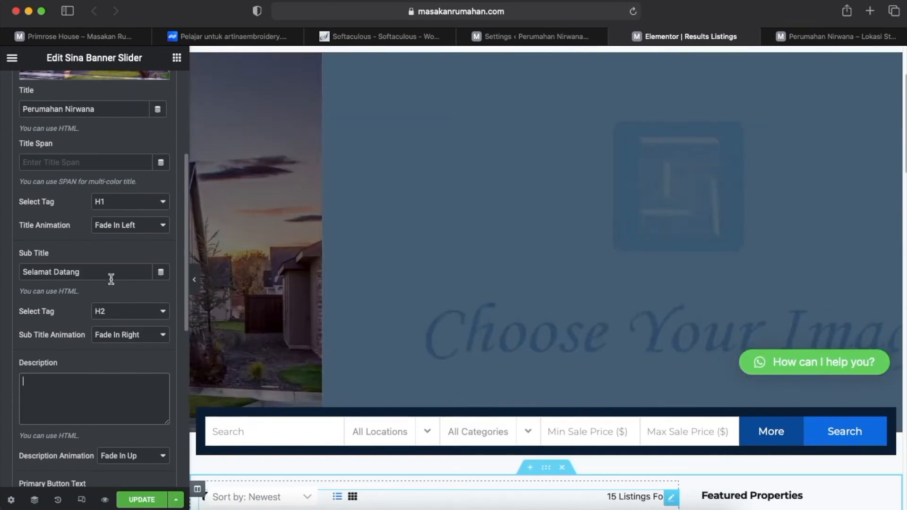
{"action": "left_click_drag", "start_coordinate": [109, 274], "coordinate": [29, 272]}
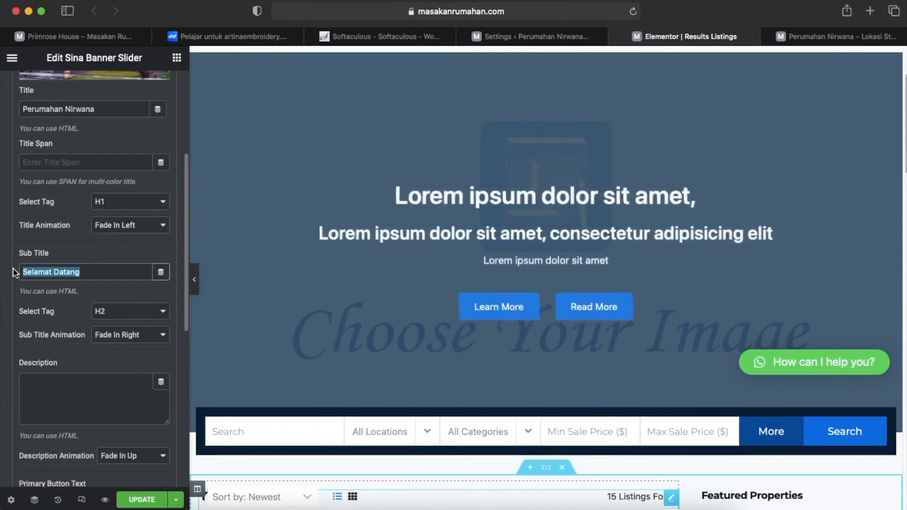
{"action": "key", "text": "BackSpace"}
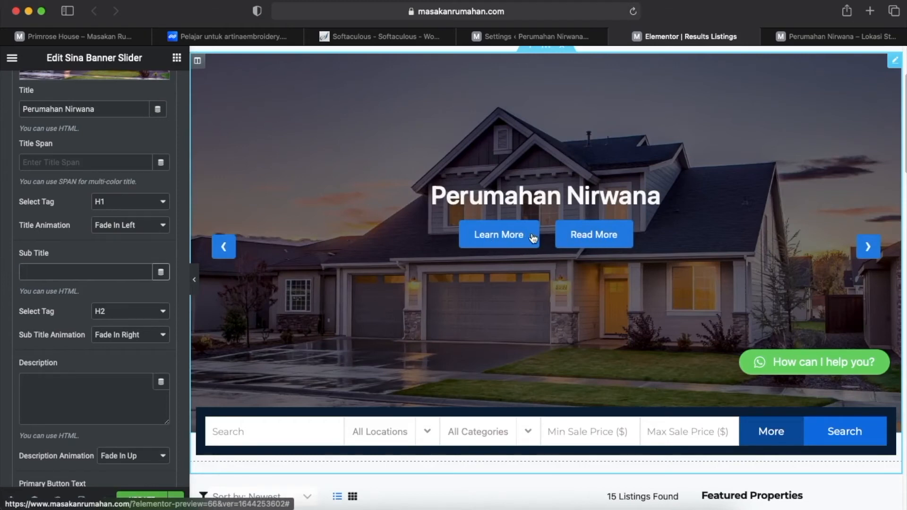
{"action": "scroll", "coordinate": [104, 352], "scroll_direction": "down", "scroll_amount": 7}
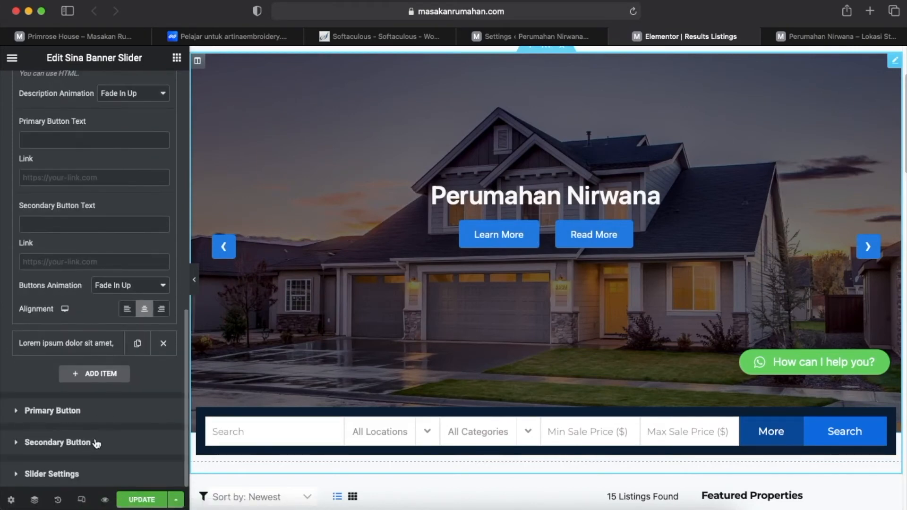
Delete the second 'Lorem ipsum' slide from the Sina Banner Slider, then reopen the Perumahan Nirwana slide
{"action": "scroll", "coordinate": [104, 430], "scroll_direction": "up", "scroll_amount": 10}
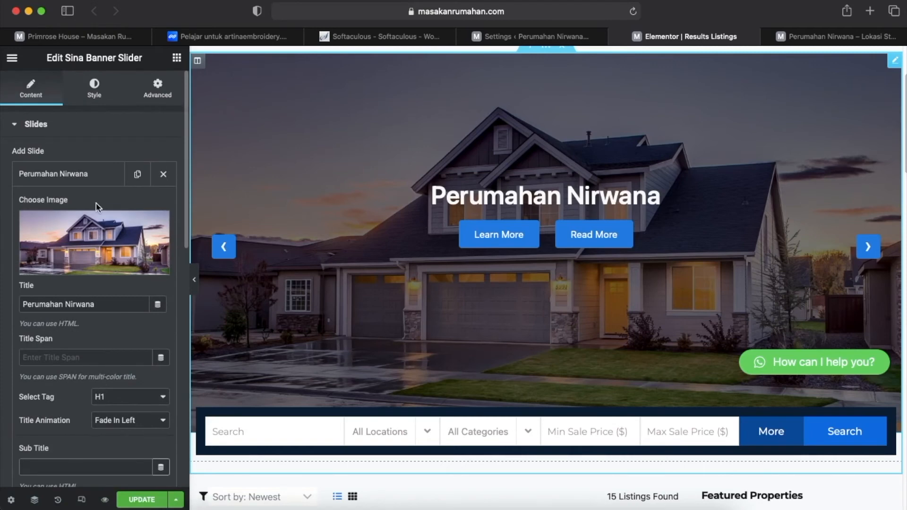
{"action": "left_click", "coordinate": [86, 176]}
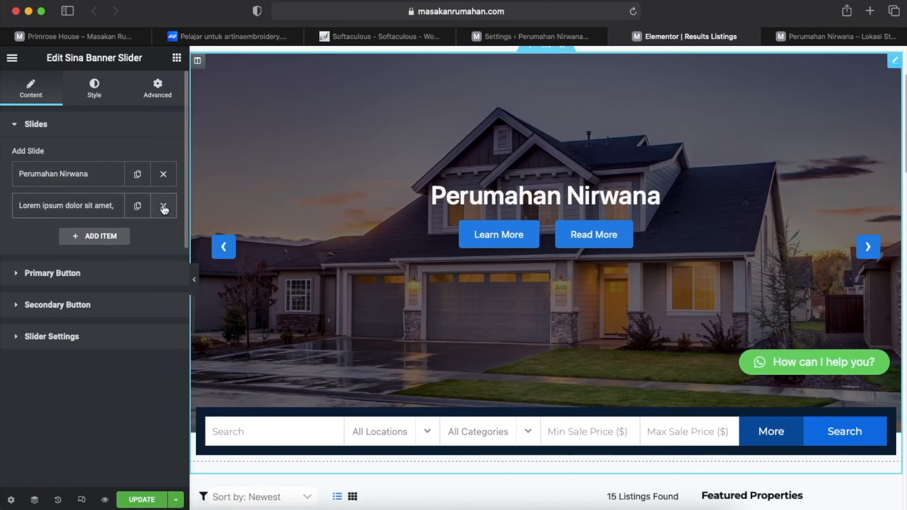
{"action": "left_click", "coordinate": [164, 205]}
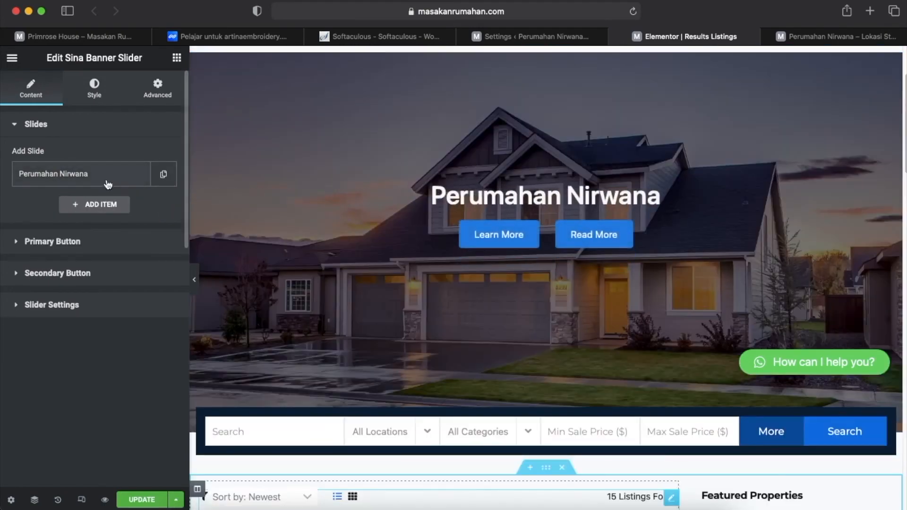
{"action": "left_click", "coordinate": [77, 185]}
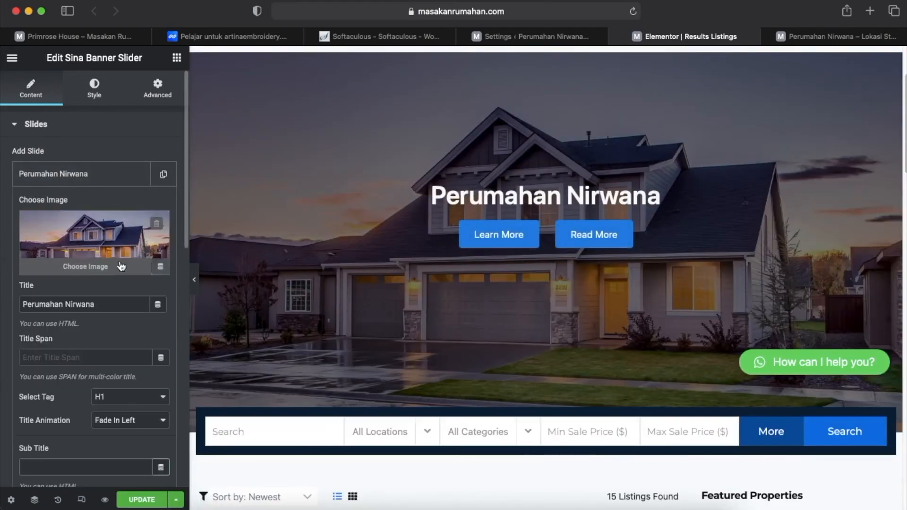
{"action": "scroll", "coordinate": [121, 273], "scroll_direction": "down", "scroll_amount": 1}
{"action": "scroll", "coordinate": [122, 274], "scroll_direction": "down", "scroll_amount": 10}
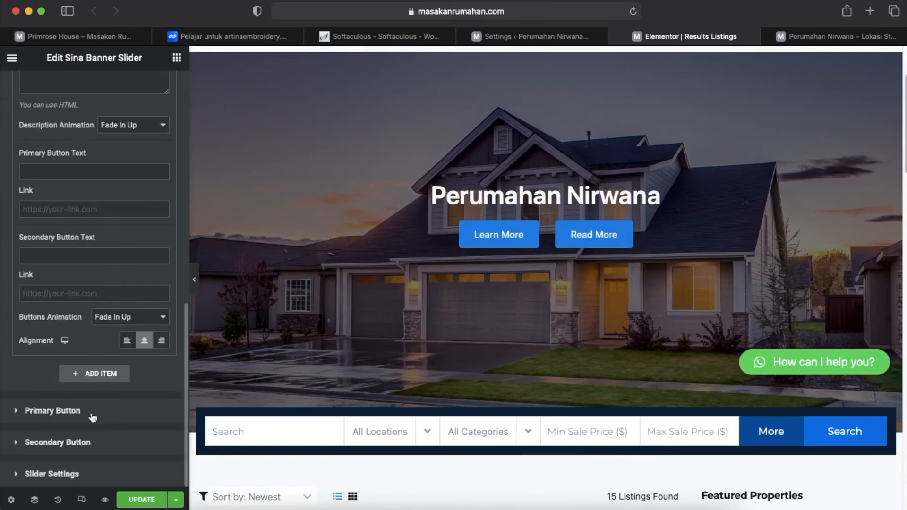
Change the primary button label from 'Learn More' to 'Informasi'
{"action": "left_click", "coordinate": [94, 415]}
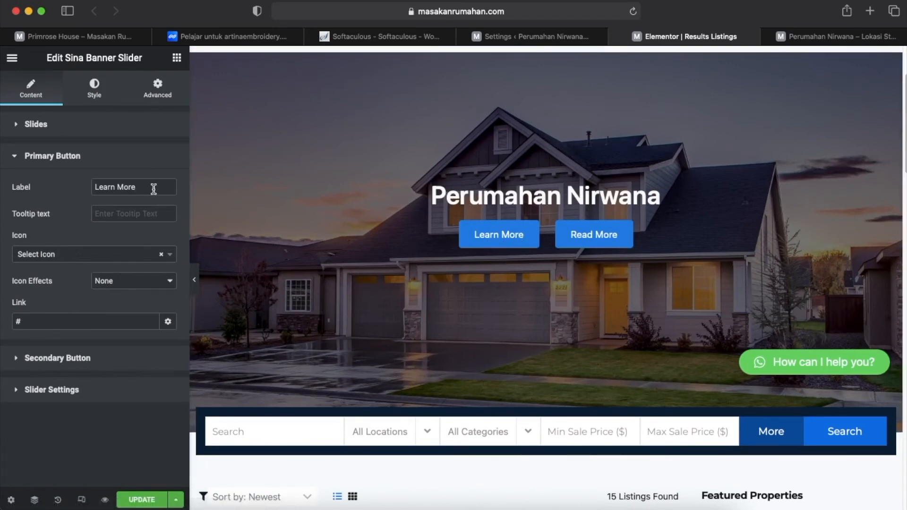
{"action": "left_click_drag", "start_coordinate": [152, 188], "coordinate": [79, 185]}
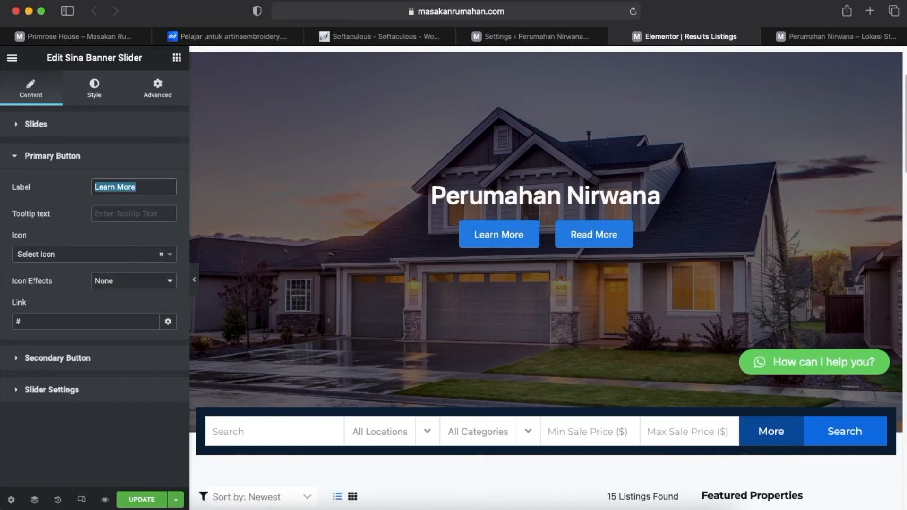
{"action": "type", "text": "Infor"}
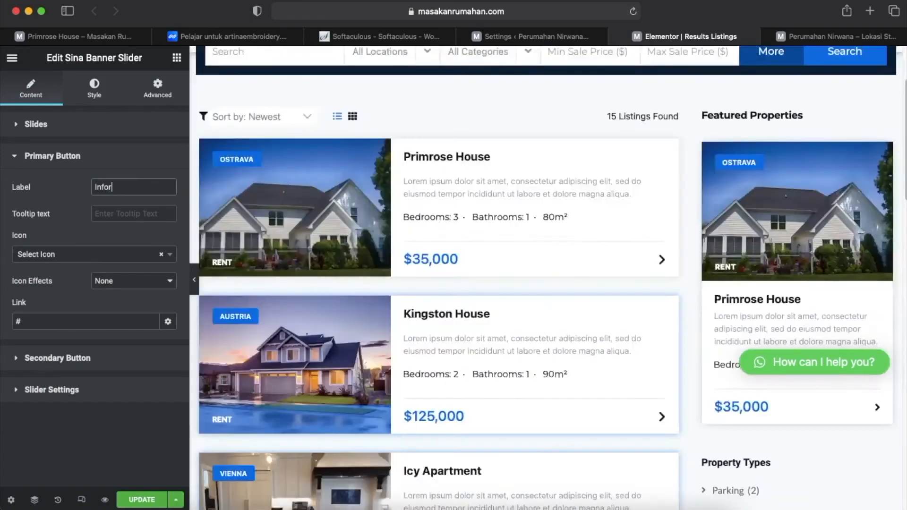
{"action": "type", "text": "masi"}
{"action": "left_click", "coordinate": [35, 322]}
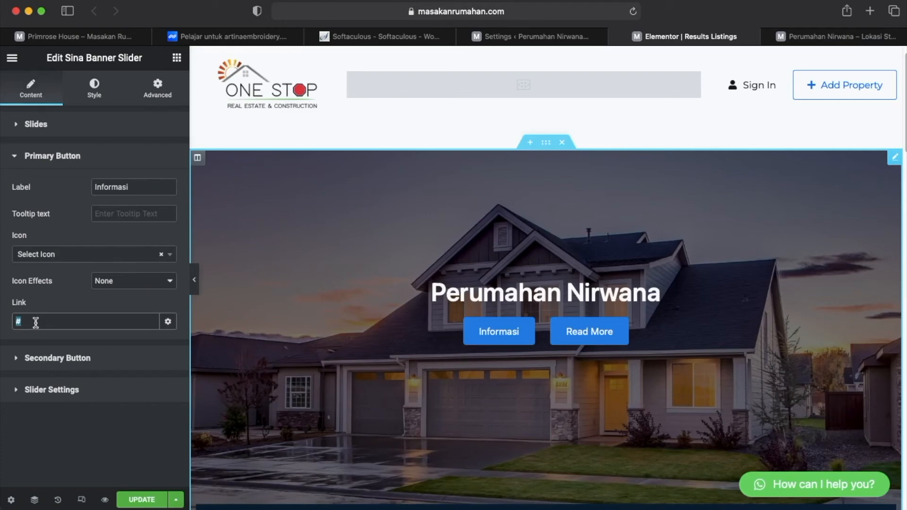
{"action": "left_click_drag", "start_coordinate": [39, 322], "coordinate": [2, 319]}
{"action": "type", "text": "htt"}
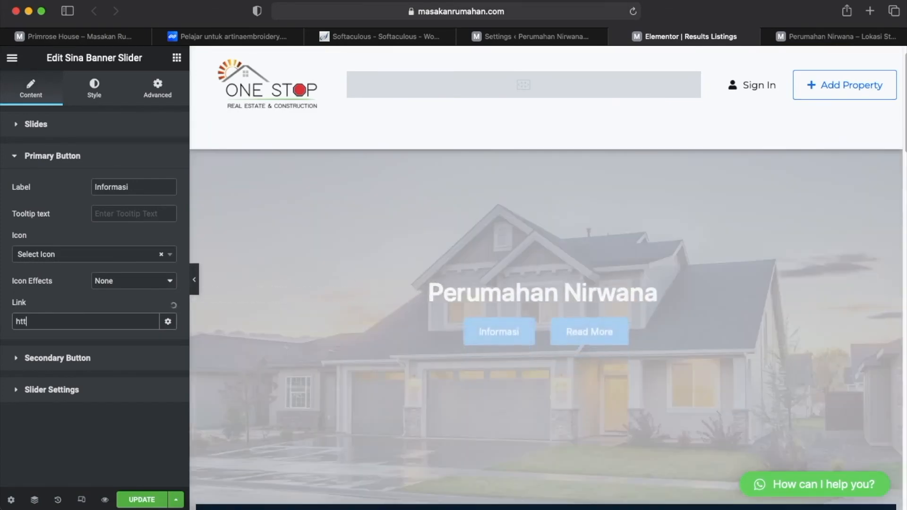
{"action": "type", "text": "ps:"}
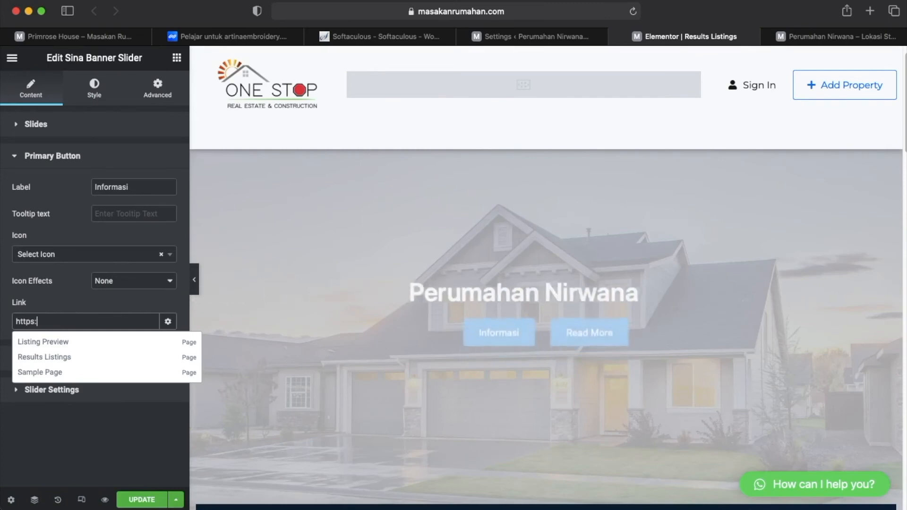
{"action": "type", "text": "//"}
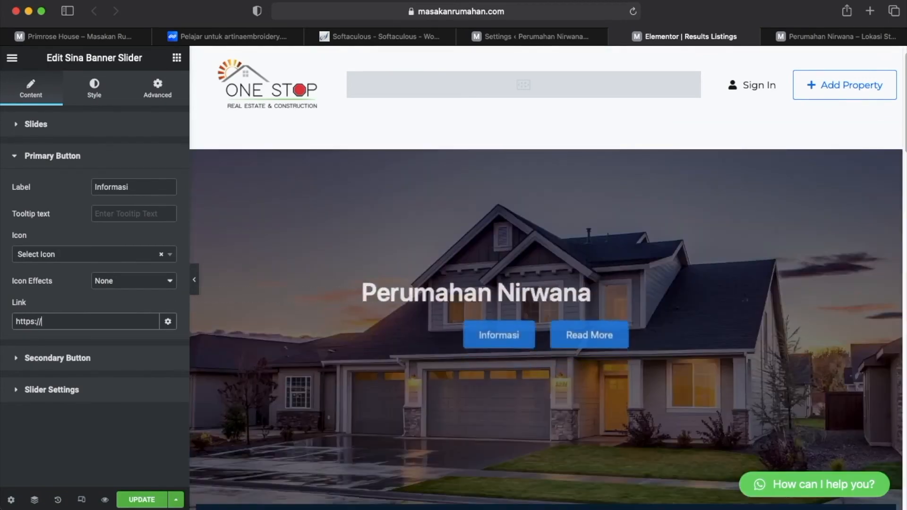
{"action": "type", "text": "wa"}
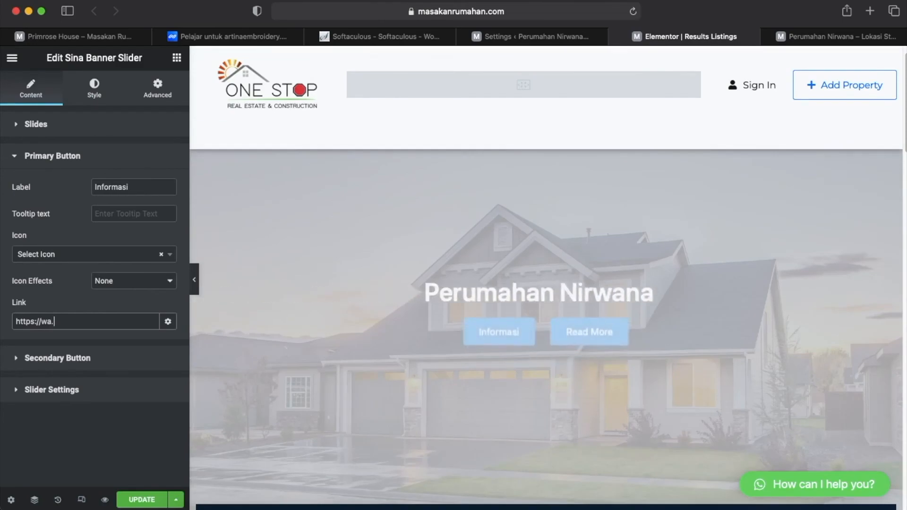
{"action": "type", "text": ".me"}
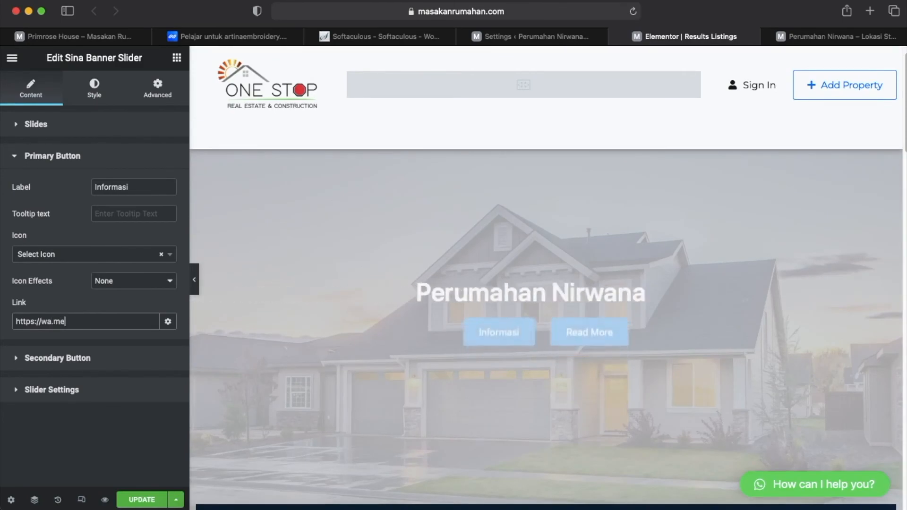
{"action": "type", "text": "/"}
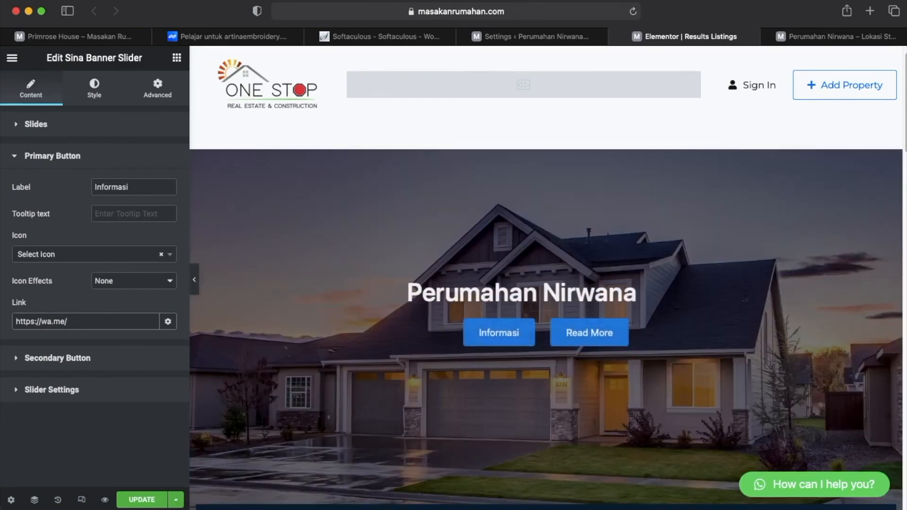
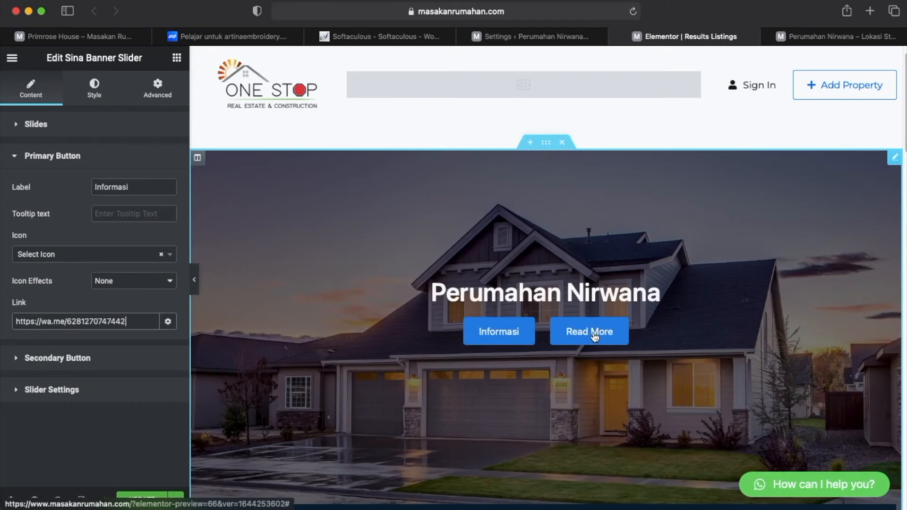
Clear the secondary button's 'Read More' label to remove it, and save the page
{"action": "left_click", "coordinate": [84, 360]}
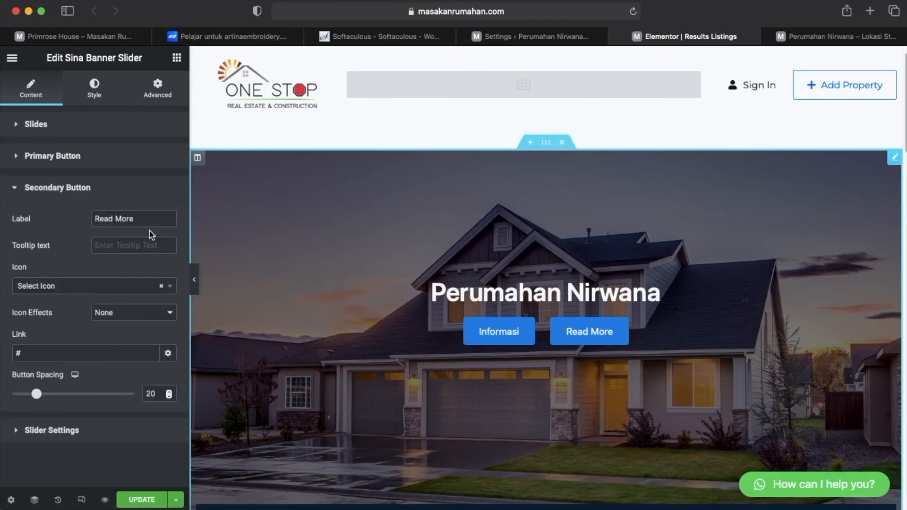
{"action": "left_click_drag", "start_coordinate": [148, 217], "coordinate": [74, 215]}
{"action": "key", "text": "BackSpace"}
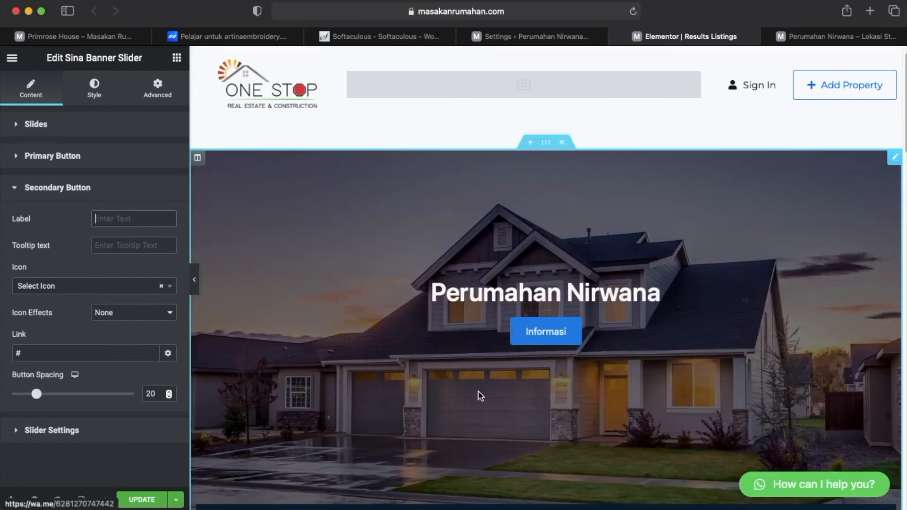
{"action": "left_click", "coordinate": [143, 501]}
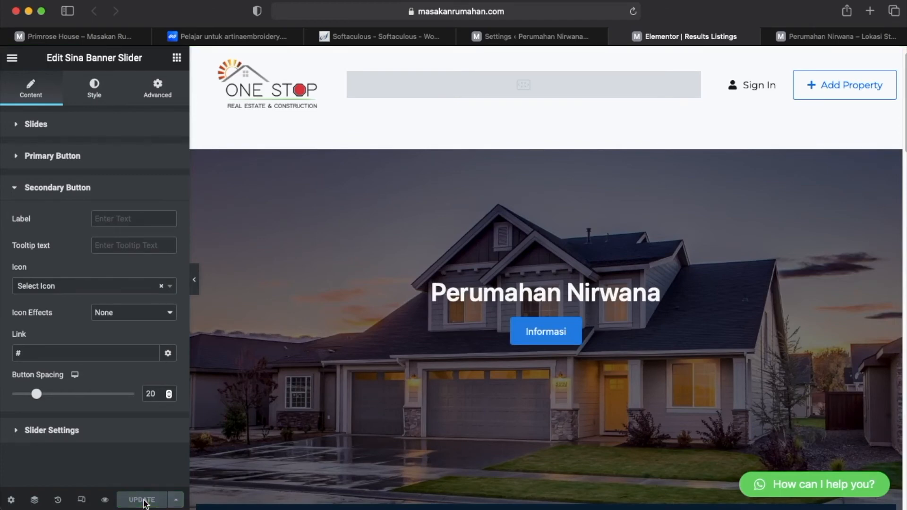
{"action": "scroll", "coordinate": [519, 378], "scroll_direction": "down", "scroll_amount": 1}
{"action": "scroll", "coordinate": [541, 355], "scroll_direction": "down", "scroll_amount": 3}
{"action": "scroll", "coordinate": [566, 322], "scroll_direction": "up", "scroll_amount": 2}
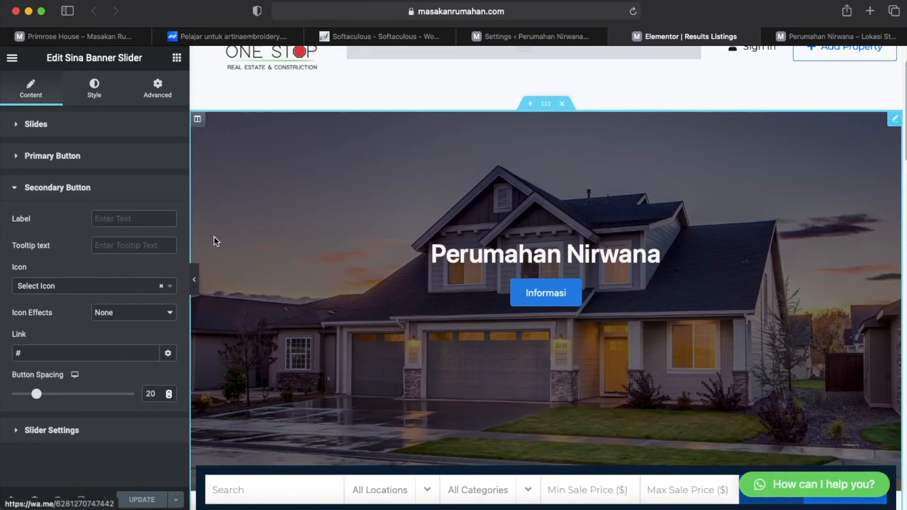
Review the Slider Settings toggles, then show the Style tab's container height and padding
{"action": "left_click", "coordinate": [70, 438]}
{"action": "scroll", "coordinate": [73, 415], "scroll_direction": "down", "scroll_amount": 3}
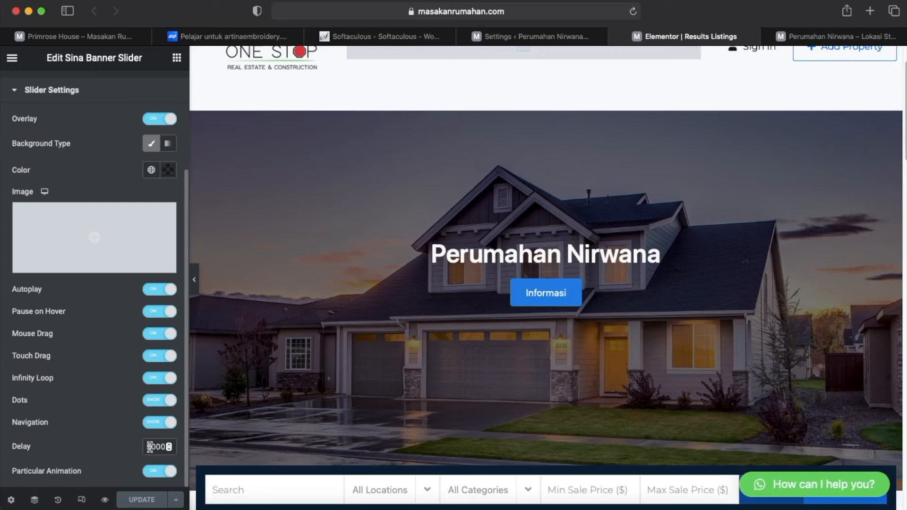
{"action": "scroll", "coordinate": [115, 427], "scroll_direction": "up", "scroll_amount": 5}
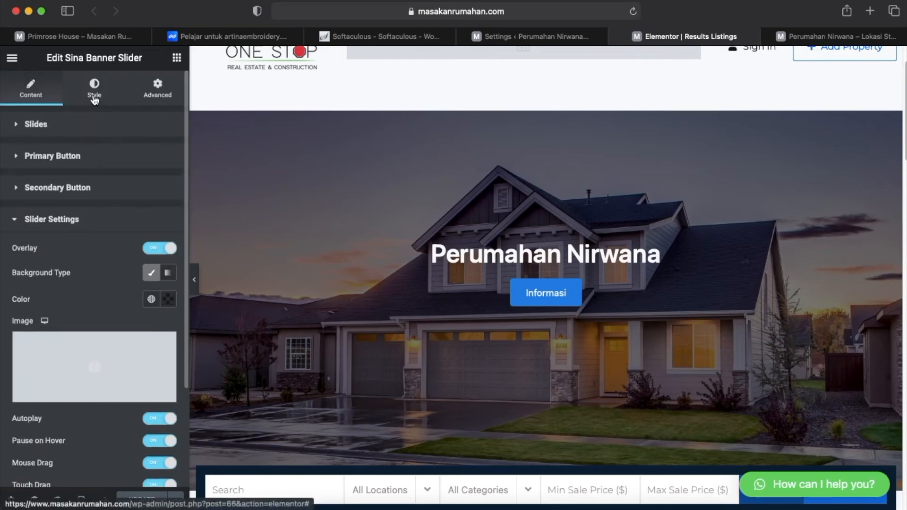
{"action": "left_click", "coordinate": [95, 95]}
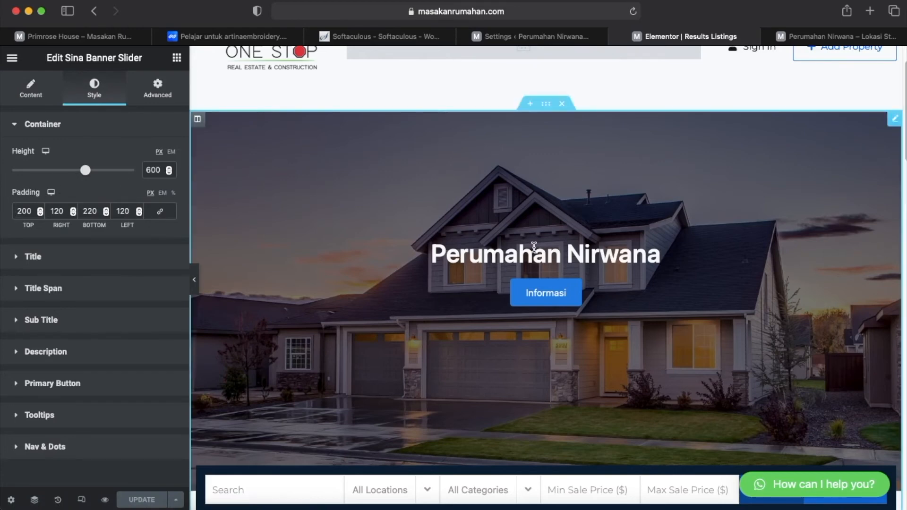
{"action": "scroll", "coordinate": [538, 251], "scroll_direction": "down", "scroll_amount": 3}
{"action": "scroll", "coordinate": [535, 246], "scroll_direction": "up", "scroll_amount": 3}
{"action": "scroll", "coordinate": [535, 245], "scroll_direction": "down", "scroll_amount": 2}
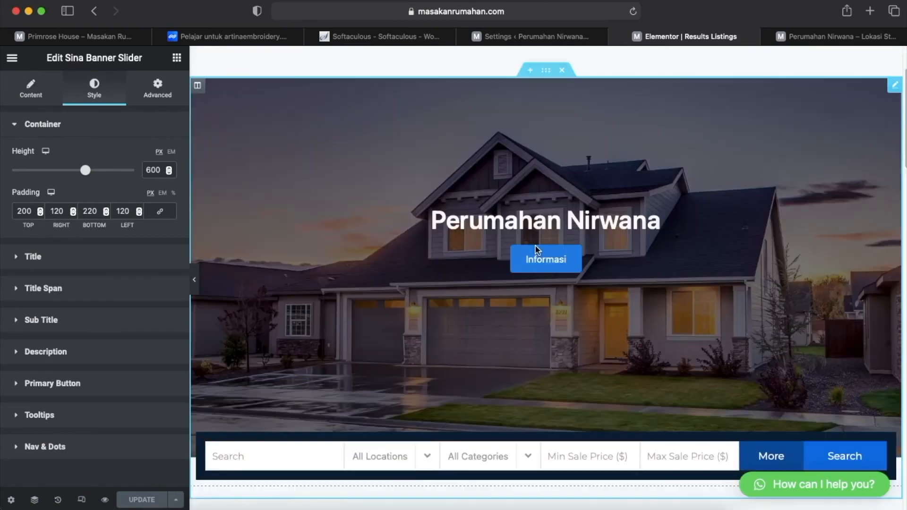
{"action": "scroll", "coordinate": [495, 242], "scroll_direction": "up", "scroll_amount": 1}
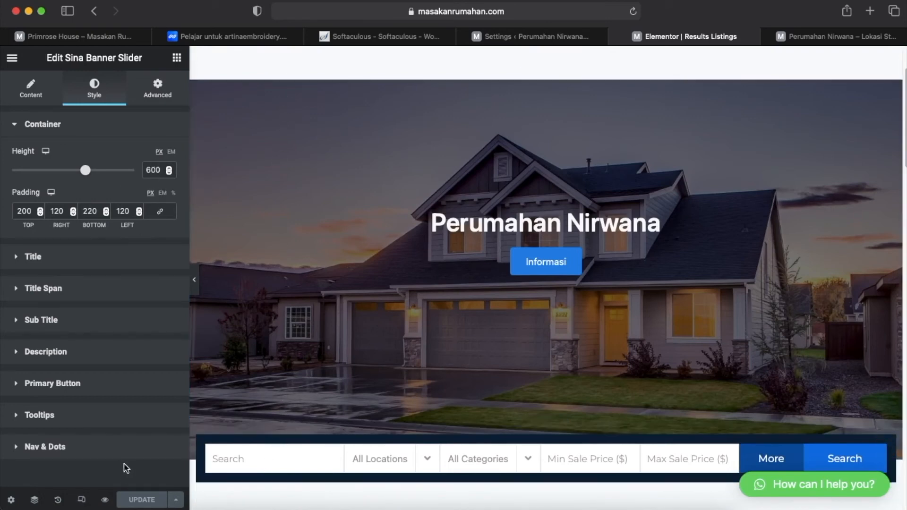
Reload the live Perumahan Nirwana page and confirm only the Informasi button remains on the banner
{"action": "left_click", "coordinate": [809, 39]}
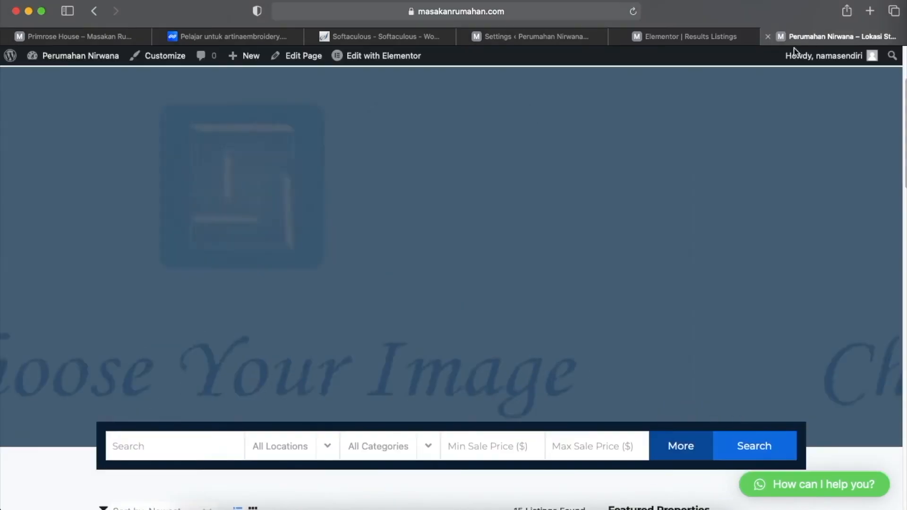
{"action": "left_click", "coordinate": [634, 12]}
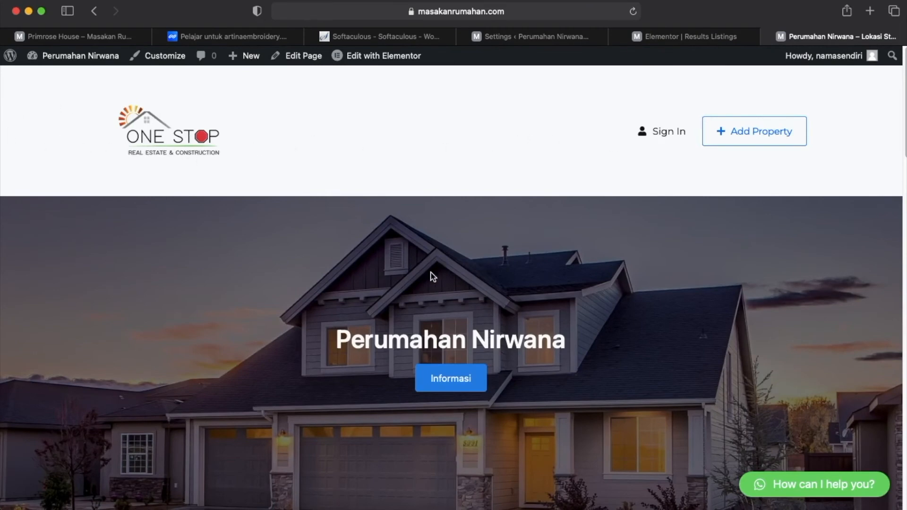
{"action": "scroll", "coordinate": [434, 276], "scroll_direction": "down", "scroll_amount": 3}
{"action": "scroll", "coordinate": [449, 273], "scroll_direction": "up", "scroll_amount": 3}
{"action": "scroll", "coordinate": [436, 277], "scroll_direction": "down", "scroll_amount": 3}
{"action": "scroll", "coordinate": [437, 279], "scroll_direction": "up", "scroll_amount": 3}
Change the banner's container height from 600 to 550 px and save
{"action": "left_click", "coordinate": [676, 38]}
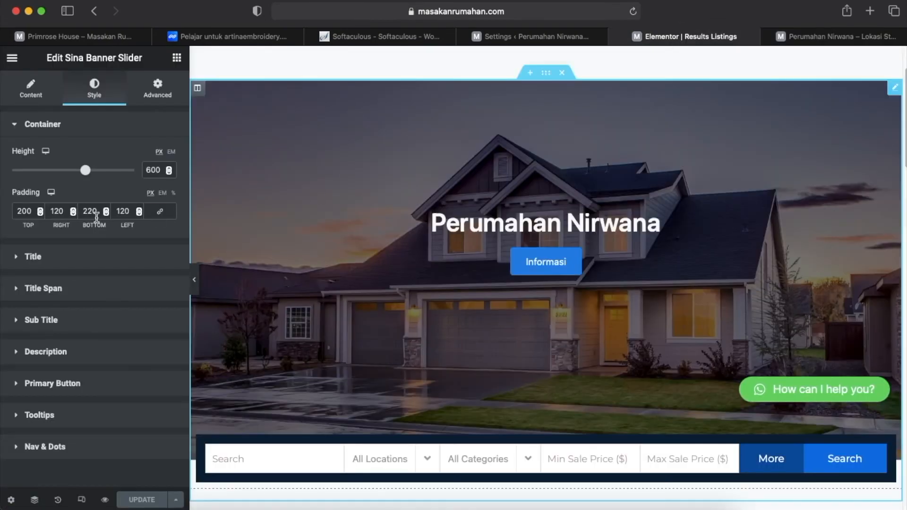
{"action": "left_click_drag", "start_coordinate": [155, 168], "coordinate": [146, 169]}
{"action": "type", "text": "550"}
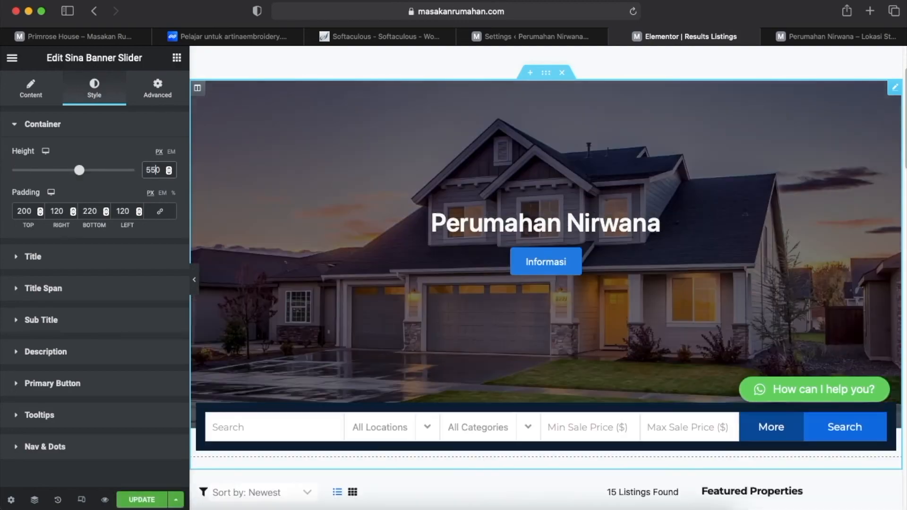
{"action": "left_click", "coordinate": [146, 500]}
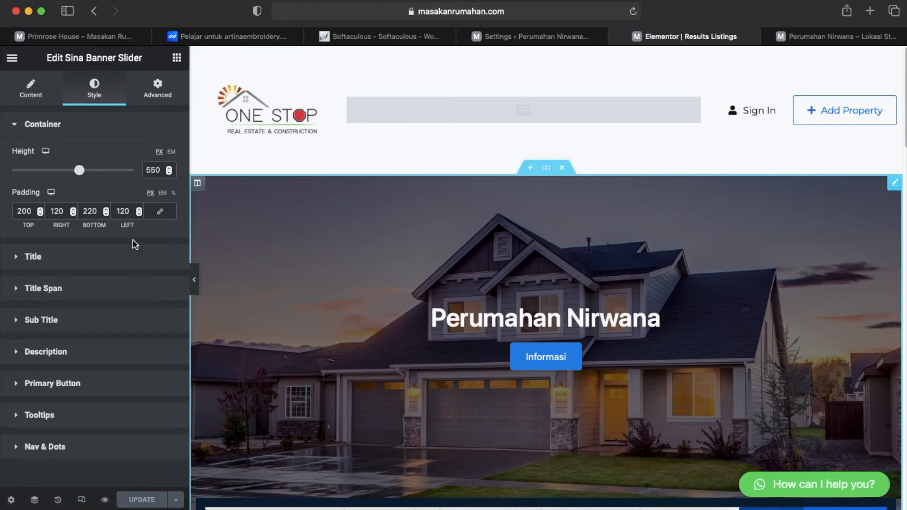
Raise the banner's top padding to 400, save, and go to the live site
{"action": "scroll", "coordinate": [577, 328], "scroll_direction": "down", "scroll_amount": 5}
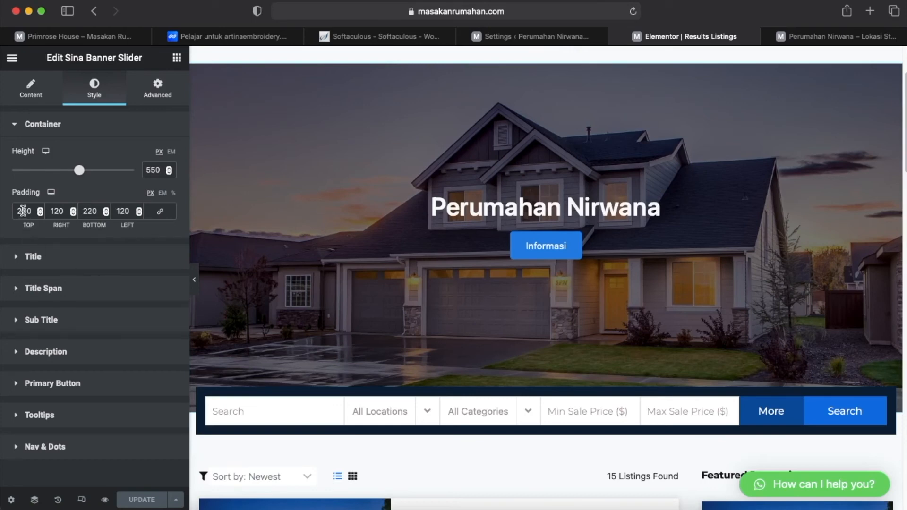
{"action": "left_click_drag", "start_coordinate": [22, 211], "coordinate": [6, 220]}
{"action": "type", "text": "400"}
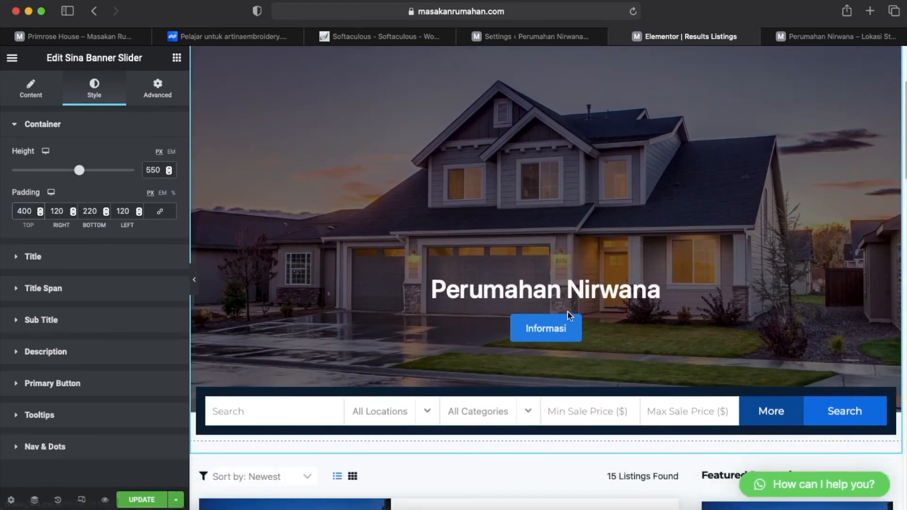
{"action": "left_click", "coordinate": [141, 500]}
{"action": "left_click", "coordinate": [812, 37]}
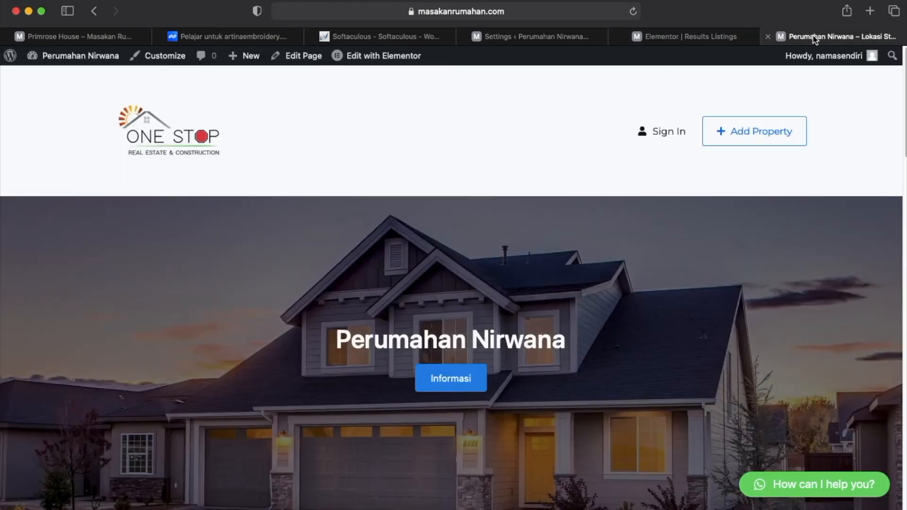
Reload the live page to check the banner, then select the ONE STOP logo in the editor
{"action": "left_click", "coordinate": [633, 11]}
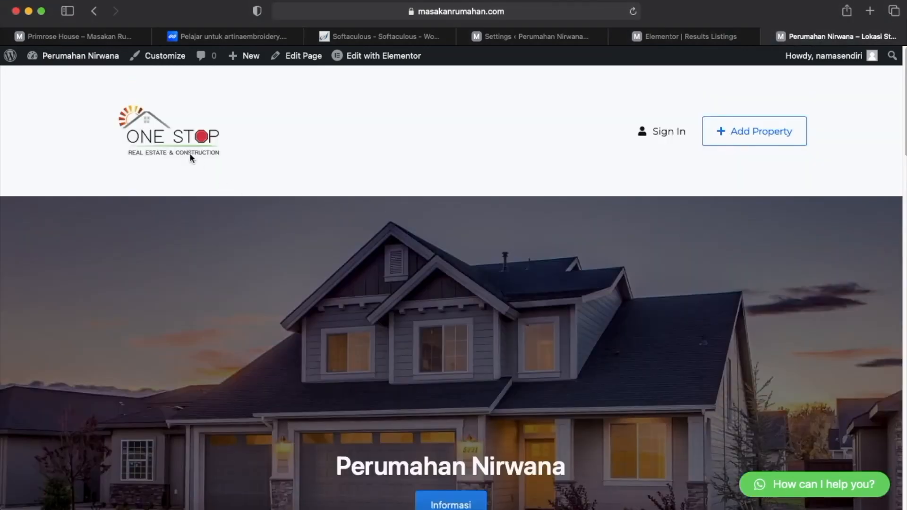
{"action": "left_click", "coordinate": [693, 38]}
{"action": "scroll", "coordinate": [570, 158], "scroll_direction": "up", "scroll_amount": 3}
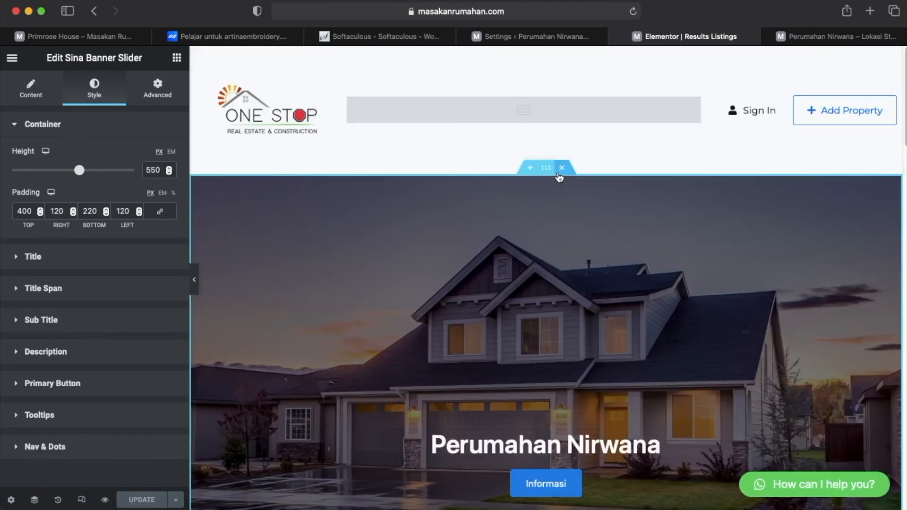
{"action": "left_click", "coordinate": [333, 77]}
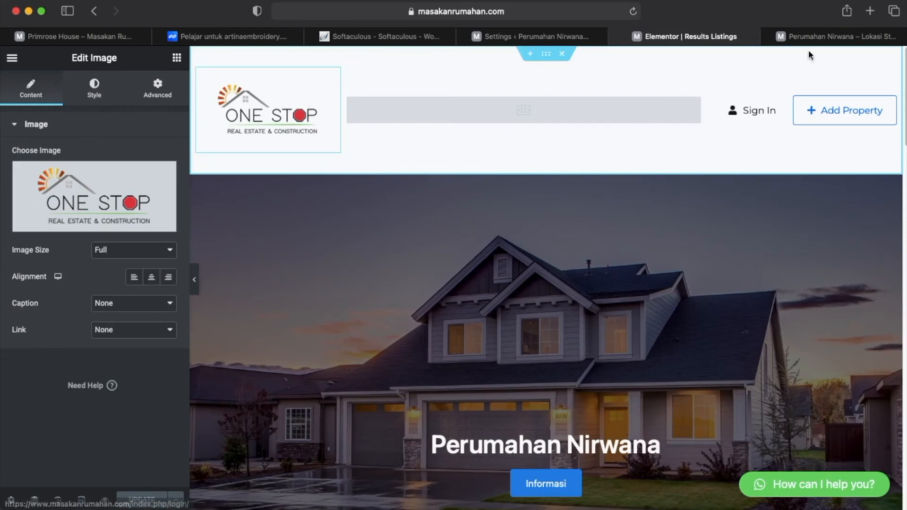
Show the logo's Image Size options, currently set to Full
{"action": "mouse_move", "coordinate": [821, 40]}
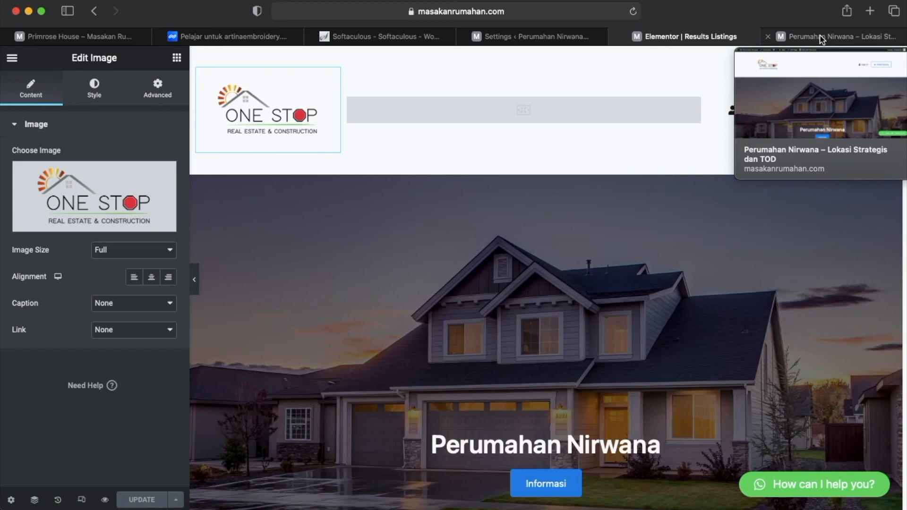
{"action": "left_click", "coordinate": [821, 40]}
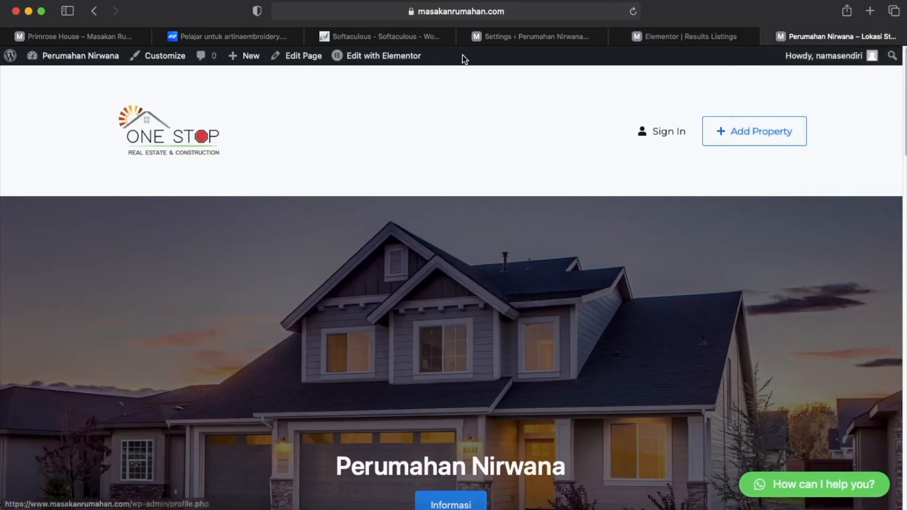
{"action": "left_click", "coordinate": [491, 13]}
{"action": "left_click", "coordinate": [669, 42]}
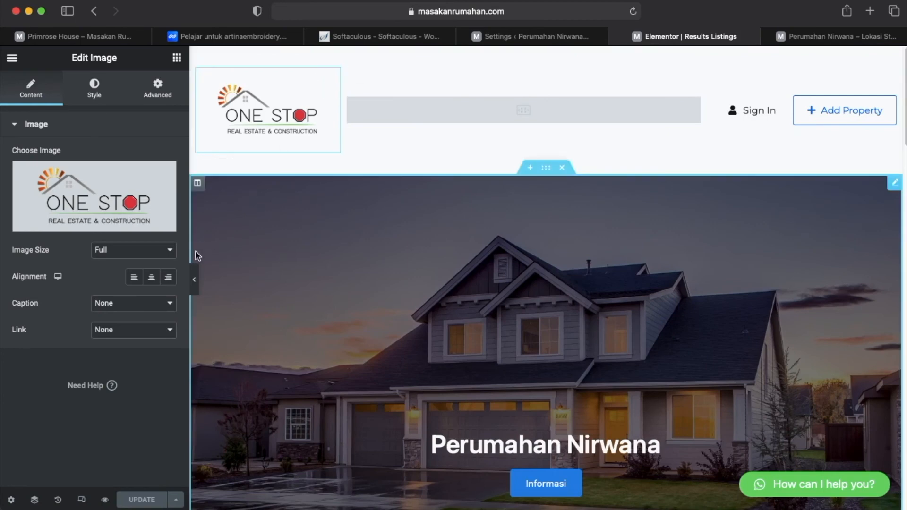
{"action": "left_click", "coordinate": [137, 249]}
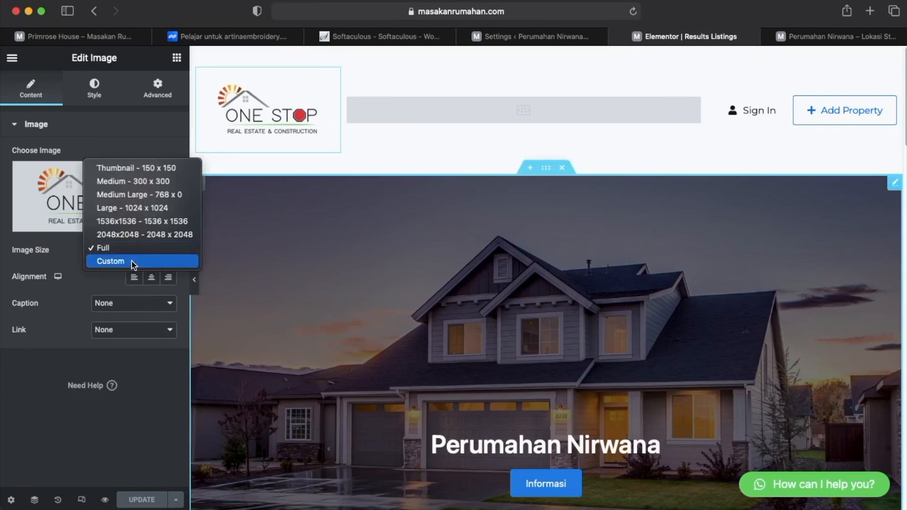
Set the logo to a custom image size with an 80 px height
{"action": "left_click", "coordinate": [132, 261]}
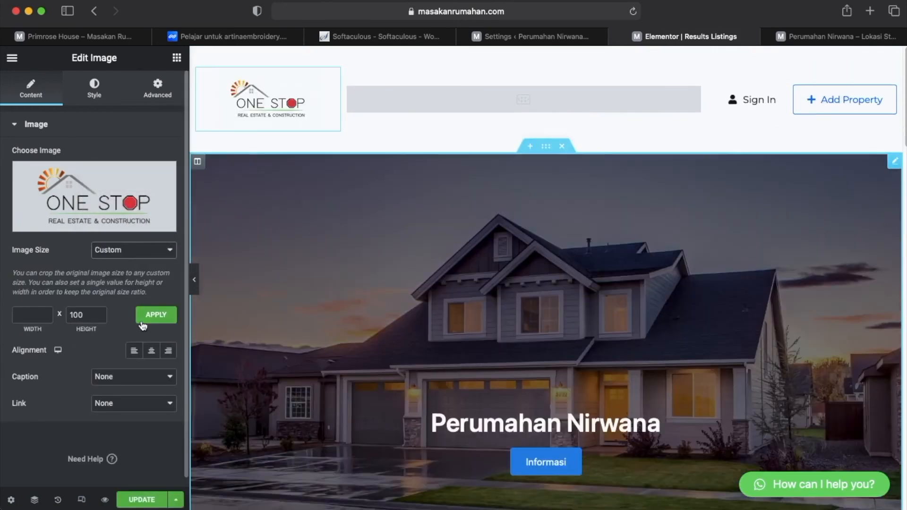
{"action": "double_click", "coordinate": [92, 315]}
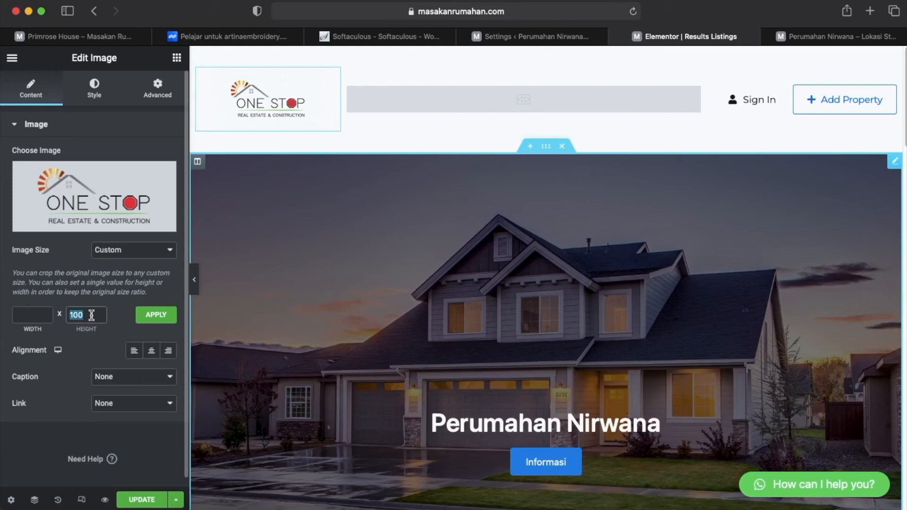
{"action": "type", "text": "80"}
{"action": "left_click", "coordinate": [159, 316]}
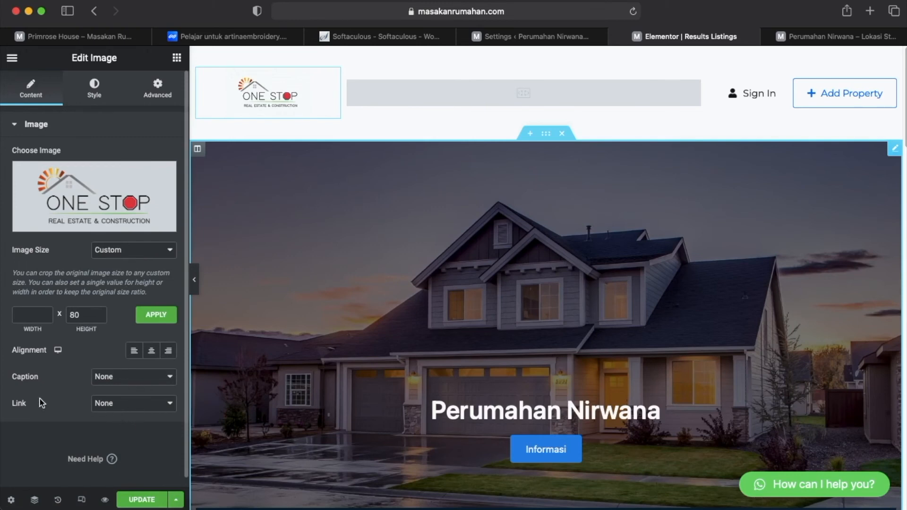
Link the logo to the site's home URL via Custom URL, save, and view the live site
{"action": "left_click", "coordinate": [139, 405]}
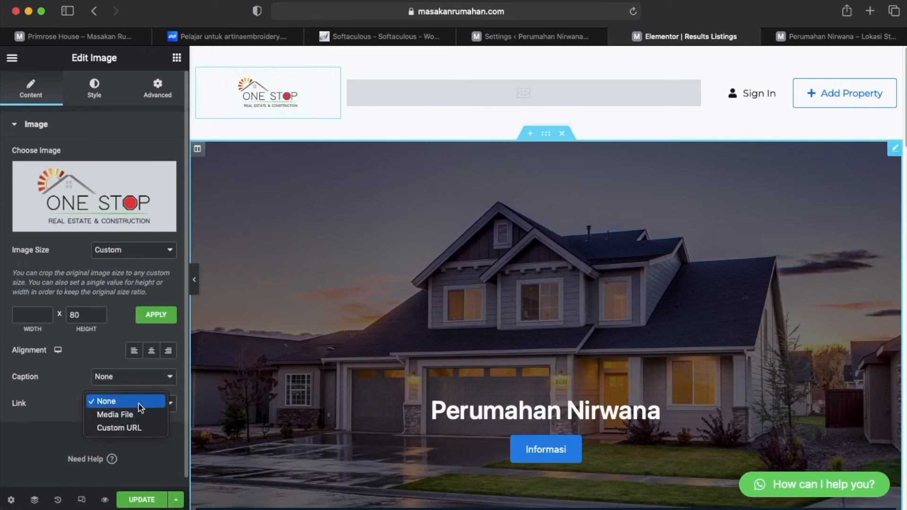
{"action": "left_click", "coordinate": [129, 428]}
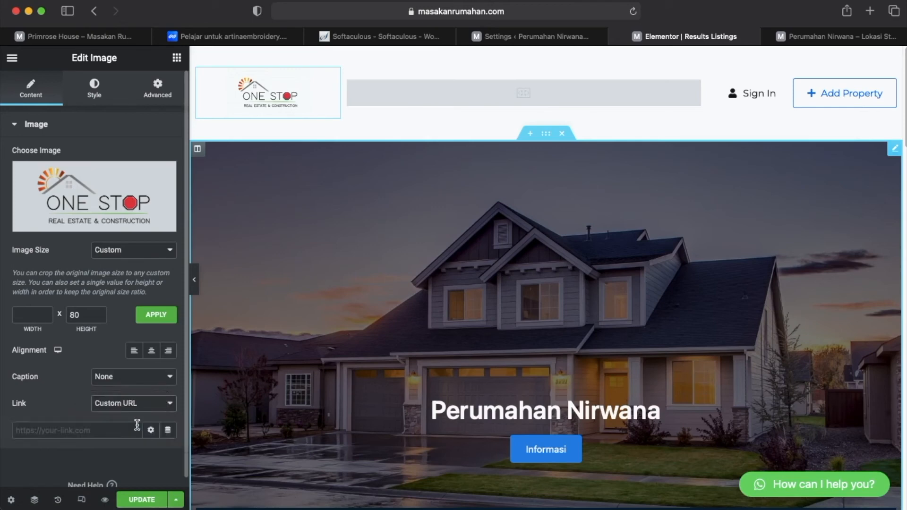
{"action": "left_click", "coordinate": [65, 430]}
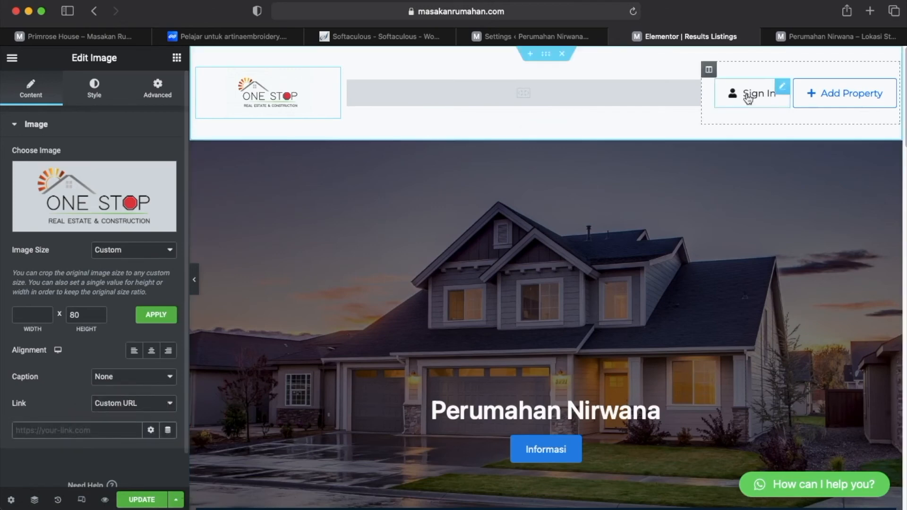
{"action": "left_click", "coordinate": [813, 38]}
{"action": "left_click", "coordinate": [412, 12]}
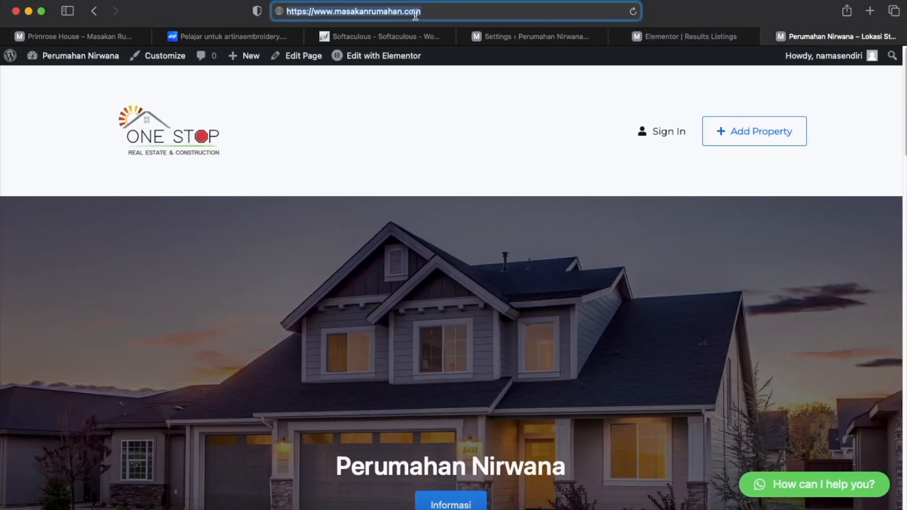
{"action": "right_click", "coordinate": [402, 10]}
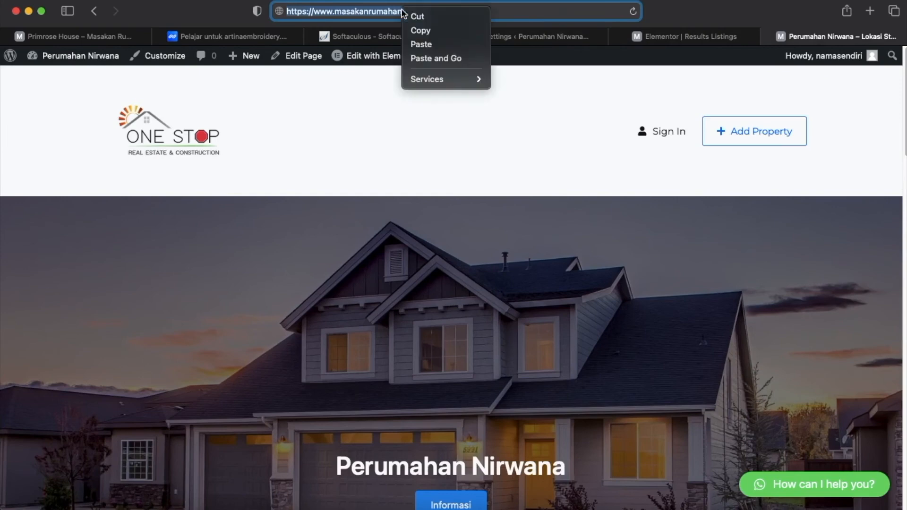
{"action": "left_click", "coordinate": [421, 30]}
{"action": "left_click", "coordinate": [551, 39]}
{"action": "left_click", "coordinate": [675, 38]}
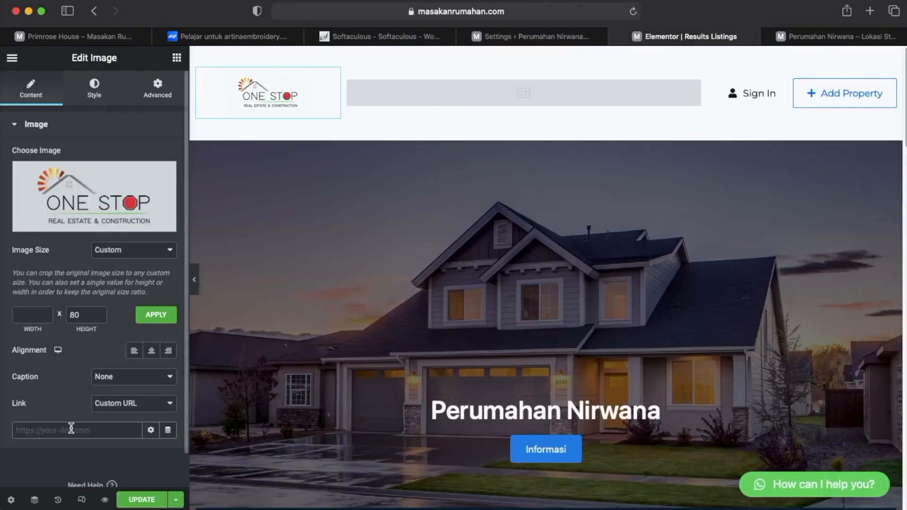
{"action": "key", "text": "super+v"}
{"action": "left_click", "coordinate": [144, 501]}
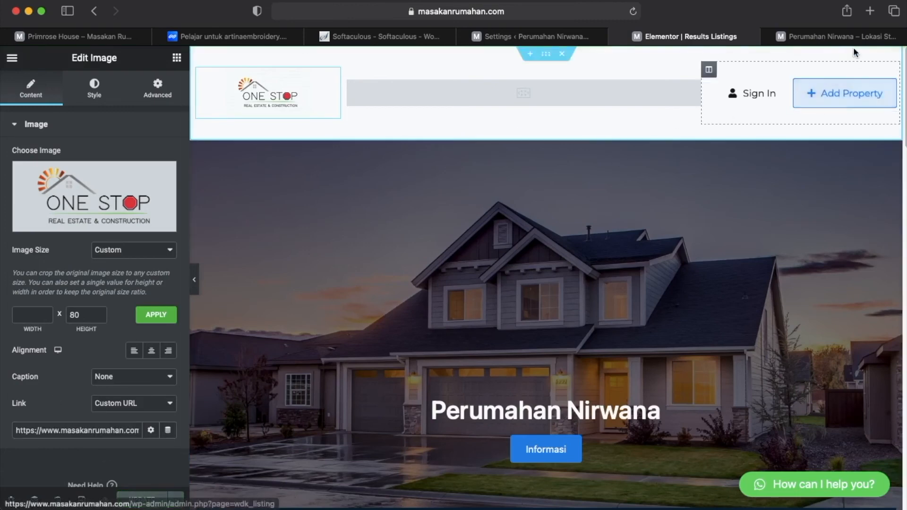
{"action": "left_click", "coordinate": [822, 38]}
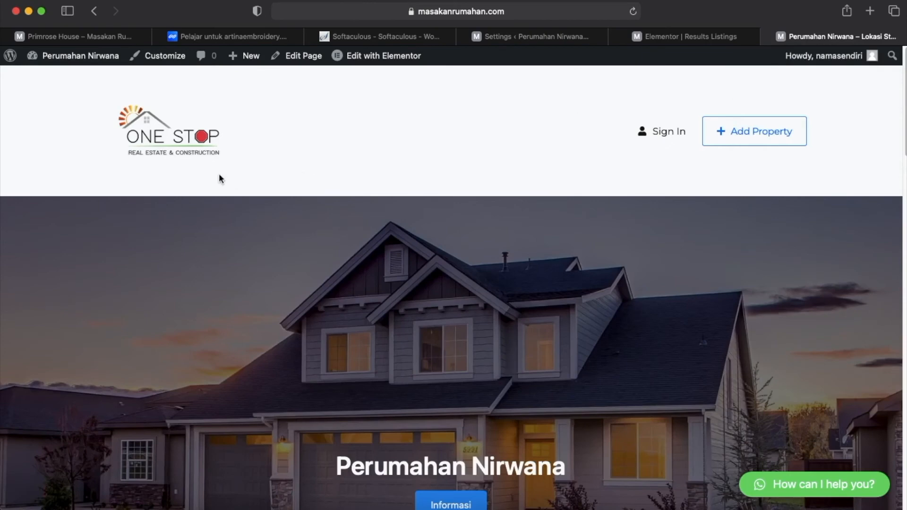
Reload the live site to see the 80 px logo, then return to the Results Listings editor
{"action": "left_click", "coordinate": [633, 12]}
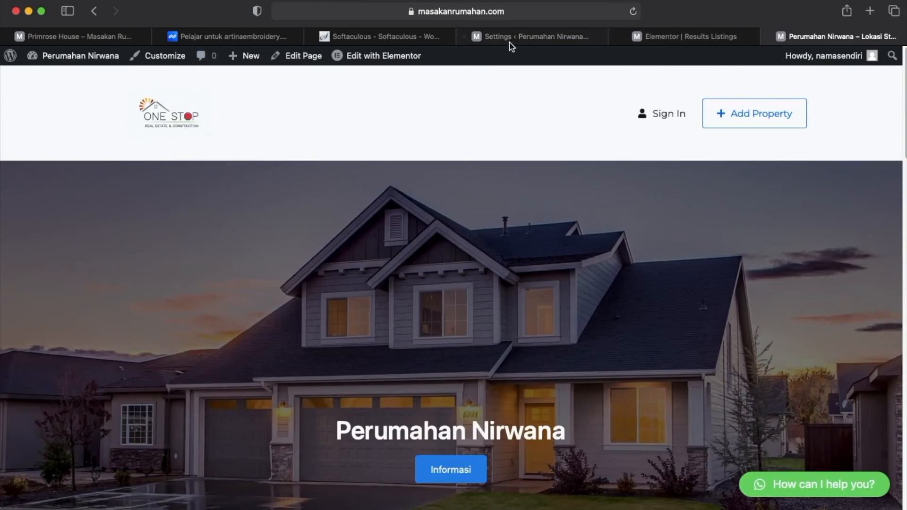
{"action": "left_click", "coordinate": [657, 39]}
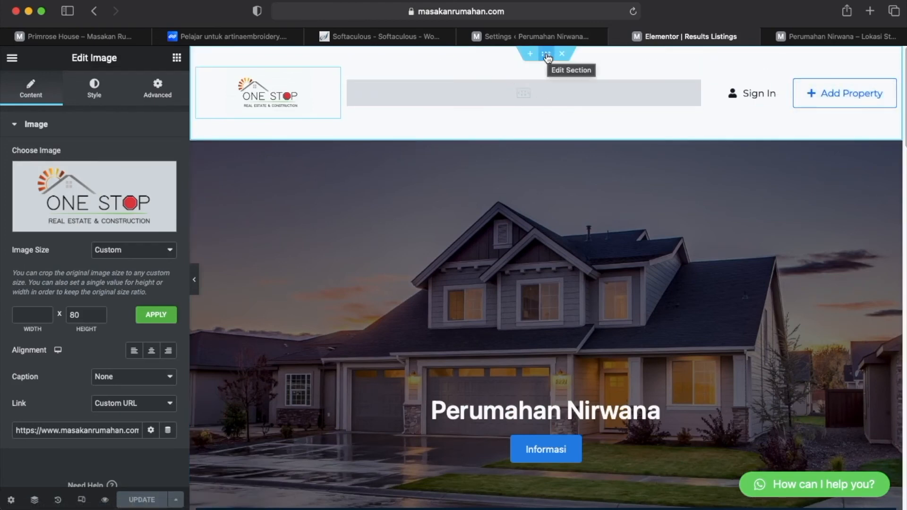
Reduce the header section's top and bottom padding to 5, save, and reload the live page
{"action": "left_click", "coordinate": [546, 55]}
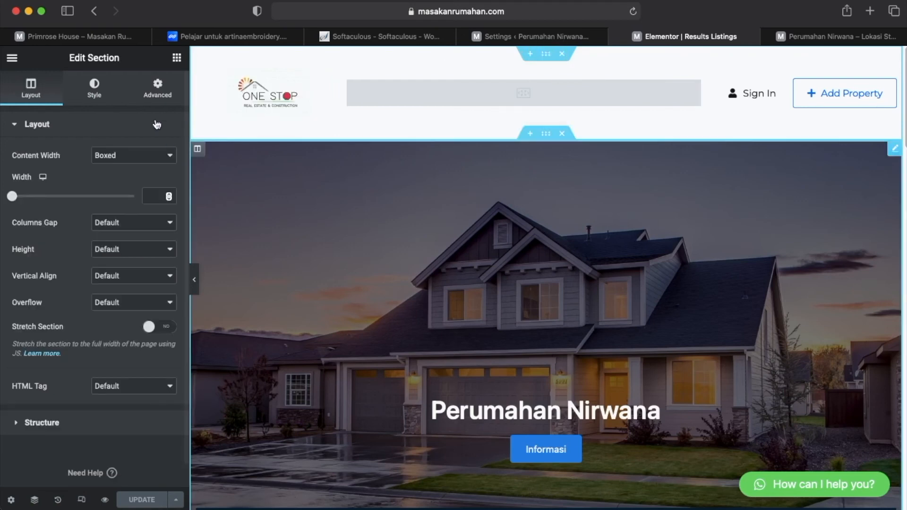
{"action": "left_click", "coordinate": [157, 94]}
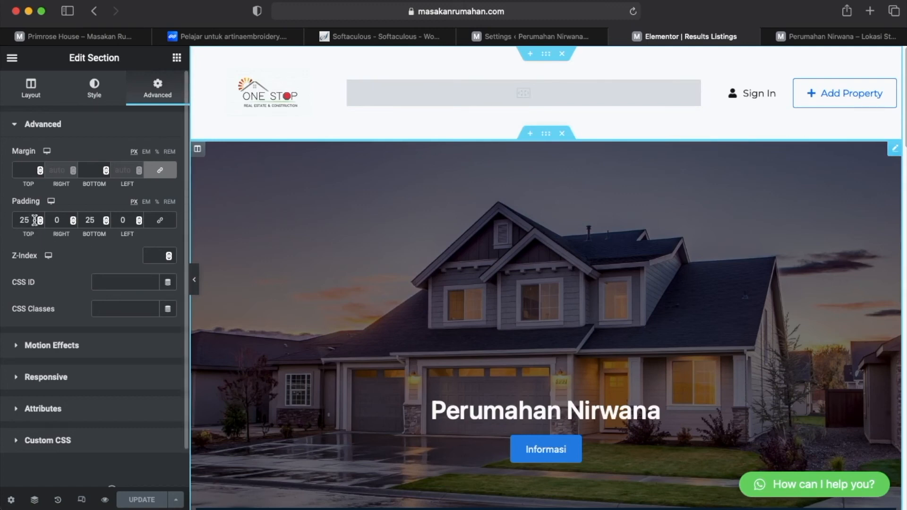
{"action": "left_click_drag", "start_coordinate": [34, 221], "coordinate": [15, 216]}
{"action": "type", "text": "5"}
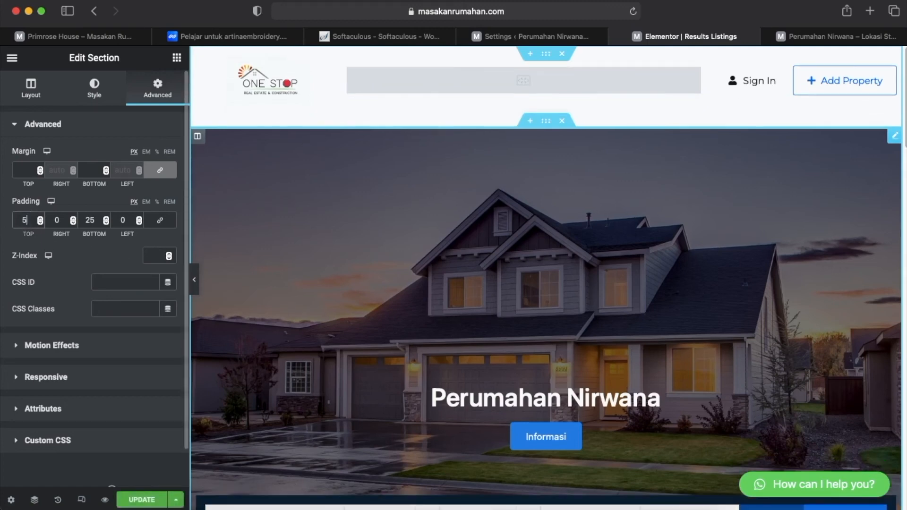
{"action": "left_click_drag", "start_coordinate": [94, 220], "coordinate": [81, 217]}
{"action": "type", "text": "5"}
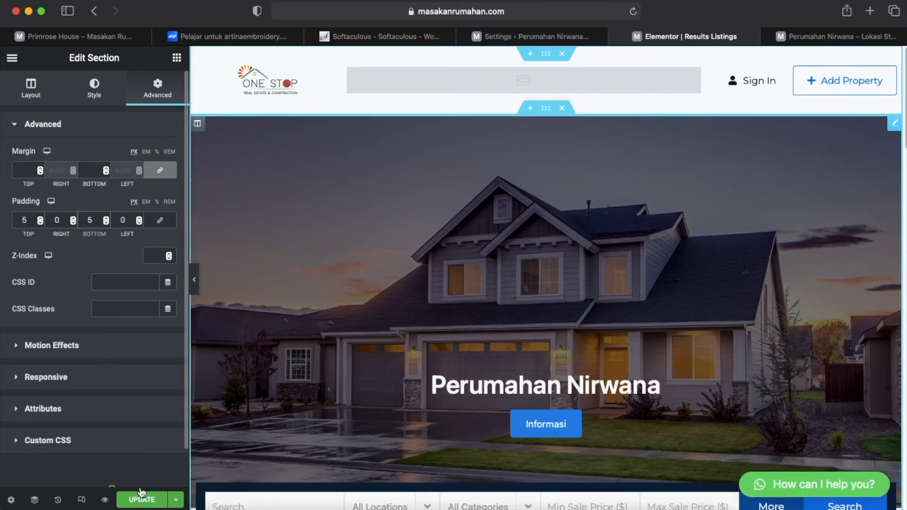
{"action": "left_click", "coordinate": [142, 500]}
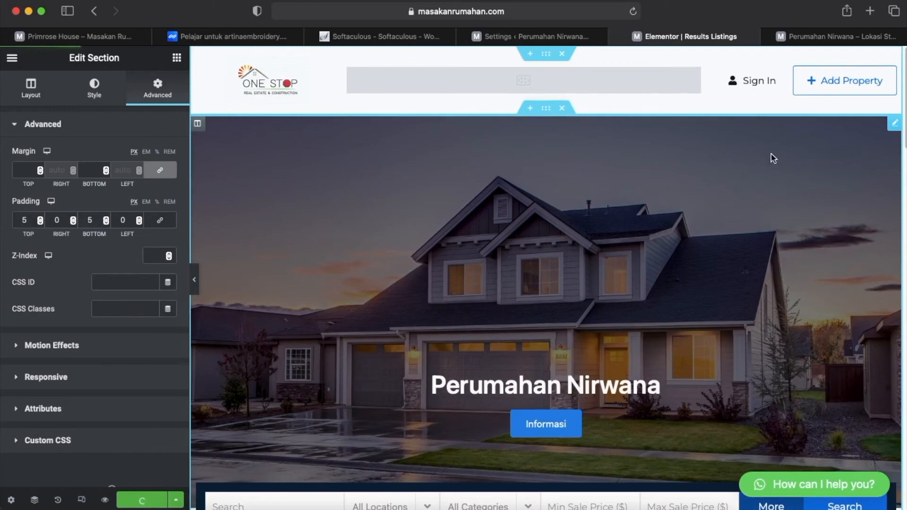
{"action": "left_click", "coordinate": [824, 39]}
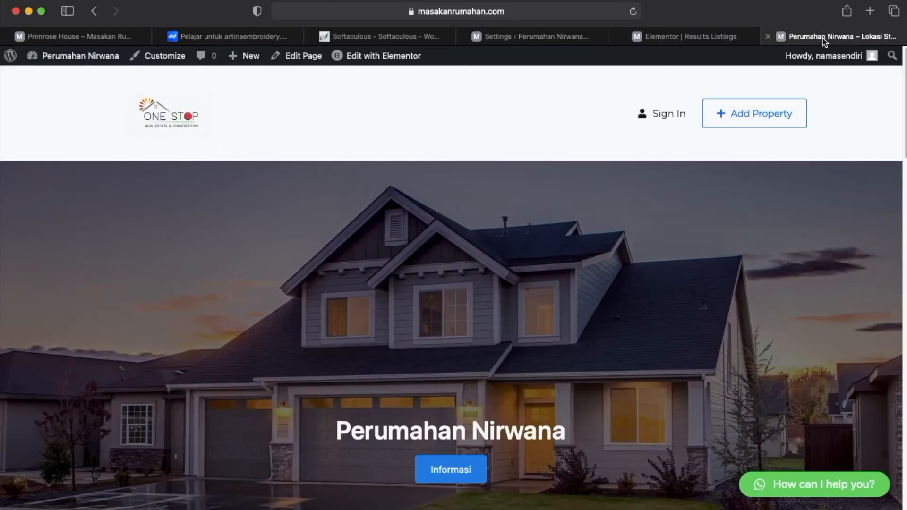
{"action": "left_click", "coordinate": [160, 113]}
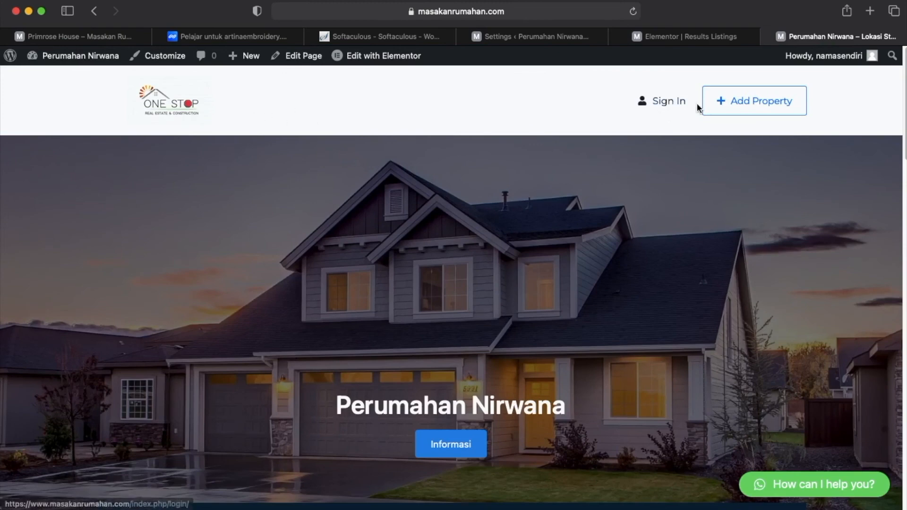
Set the header's top and bottom padding to 0, save, and reload the live page
{"action": "left_click", "coordinate": [668, 38]}
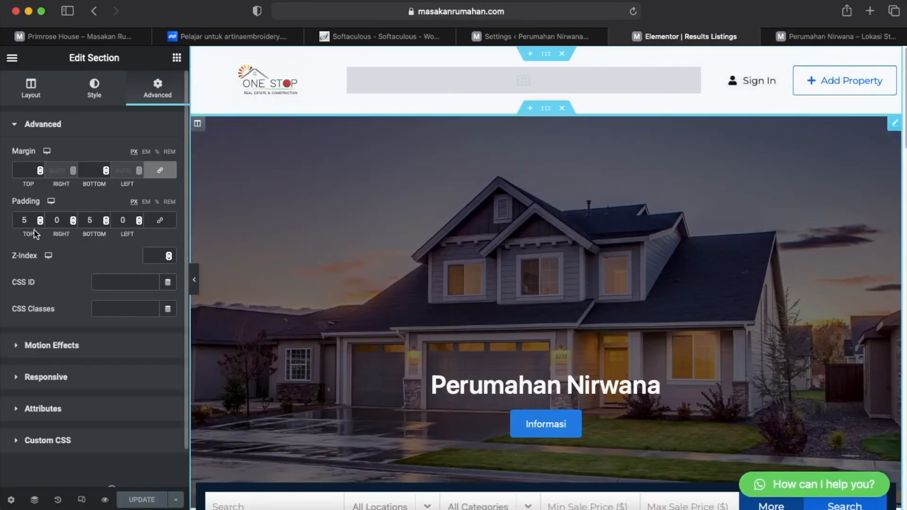
{"action": "type", "text": "0"}
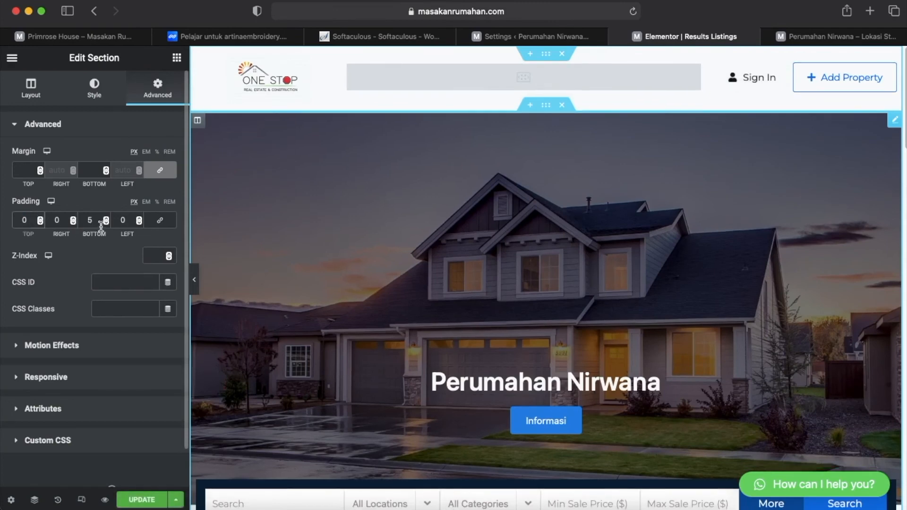
{"action": "double_click", "coordinate": [96, 220]}
{"action": "type", "text": "0"}
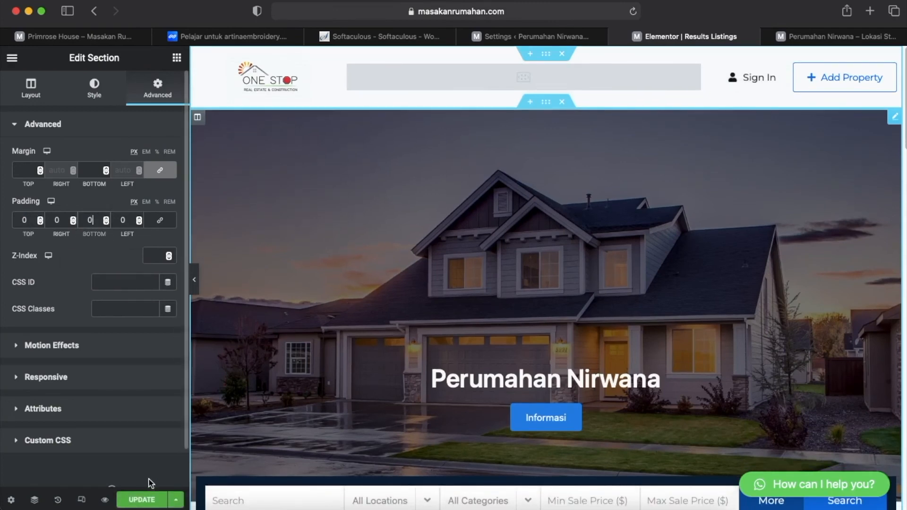
{"action": "left_click", "coordinate": [142, 496]}
{"action": "left_click", "coordinate": [809, 41]}
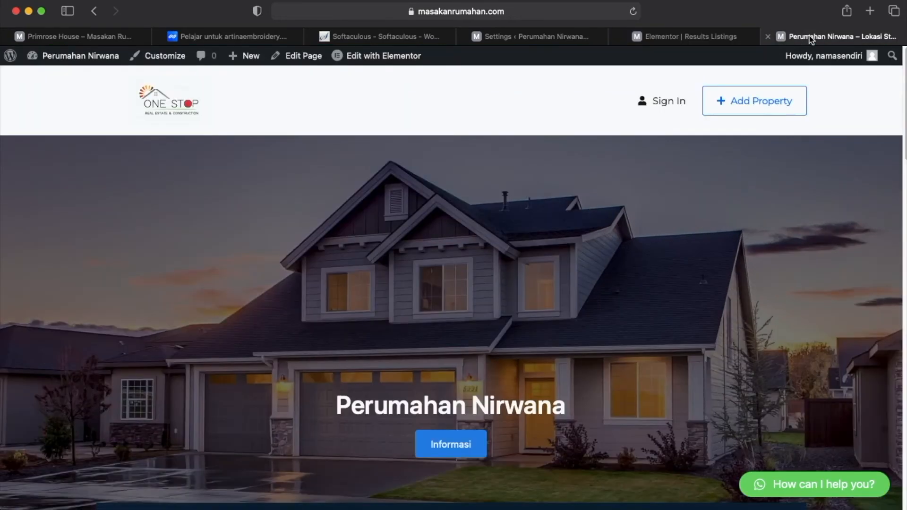
{"action": "left_click", "coordinate": [183, 108]}
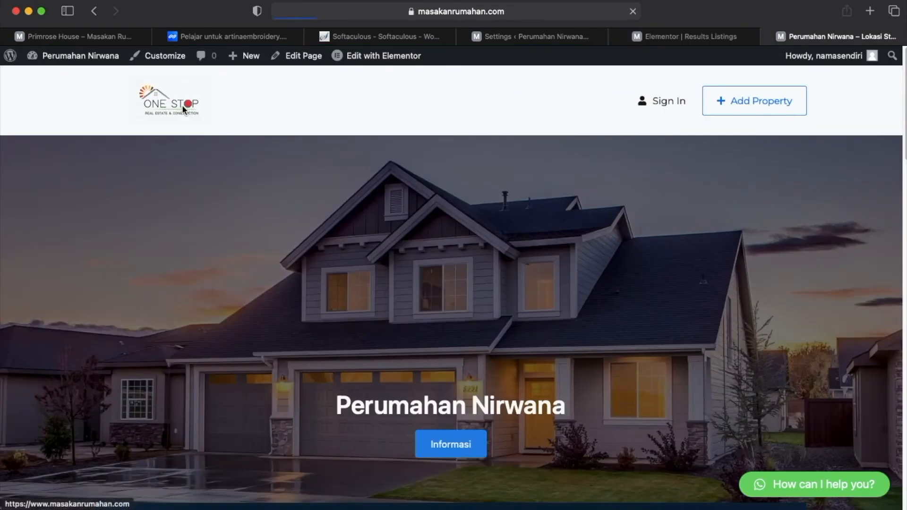
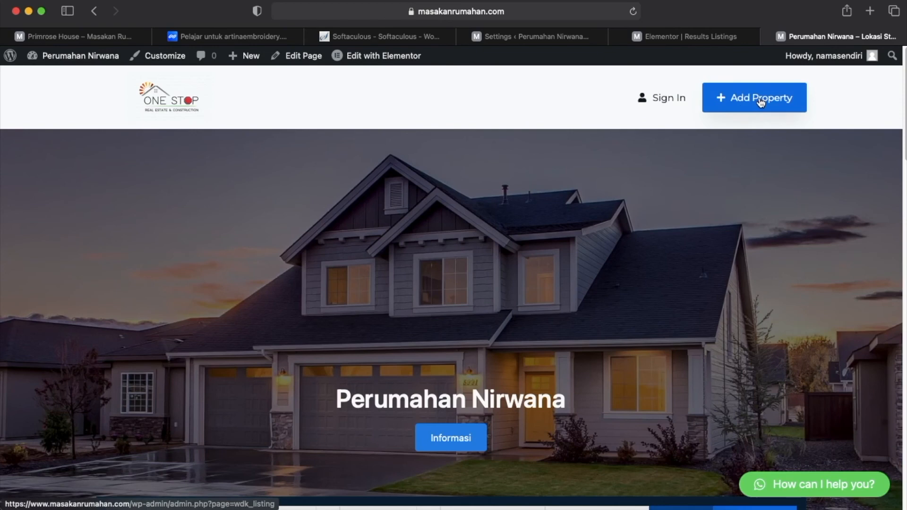
Change the header's Add Property button label to 'Hubungi Kami'
{"action": "left_click", "coordinate": [682, 38]}
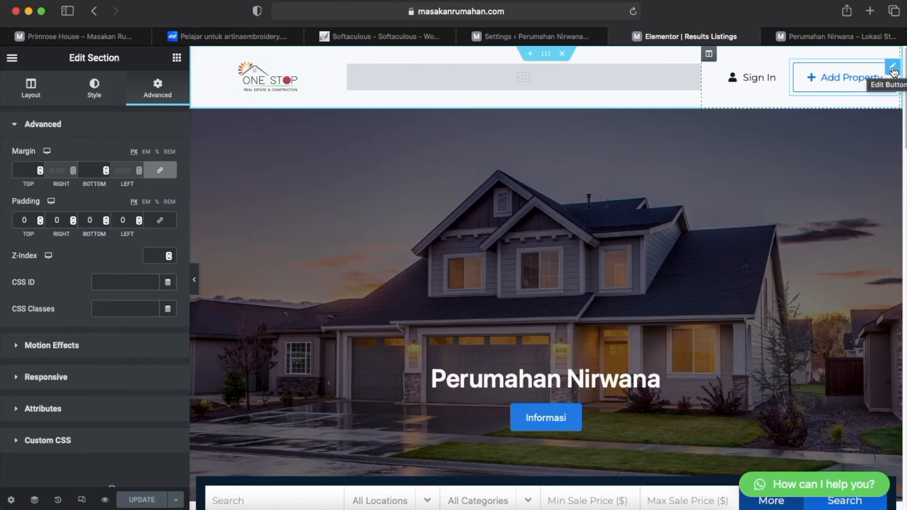
{"action": "left_click", "coordinate": [893, 70]}
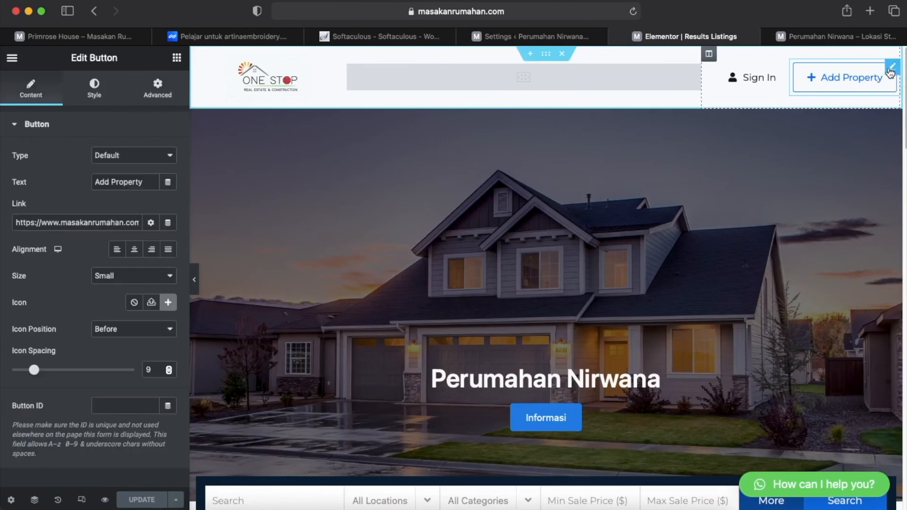
{"action": "left_click_drag", "start_coordinate": [148, 181], "coordinate": [75, 181]}
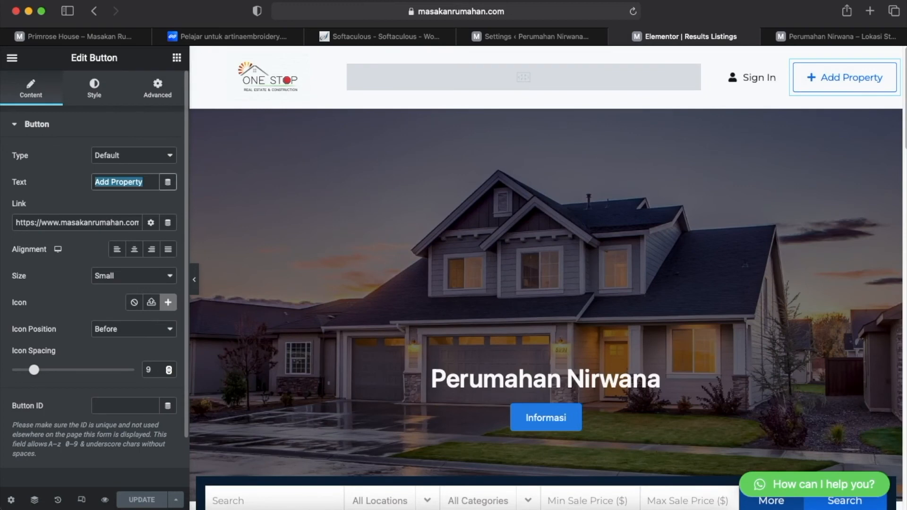
{"action": "type", "text": "Hubungi Kam"}
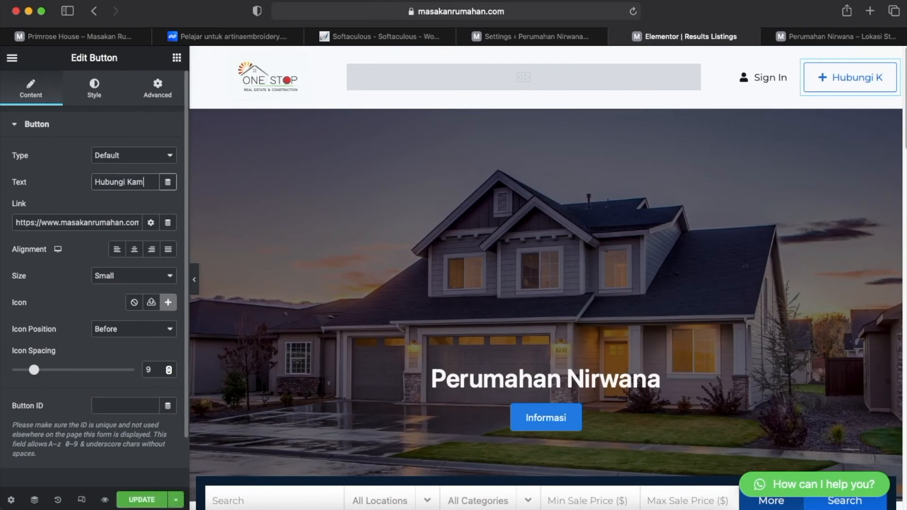
{"action": "type", "text": "i"}
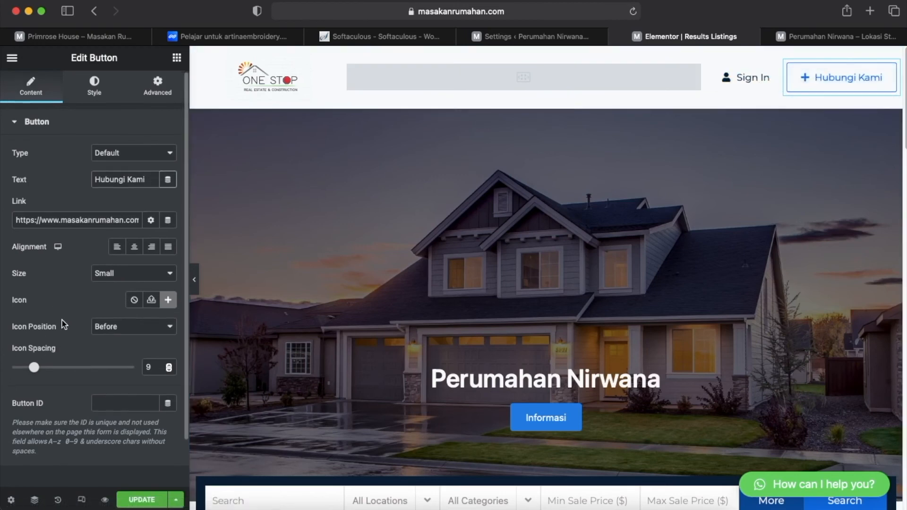
Replace the button's link address with # and save the page
{"action": "scroll", "coordinate": [63, 324], "scroll_direction": "down", "scroll_amount": 1}
{"action": "left_click_drag", "start_coordinate": [18, 201], "coordinate": [146, 199]}
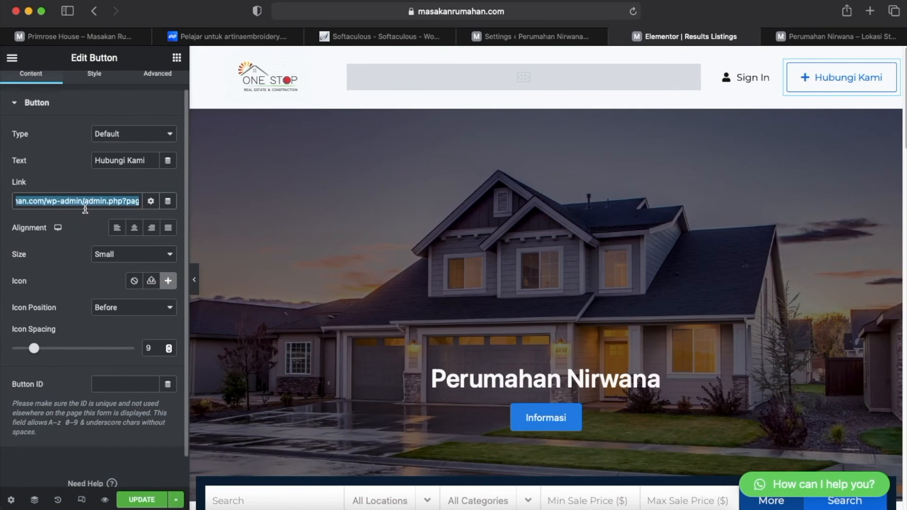
{"action": "left_click", "coordinate": [40, 202]}
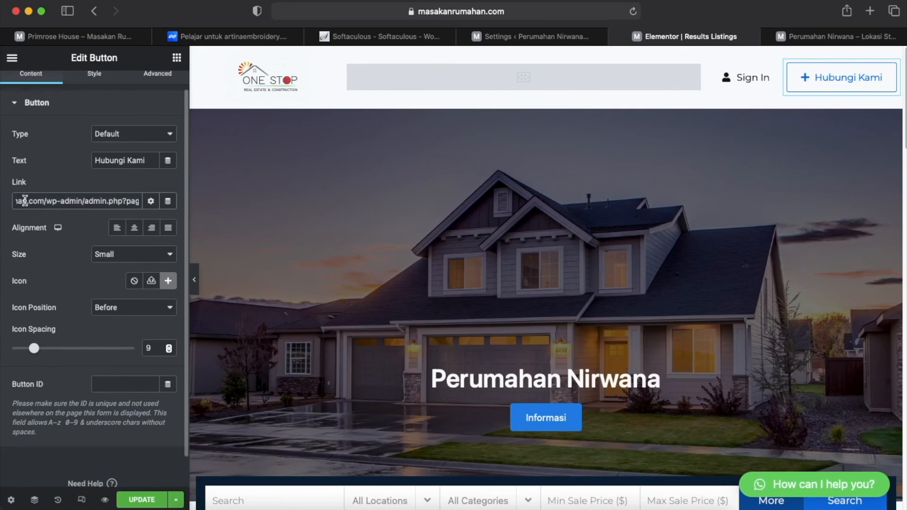
{"action": "triple_click", "coordinate": [57, 202]}
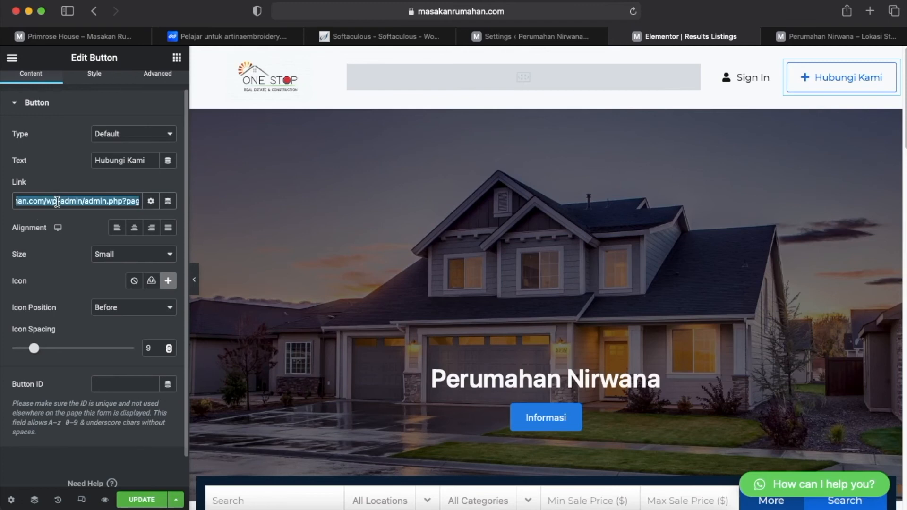
{"action": "key", "text": "BackSpace"}
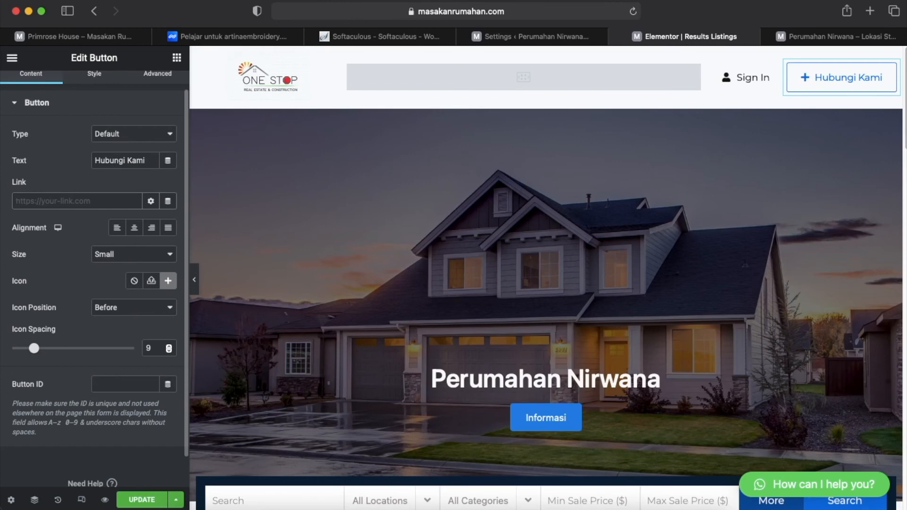
{"action": "type", "text": "#"}
{"action": "left_click", "coordinate": [141, 500]}
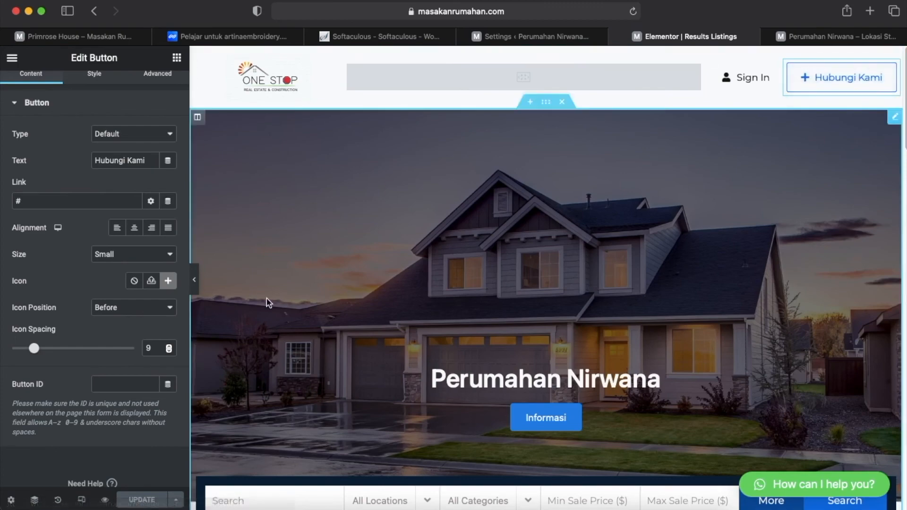
Swap the button's plus icon for a phone icon found by searching 'phon', save, and view the live site
{"action": "left_click", "coordinate": [167, 281]}
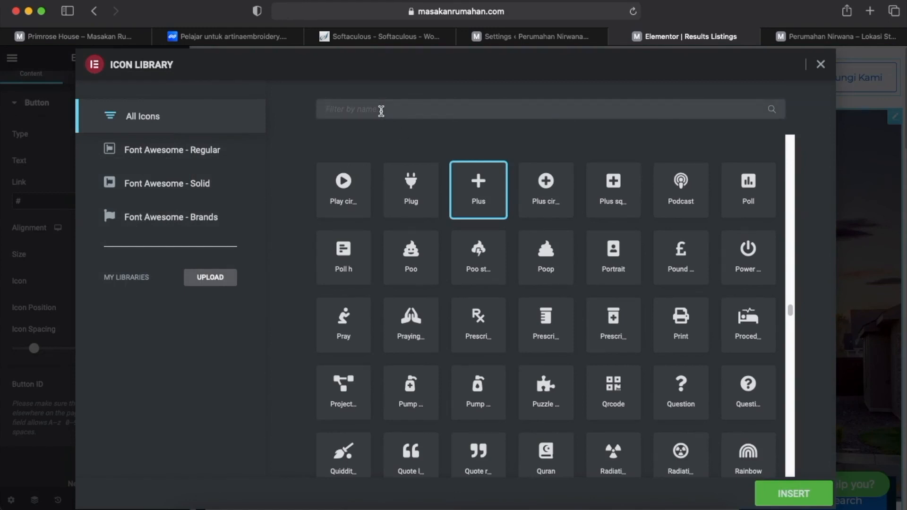
{"action": "left_click", "coordinate": [381, 111]}
{"action": "type", "text": "phone"}
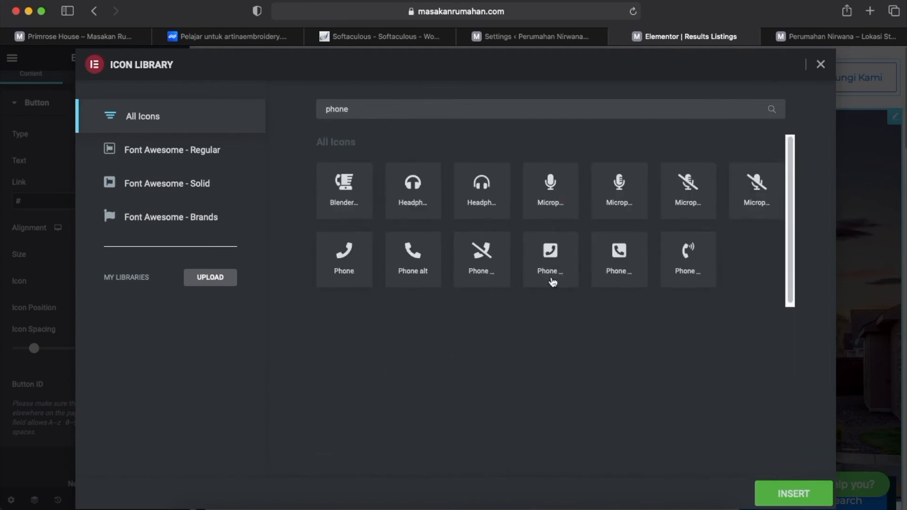
{"action": "left_click", "coordinate": [617, 259]}
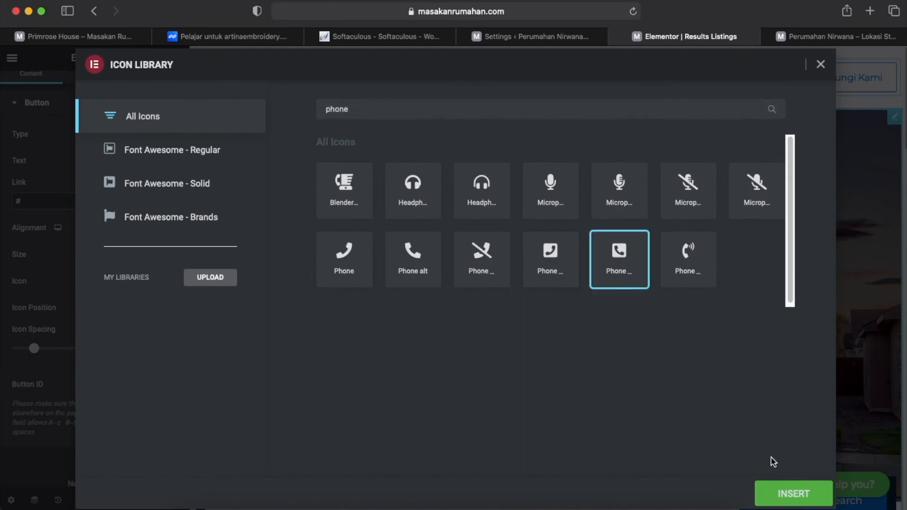
{"action": "left_click", "coordinate": [792, 493]}
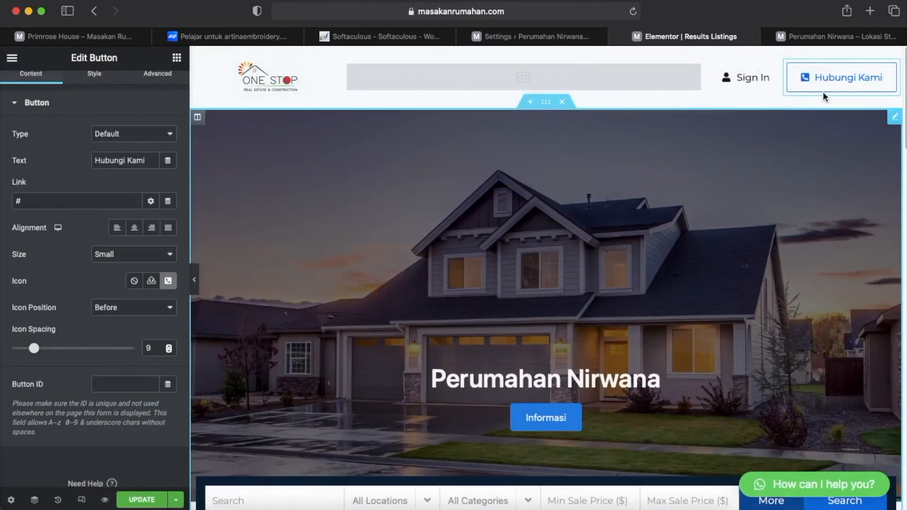
{"action": "left_click", "coordinate": [142, 500]}
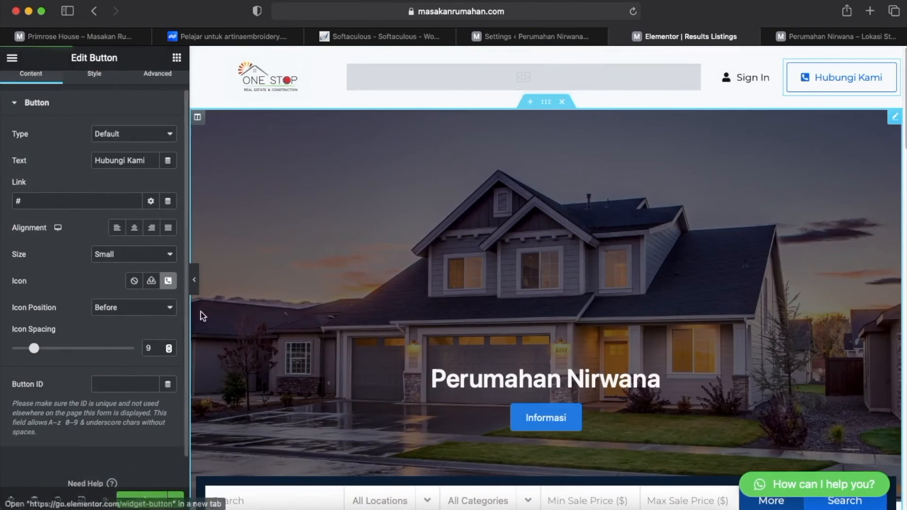
{"action": "left_click", "coordinate": [824, 37]}
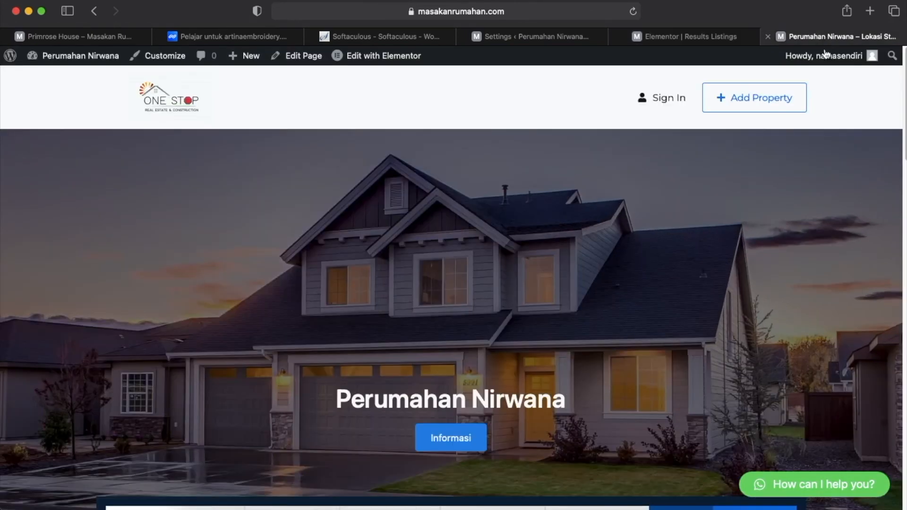
Delete the header's Sign In button, check the Eli Menu widget settings, and save
{"action": "left_click", "coordinate": [187, 98]}
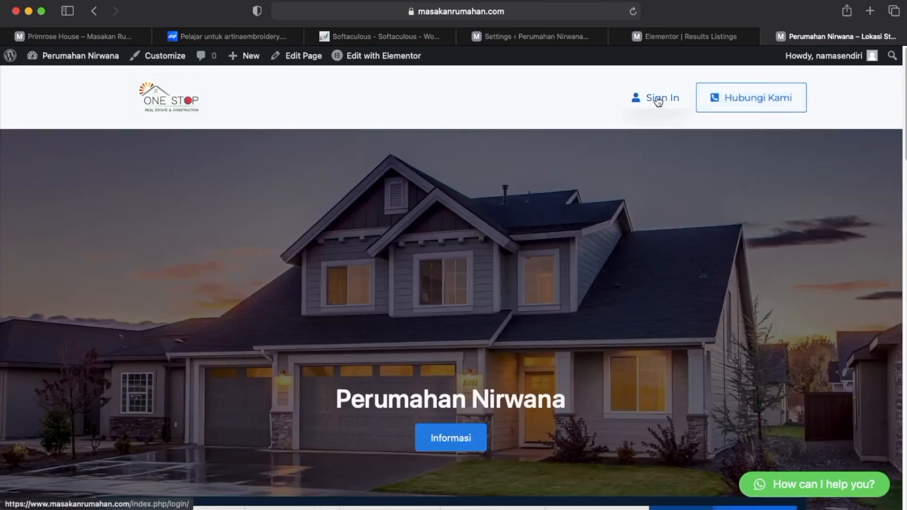
{"action": "left_click", "coordinate": [689, 37]}
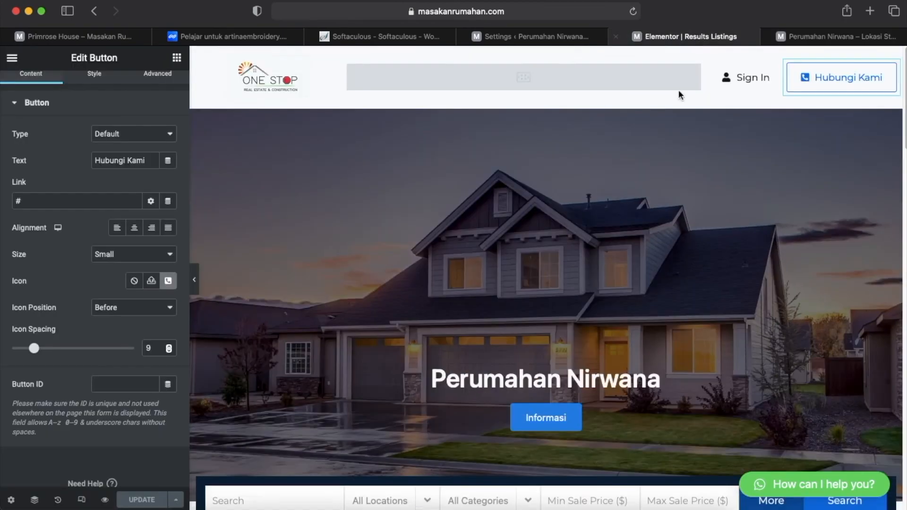
{"action": "right_click", "coordinate": [775, 74]}
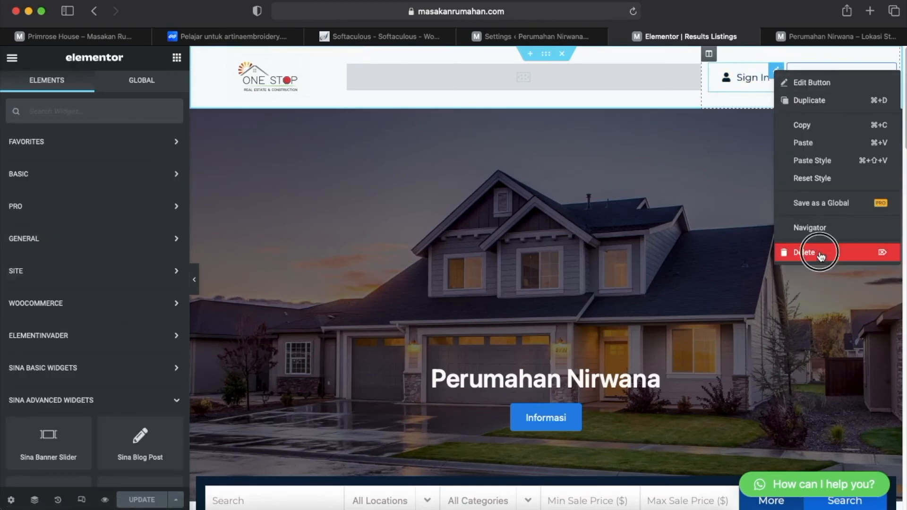
{"action": "left_click", "coordinate": [822, 252]}
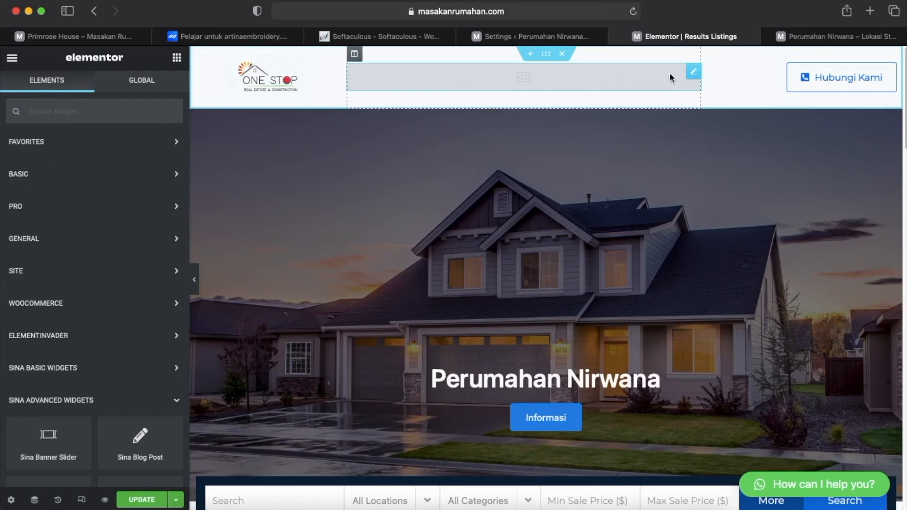
{"action": "left_click", "coordinate": [695, 73]}
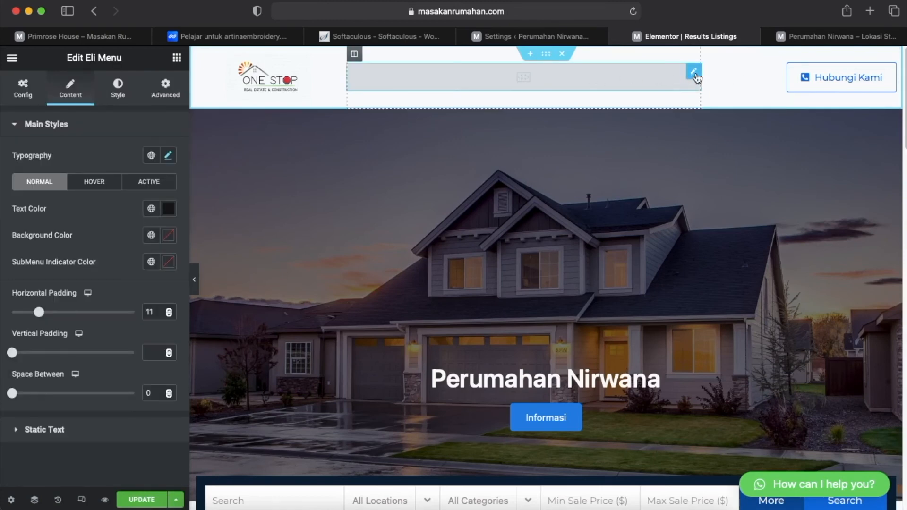
{"action": "left_click", "coordinate": [26, 94]}
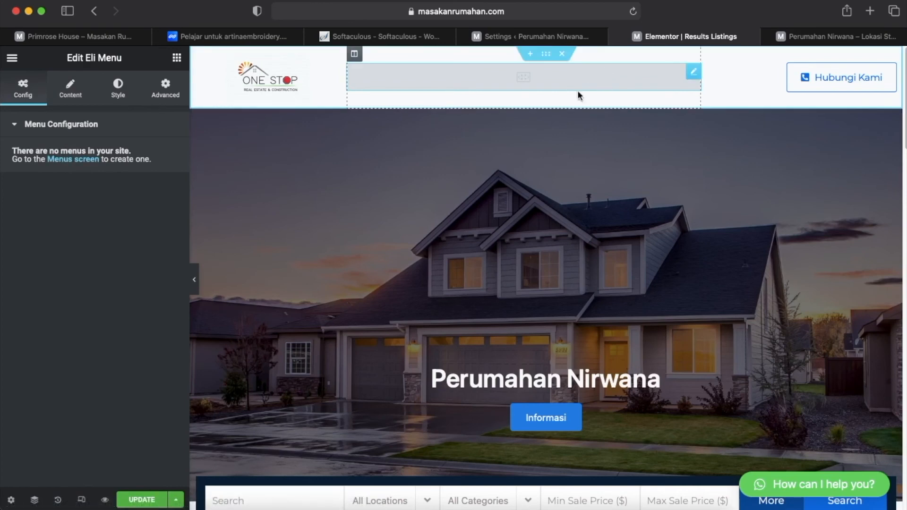
{"action": "left_click", "coordinate": [142, 499]}
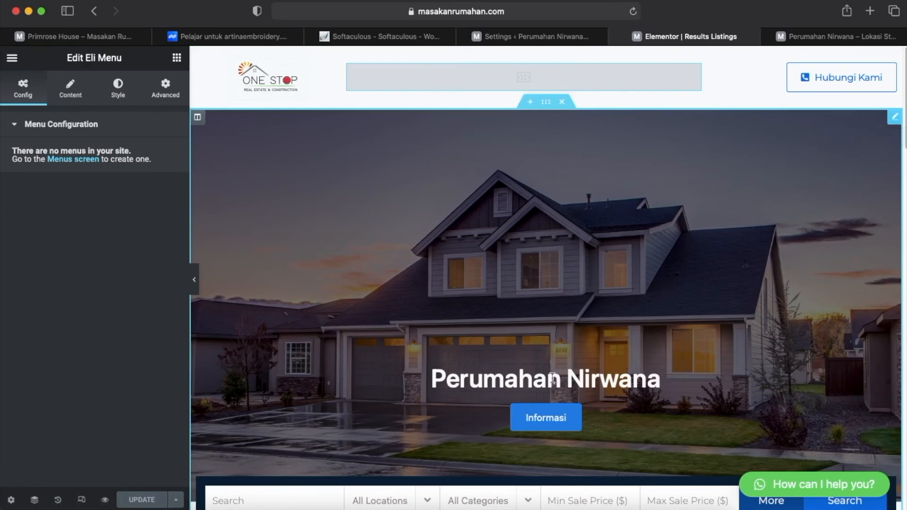
Duplicate the Perumahan Nirwana slide, give the copy the luxury-home photo, save, and reload the live page
{"action": "left_click", "coordinate": [895, 118]}
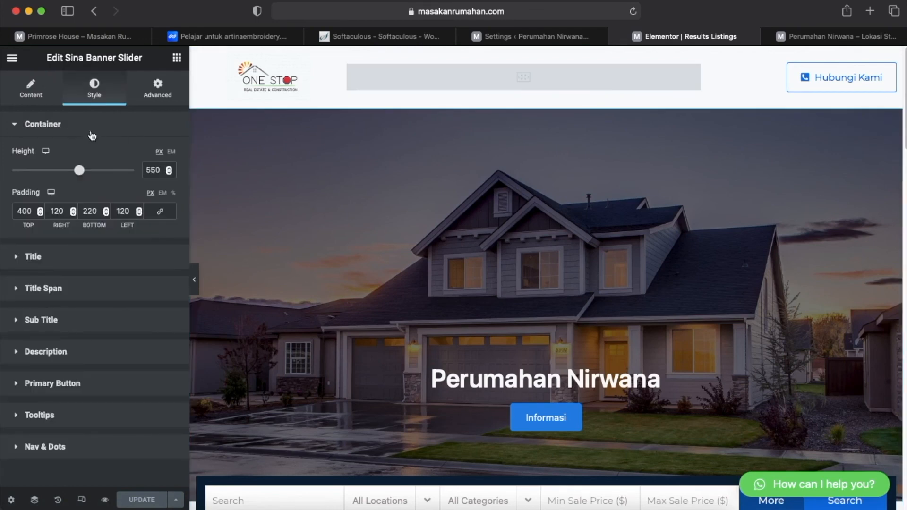
{"action": "left_click", "coordinate": [30, 90]}
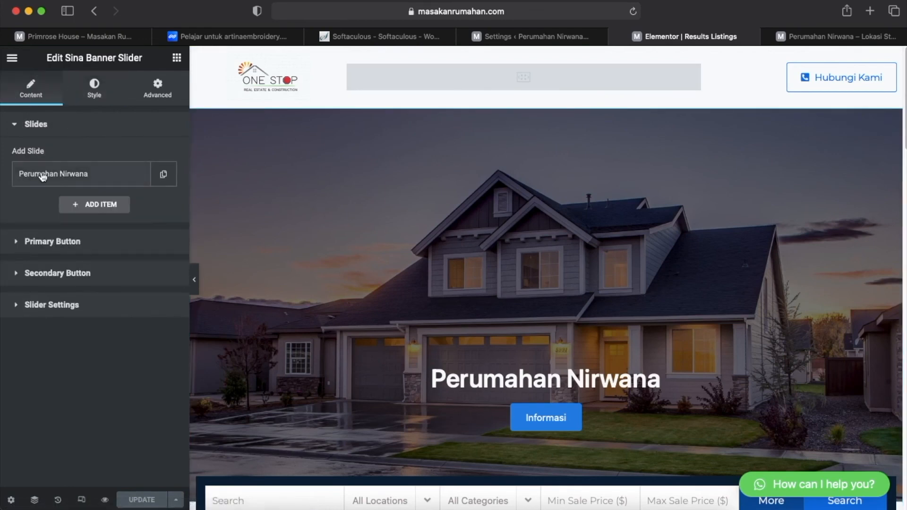
{"action": "left_click", "coordinate": [164, 177]}
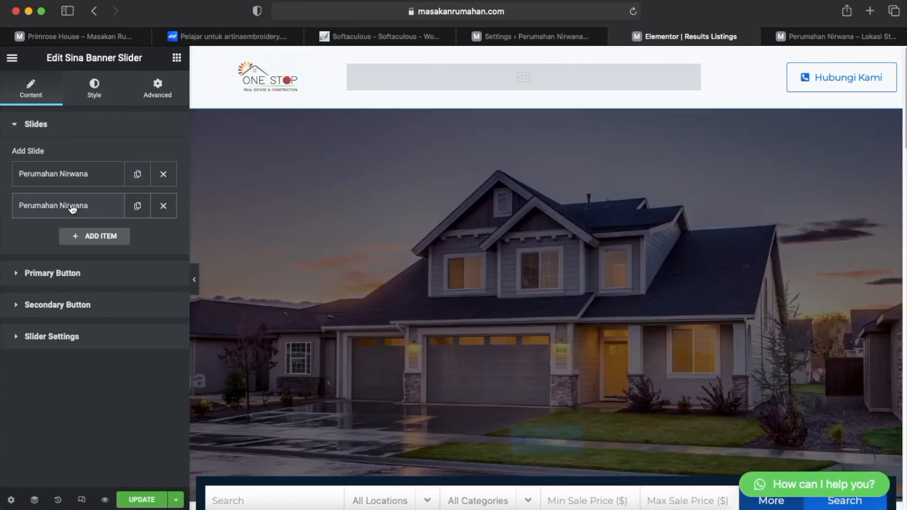
{"action": "left_click", "coordinate": [72, 208]}
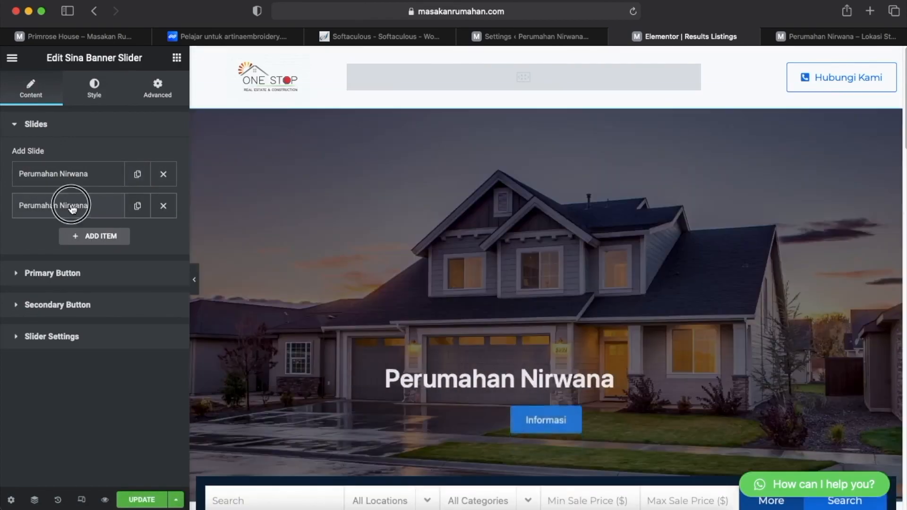
{"action": "left_click", "coordinate": [78, 289]}
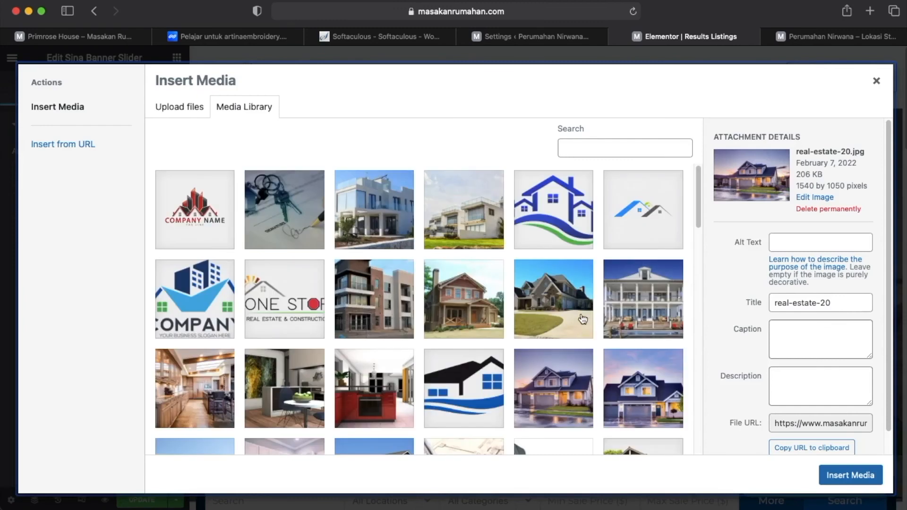
{"action": "left_click", "coordinate": [565, 311]}
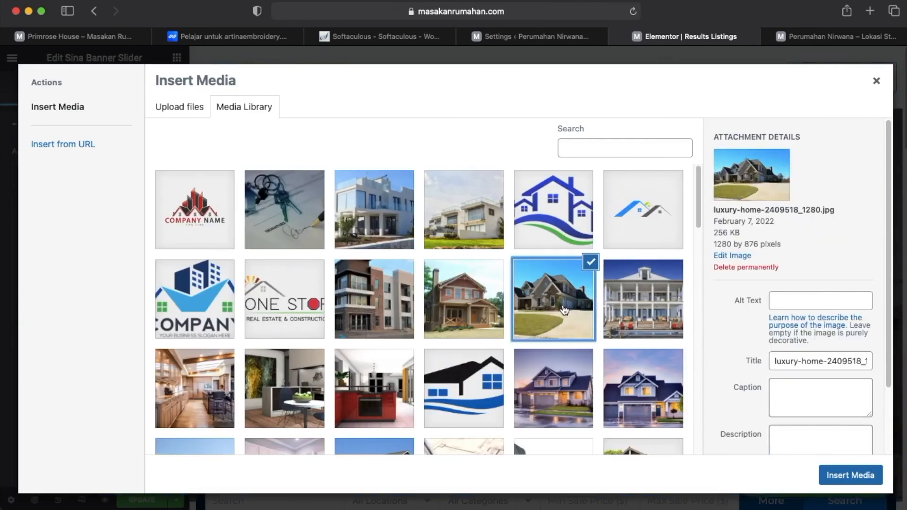
{"action": "left_click", "coordinate": [852, 478]}
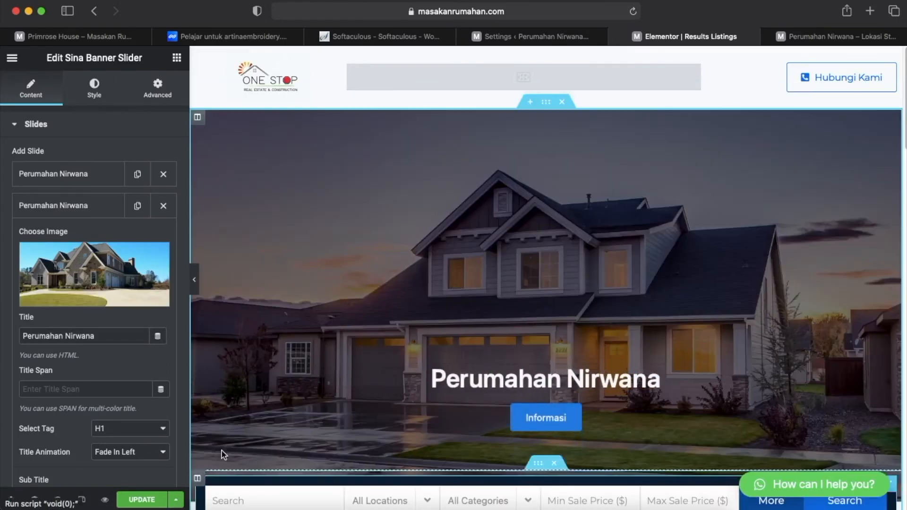
{"action": "left_click", "coordinate": [148, 503]}
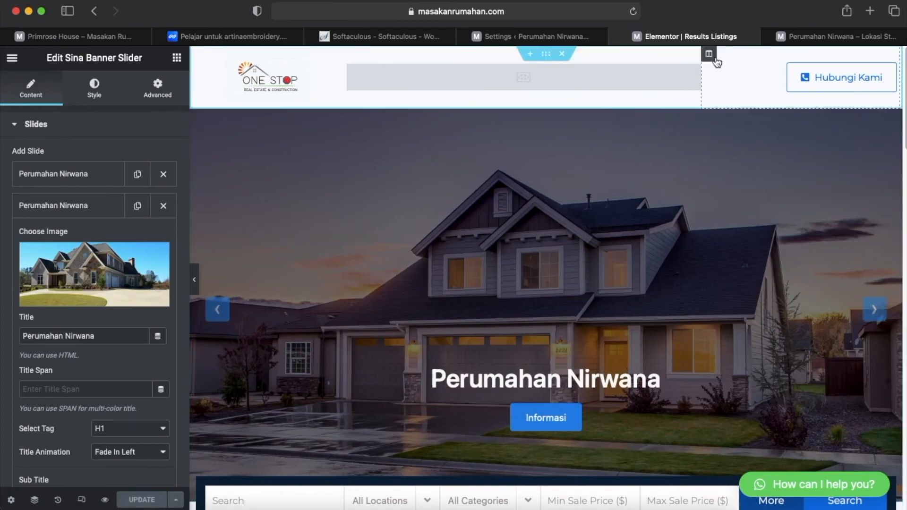
{"action": "left_click", "coordinate": [825, 36]}
{"action": "left_click", "coordinate": [170, 102]}
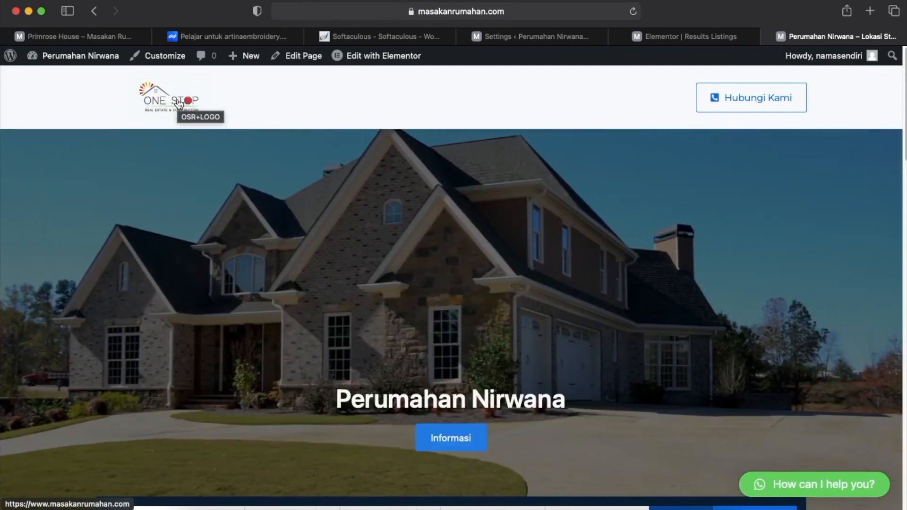
Duplicate the second slide to create a third Perumahan Nirwana slide
{"action": "left_click", "coordinate": [661, 37]}
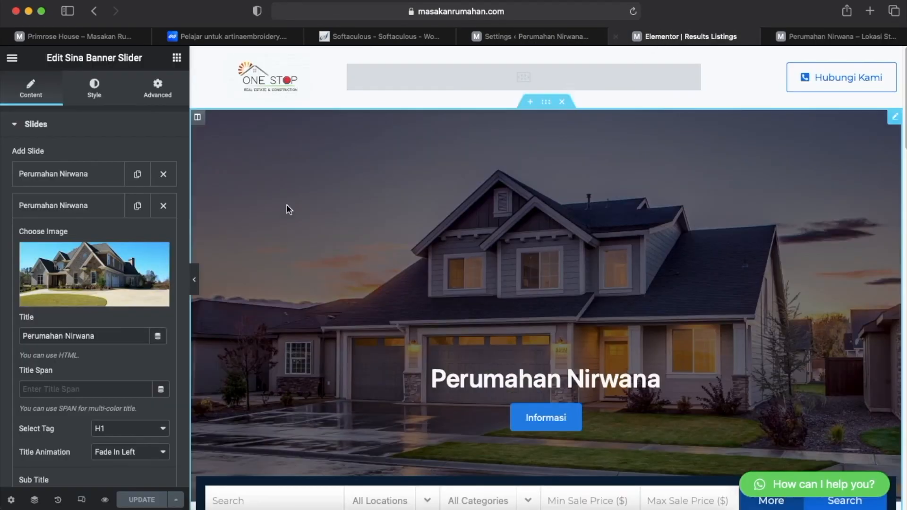
{"action": "left_click", "coordinate": [88, 215]}
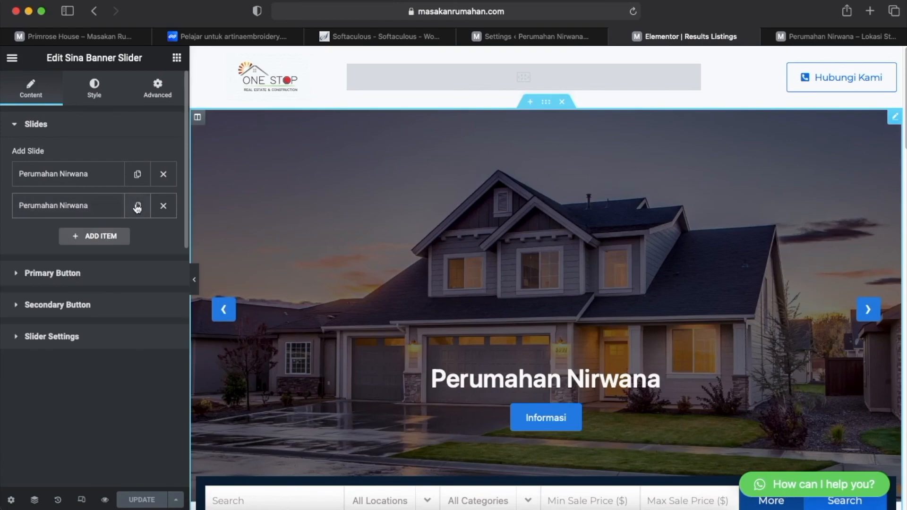
{"action": "left_click", "coordinate": [138, 207]}
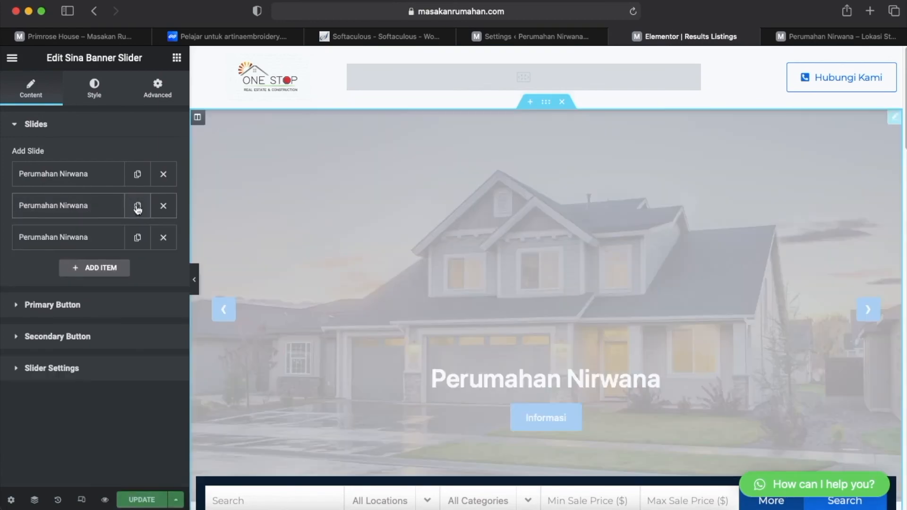
{"action": "left_click", "coordinate": [88, 240]}
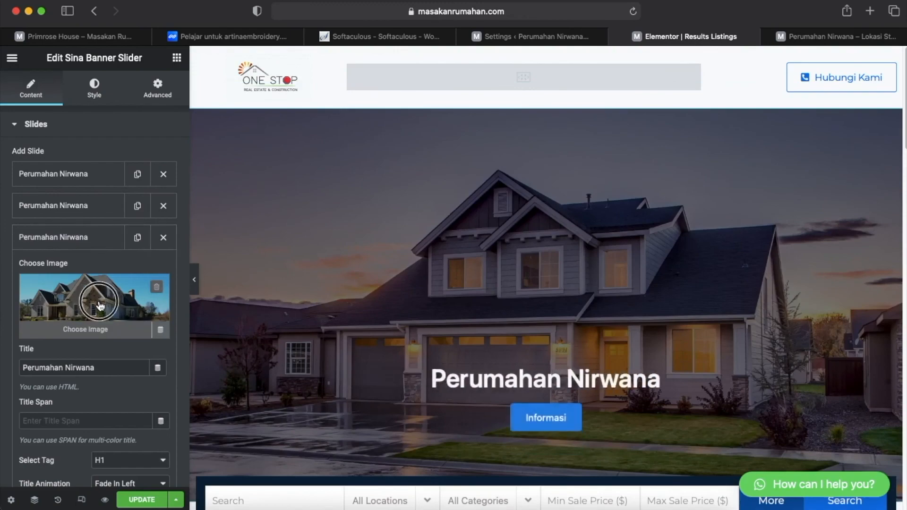
Set the third slide's image to kitchen-2400367_1280.jpg, save, and preview the live page
{"action": "left_click", "coordinate": [101, 302]}
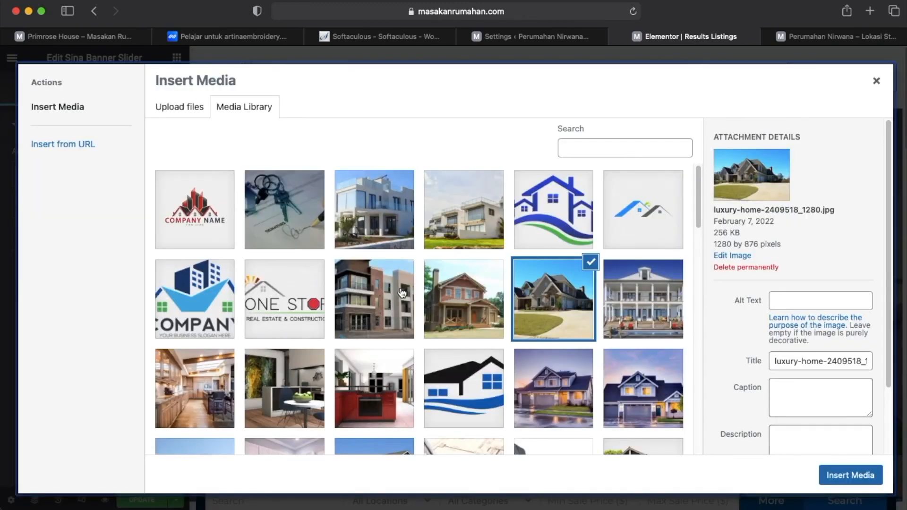
{"action": "scroll", "coordinate": [402, 293], "scroll_direction": "down", "scroll_amount": 5}
{"action": "scroll", "coordinate": [402, 292], "scroll_direction": "up", "scroll_amount": 2}
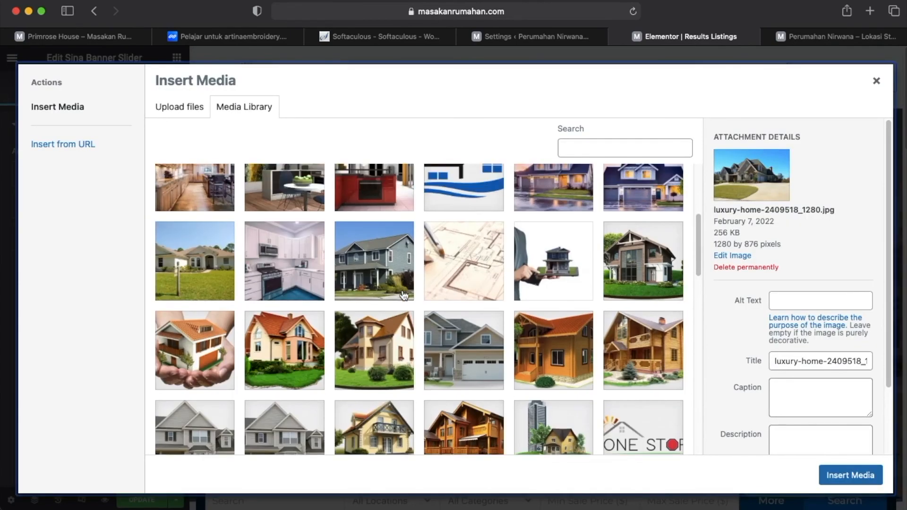
{"action": "scroll", "coordinate": [404, 295], "scroll_direction": "down", "scroll_amount": 2}
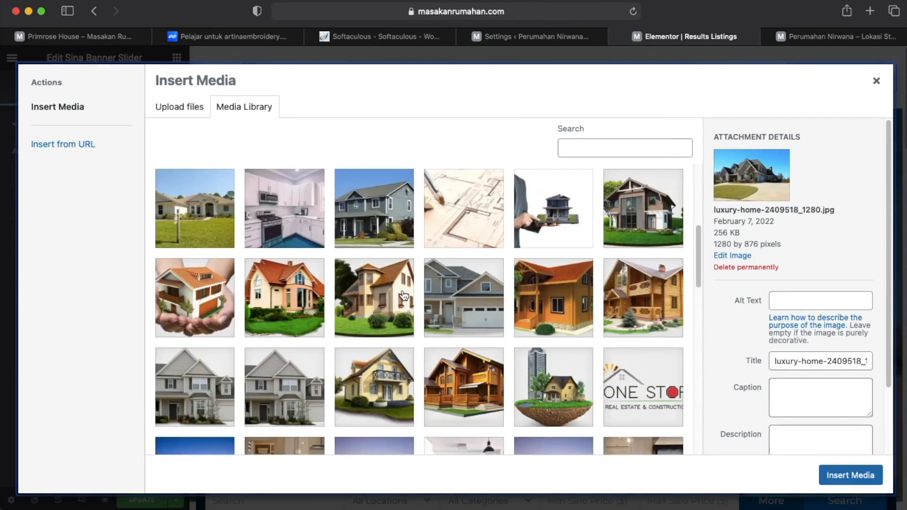
{"action": "scroll", "coordinate": [404, 296], "scroll_direction": "down", "scroll_amount": 3}
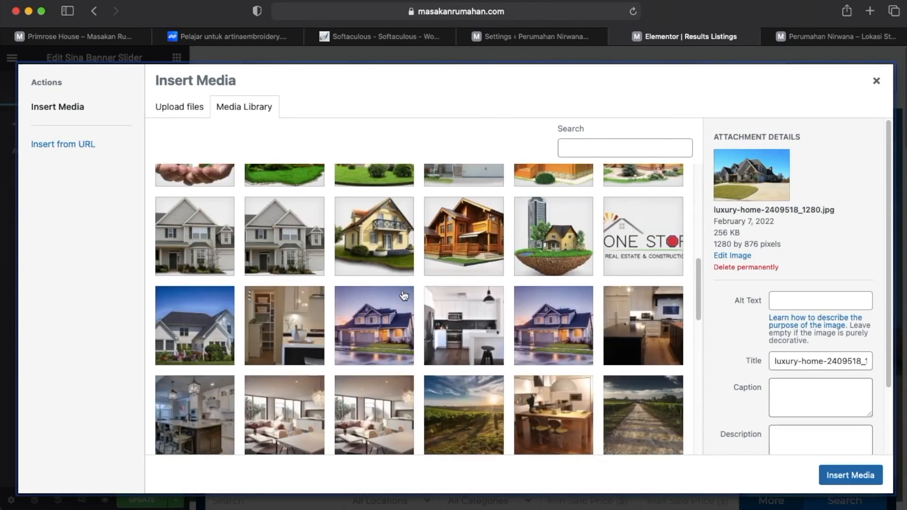
{"action": "scroll", "coordinate": [404, 295], "scroll_direction": "up", "scroll_amount": 5}
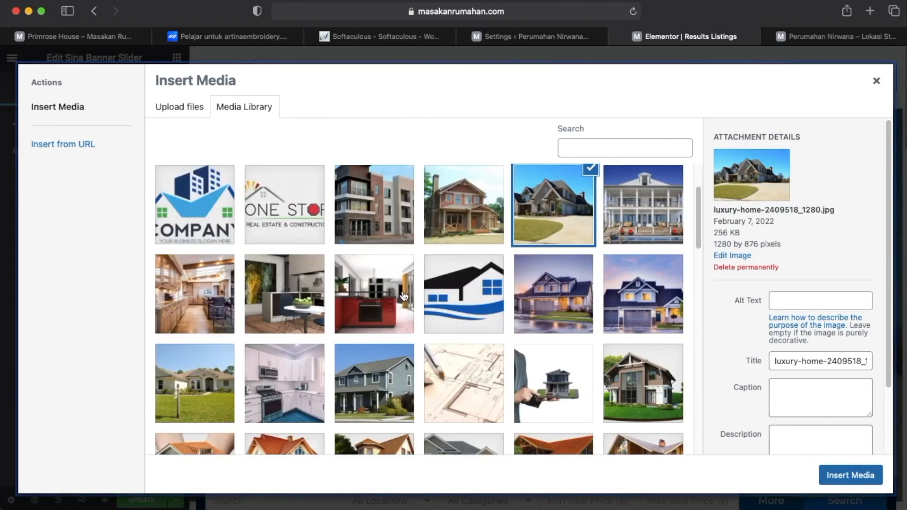
{"action": "left_click", "coordinate": [205, 311]}
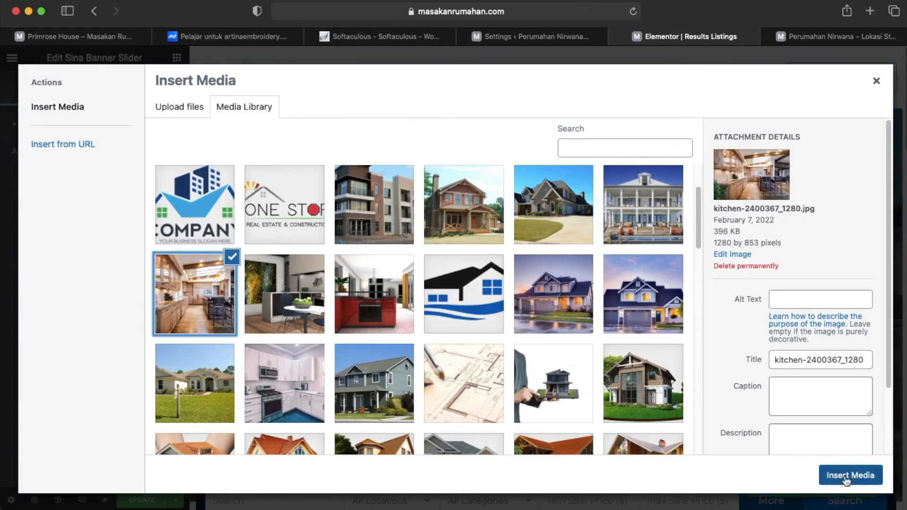
{"action": "left_click", "coordinate": [845, 476]}
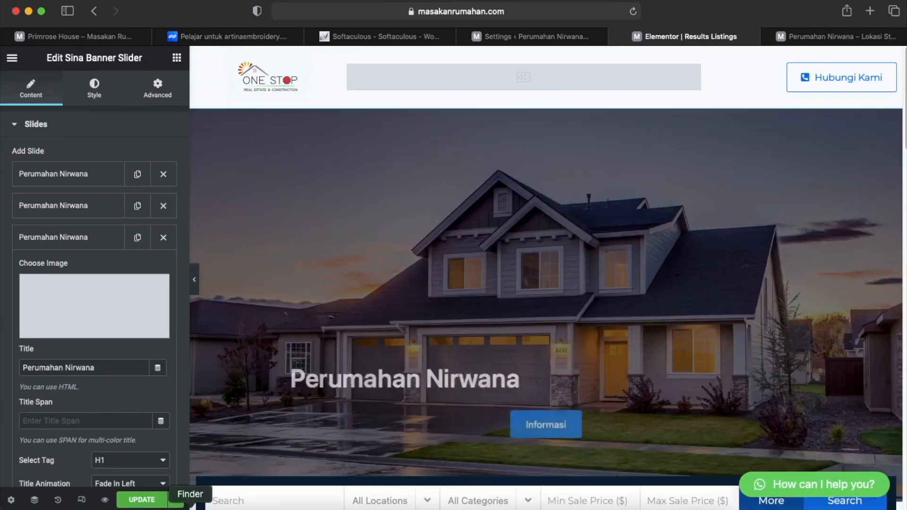
{"action": "left_click", "coordinate": [143, 502]}
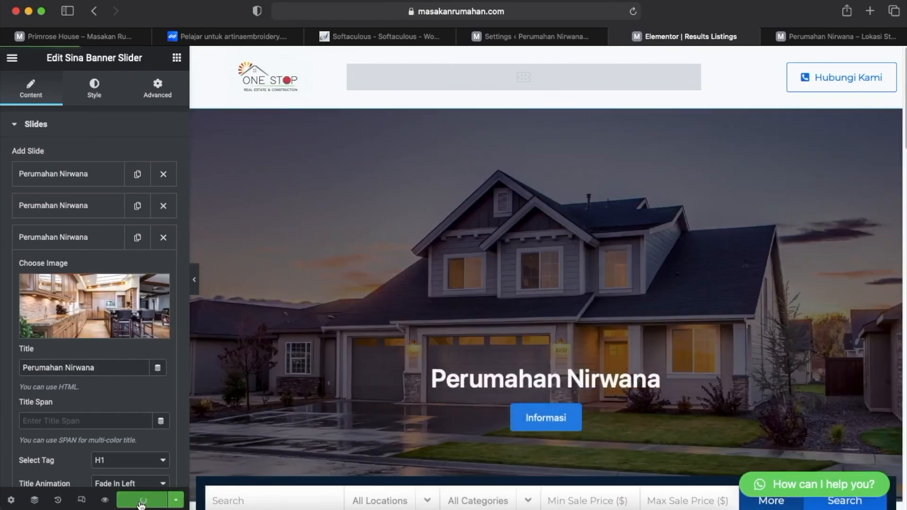
{"action": "left_click", "coordinate": [815, 40]}
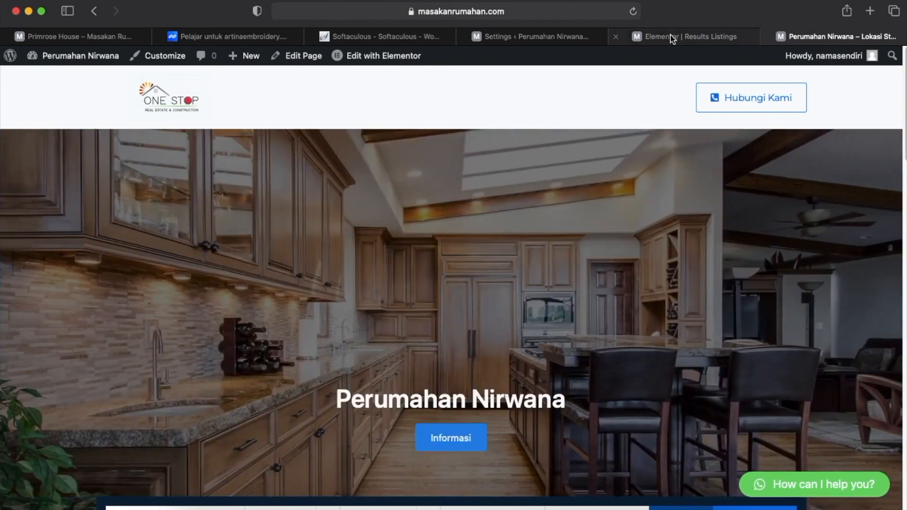
{"action": "left_click", "coordinate": [666, 37]}
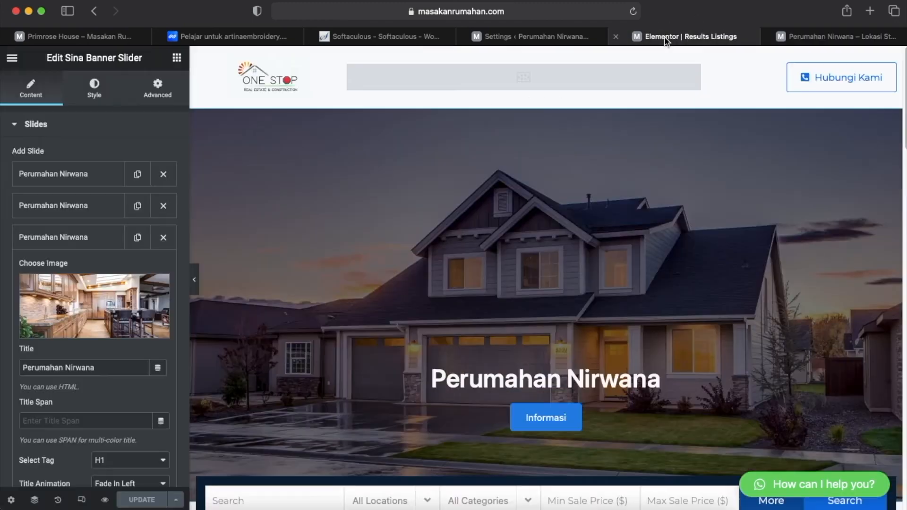
Duplicate slide 3 into a fourth slide using the real-estate-17.jpg living-room photo
{"action": "left_click", "coordinate": [101, 243]}
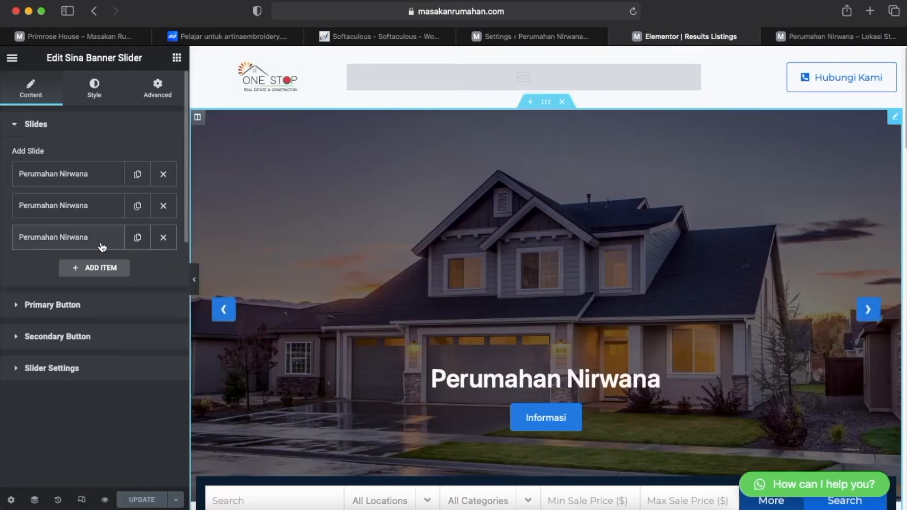
{"action": "left_click", "coordinate": [138, 238]}
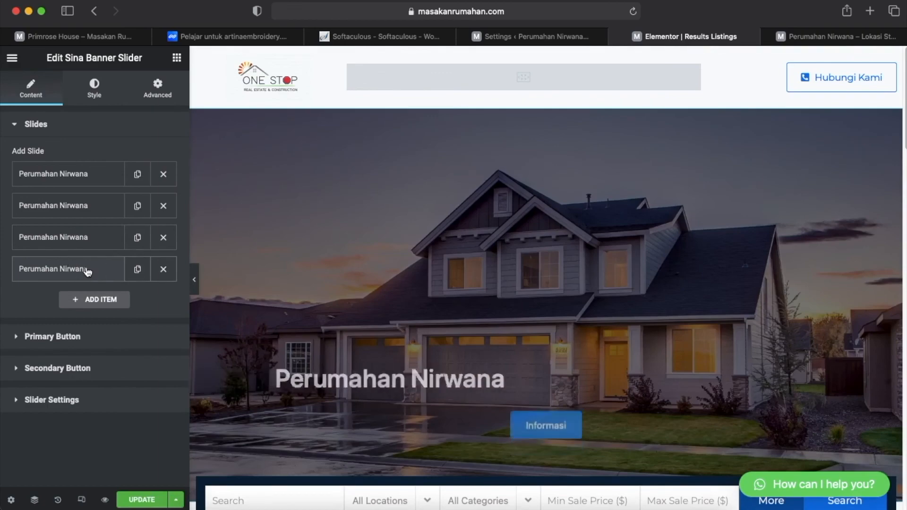
{"action": "left_click", "coordinate": [87, 271]}
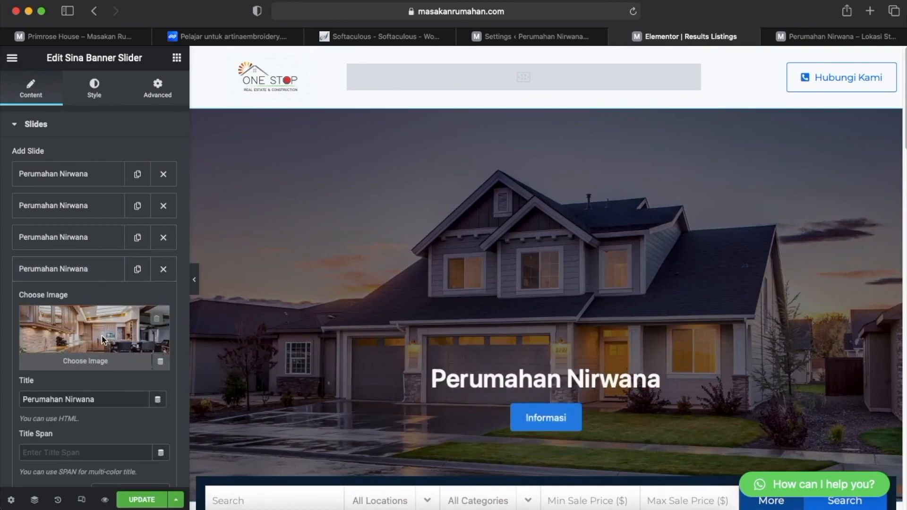
{"action": "left_click", "coordinate": [101, 339]}
{"action": "scroll", "coordinate": [401, 283], "scroll_direction": "down", "scroll_amount": 3}
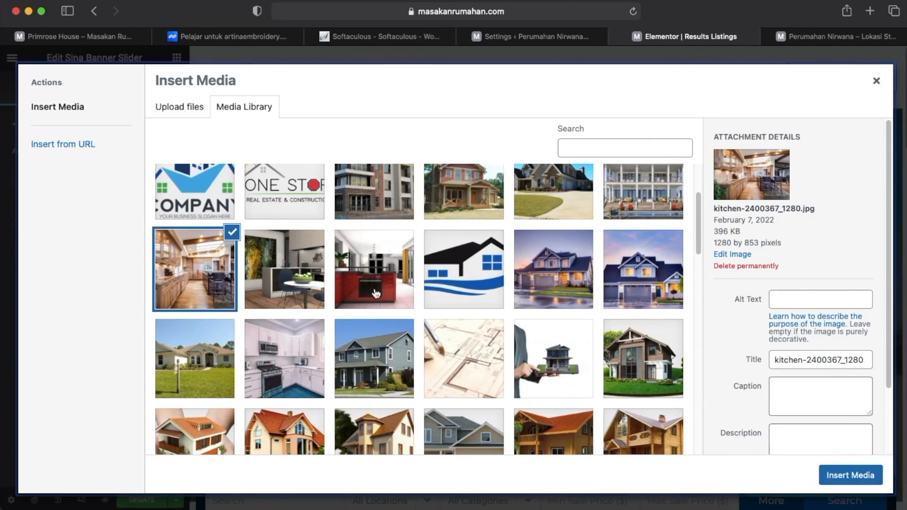
{"action": "left_click", "coordinate": [377, 289]}
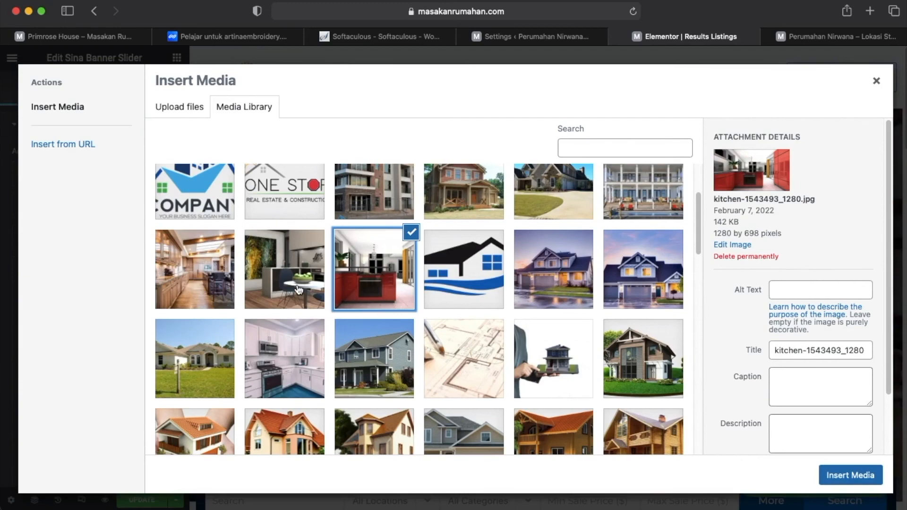
{"action": "scroll", "coordinate": [366, 308], "scroll_direction": "down", "scroll_amount": 5}
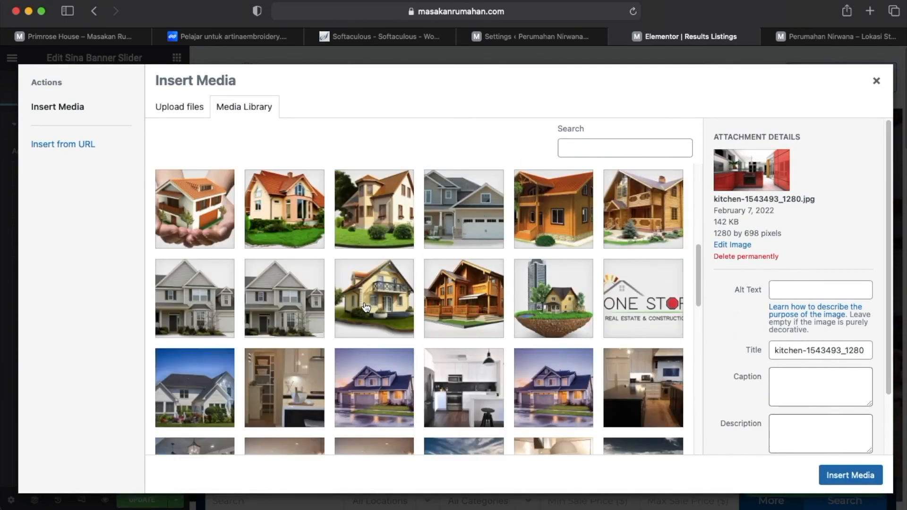
{"action": "scroll", "coordinate": [366, 307], "scroll_direction": "down", "scroll_amount": 3}
{"action": "scroll", "coordinate": [367, 308], "scroll_direction": "down", "scroll_amount": 3}
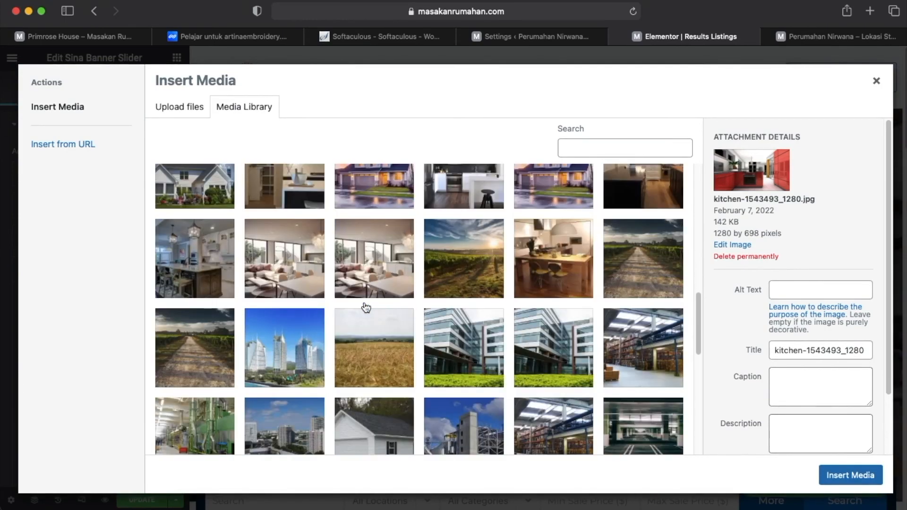
{"action": "left_click", "coordinate": [297, 276]}
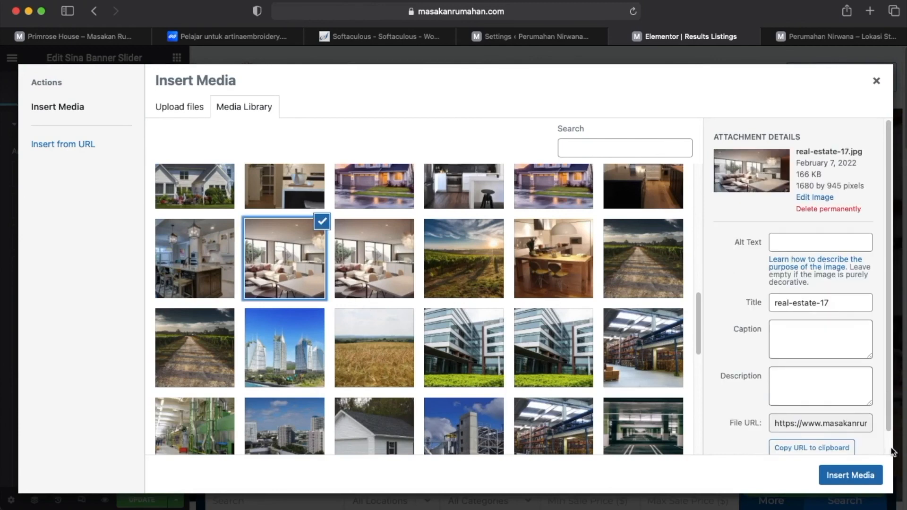
{"action": "left_click", "coordinate": [857, 476]}
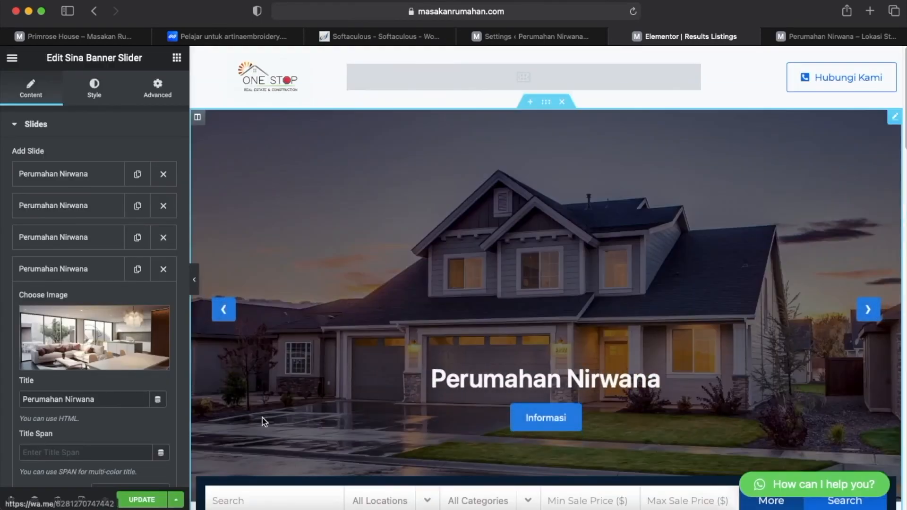
{"action": "left_click", "coordinate": [141, 499]}
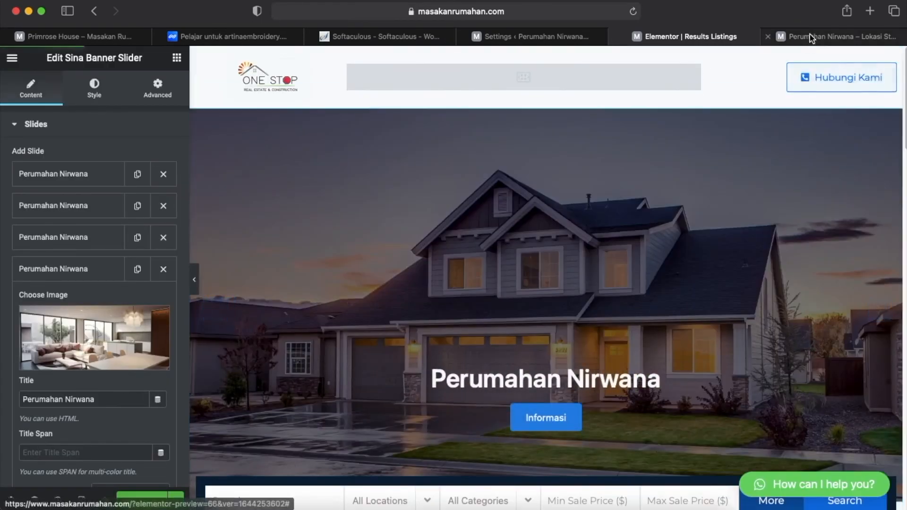
{"action": "left_click", "coordinate": [809, 36]}
{"action": "left_click", "coordinate": [151, 99]}
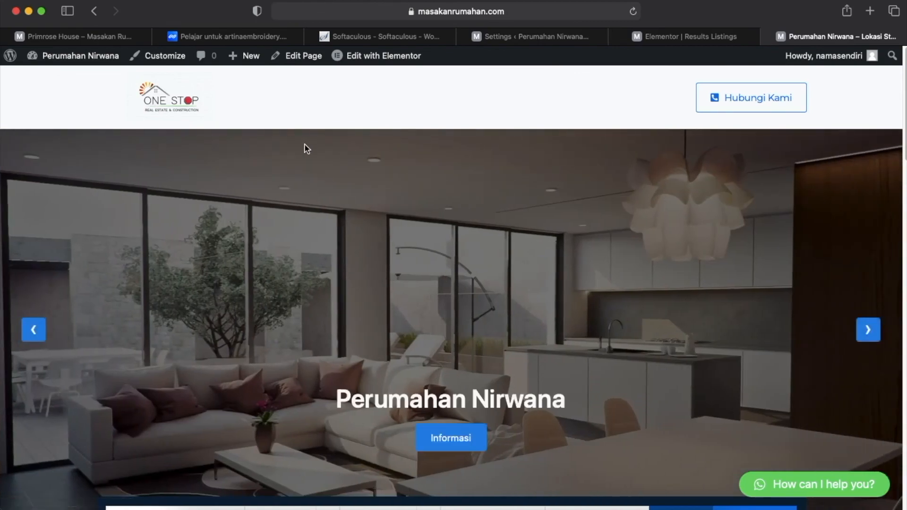
{"action": "scroll", "coordinate": [377, 241], "scroll_direction": "down", "scroll_amount": 5}
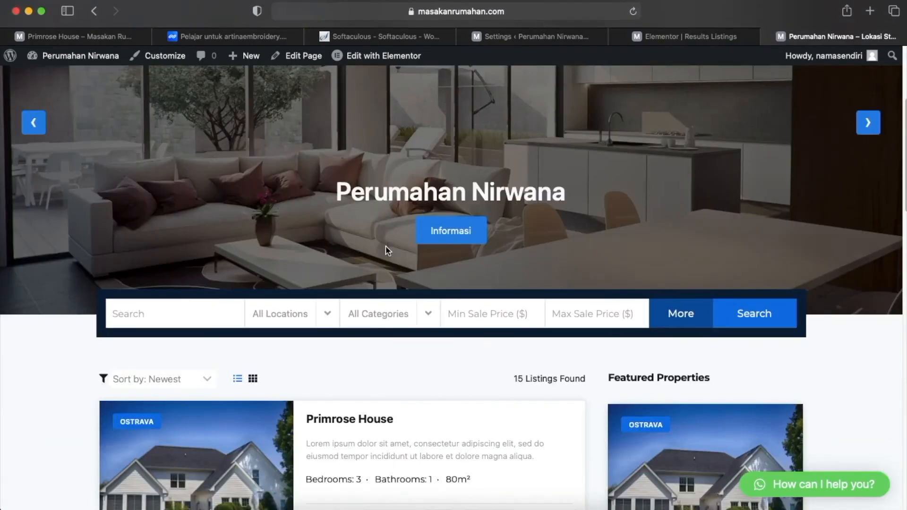
{"action": "scroll", "coordinate": [385, 246], "scroll_direction": "down", "scroll_amount": 3}
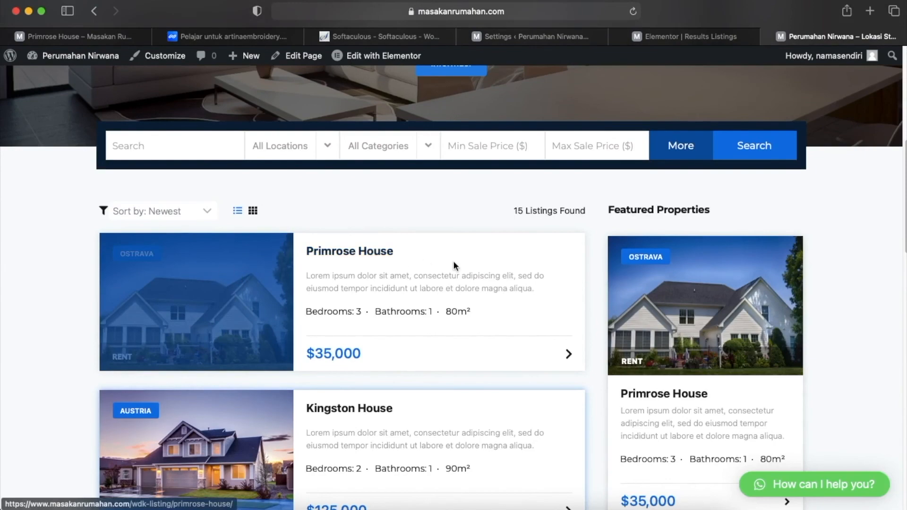
{"action": "scroll", "coordinate": [453, 260], "scroll_direction": "down", "scroll_amount": 1}
{"action": "scroll", "coordinate": [455, 262], "scroll_direction": "down", "scroll_amount": 12}
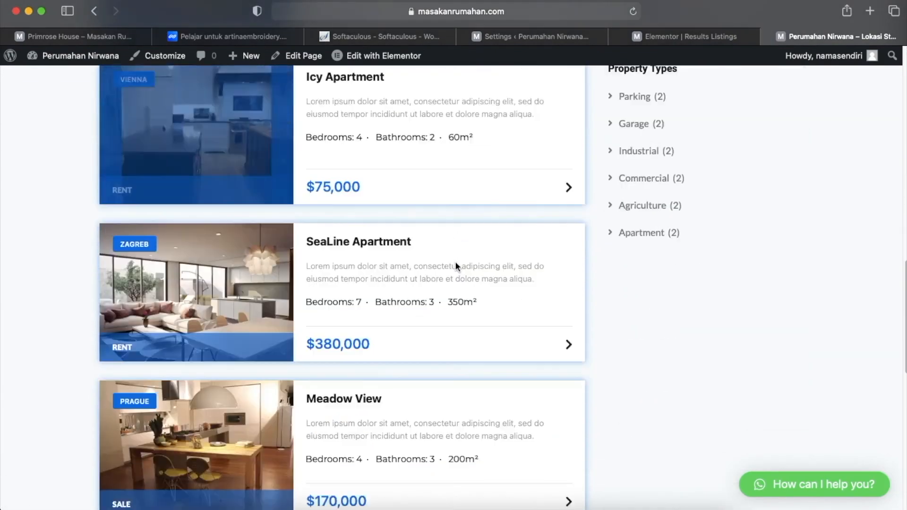
{"action": "scroll", "coordinate": [455, 263], "scroll_direction": "down", "scroll_amount": 4}
{"action": "scroll", "coordinate": [455, 263], "scroll_direction": "down", "scroll_amount": 4}
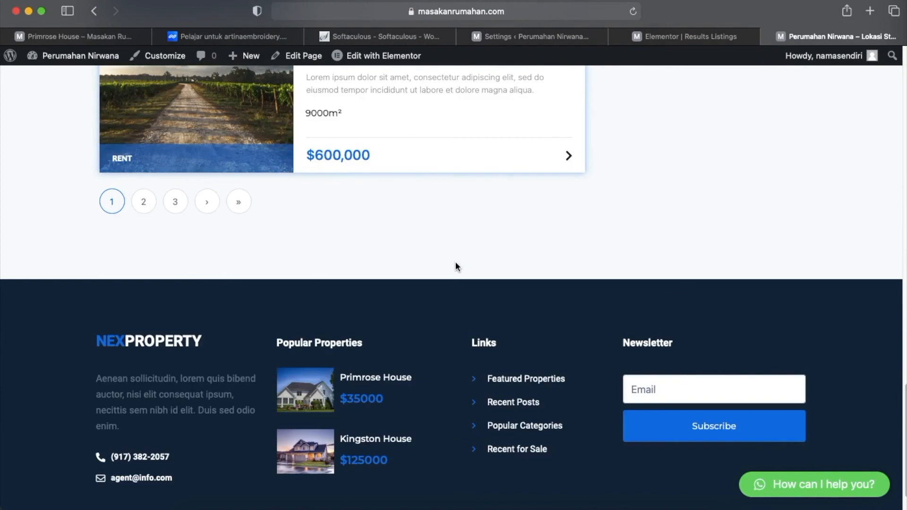
{"action": "scroll", "coordinate": [455, 264], "scroll_direction": "up", "scroll_amount": 11}
{"action": "scroll", "coordinate": [384, 222], "scroll_direction": "up", "scroll_amount": 10}
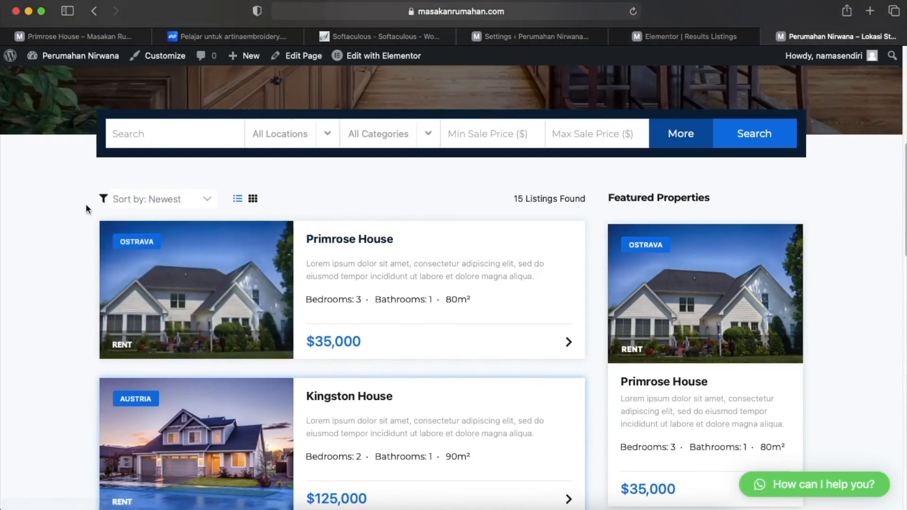
{"action": "scroll", "coordinate": [483, 217], "scroll_direction": "up", "scroll_amount": 8}
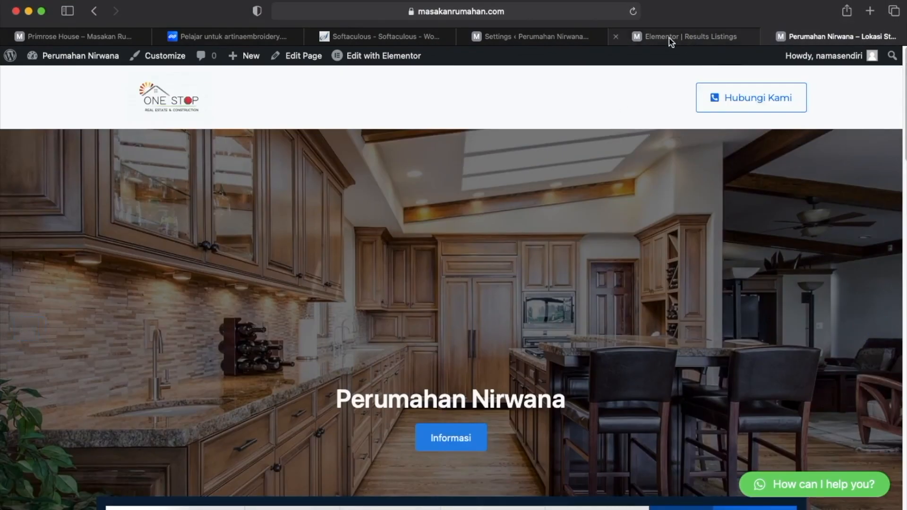
Delete the Featured Properties heading from the listings sidebar
{"action": "left_click", "coordinate": [670, 38]}
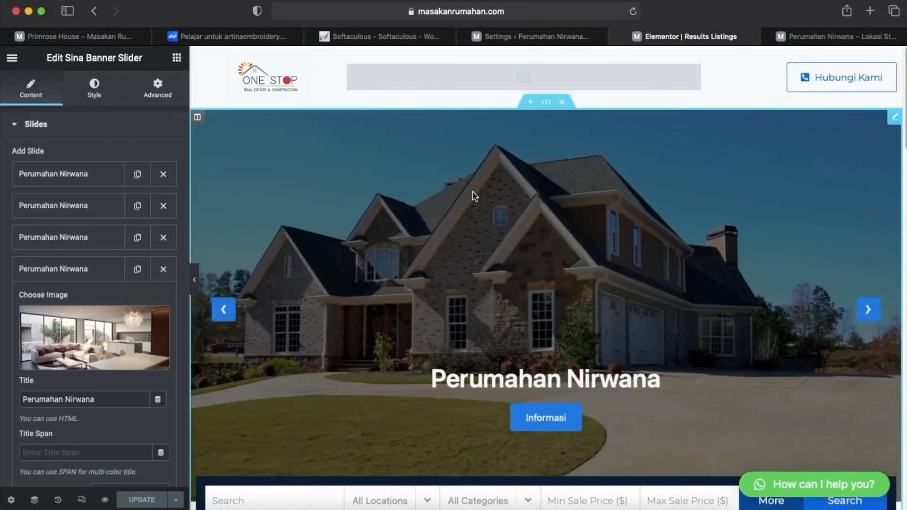
{"action": "scroll", "coordinate": [658, 174], "scroll_direction": "down", "scroll_amount": 8}
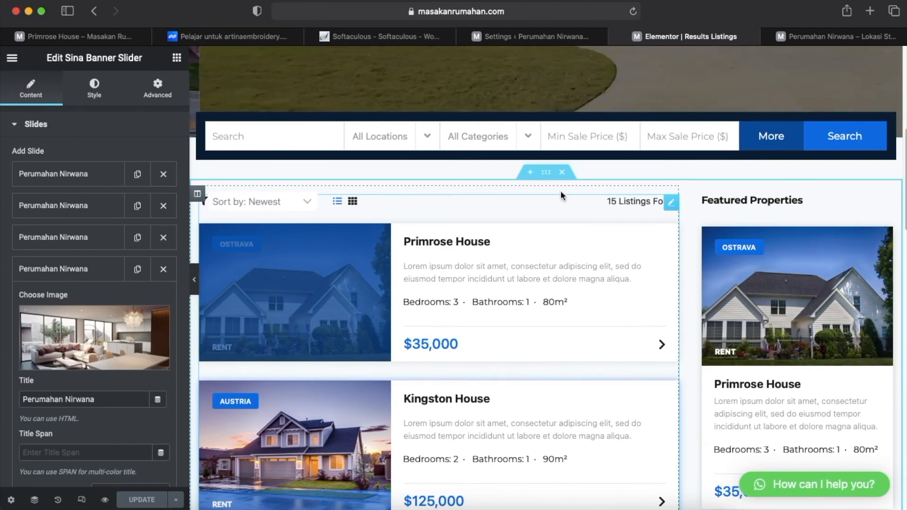
{"action": "scroll", "coordinate": [466, 274], "scroll_direction": "down", "scroll_amount": 3}
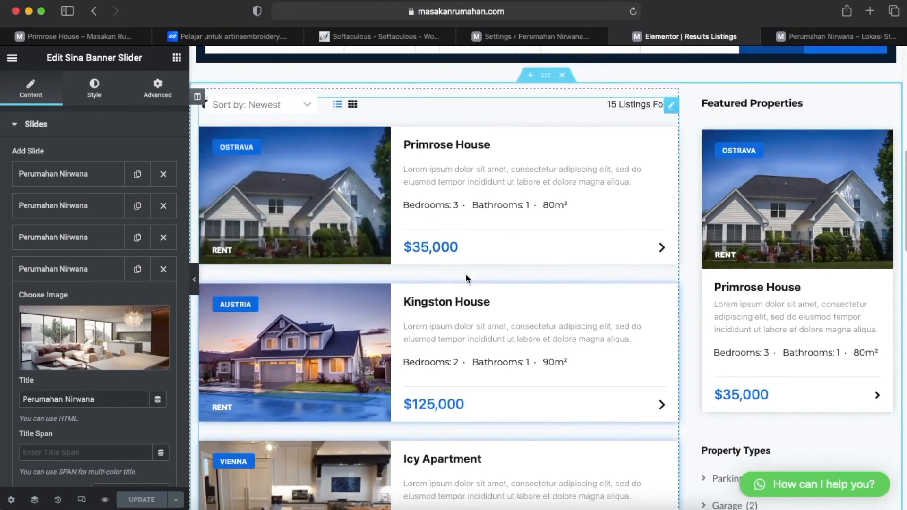
{"action": "scroll", "coordinate": [466, 273], "scroll_direction": "up", "scroll_amount": 2}
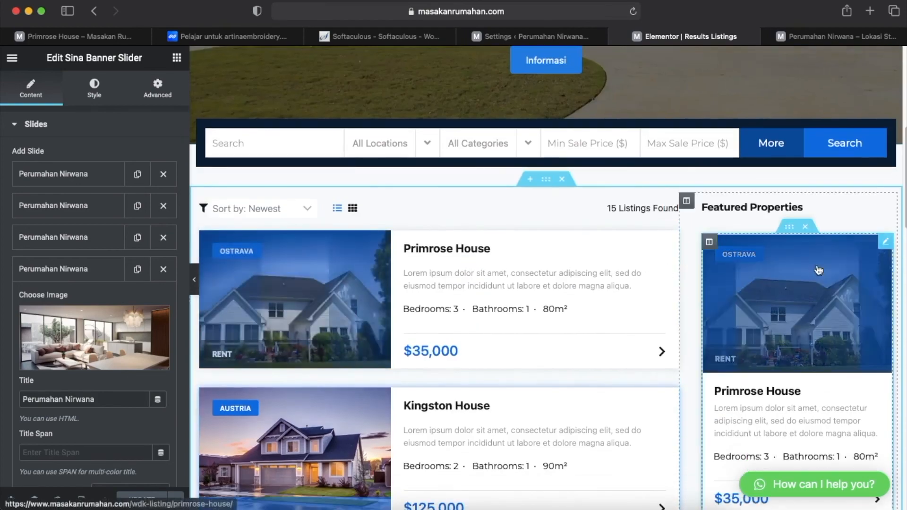
{"action": "scroll", "coordinate": [832, 265], "scroll_direction": "down", "scroll_amount": 1}
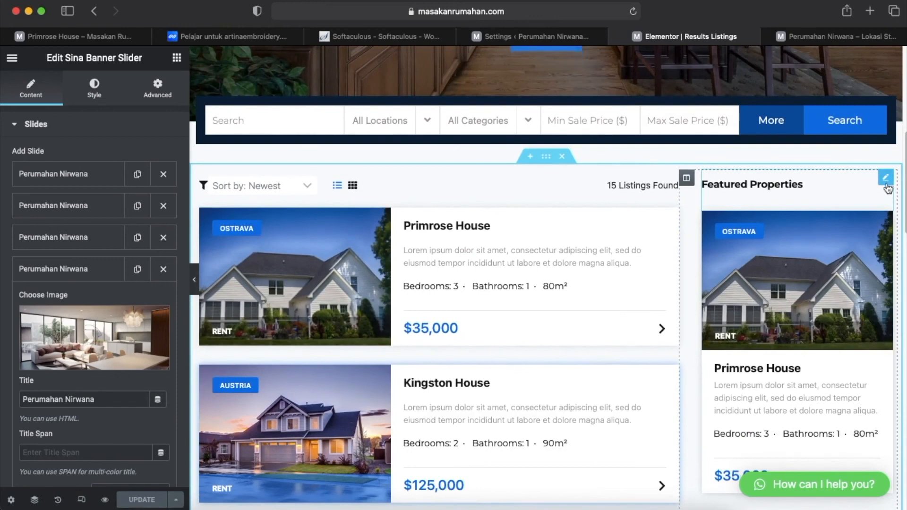
{"action": "left_click", "coordinate": [886, 178]}
{"action": "right_click", "coordinate": [887, 179]}
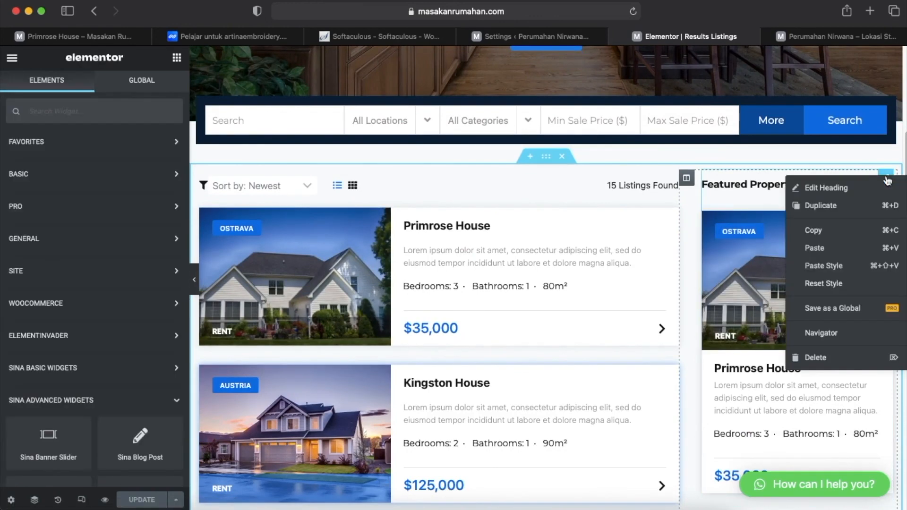
{"action": "left_click", "coordinate": [826, 359]}
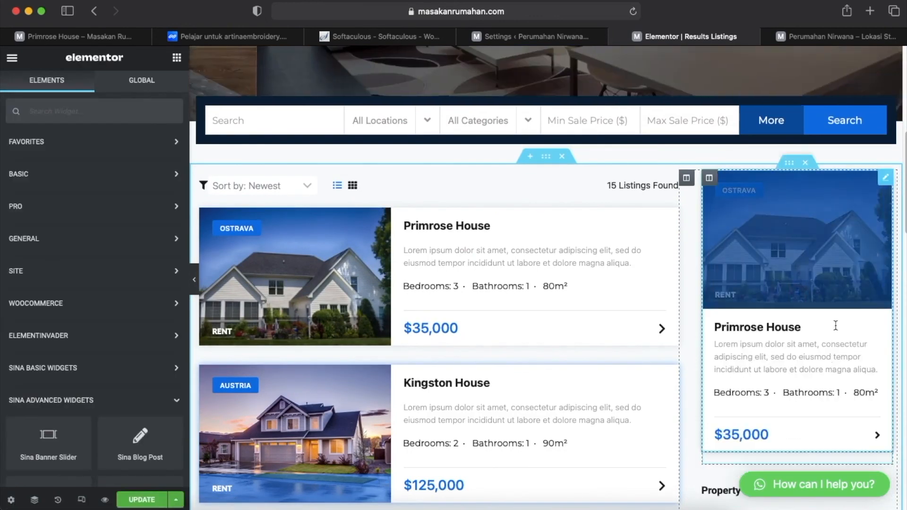
Delete the featured listing card, the Property Types widget, and the empty inner section
{"action": "right_click", "coordinate": [886, 178]}
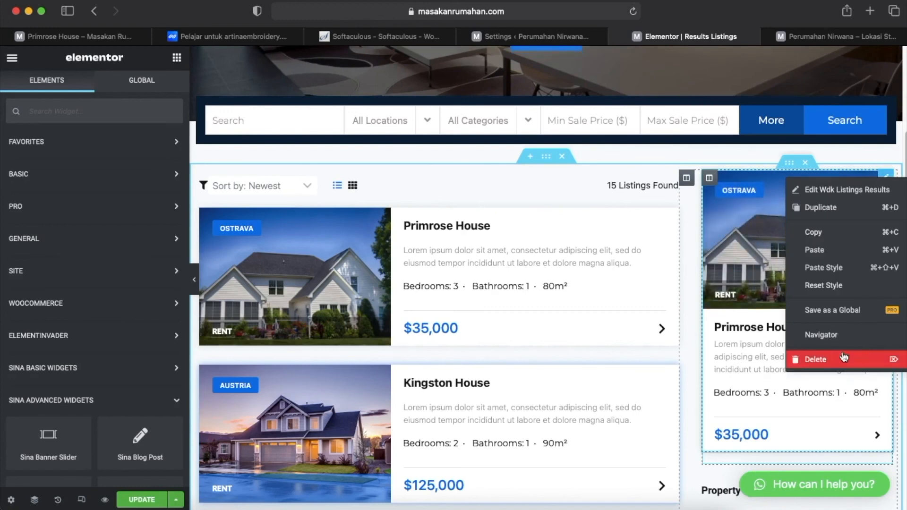
{"action": "left_click", "coordinate": [841, 359]}
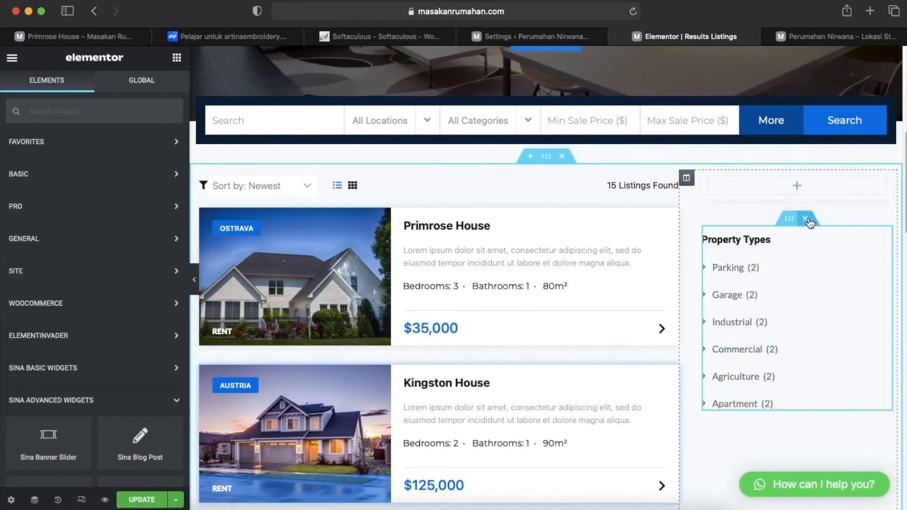
{"action": "left_click", "coordinate": [806, 219]}
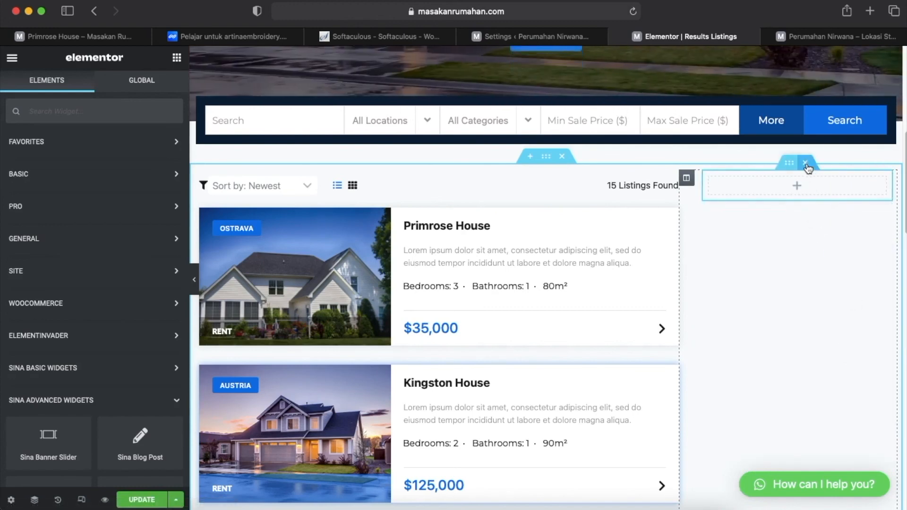
{"action": "left_click", "coordinate": [806, 165]}
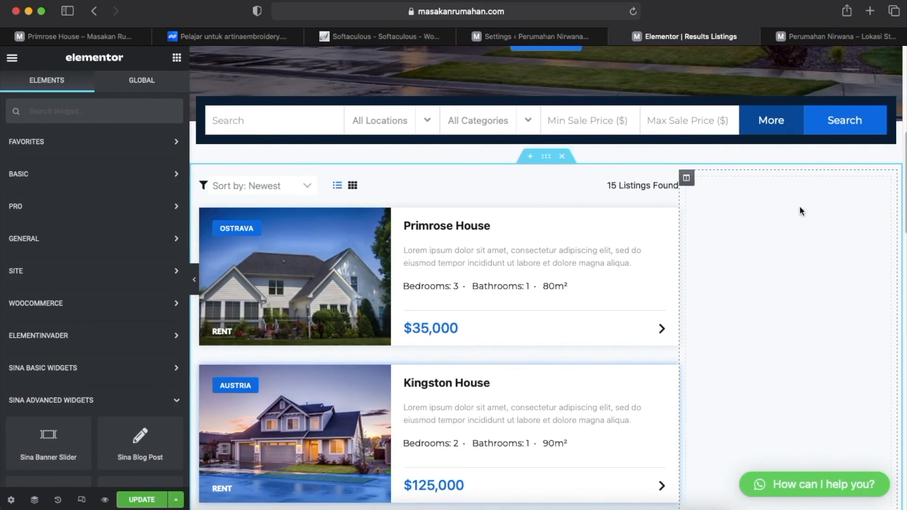
{"action": "scroll", "coordinate": [794, 378], "scroll_direction": "down", "scroll_amount": 8}
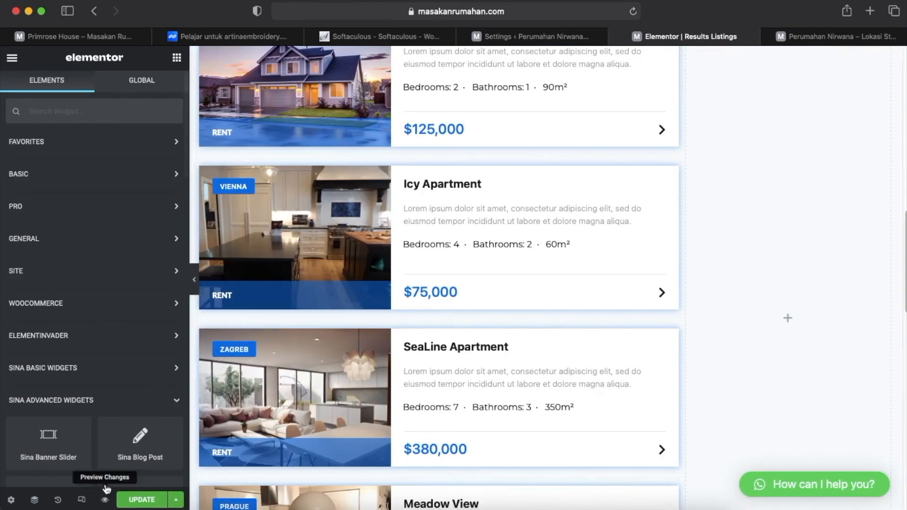
Save, then scroll through the live front page to check the sidebar-free listings
{"action": "left_click", "coordinate": [143, 499]}
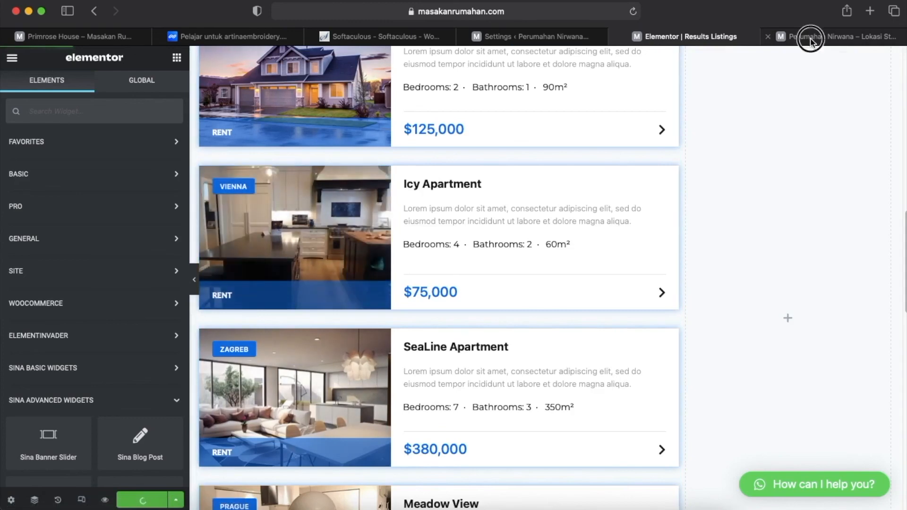
{"action": "left_click", "coordinate": [810, 38]}
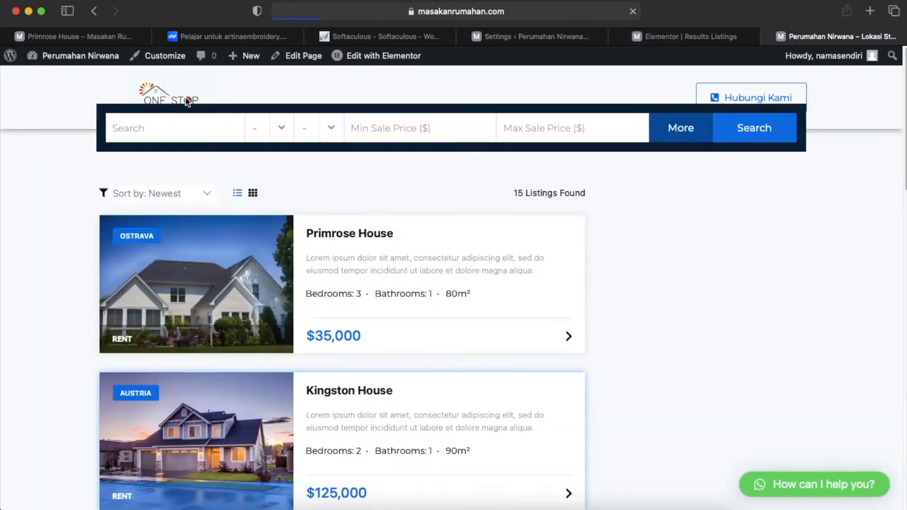
{"action": "scroll", "coordinate": [422, 172], "scroll_direction": "down", "scroll_amount": 1}
{"action": "scroll", "coordinate": [423, 176], "scroll_direction": "down", "scroll_amount": 9}
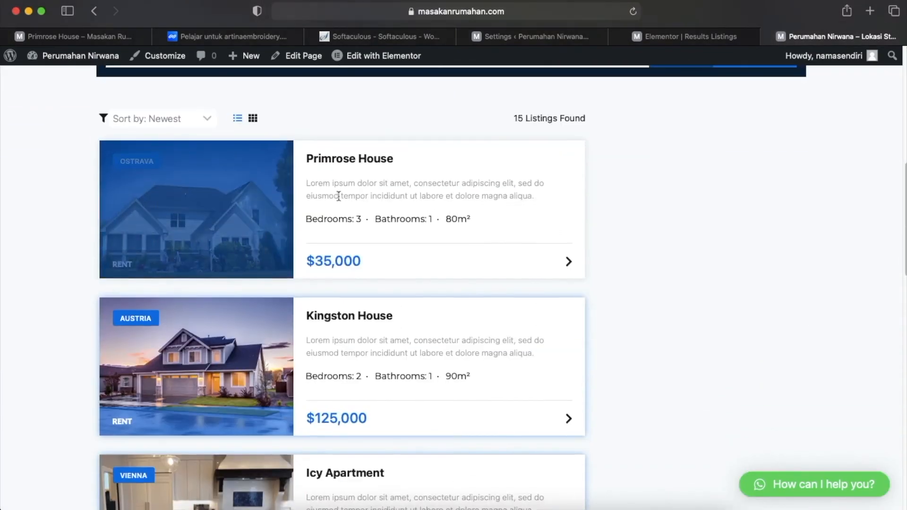
{"action": "scroll", "coordinate": [339, 196], "scroll_direction": "down", "scroll_amount": 3}
{"action": "scroll", "coordinate": [404, 204], "scroll_direction": "down", "scroll_amount": 2}
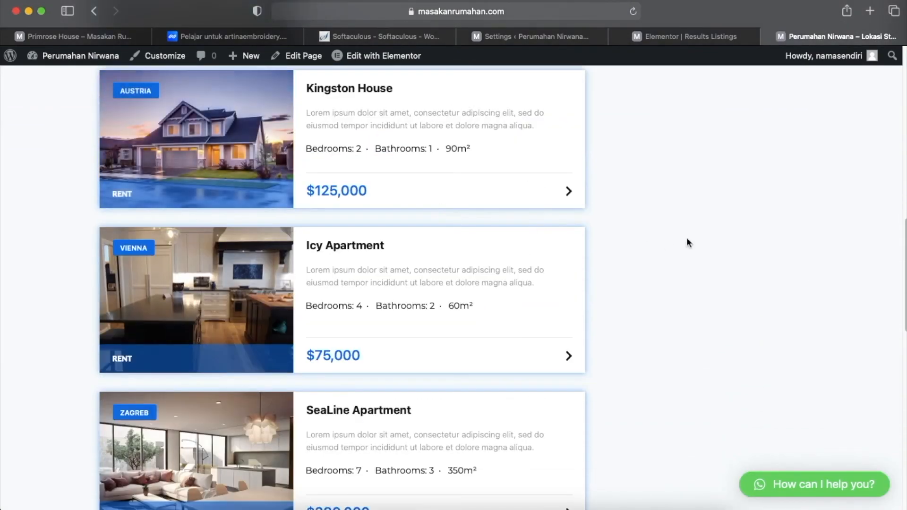
{"action": "scroll", "coordinate": [727, 248], "scroll_direction": "up", "scroll_amount": 8}
{"action": "scroll", "coordinate": [739, 243], "scroll_direction": "down", "scroll_amount": 10}
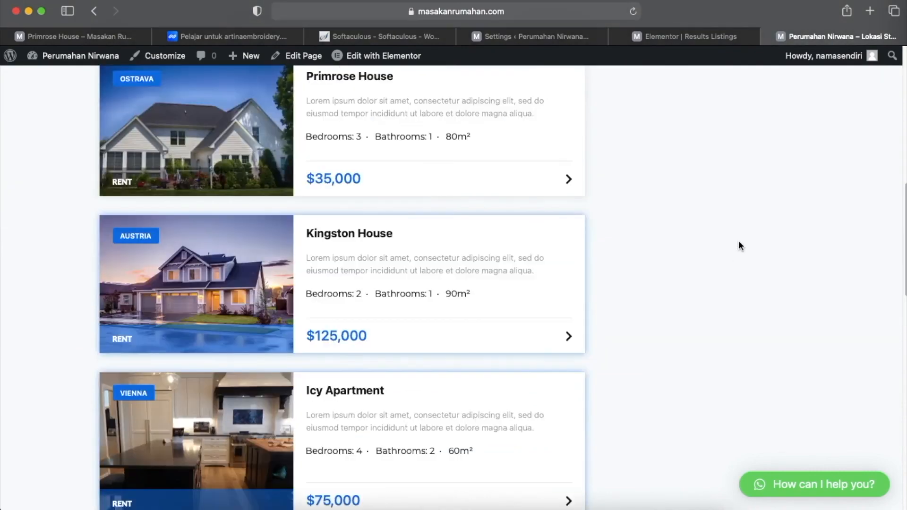
{"action": "scroll", "coordinate": [740, 242], "scroll_direction": "down", "scroll_amount": 10}
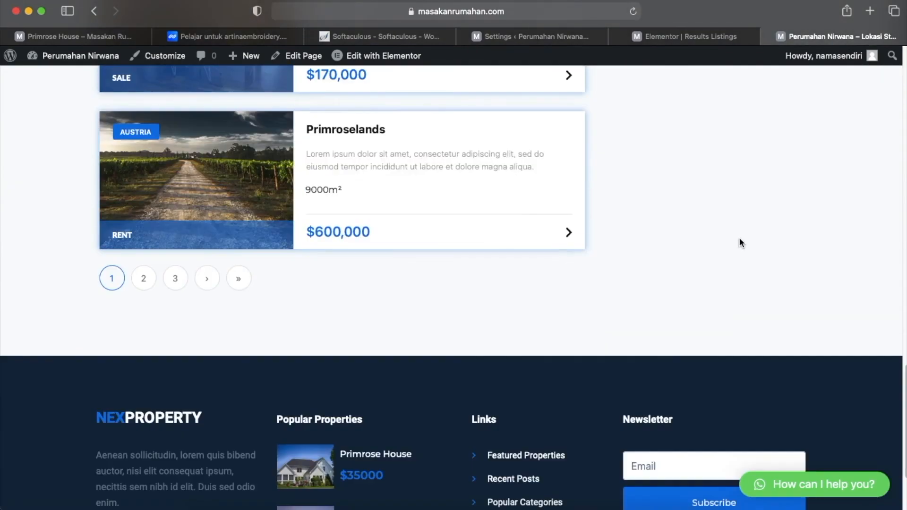
{"action": "scroll", "coordinate": [739, 237], "scroll_direction": "up", "scroll_amount": 17}
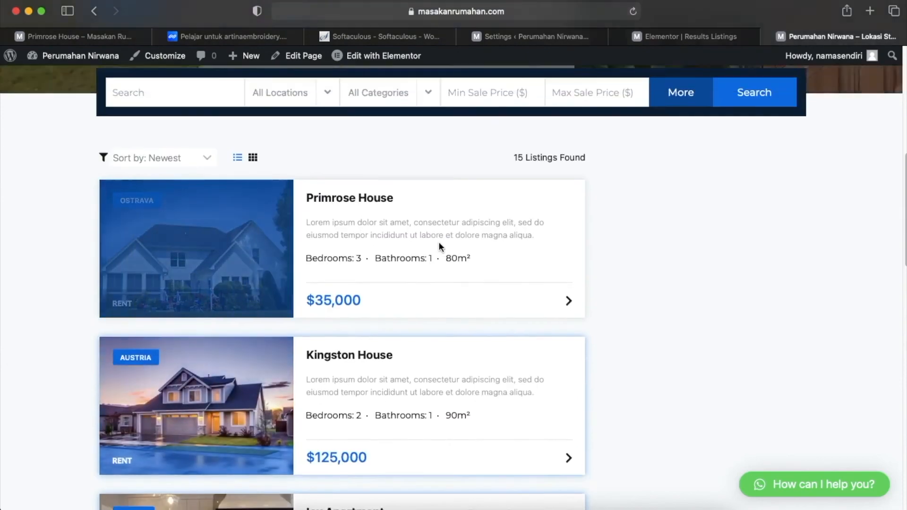
Set the listings widget's Limit Results per page to 3, hide pagination, and save
{"action": "left_click", "coordinate": [643, 36]}
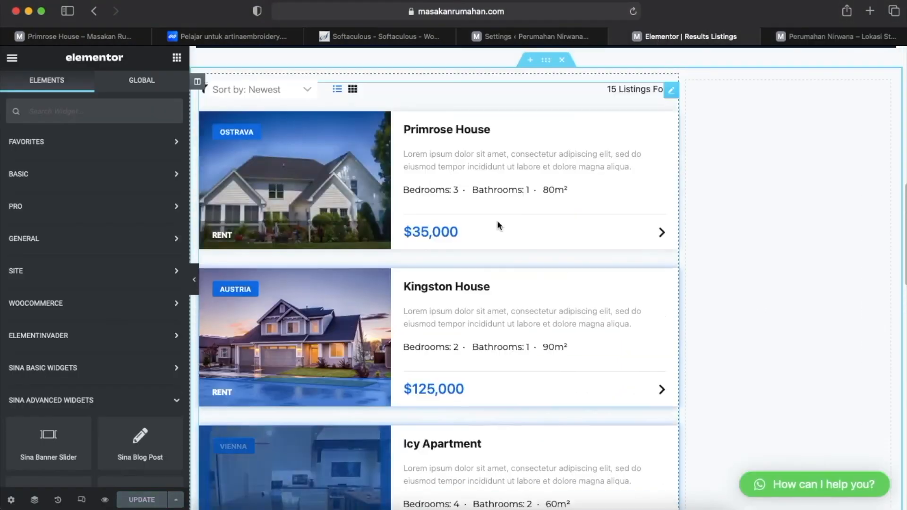
{"action": "scroll", "coordinate": [499, 226], "scroll_direction": "up", "scroll_amount": 1}
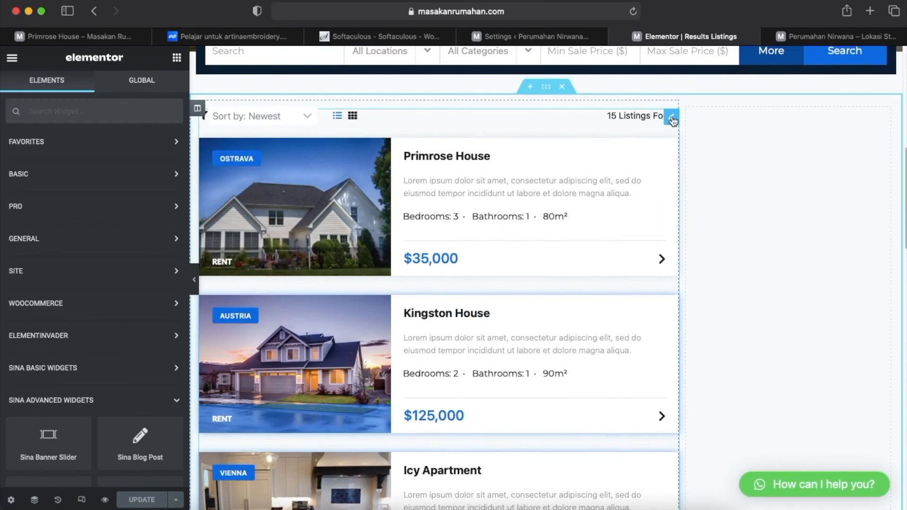
{"action": "left_click", "coordinate": [671, 119]}
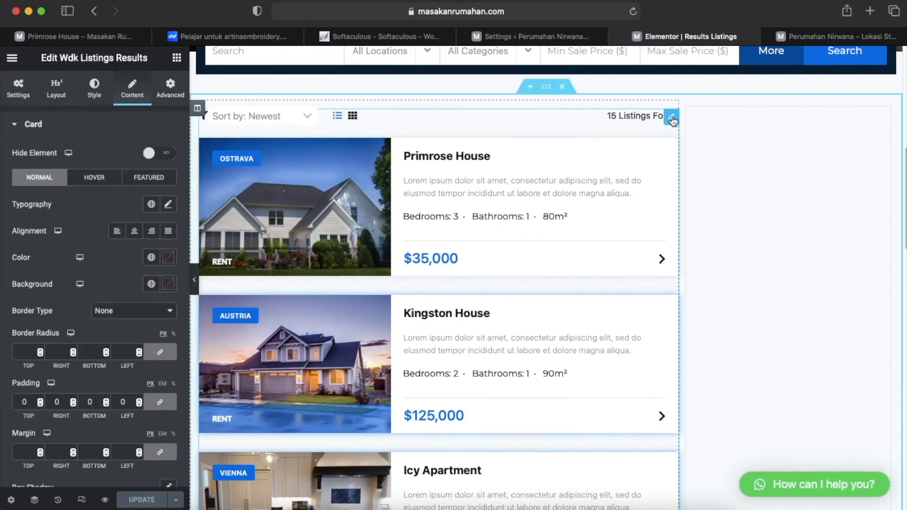
{"action": "left_click", "coordinate": [20, 94]}
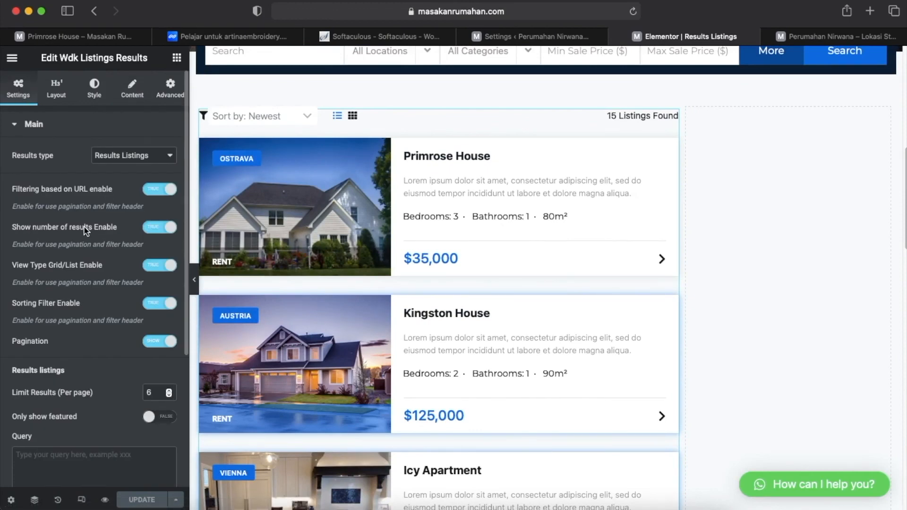
{"action": "scroll", "coordinate": [86, 230], "scroll_direction": "down", "scroll_amount": 2}
{"action": "scroll", "coordinate": [60, 356], "scroll_direction": "down", "scroll_amount": 1}
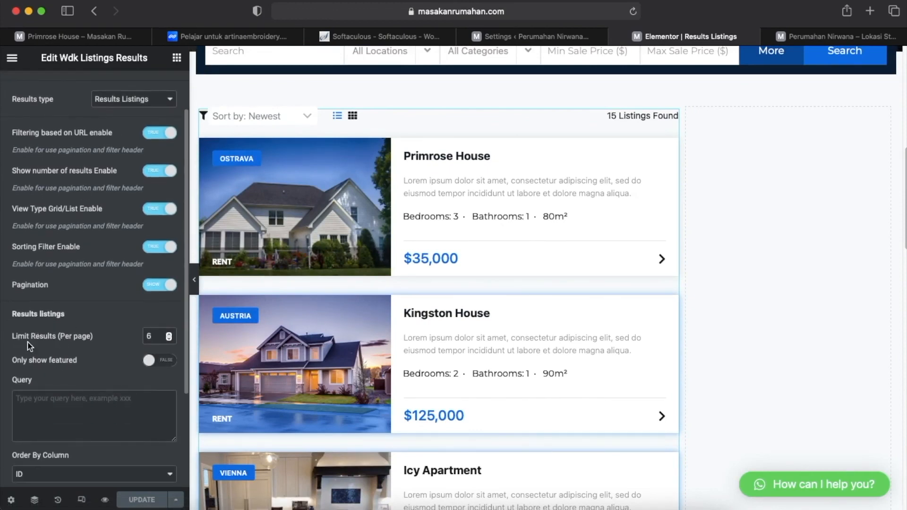
{"action": "left_click", "coordinate": [168, 339]}
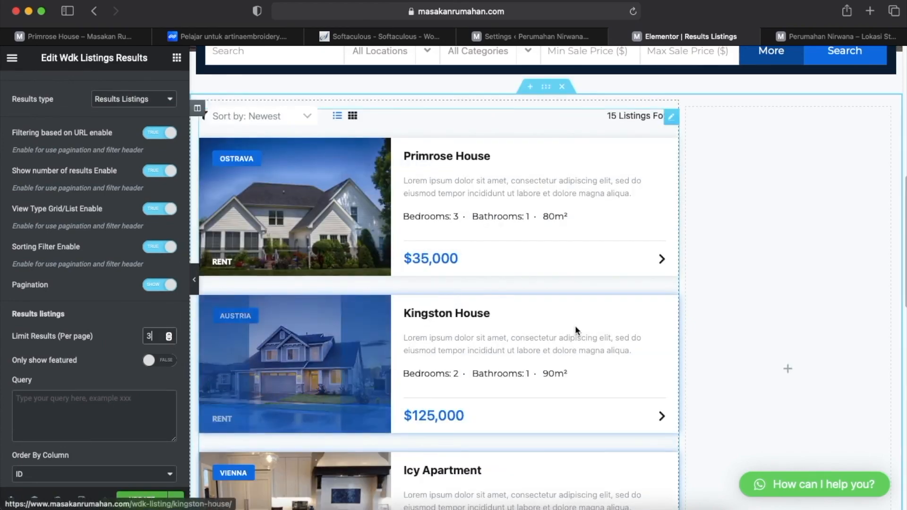
{"action": "scroll", "coordinate": [574, 328], "scroll_direction": "down", "scroll_amount": 5}
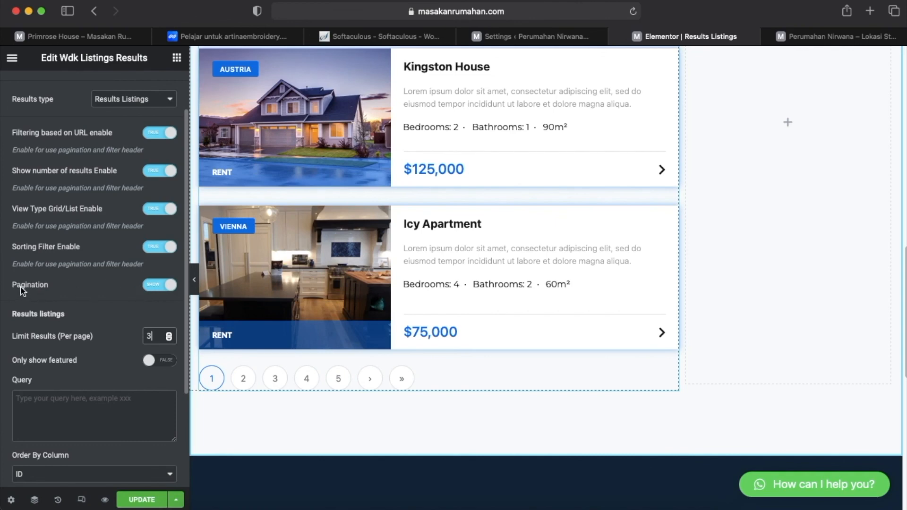
{"action": "left_click", "coordinate": [152, 286]}
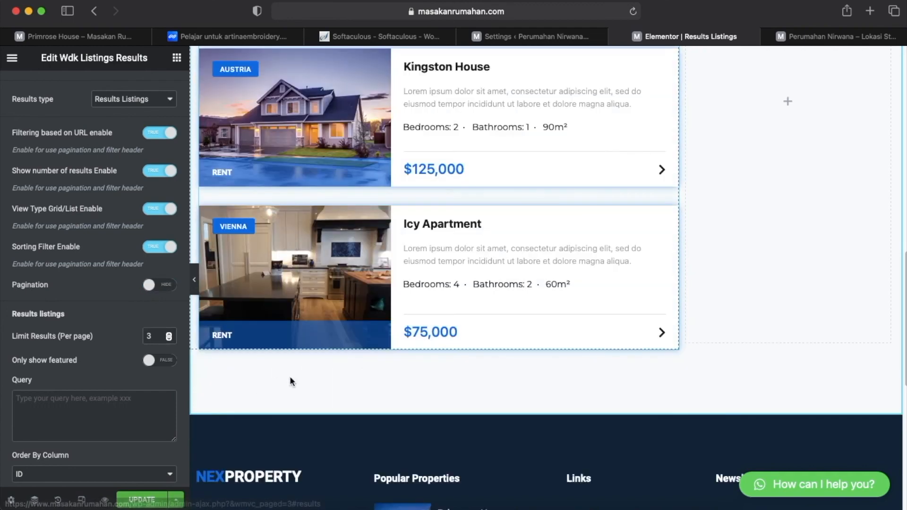
{"action": "left_click", "coordinate": [143, 501]}
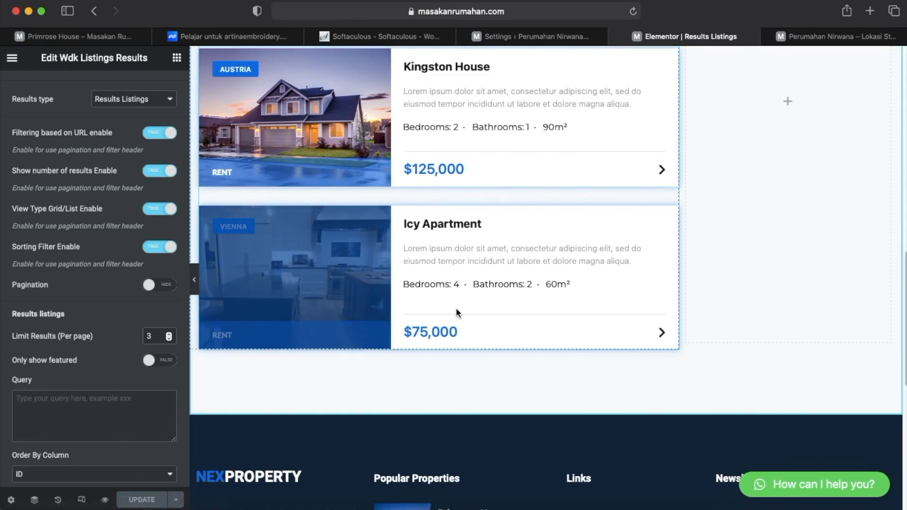
{"action": "scroll", "coordinate": [461, 306], "scroll_direction": "up", "scroll_amount": 2}
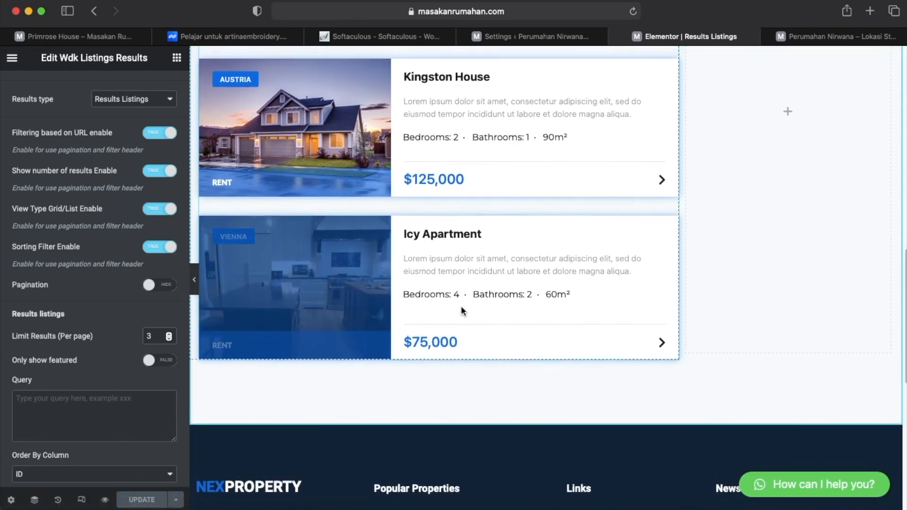
{"action": "scroll", "coordinate": [461, 305], "scroll_direction": "up", "scroll_amount": 5}
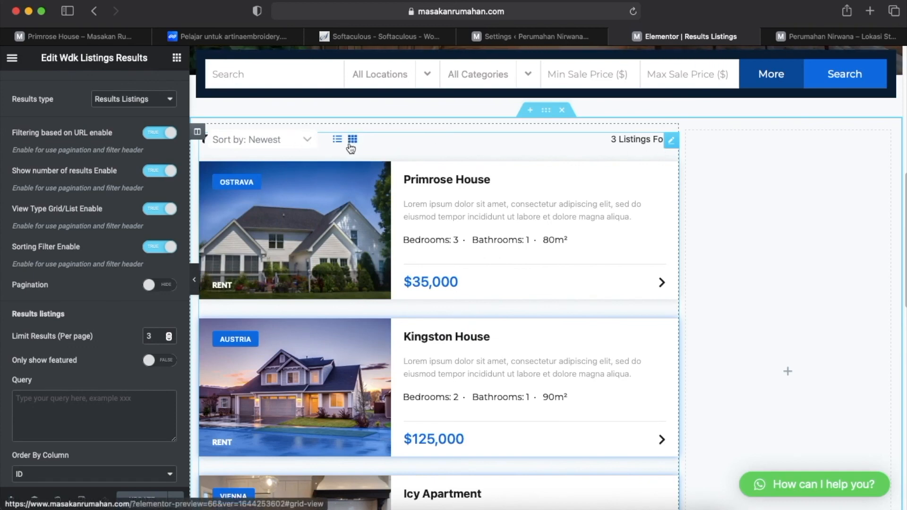
Disable the listings widget's sorting filter and grid/list view switch
{"action": "left_click", "coordinate": [793, 37]}
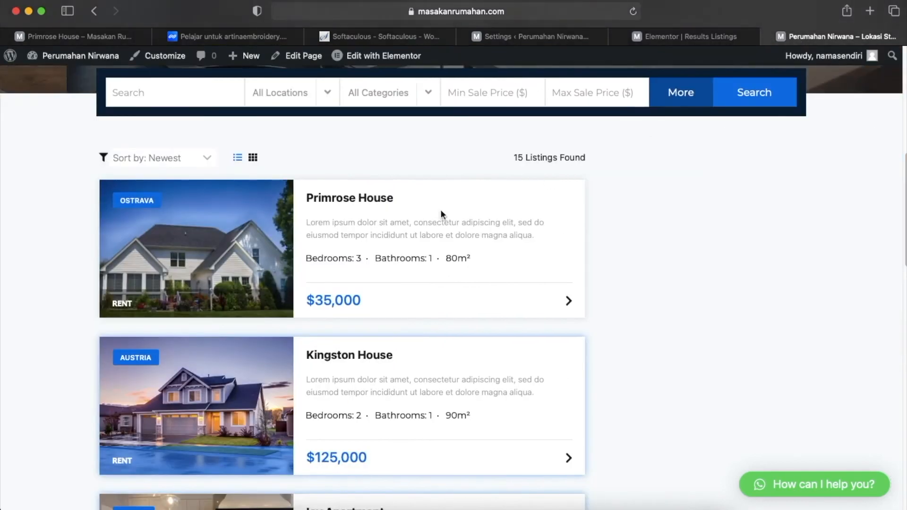
{"action": "left_click", "coordinate": [191, 160]}
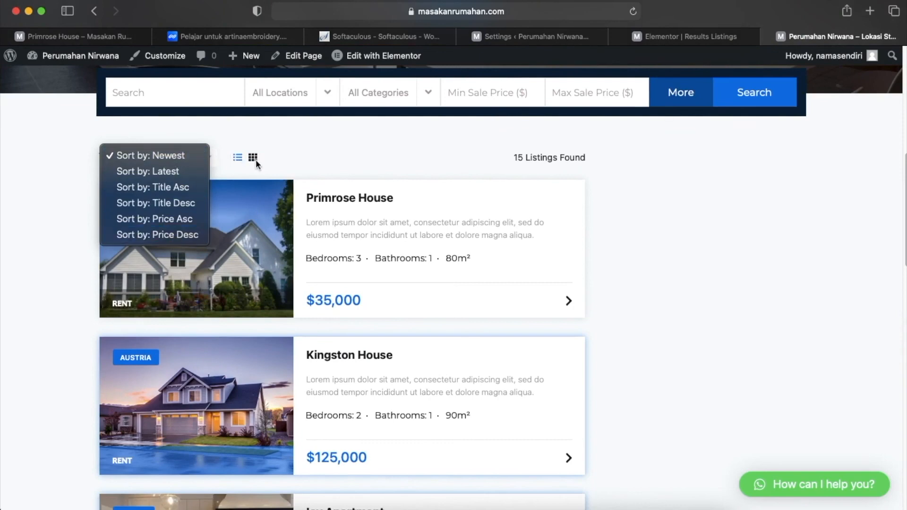
{"action": "left_click", "coordinate": [617, 166]}
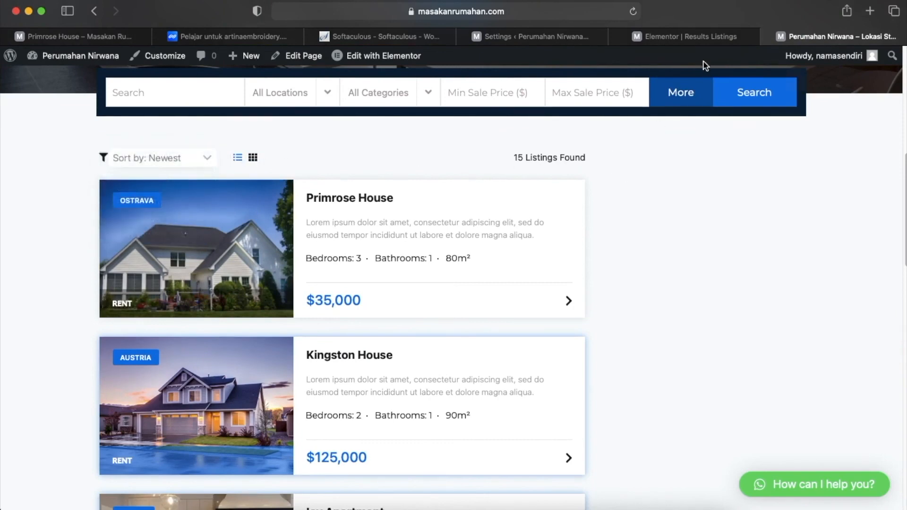
{"action": "left_click", "coordinate": [686, 38]}
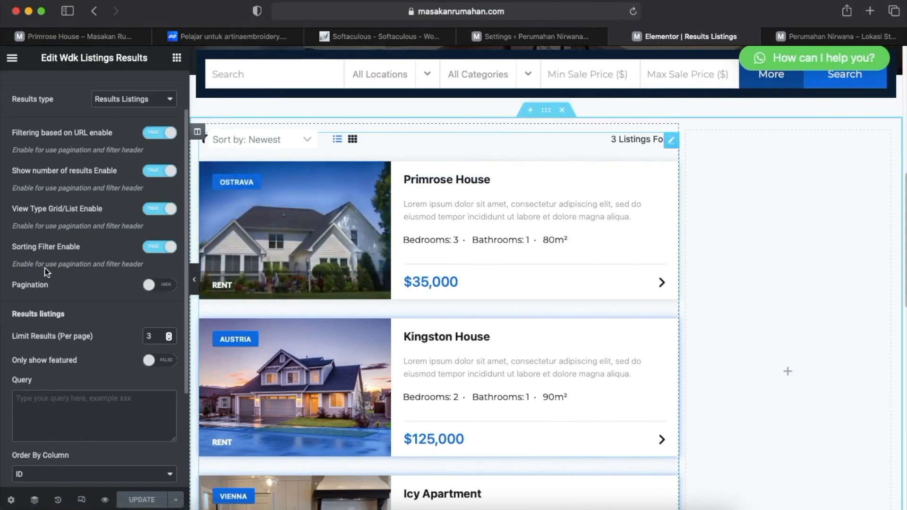
{"action": "left_click", "coordinate": [155, 247]}
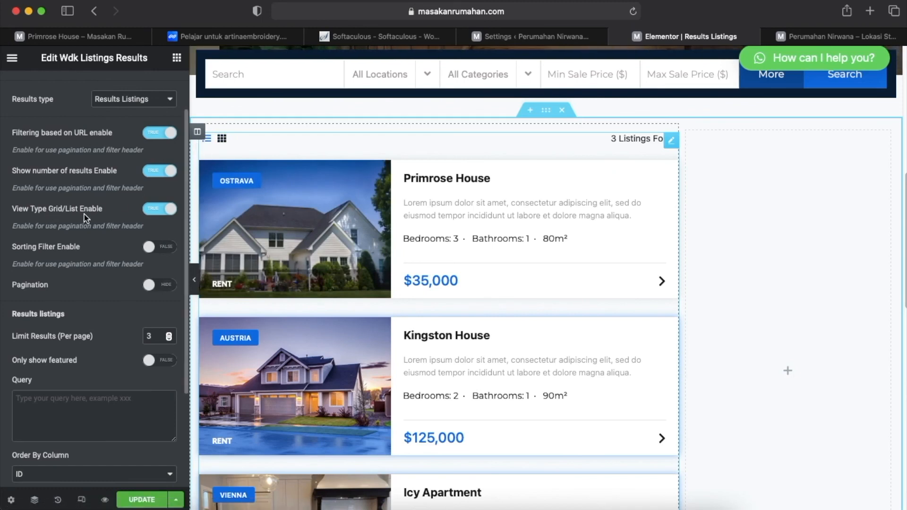
{"action": "left_click", "coordinate": [156, 213]}
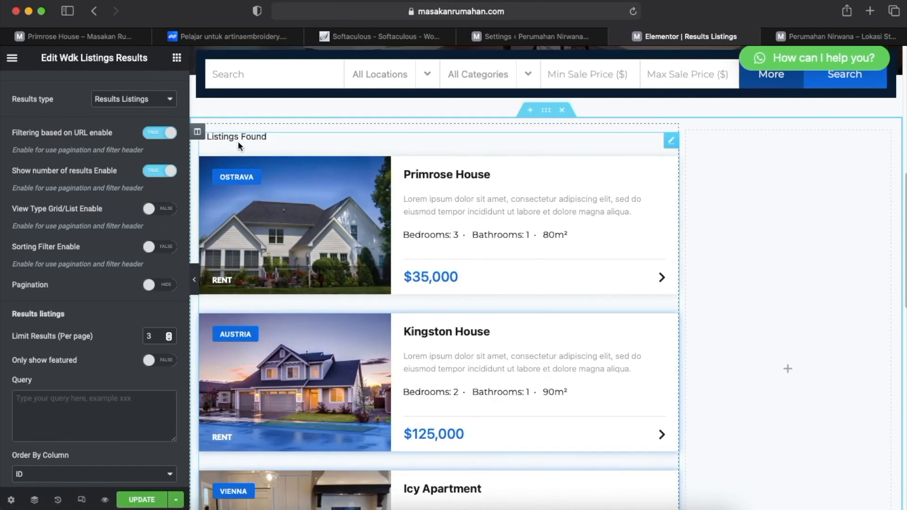
Turn off the number-of-results count, save, and view the live Perumahan Nirwana page
{"action": "left_click", "coordinate": [811, 37]}
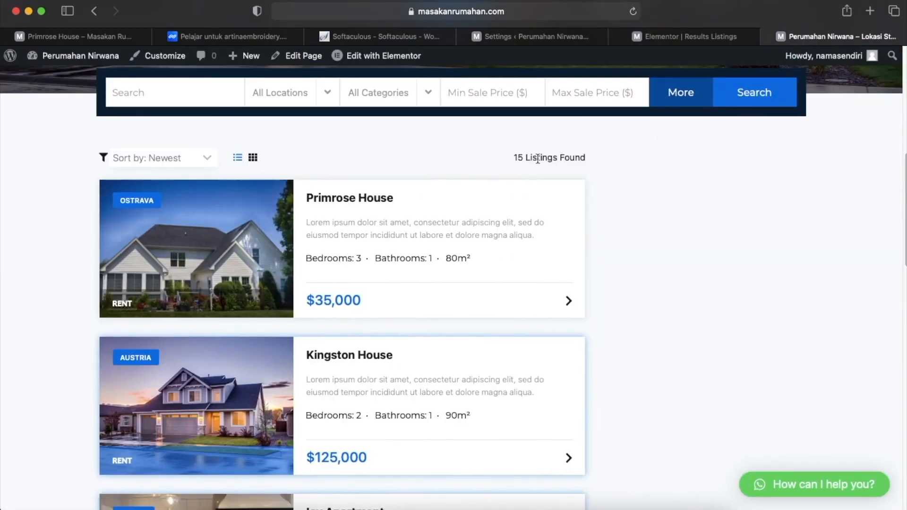
{"action": "left_click", "coordinate": [671, 38]}
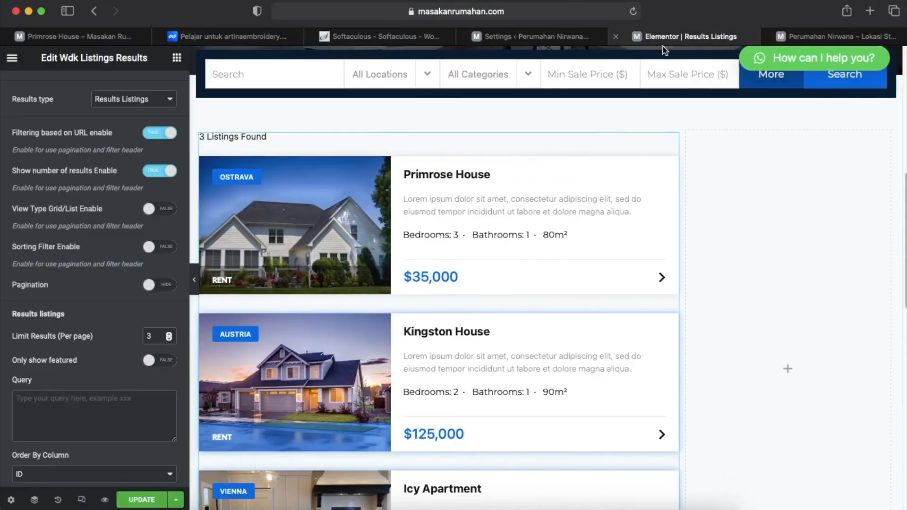
{"action": "left_click", "coordinate": [156, 171]}
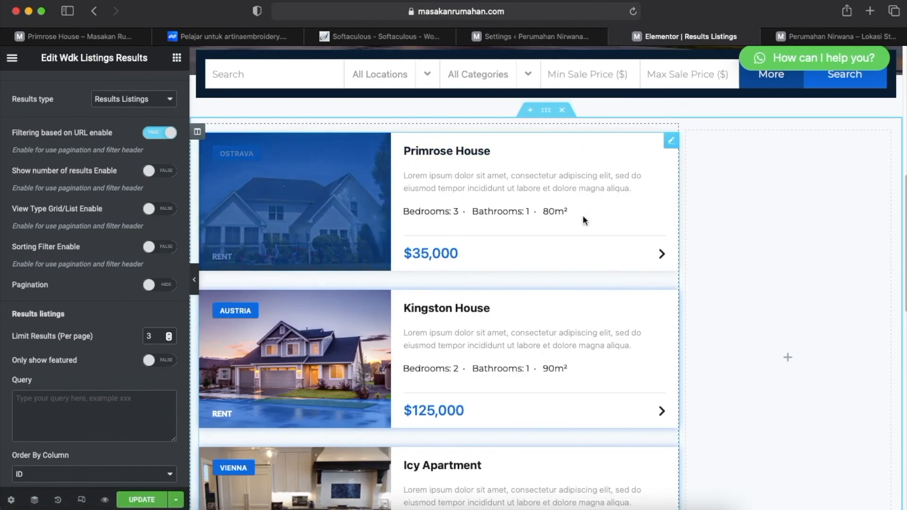
{"action": "left_click", "coordinate": [140, 502]}
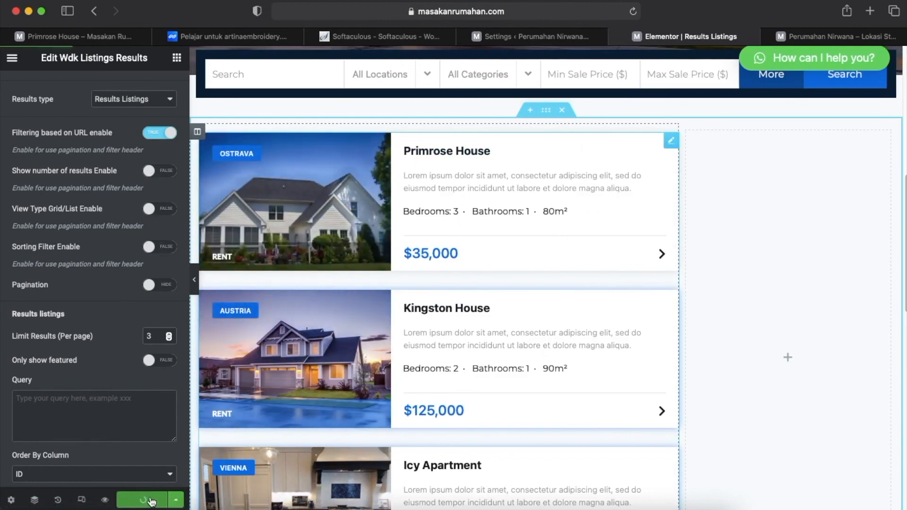
{"action": "left_click", "coordinate": [823, 36]}
{"action": "scroll", "coordinate": [260, 180], "scroll_direction": "up", "scroll_amount": 10}
Reload the live Perumahan Nirwana page and check that only Primrose House, Kingston House and Icy Apartment appear under the search bar
{"action": "left_click", "coordinate": [177, 103]}
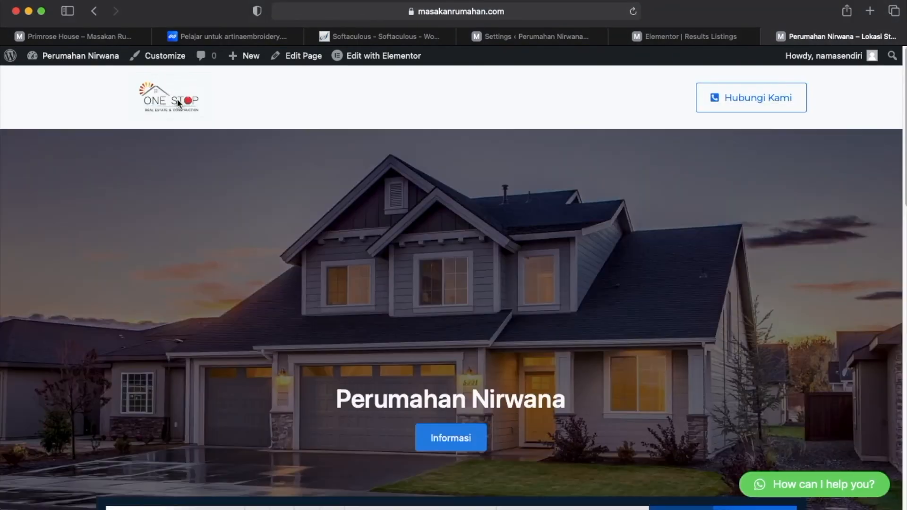
{"action": "scroll", "coordinate": [268, 194], "scroll_direction": "down", "scroll_amount": 6}
{"action": "scroll", "coordinate": [269, 195], "scroll_direction": "down", "scroll_amount": 7}
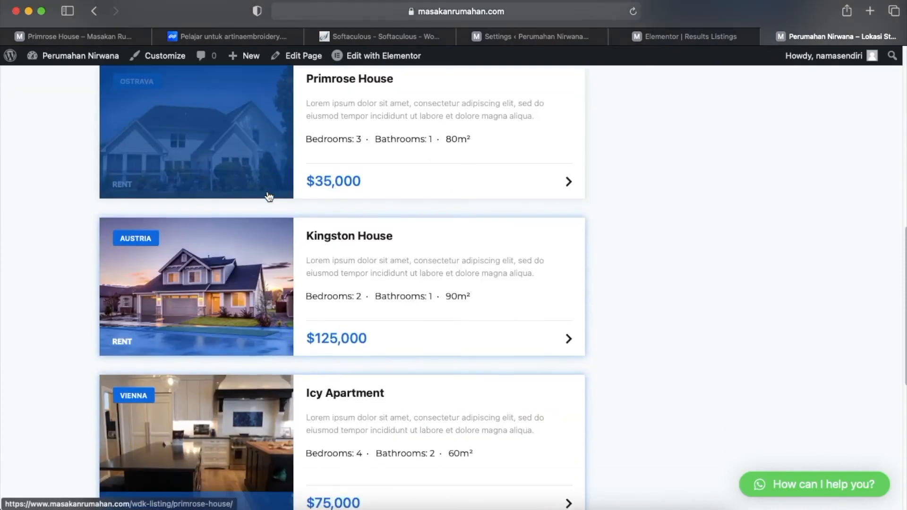
{"action": "scroll", "coordinate": [269, 196], "scroll_direction": "up", "scroll_amount": 5}
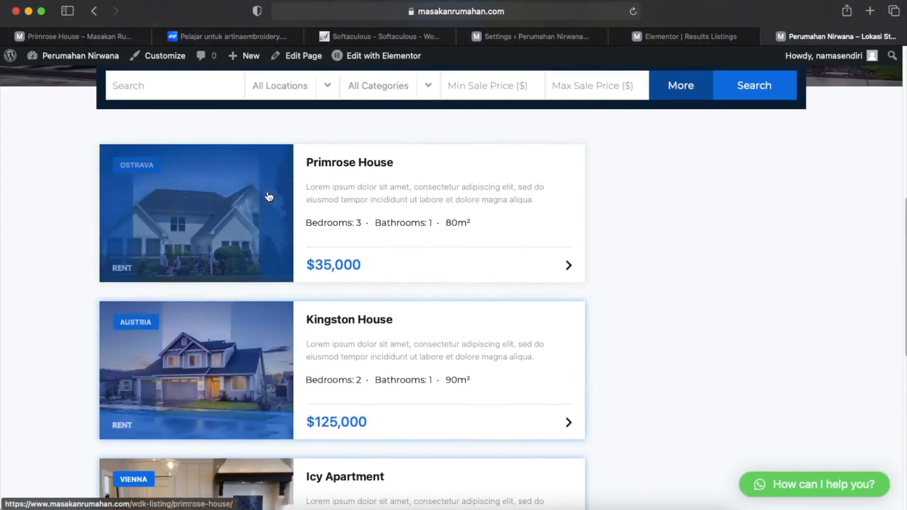
{"action": "scroll", "coordinate": [268, 196], "scroll_direction": "down", "scroll_amount": 1}
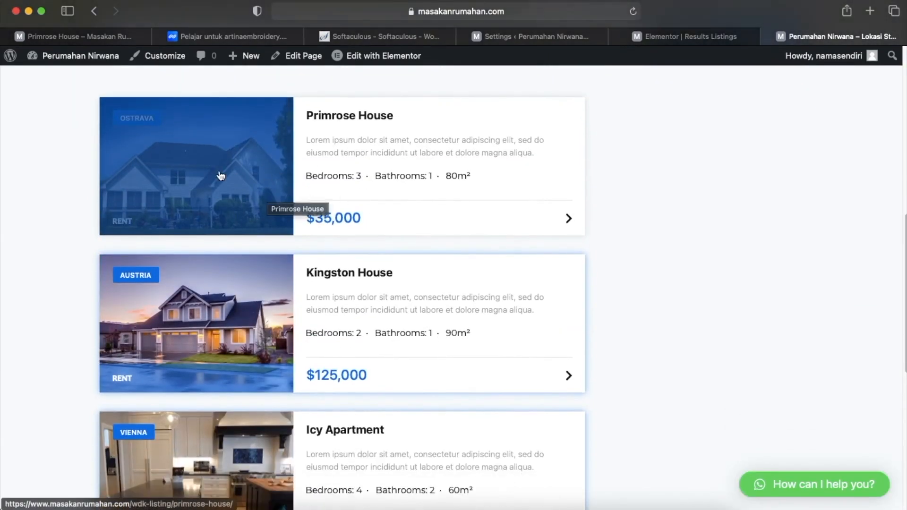
{"action": "scroll", "coordinate": [303, 294], "scroll_direction": "down", "scroll_amount": 5}
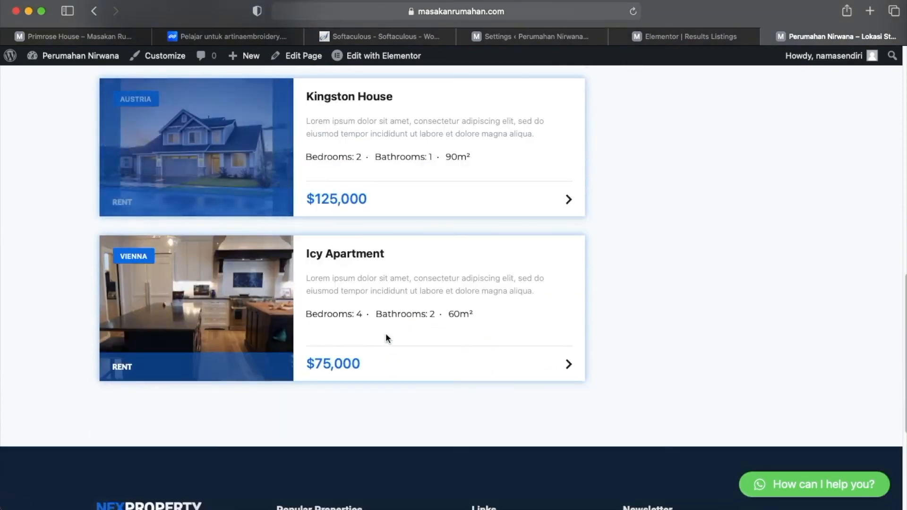
{"action": "scroll", "coordinate": [402, 331], "scroll_direction": "up", "scroll_amount": 4}
{"action": "scroll", "coordinate": [402, 327], "scroll_direction": "up", "scroll_amount": 2}
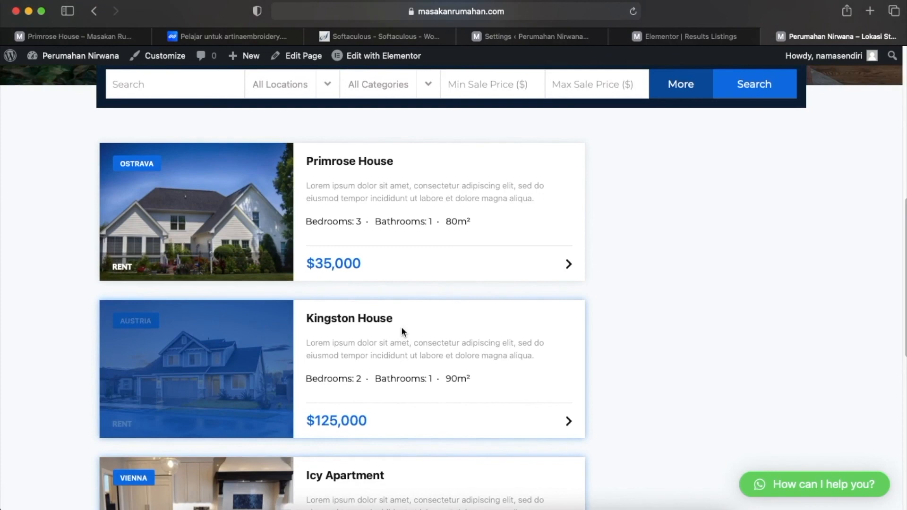
In the Wdk Listings Results widget, set Layout Type to Grid (2 columns)
{"action": "left_click", "coordinate": [661, 37]}
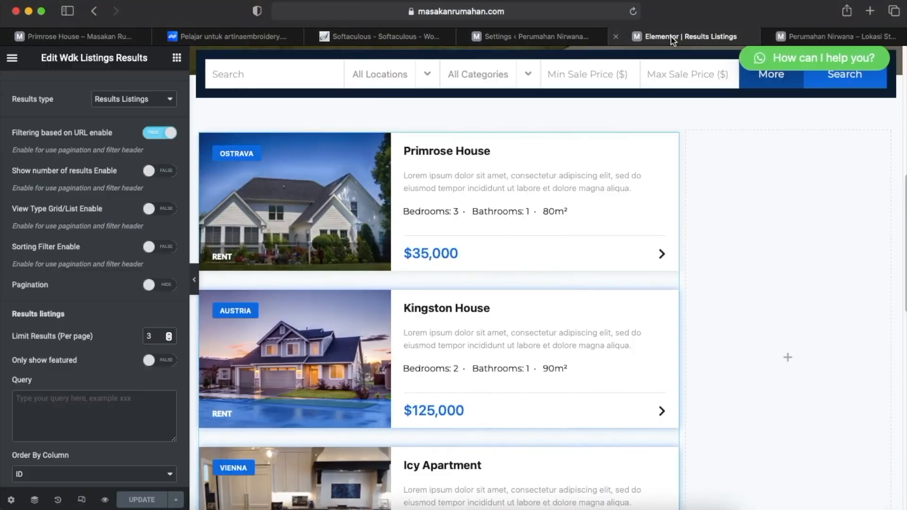
{"action": "scroll", "coordinate": [97, 274], "scroll_direction": "down", "scroll_amount": 3}
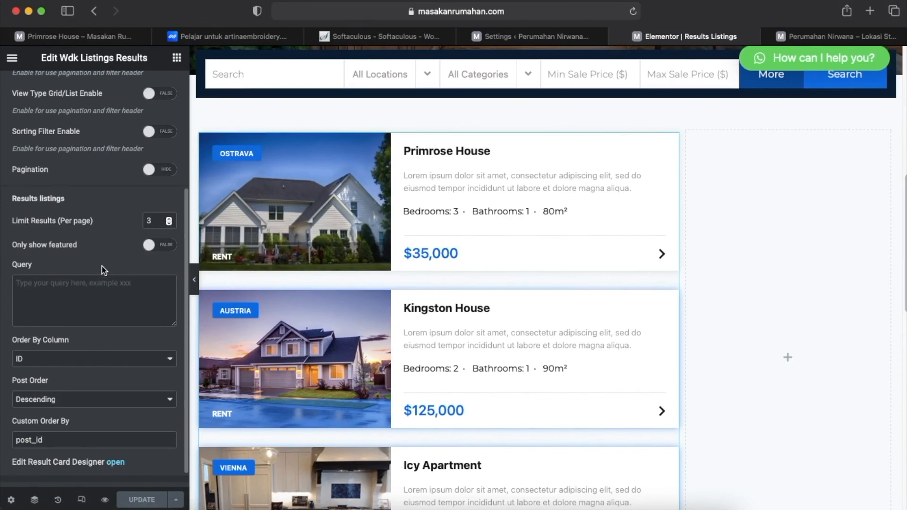
{"action": "scroll", "coordinate": [104, 270], "scroll_direction": "down", "scroll_amount": 1}
{"action": "scroll", "coordinate": [102, 267], "scroll_direction": "up", "scroll_amount": 5}
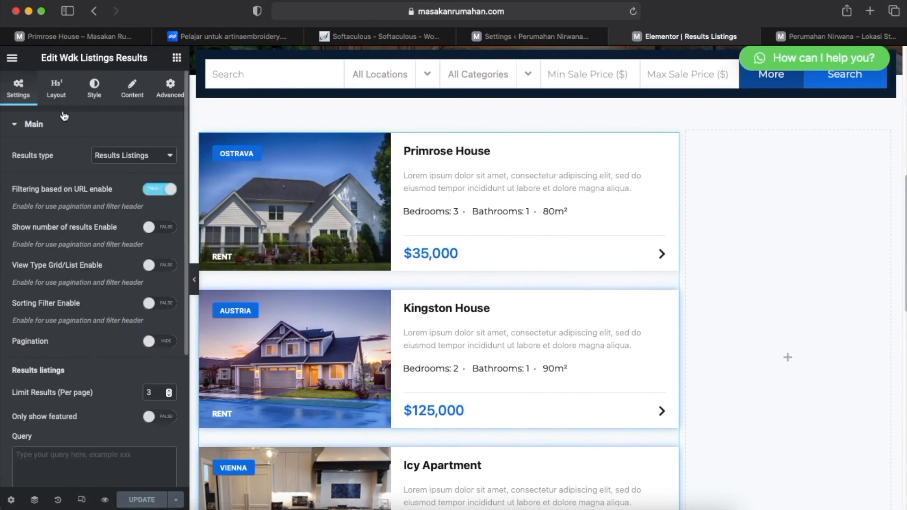
{"action": "left_click", "coordinate": [16, 127]}
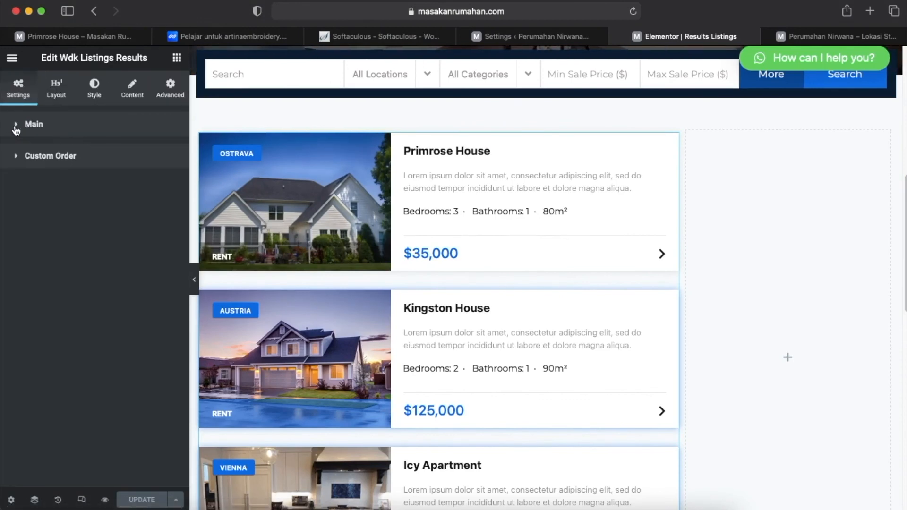
{"action": "left_click", "coordinate": [31, 133]}
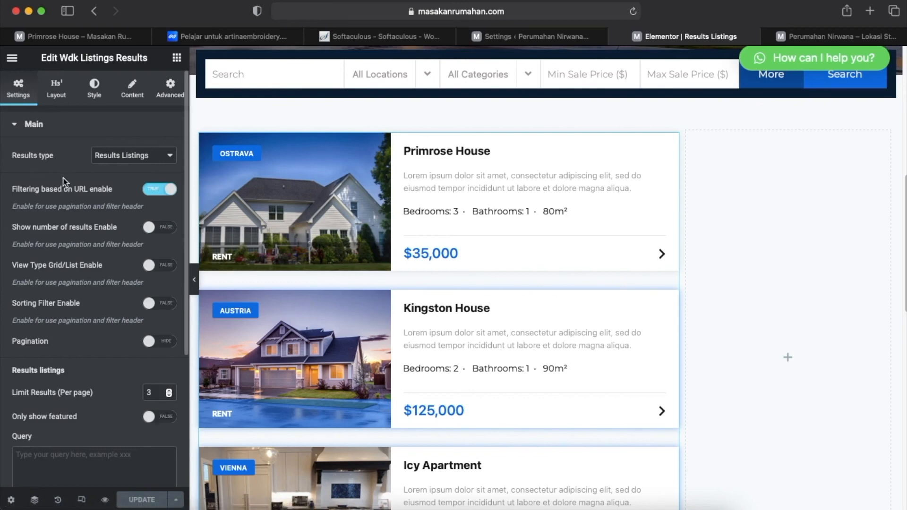
{"action": "left_click", "coordinate": [57, 91]}
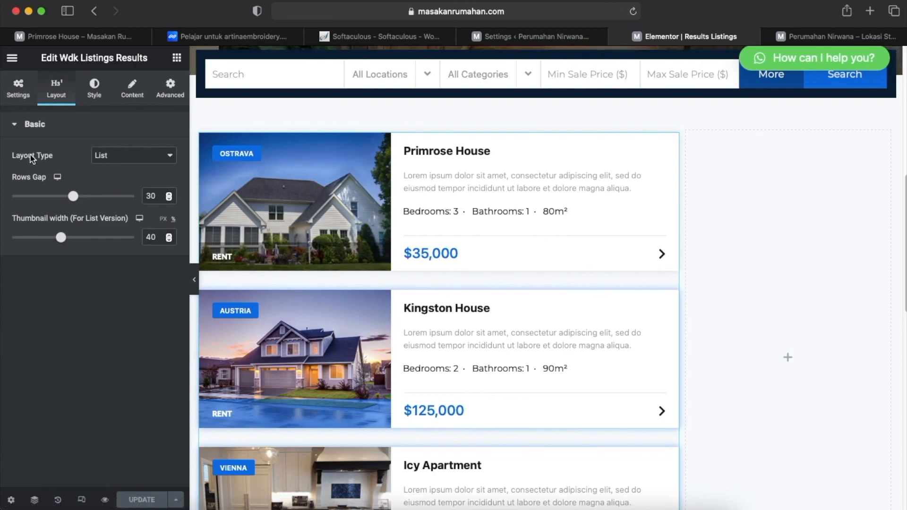
{"action": "left_click", "coordinate": [131, 157]}
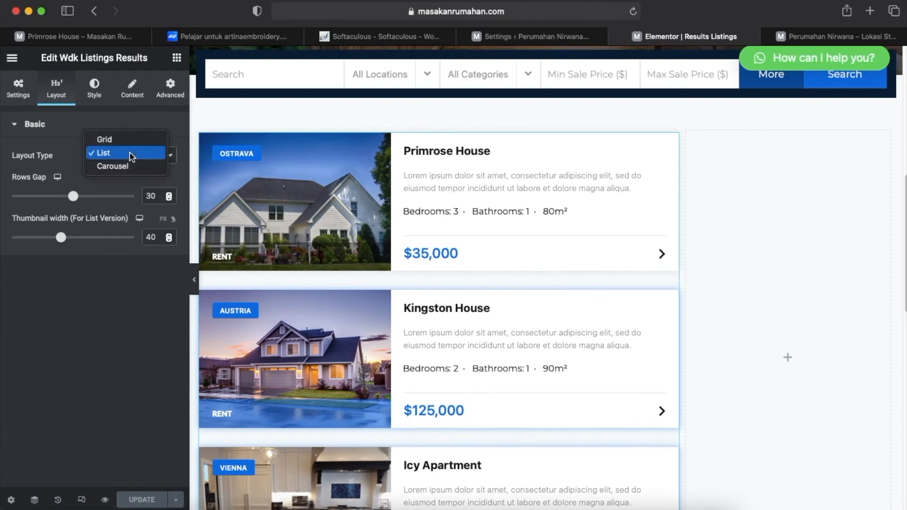
{"action": "left_click", "coordinate": [126, 140]}
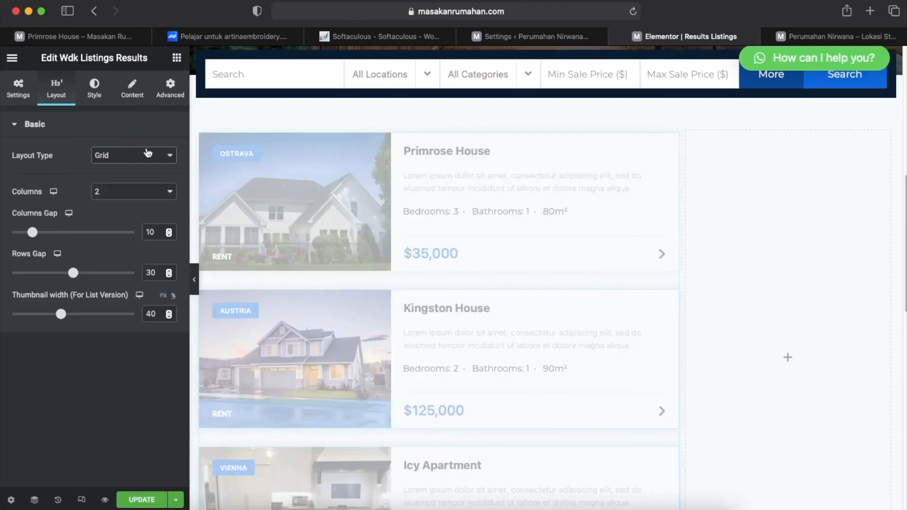
{"action": "scroll", "coordinate": [513, 276], "scroll_direction": "down", "scroll_amount": 2}
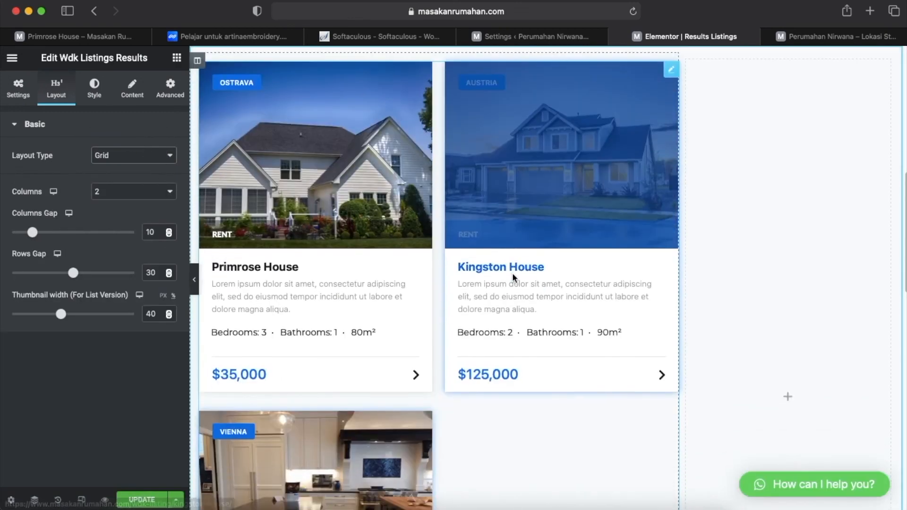
{"action": "scroll", "coordinate": [513, 275], "scroll_direction": "down", "scroll_amount": 6}
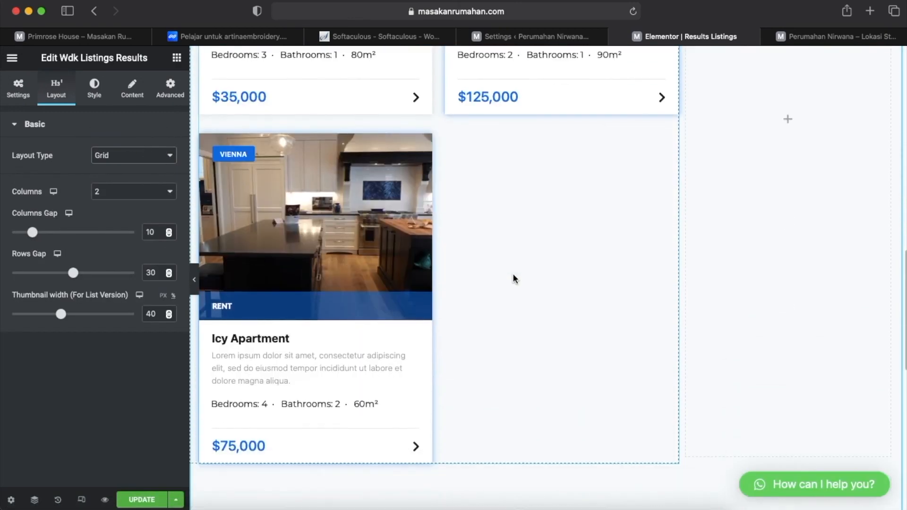
{"action": "scroll", "coordinate": [514, 279], "scroll_direction": "up", "scroll_amount": 4}
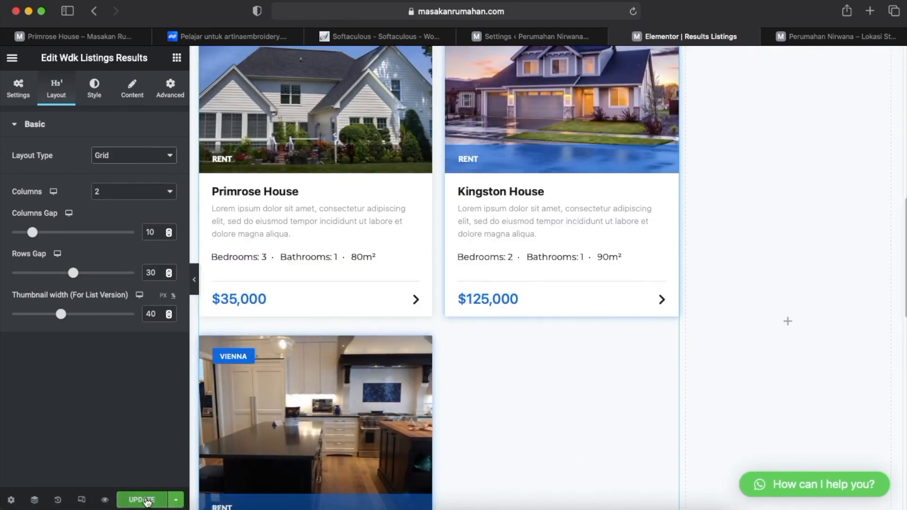
Save the page with UPDATE and view the live Perumahan Nirwana site
{"action": "left_click", "coordinate": [144, 500]}
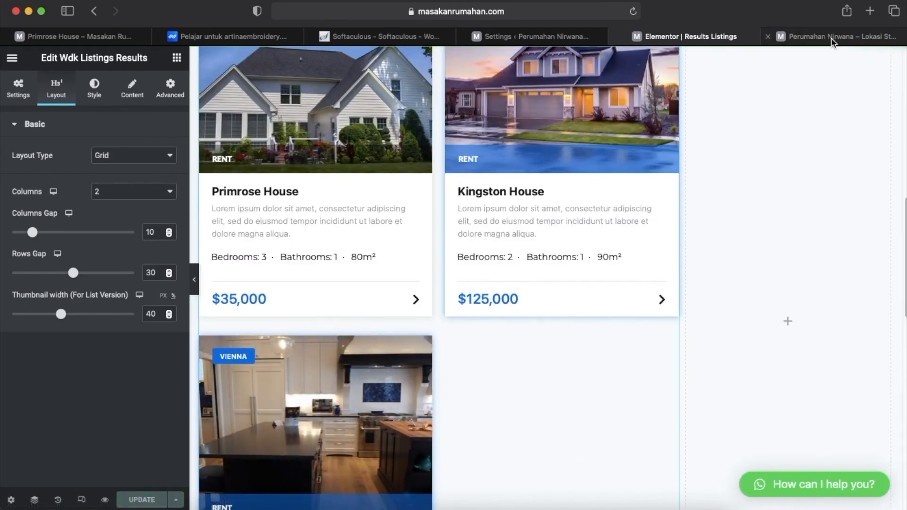
{"action": "mouse_move", "coordinate": [832, 41]}
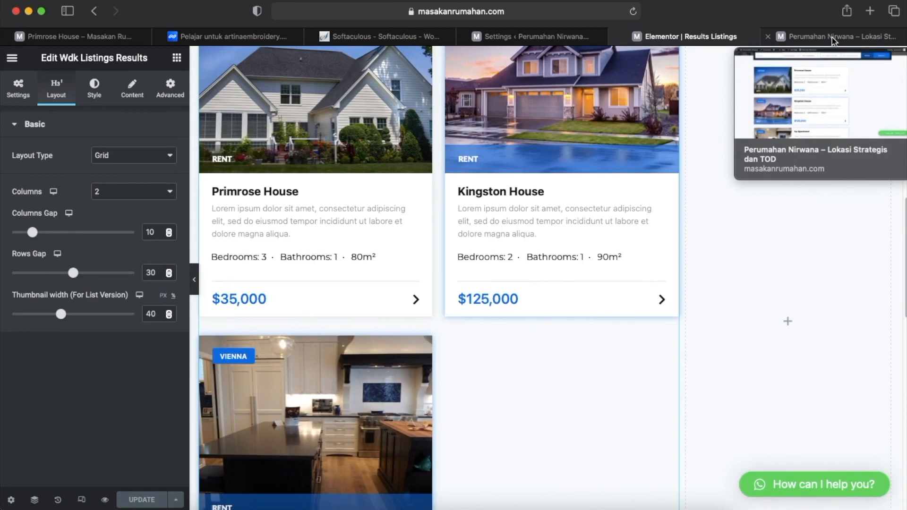
{"action": "left_click", "coordinate": [832, 38]}
{"action": "scroll", "coordinate": [309, 105], "scroll_direction": "up", "scroll_amount": 9}
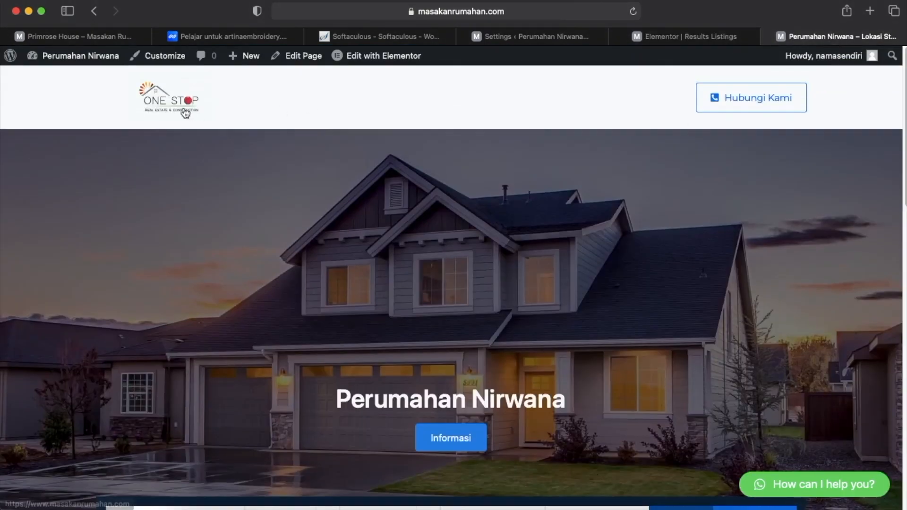
Reload the homepage via the ONE STOP logo, inspect the two-column listing grid, then return to the Elementor editor
{"action": "left_click", "coordinate": [184, 109]}
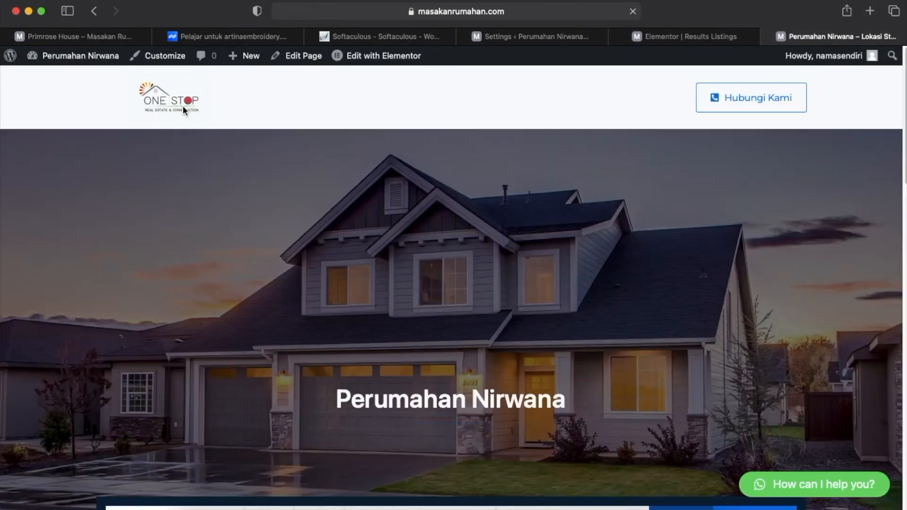
{"action": "scroll", "coordinate": [252, 149], "scroll_direction": "down", "scroll_amount": 5}
{"action": "scroll", "coordinate": [254, 152], "scroll_direction": "down", "scroll_amount": 9}
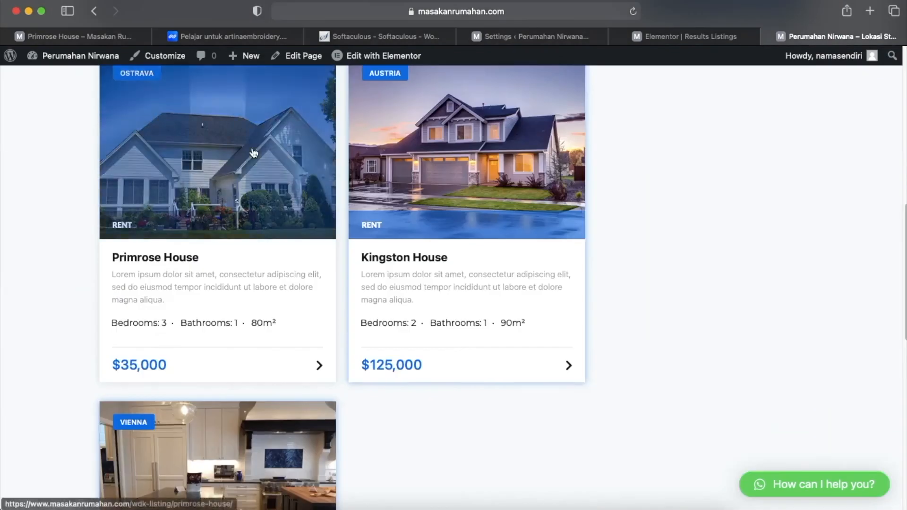
{"action": "scroll", "coordinate": [254, 152], "scroll_direction": "up", "scroll_amount": 7}
{"action": "scroll", "coordinate": [257, 156], "scroll_direction": "down", "scroll_amount": 3}
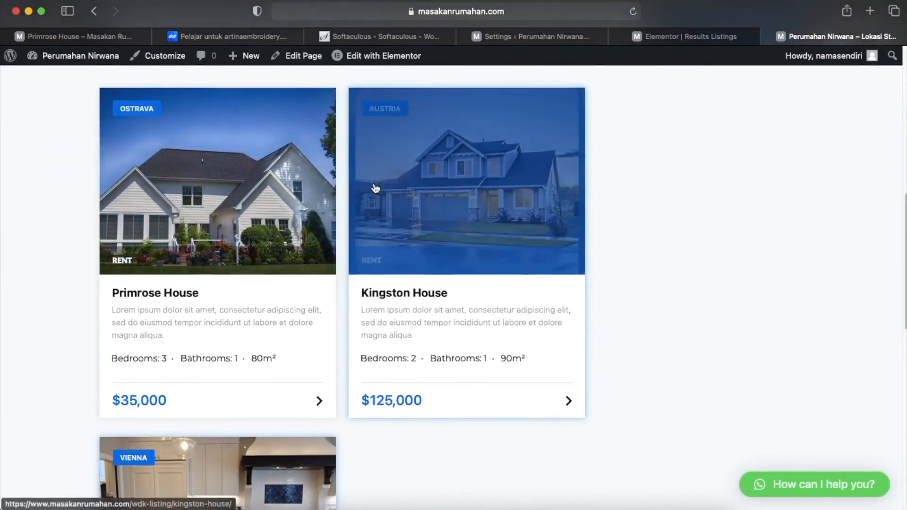
{"action": "scroll", "coordinate": [372, 188], "scroll_direction": "down", "scroll_amount": 1}
{"action": "scroll", "coordinate": [231, 287], "scroll_direction": "down", "scroll_amount": 3}
{"action": "scroll", "coordinate": [230, 287], "scroll_direction": "down", "scroll_amount": 3}
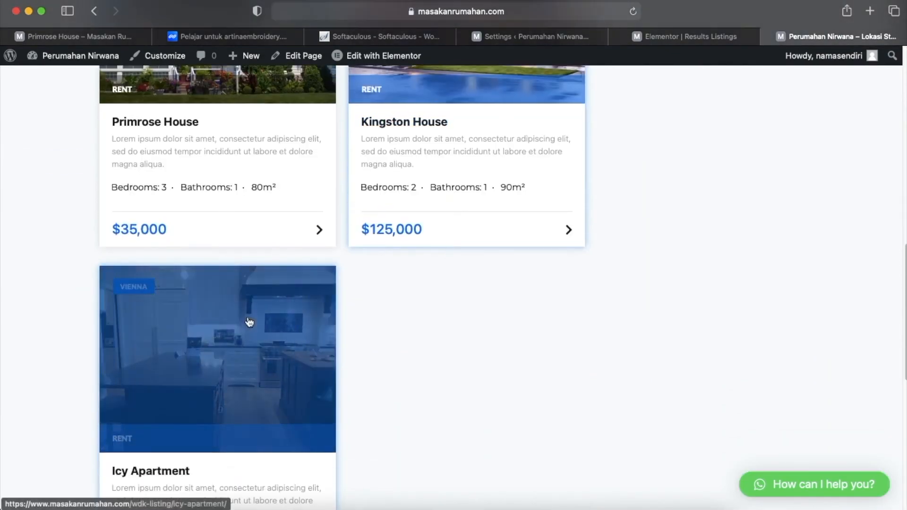
{"action": "scroll", "coordinate": [217, 364], "scroll_direction": "up", "scroll_amount": 6}
{"action": "scroll", "coordinate": [217, 359], "scroll_direction": "up", "scroll_amount": 3}
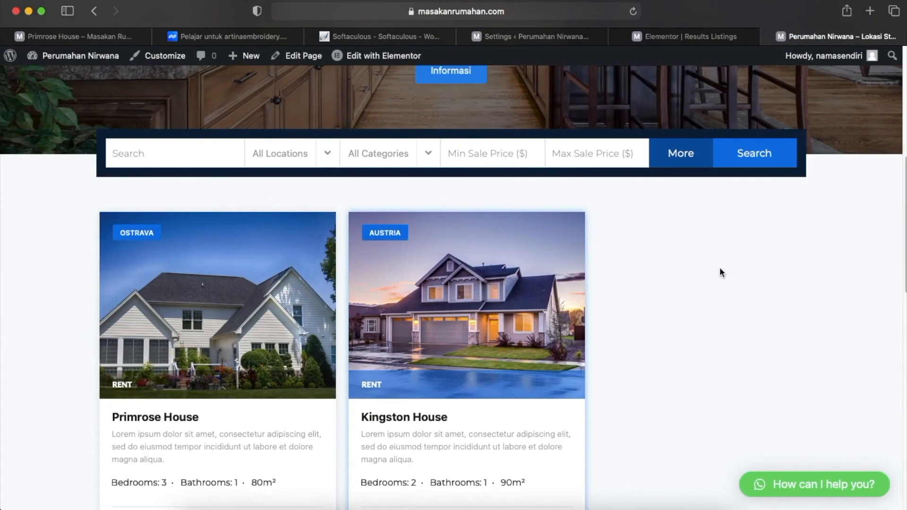
{"action": "left_click", "coordinate": [661, 36]}
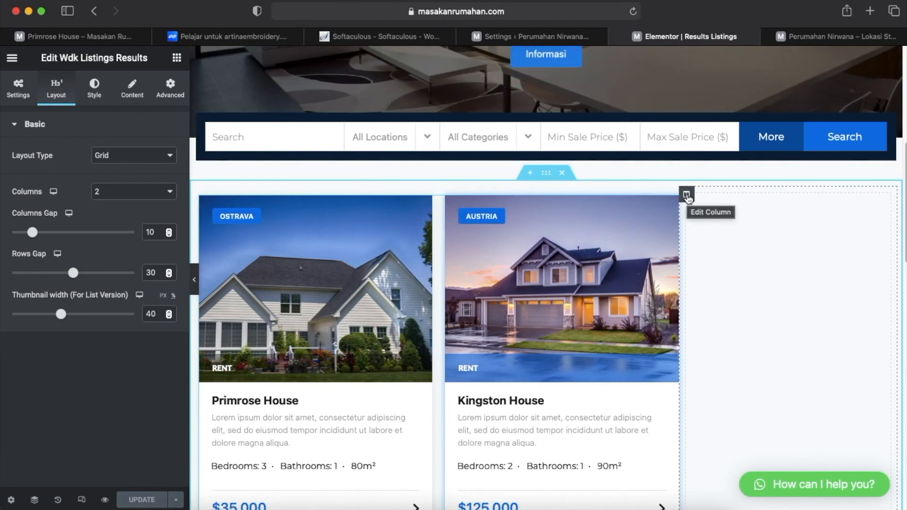
Delete the empty third column beside the listings and save the page
{"action": "right_click", "coordinate": [687, 197]}
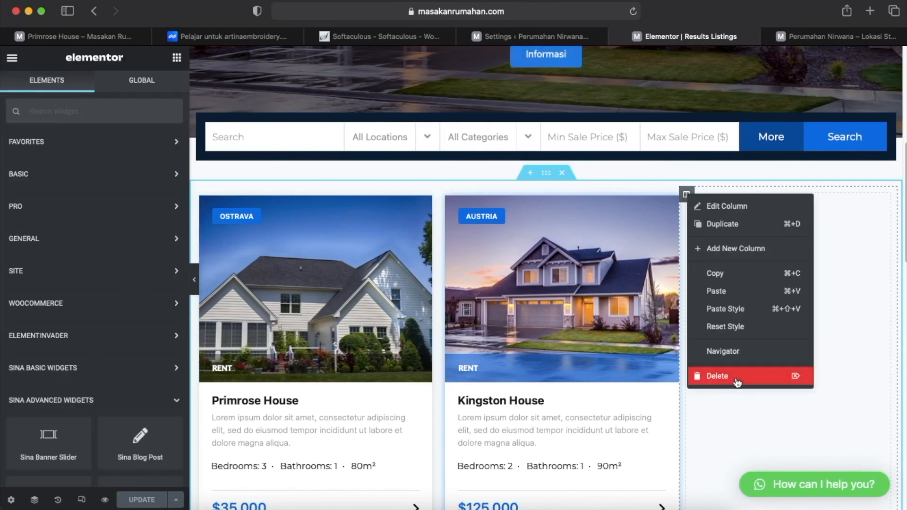
{"action": "left_click", "coordinate": [736, 377]}
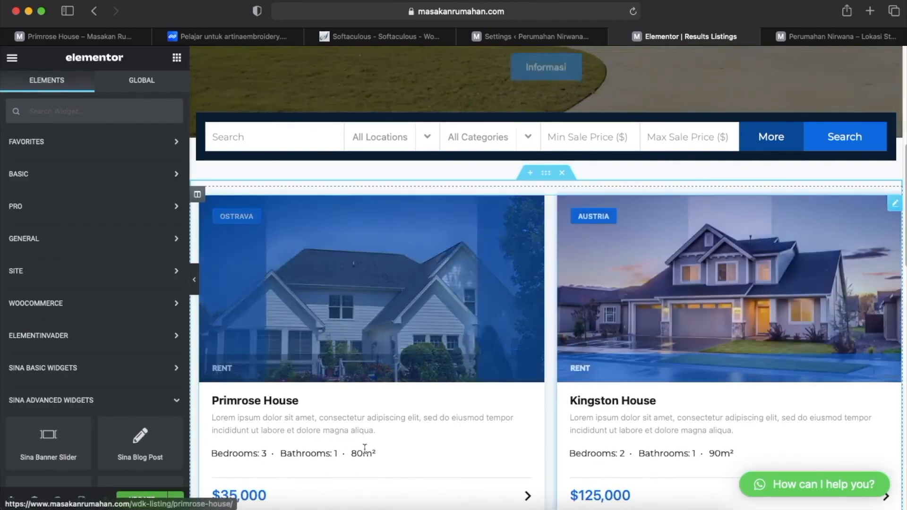
{"action": "left_click", "coordinate": [141, 500]}
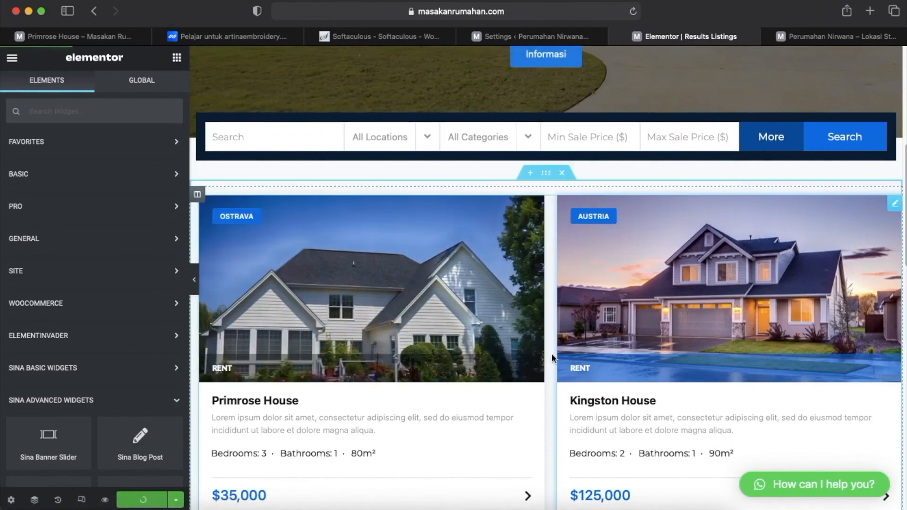
Reload the live homepage to confirm Primrose House and Kingston House now span the full width
{"action": "left_click", "coordinate": [834, 37]}
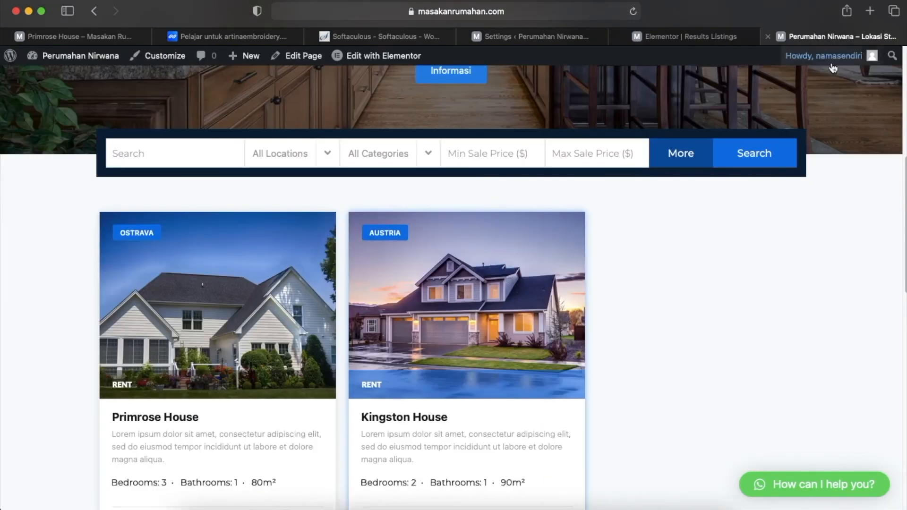
{"action": "scroll", "coordinate": [387, 154], "scroll_direction": "up", "scroll_amount": 8}
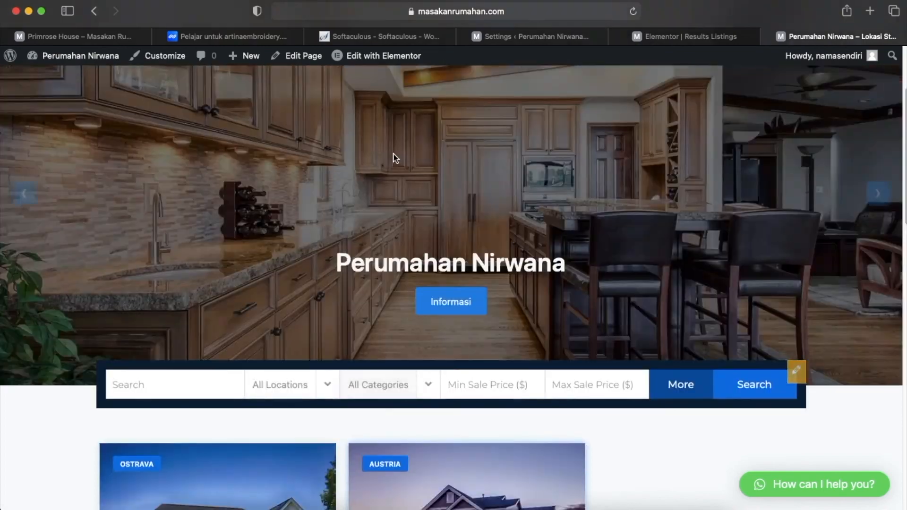
{"action": "left_click", "coordinate": [165, 99]}
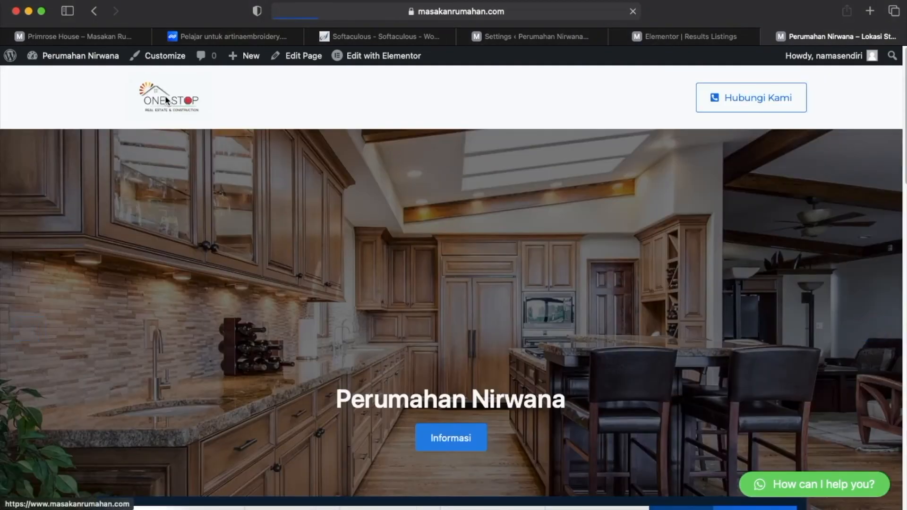
{"action": "scroll", "coordinate": [208, 142], "scroll_direction": "down", "scroll_amount": 8}
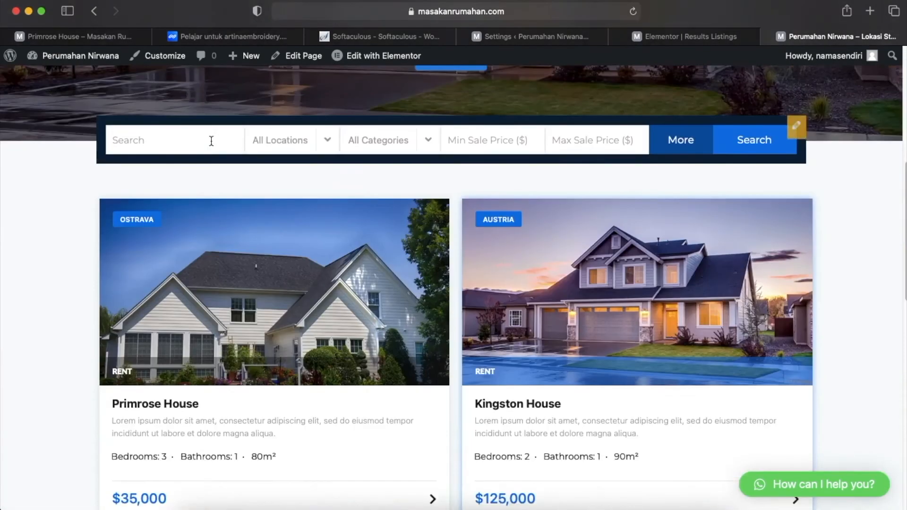
{"action": "scroll", "coordinate": [211, 141], "scroll_direction": "down", "scroll_amount": 3}
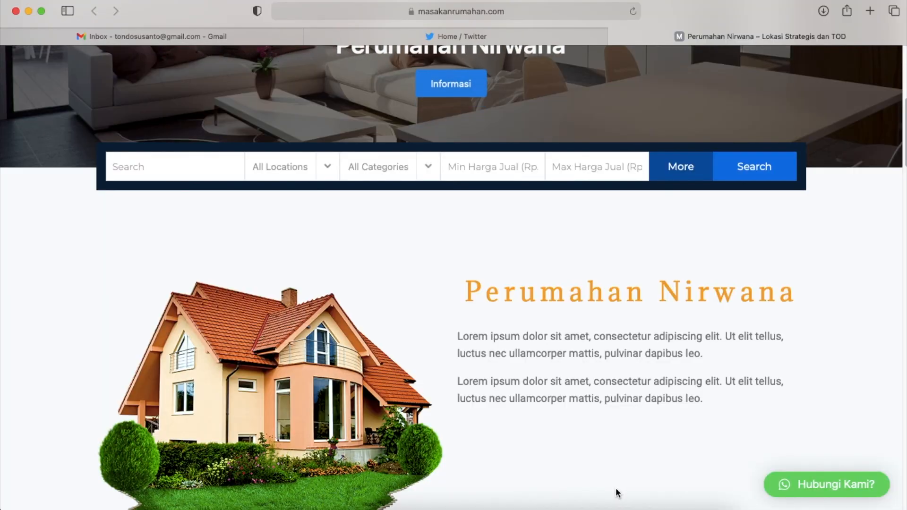